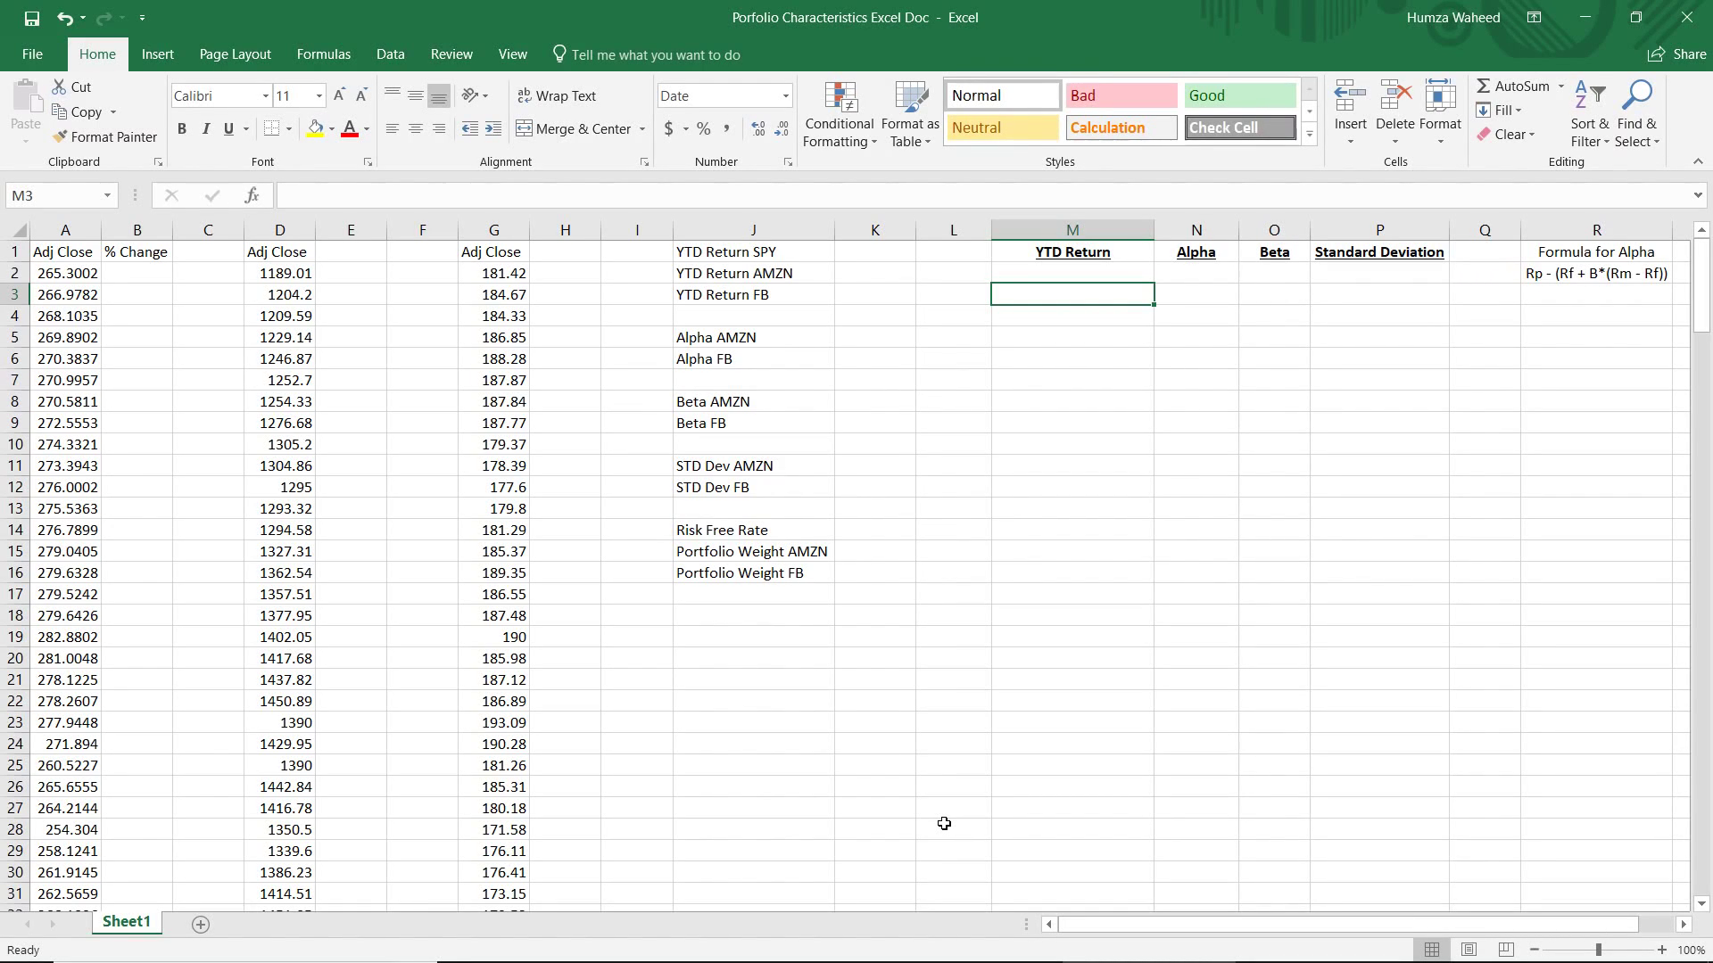
# Review the YTD Return and Alpha result headings in M1:P1 of the portfolio sheet
pyautogui.press('Up')
pyautogui.press('Up')
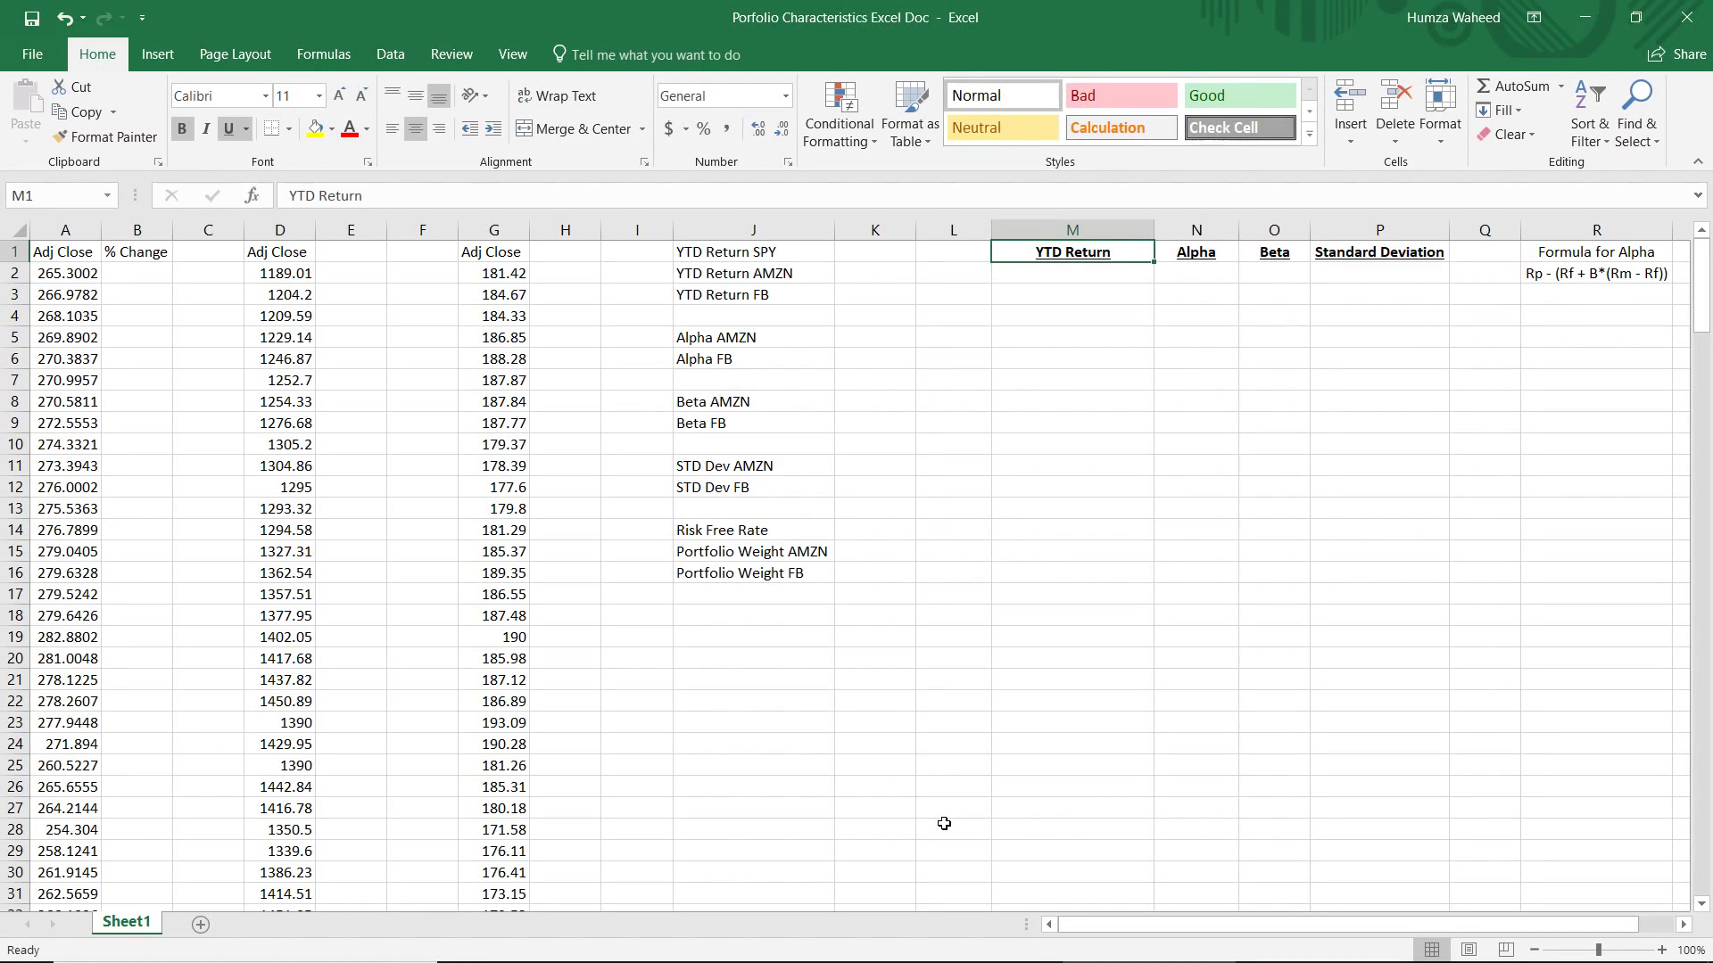
pyautogui.press('Right')
pyautogui.press('Right')
pyautogui.press('Right')
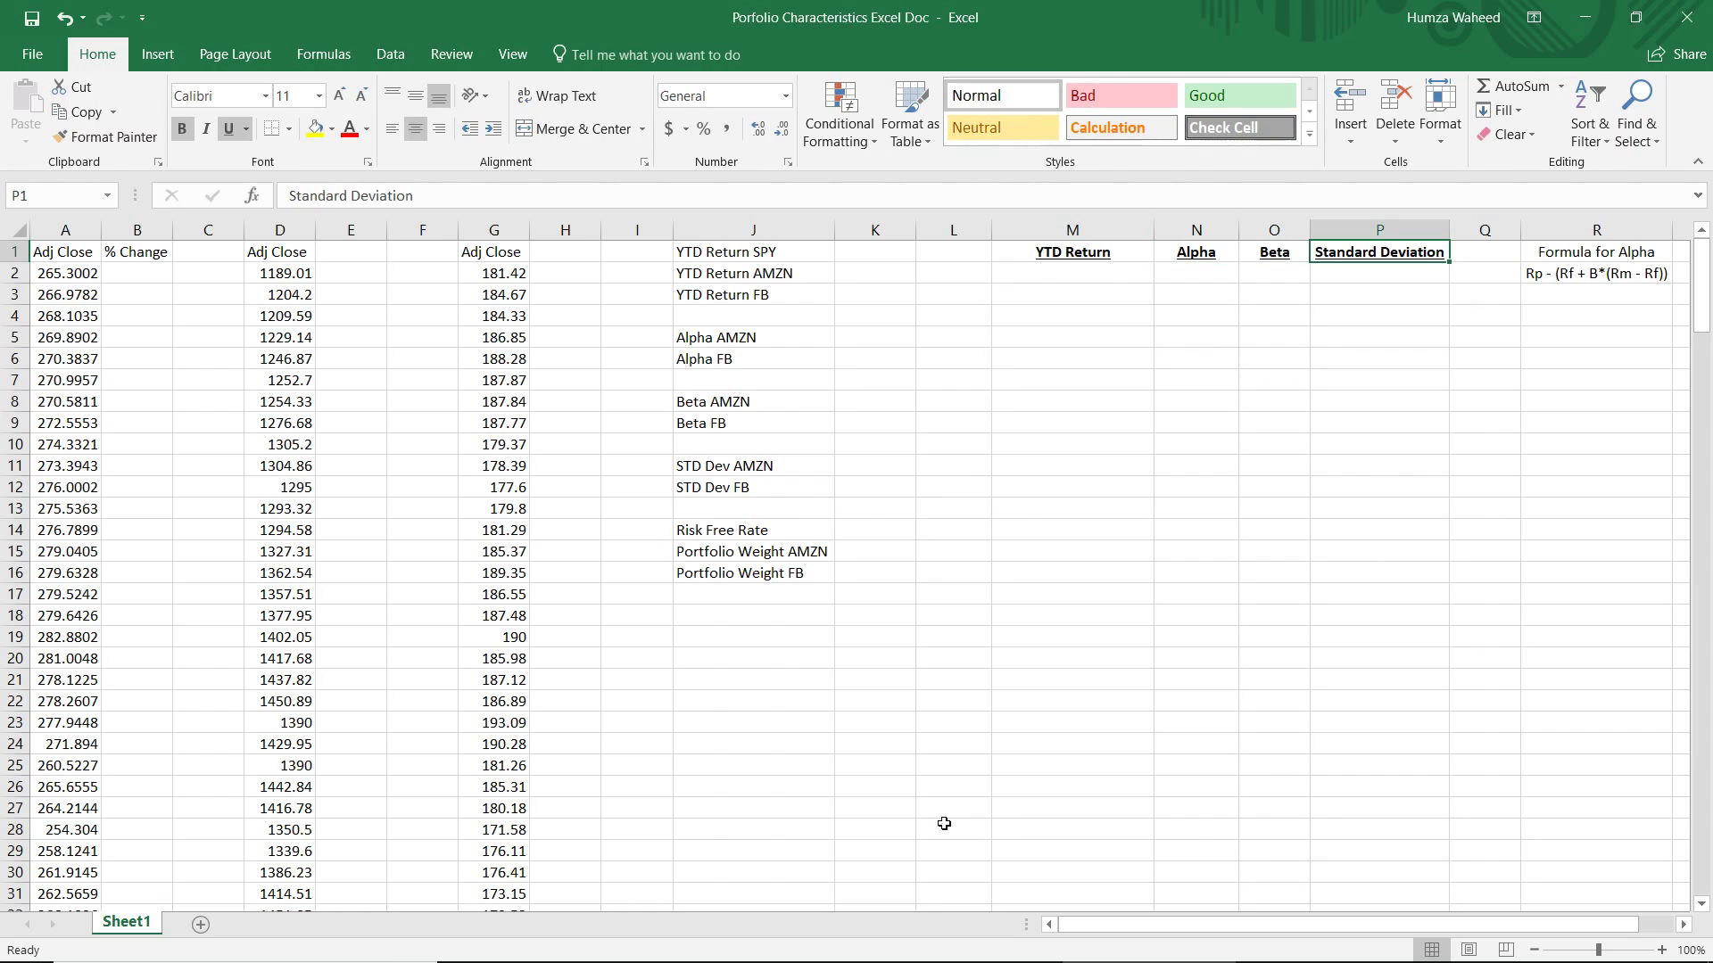
pyautogui.press('Left')
pyautogui.press('Down')
pyautogui.press('Left')
pyautogui.press('Left')
pyautogui.press('Left')
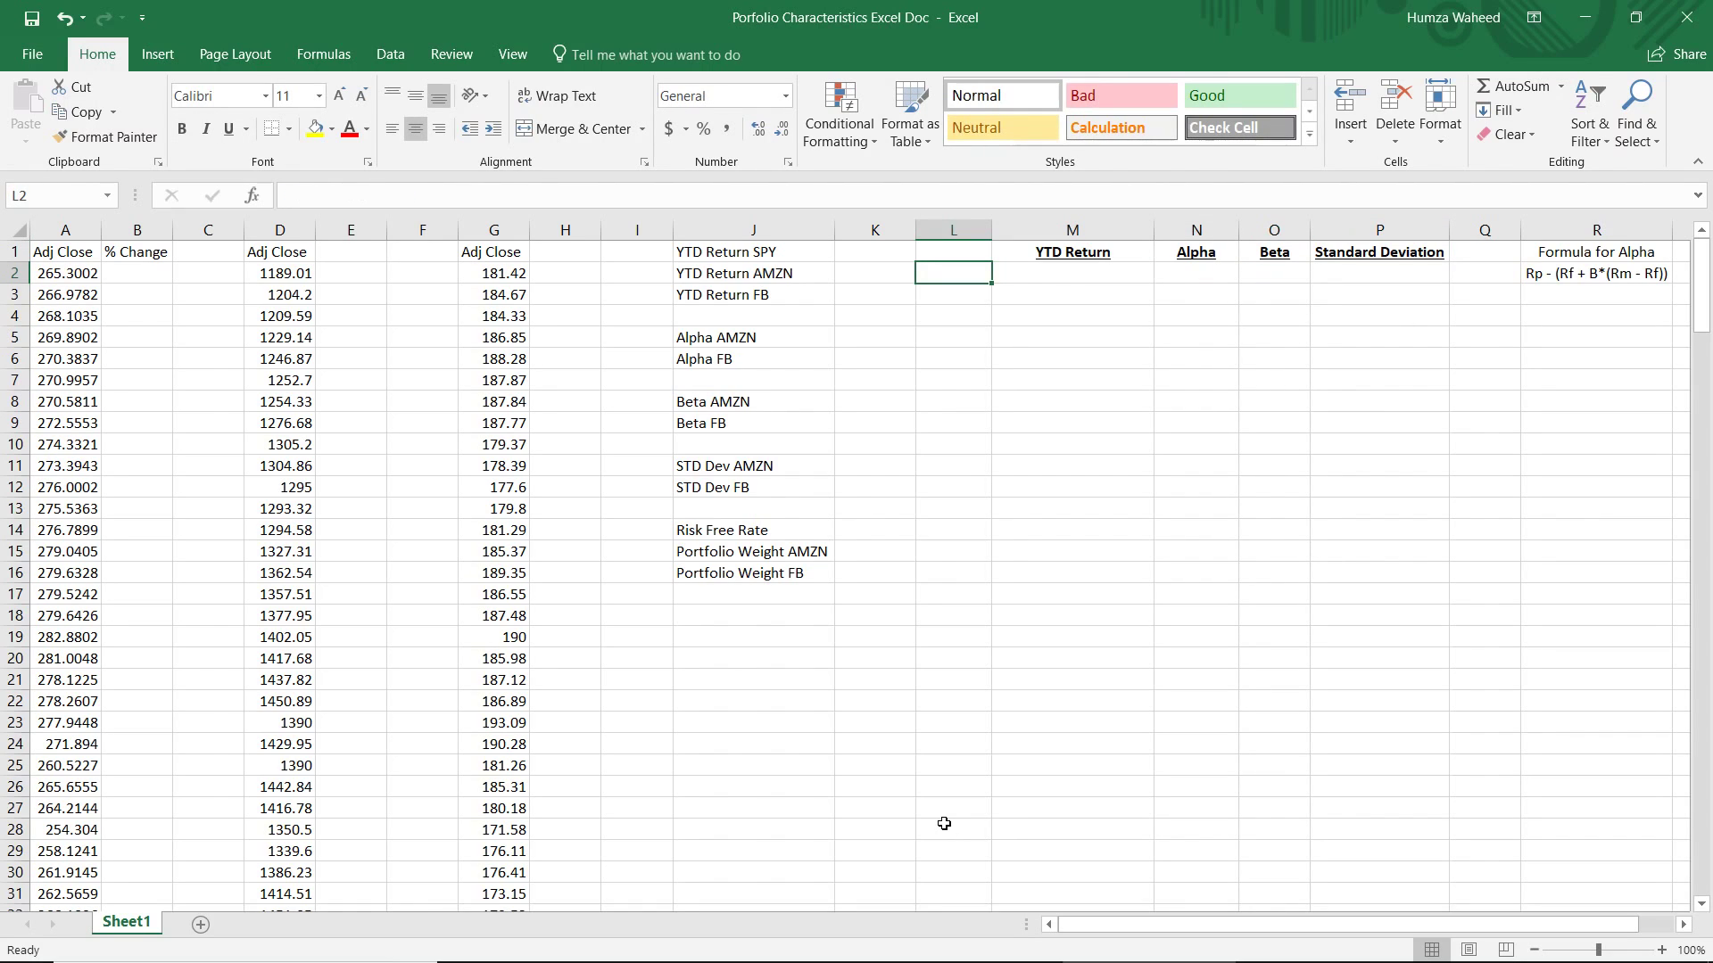
# Switch between the workbook and Chrome, ending on the Yahoo Finance SPY Historical Data page
pyautogui.hotkey('alt', 'Tab')
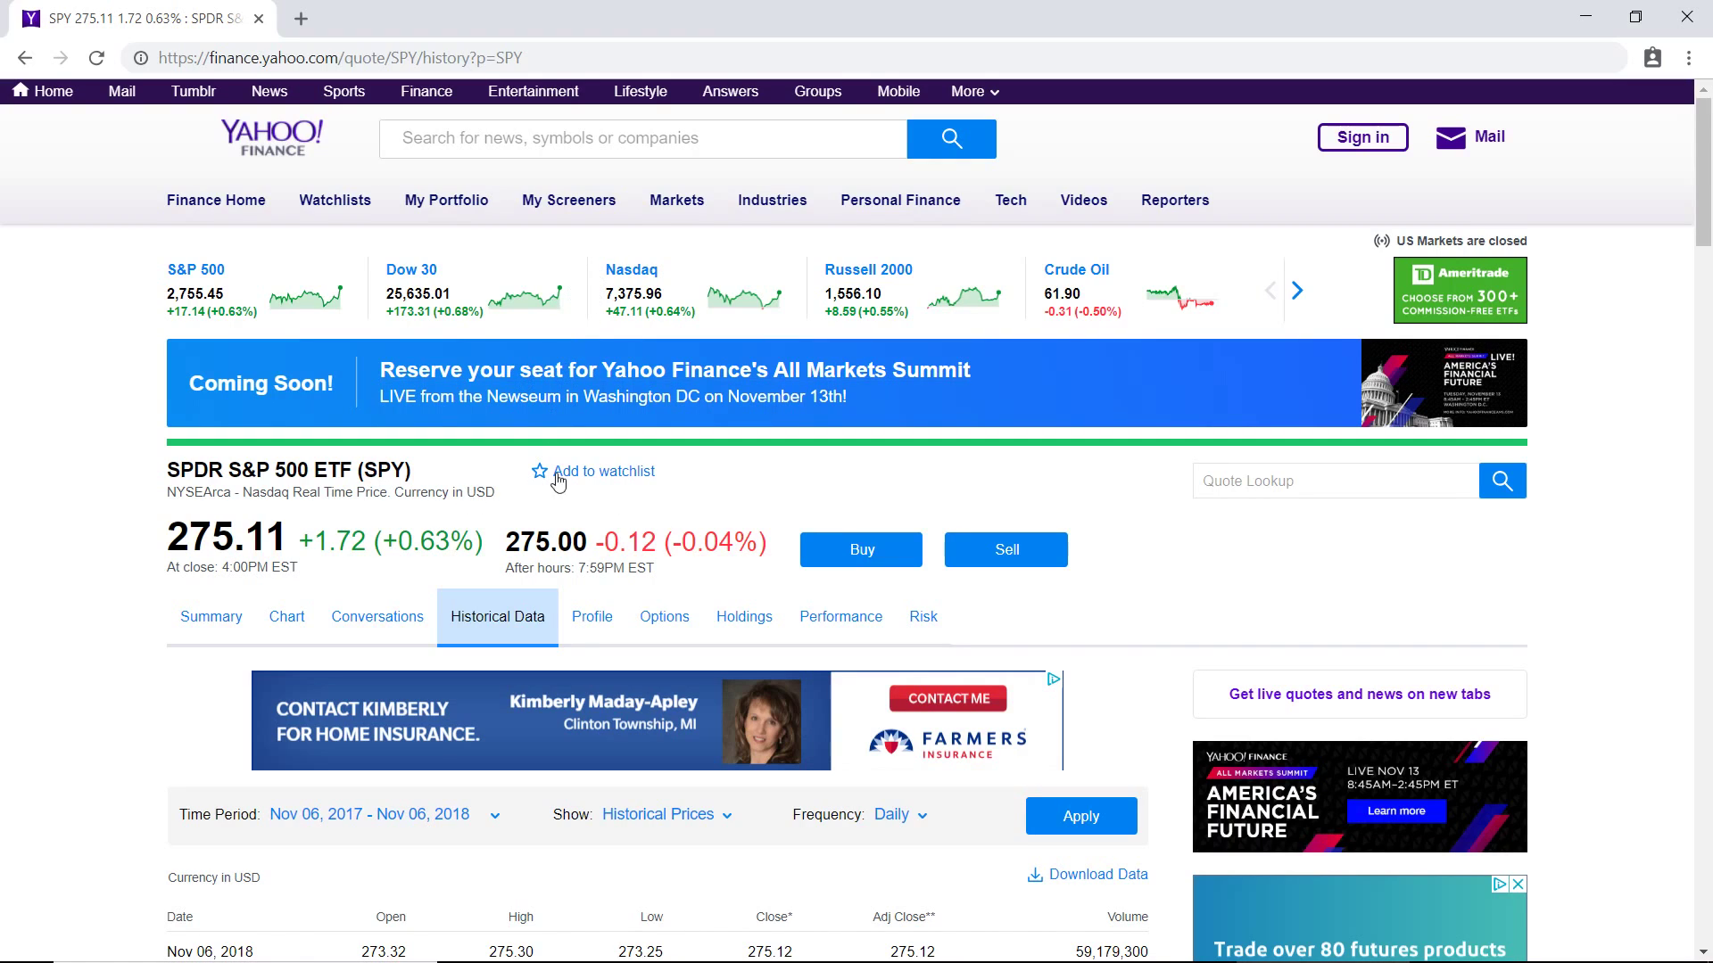
pyautogui.hotkey('alt', 'Tab')
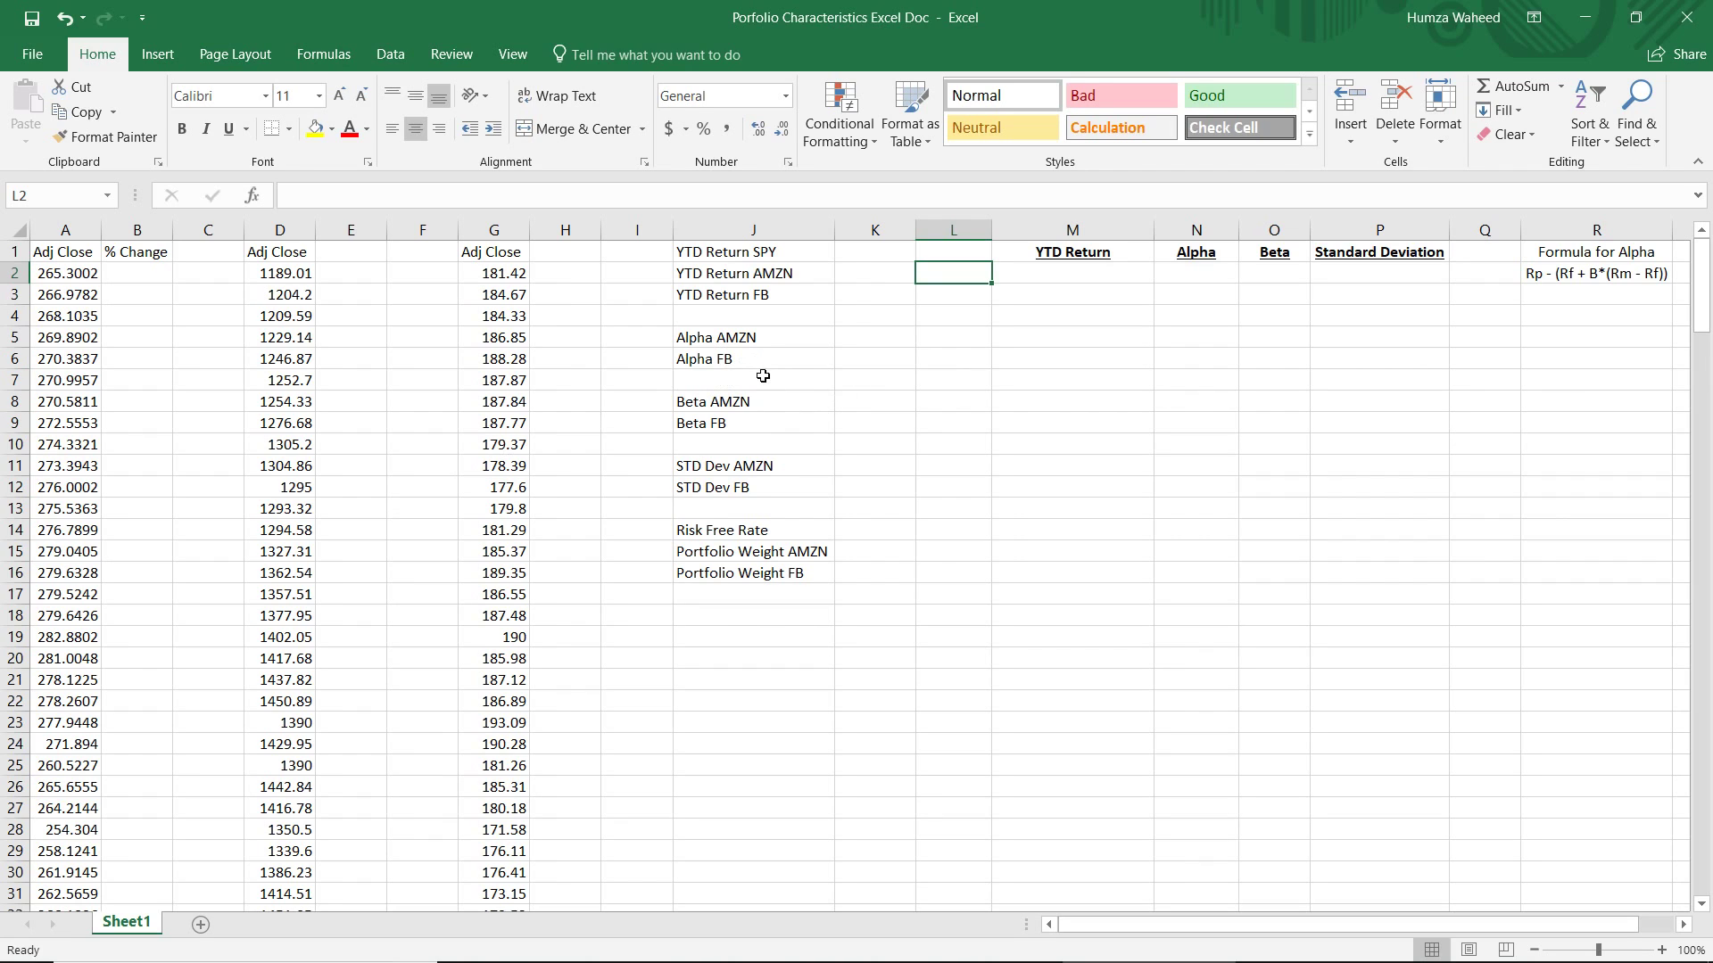
pyautogui.hotkey('alt', 'Tab')
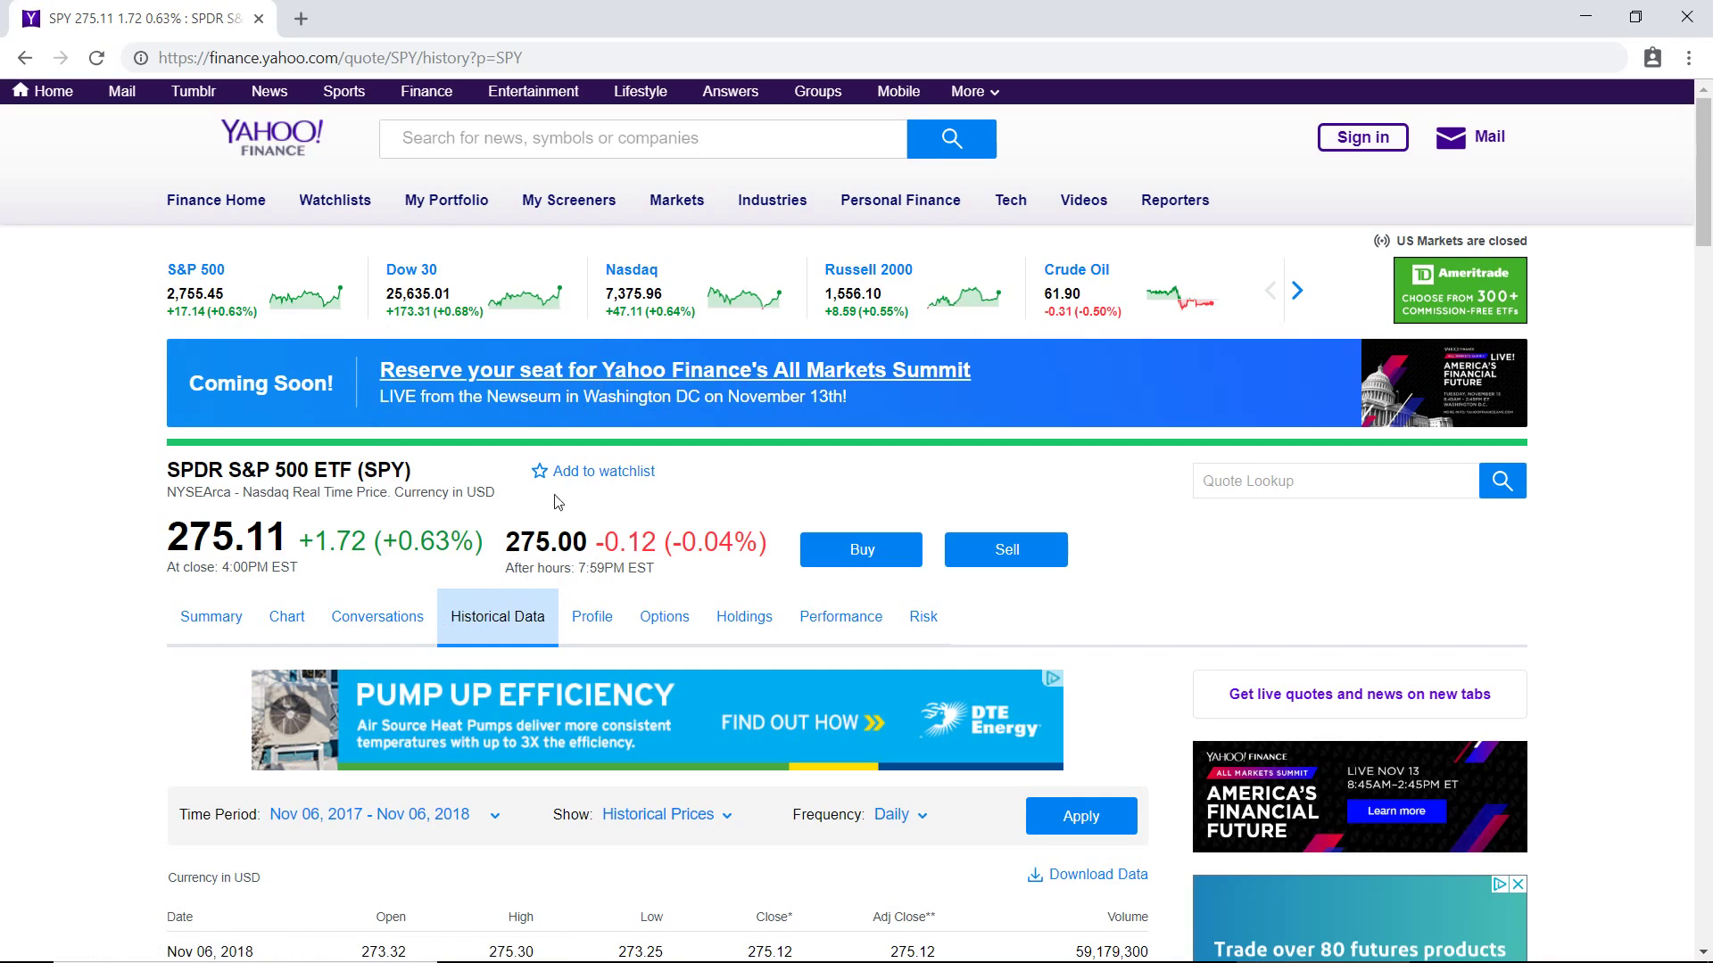
# Set the SPY history time period to YTD, starting Jan 01, 2018
pyautogui.scroll(-1, 565, 625)
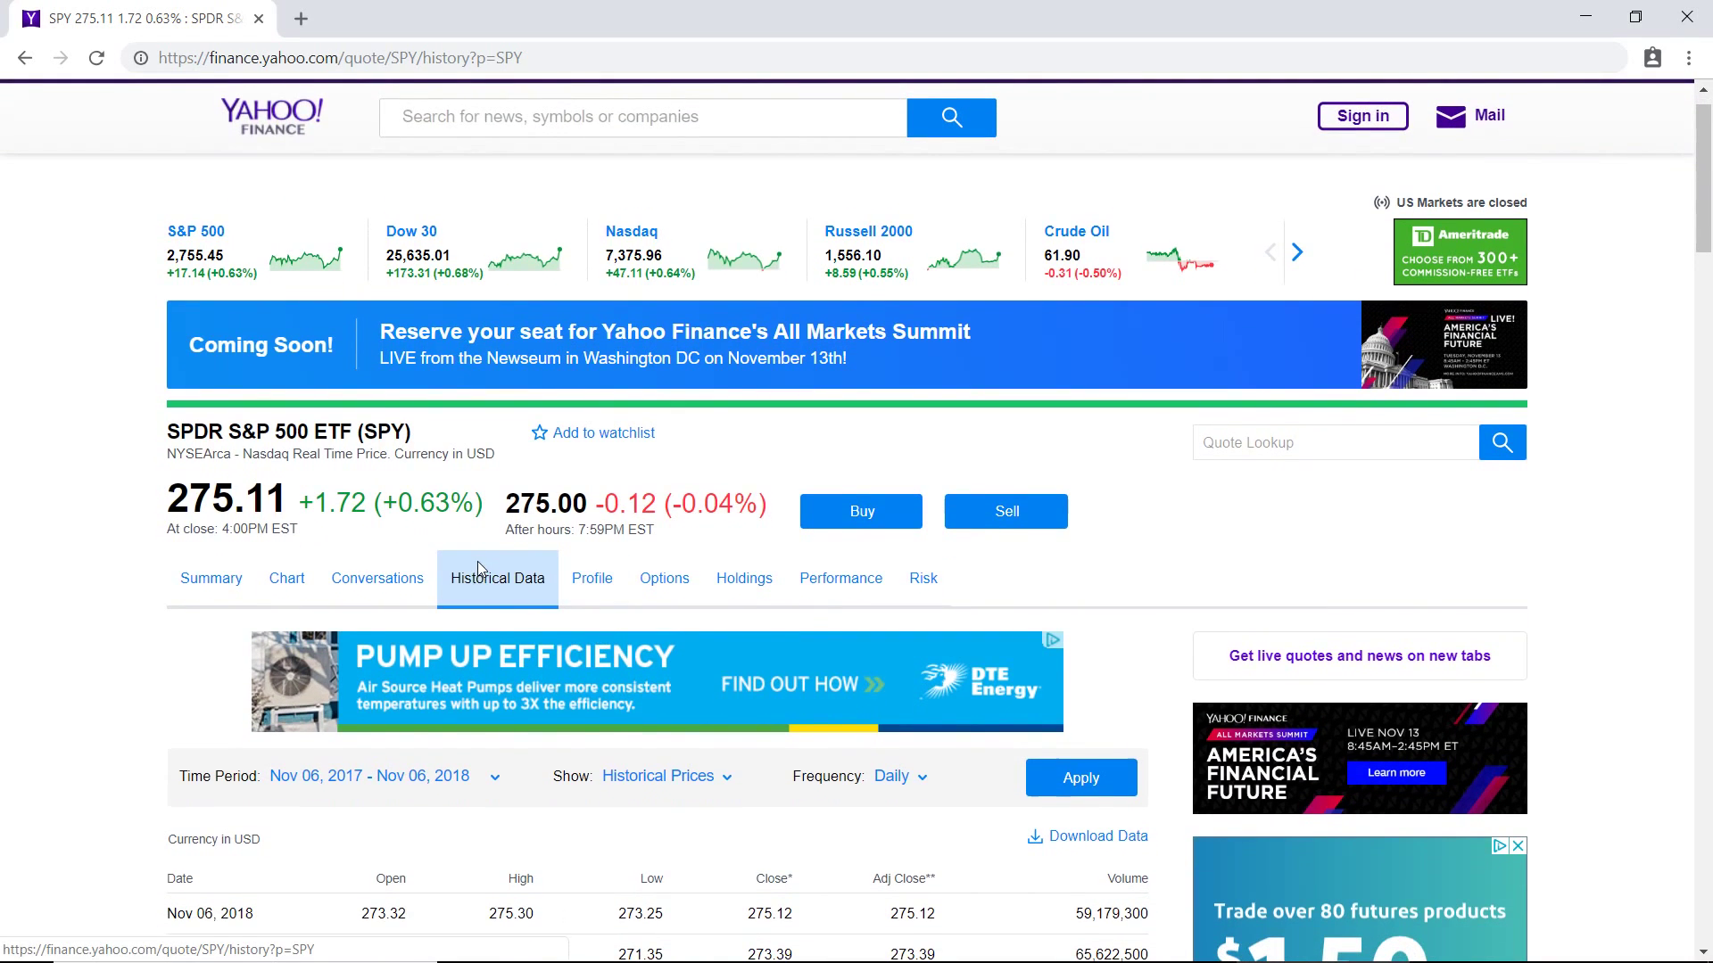
pyautogui.scroll(-1, 478, 560)
pyautogui.scroll(-2, 505, 553)
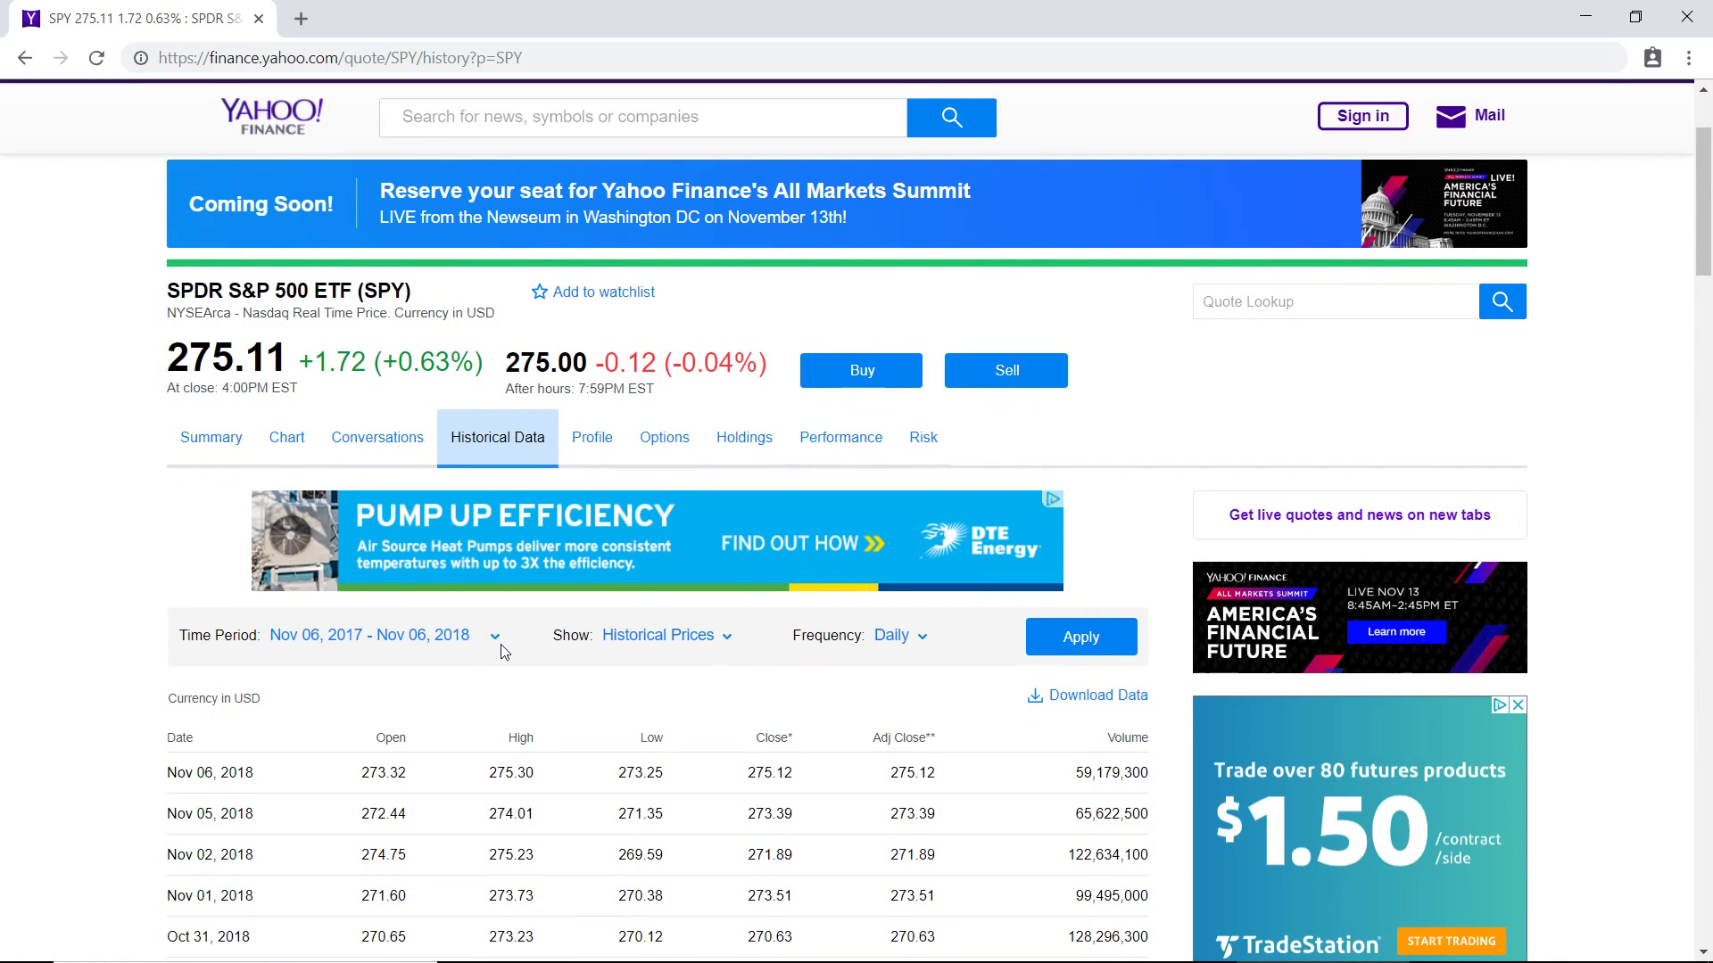
pyautogui.click(496, 640)
pyautogui.click(276, 718)
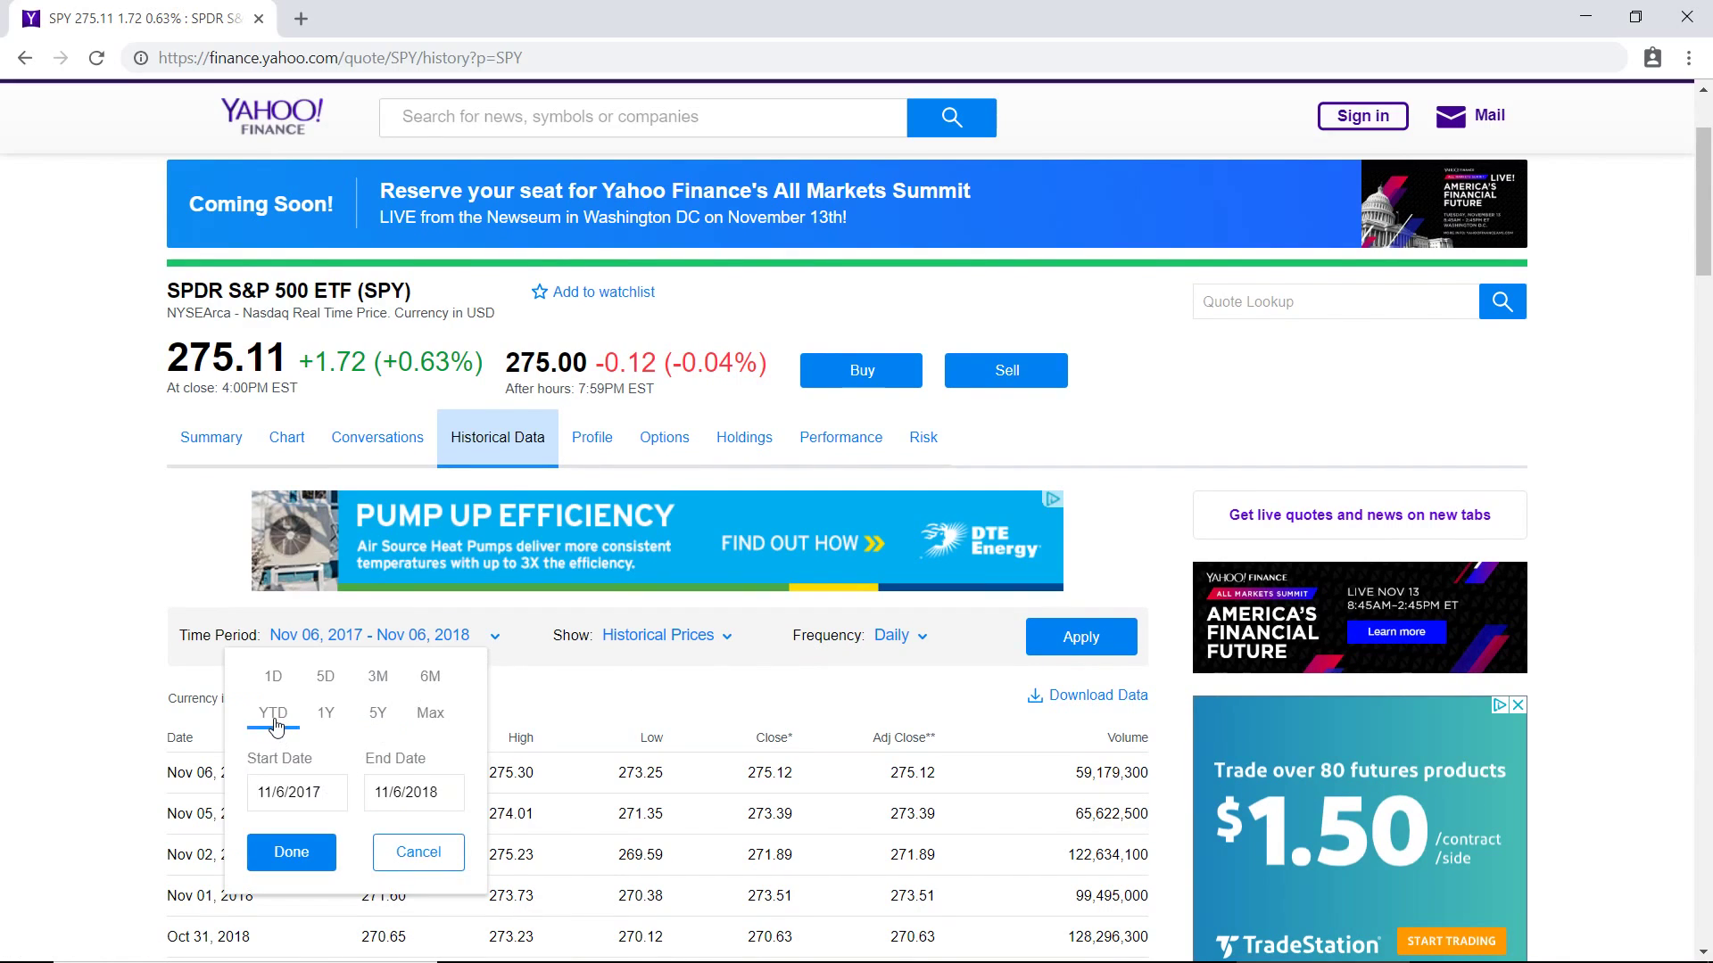
pyautogui.click(276, 854)
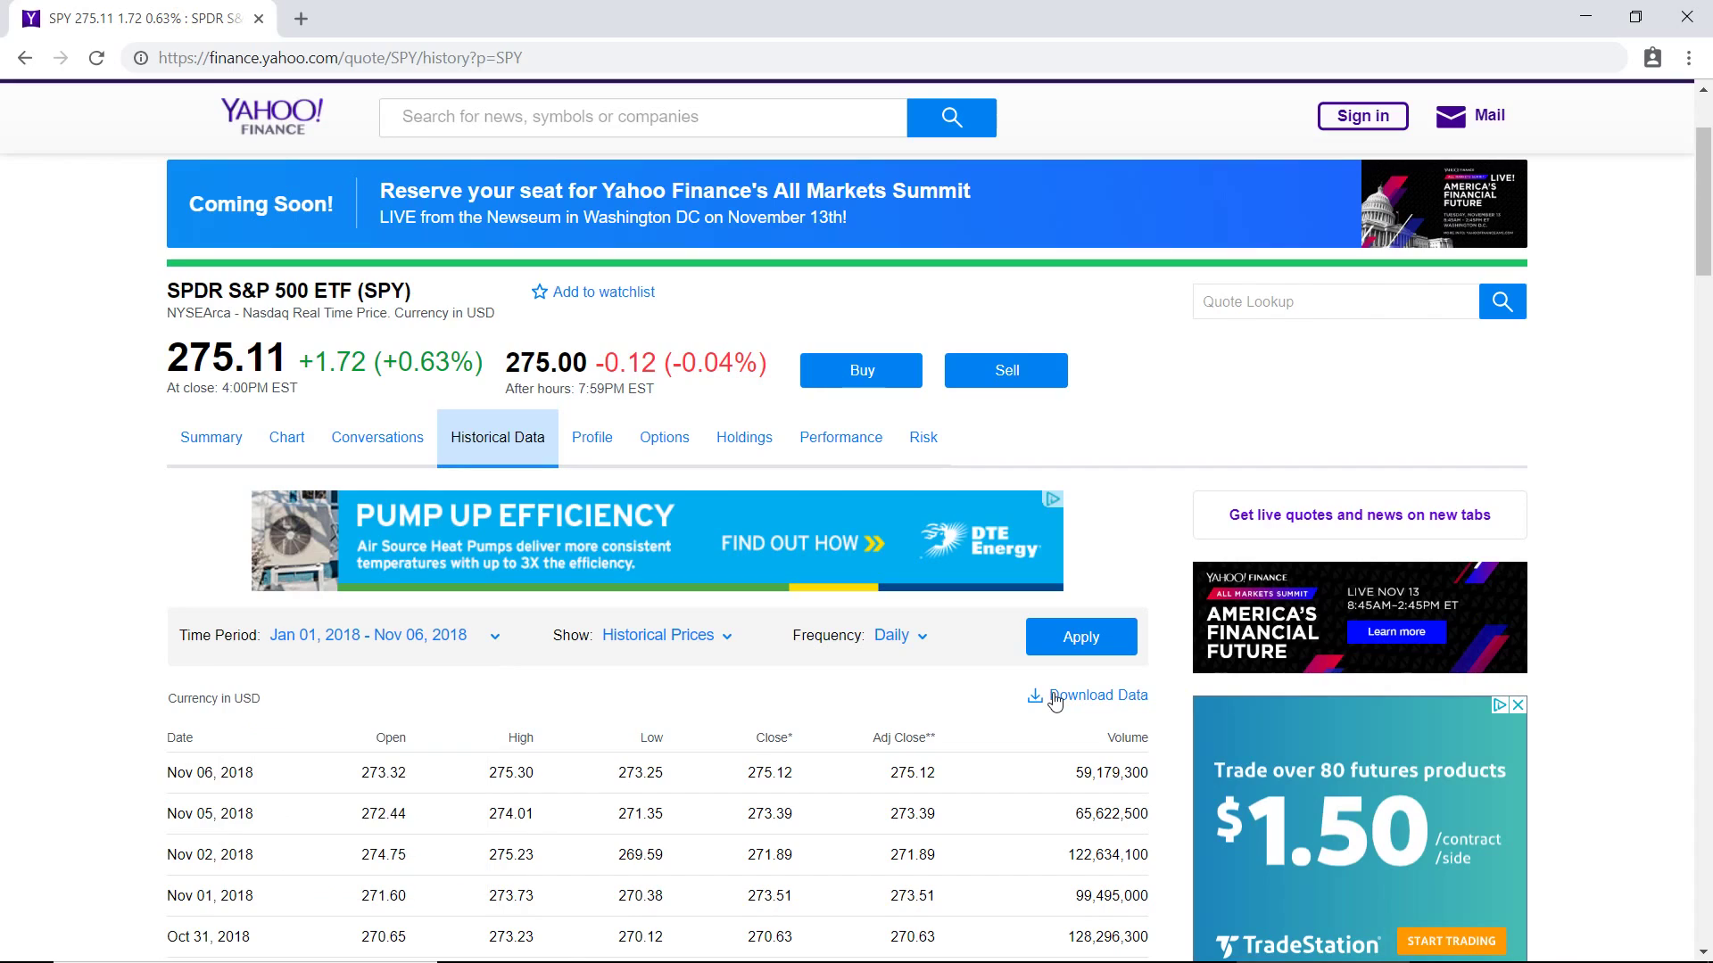
# Apply with Daily frequency, download the prices as CSV and open SPY (6).csv
pyautogui.click(917, 638)
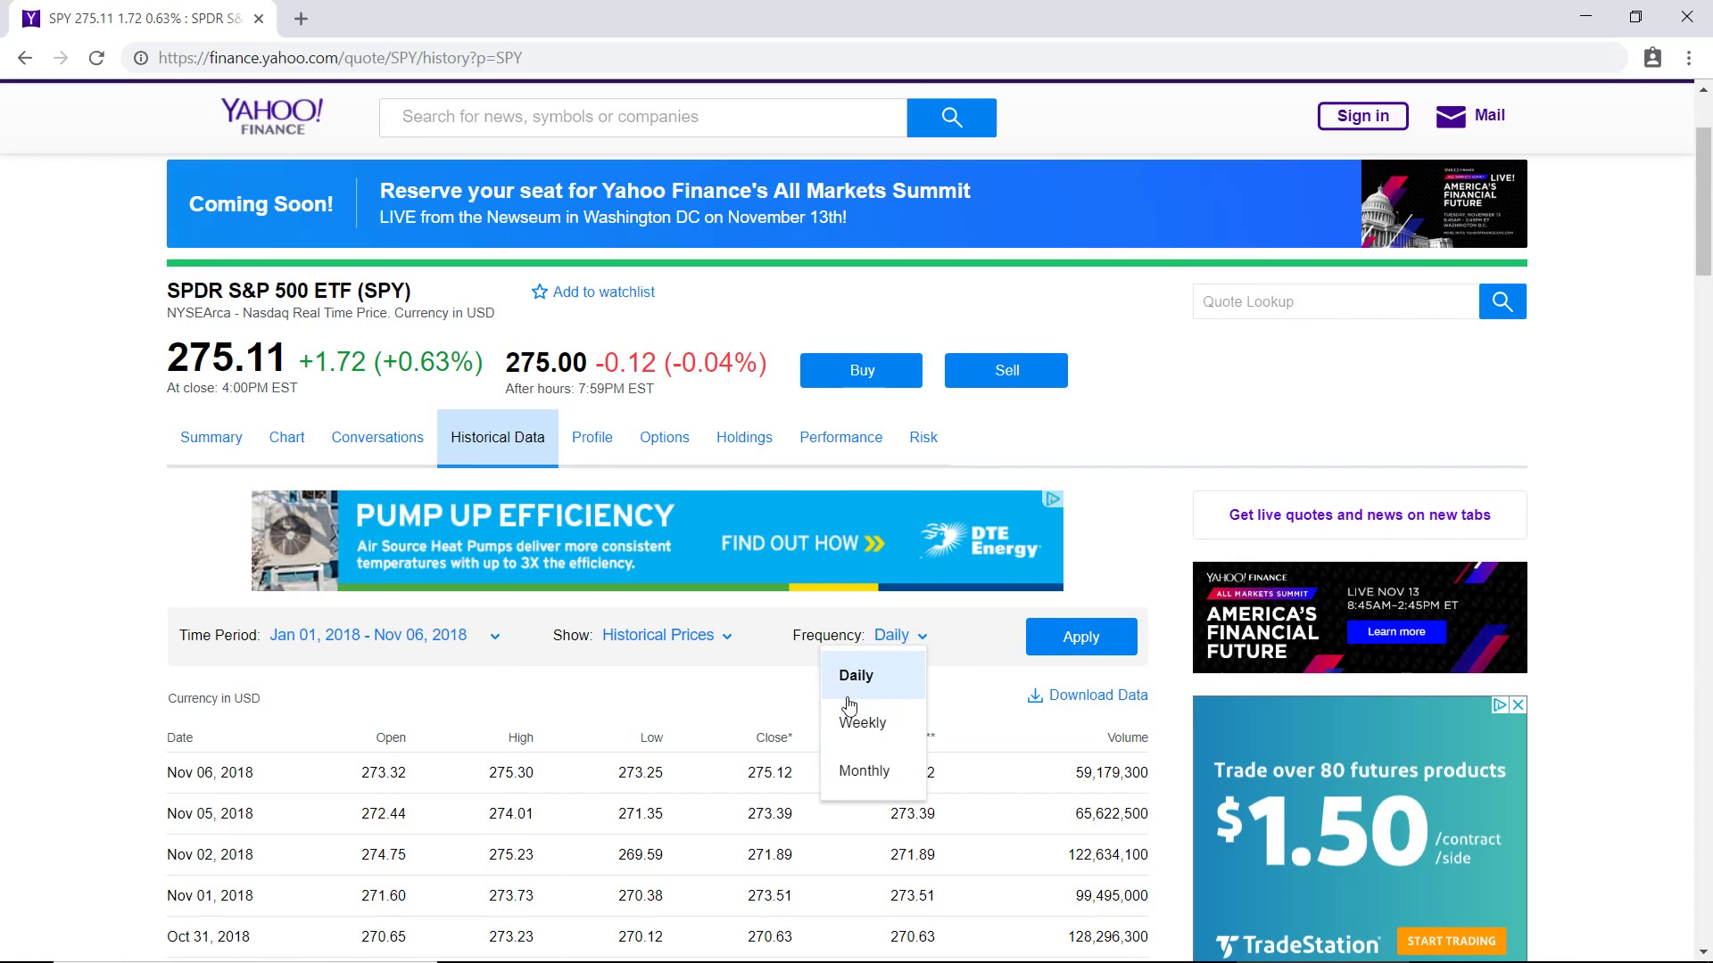
pyautogui.click(984, 651)
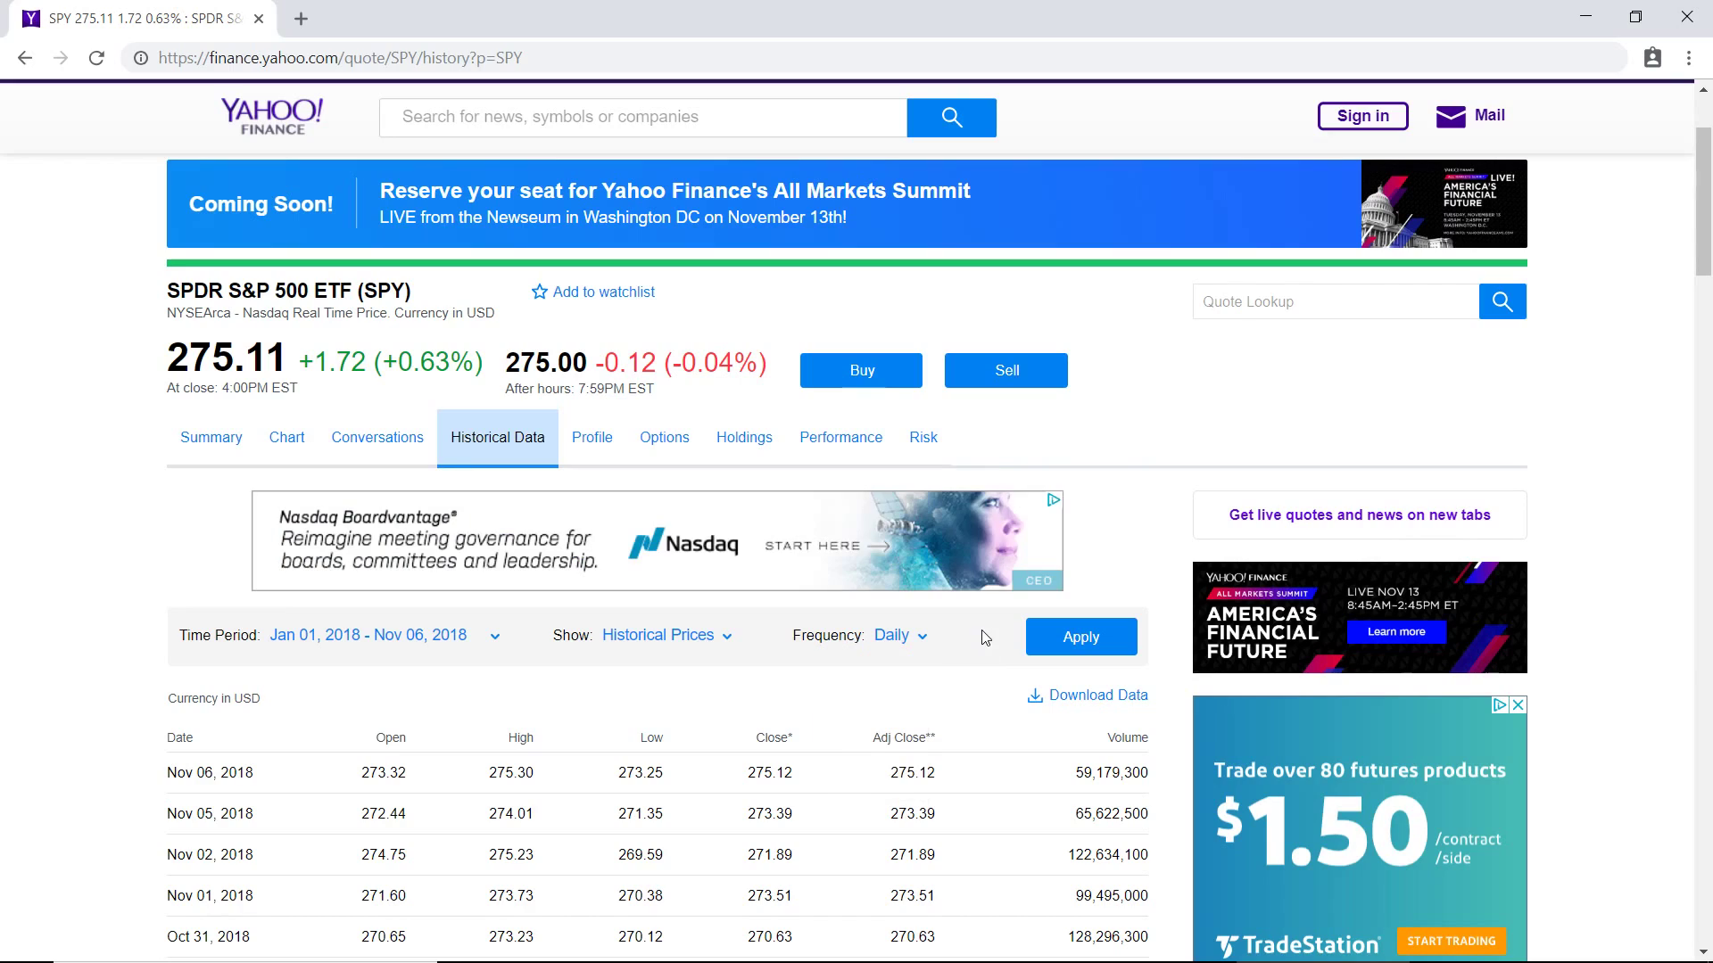
pyautogui.click(1074, 639)
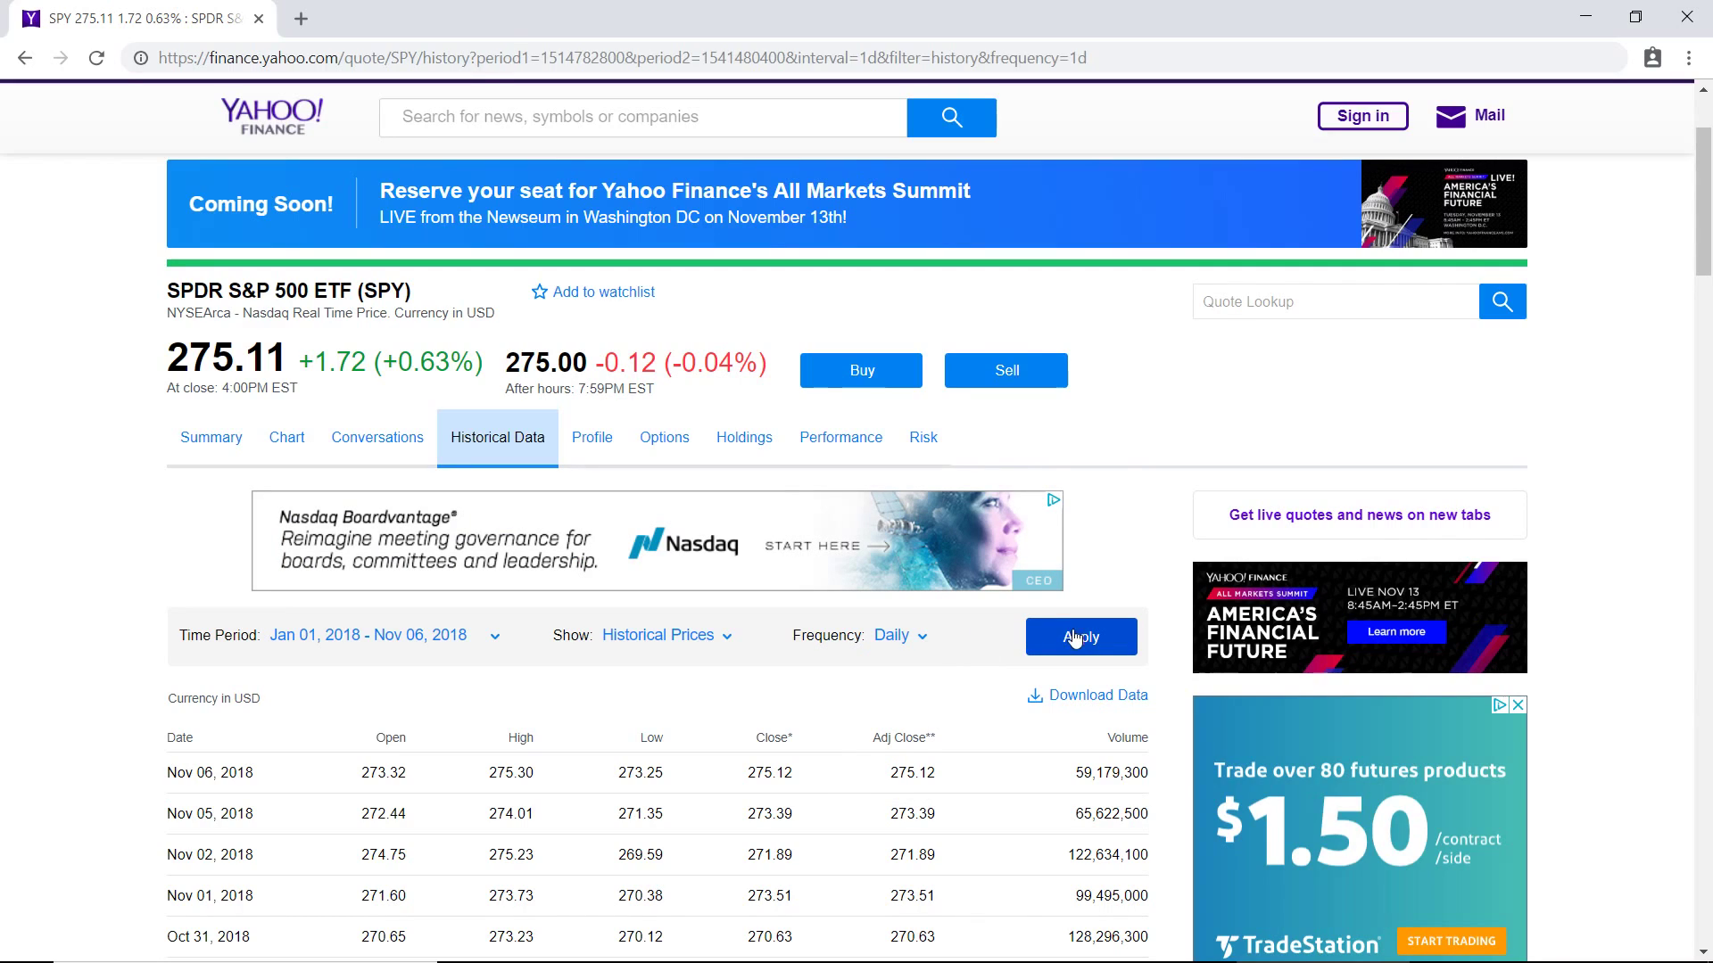
pyautogui.click(1082, 697)
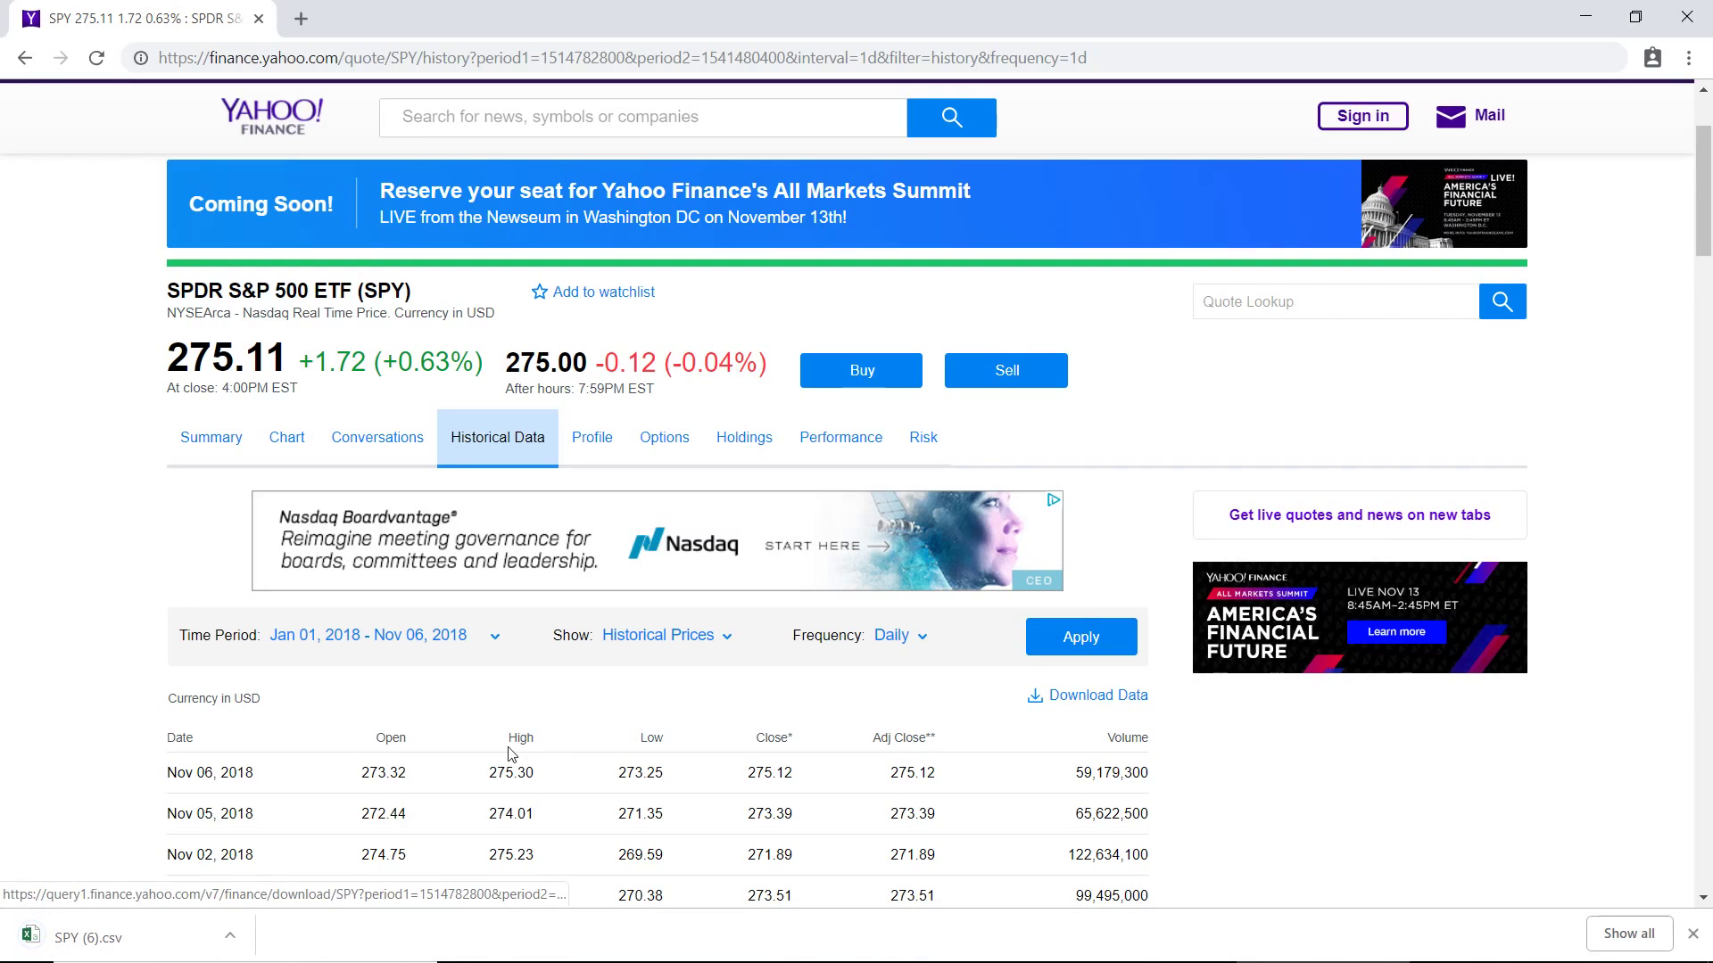
pyautogui.click(98, 915)
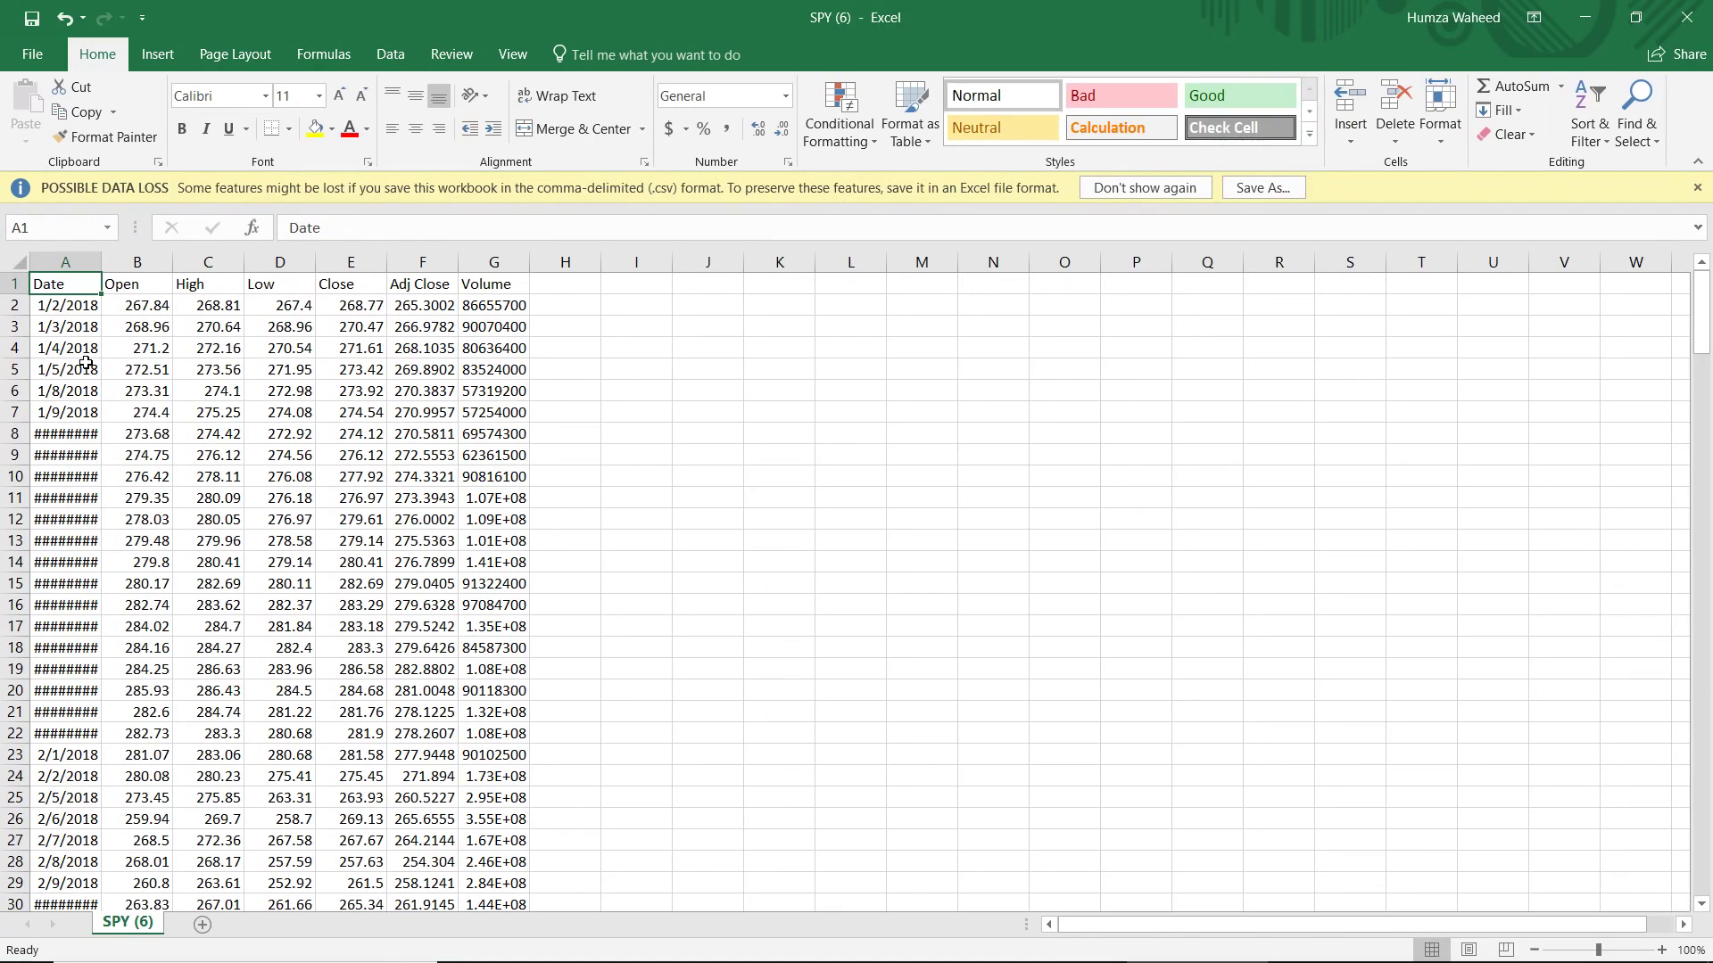
# Delete the Date, Open, High, Low, Close and Volume columns from SPY (6).csv
pyautogui.press('Right')
pyautogui.press('Right')
pyautogui.press('Right')
pyautogui.press('Right')
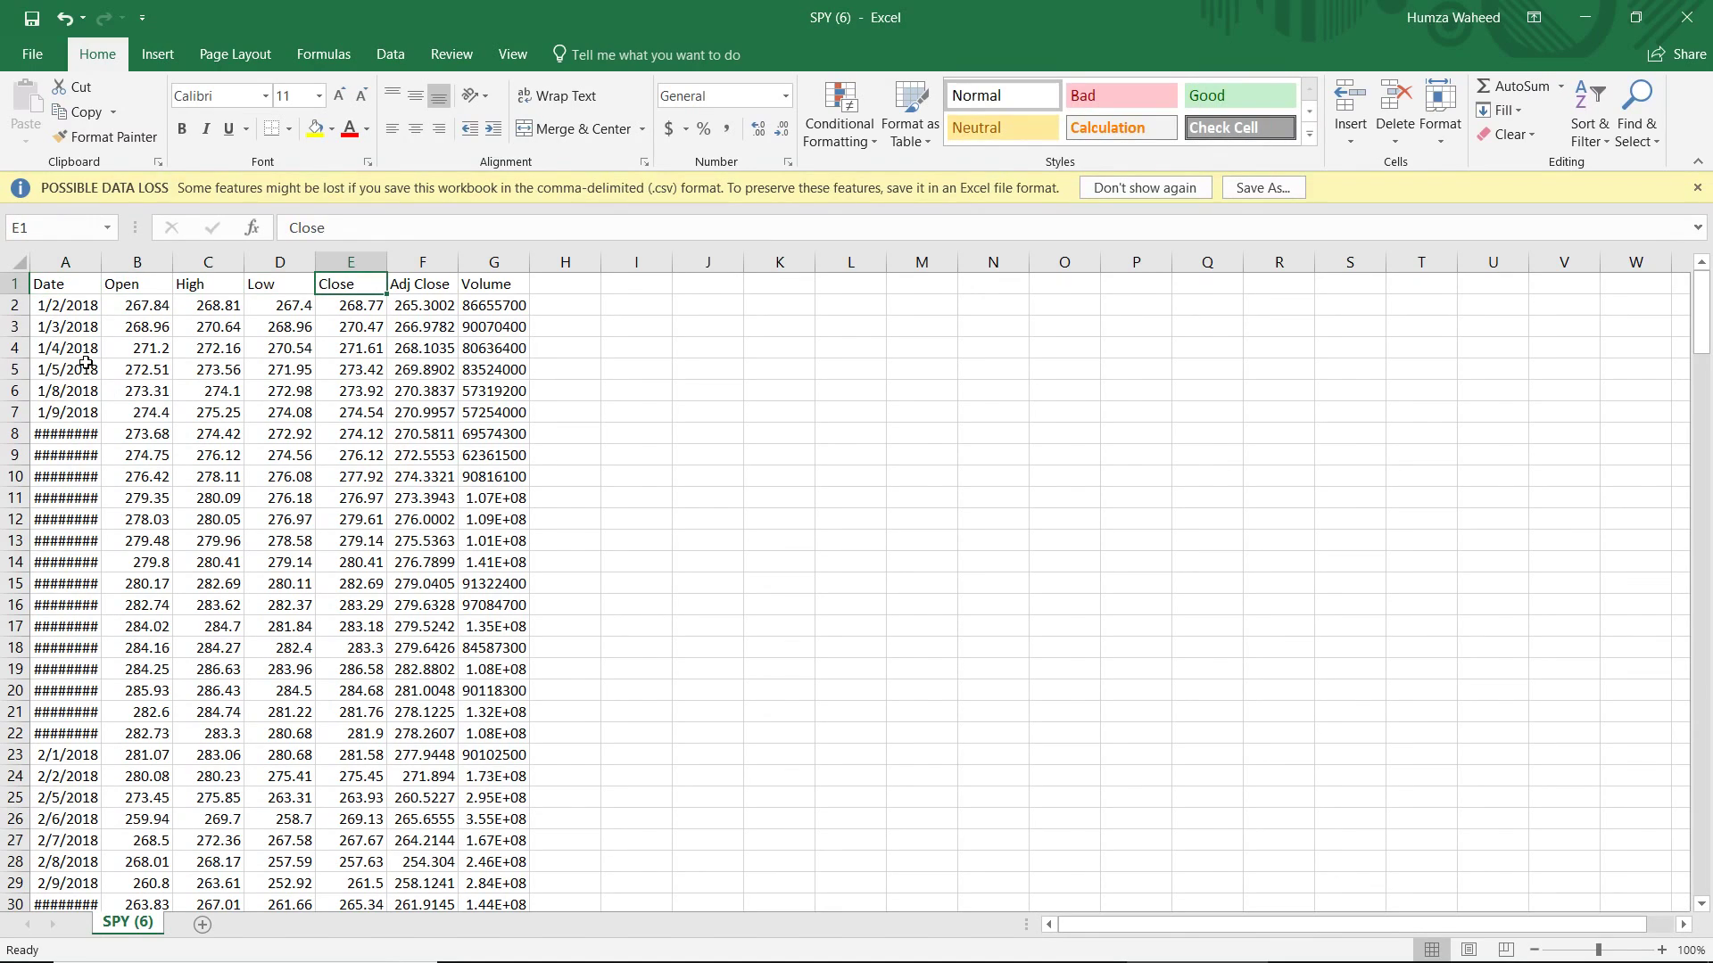
pyautogui.press('Right')
pyautogui.press('Left')
pyautogui.press('Right')
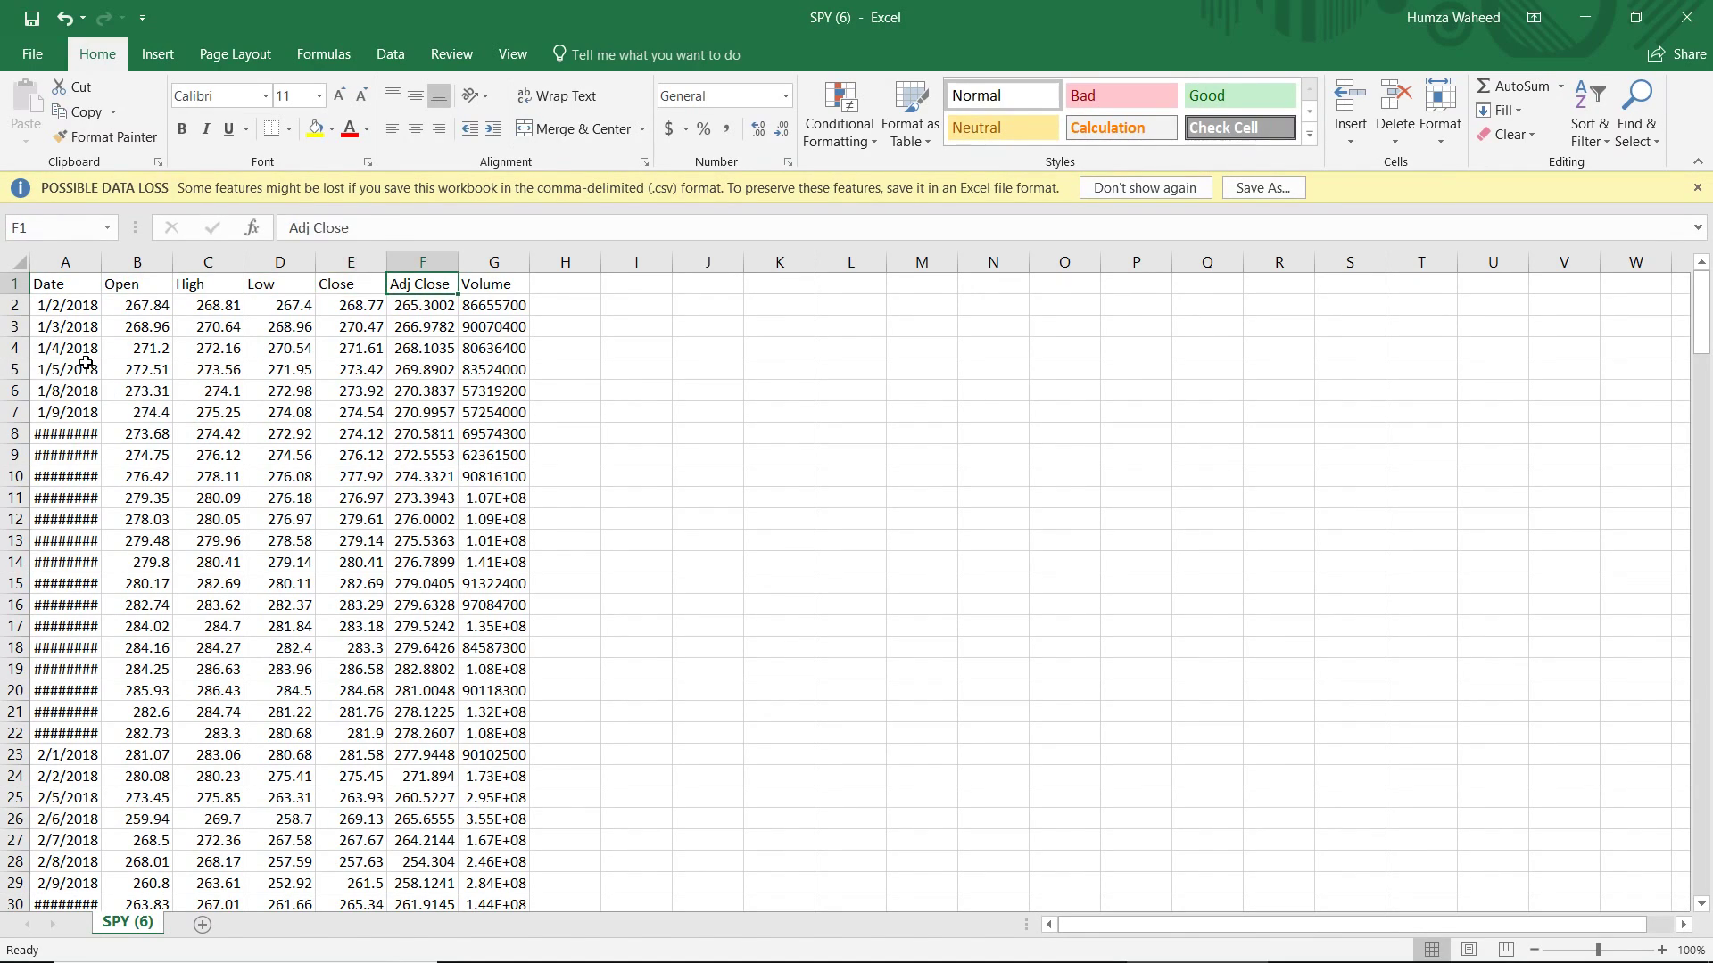
pyautogui.press('Left')
pyautogui.press('Left')
pyautogui.press('Left')
pyautogui.press('Left')
pyautogui.press('Left')
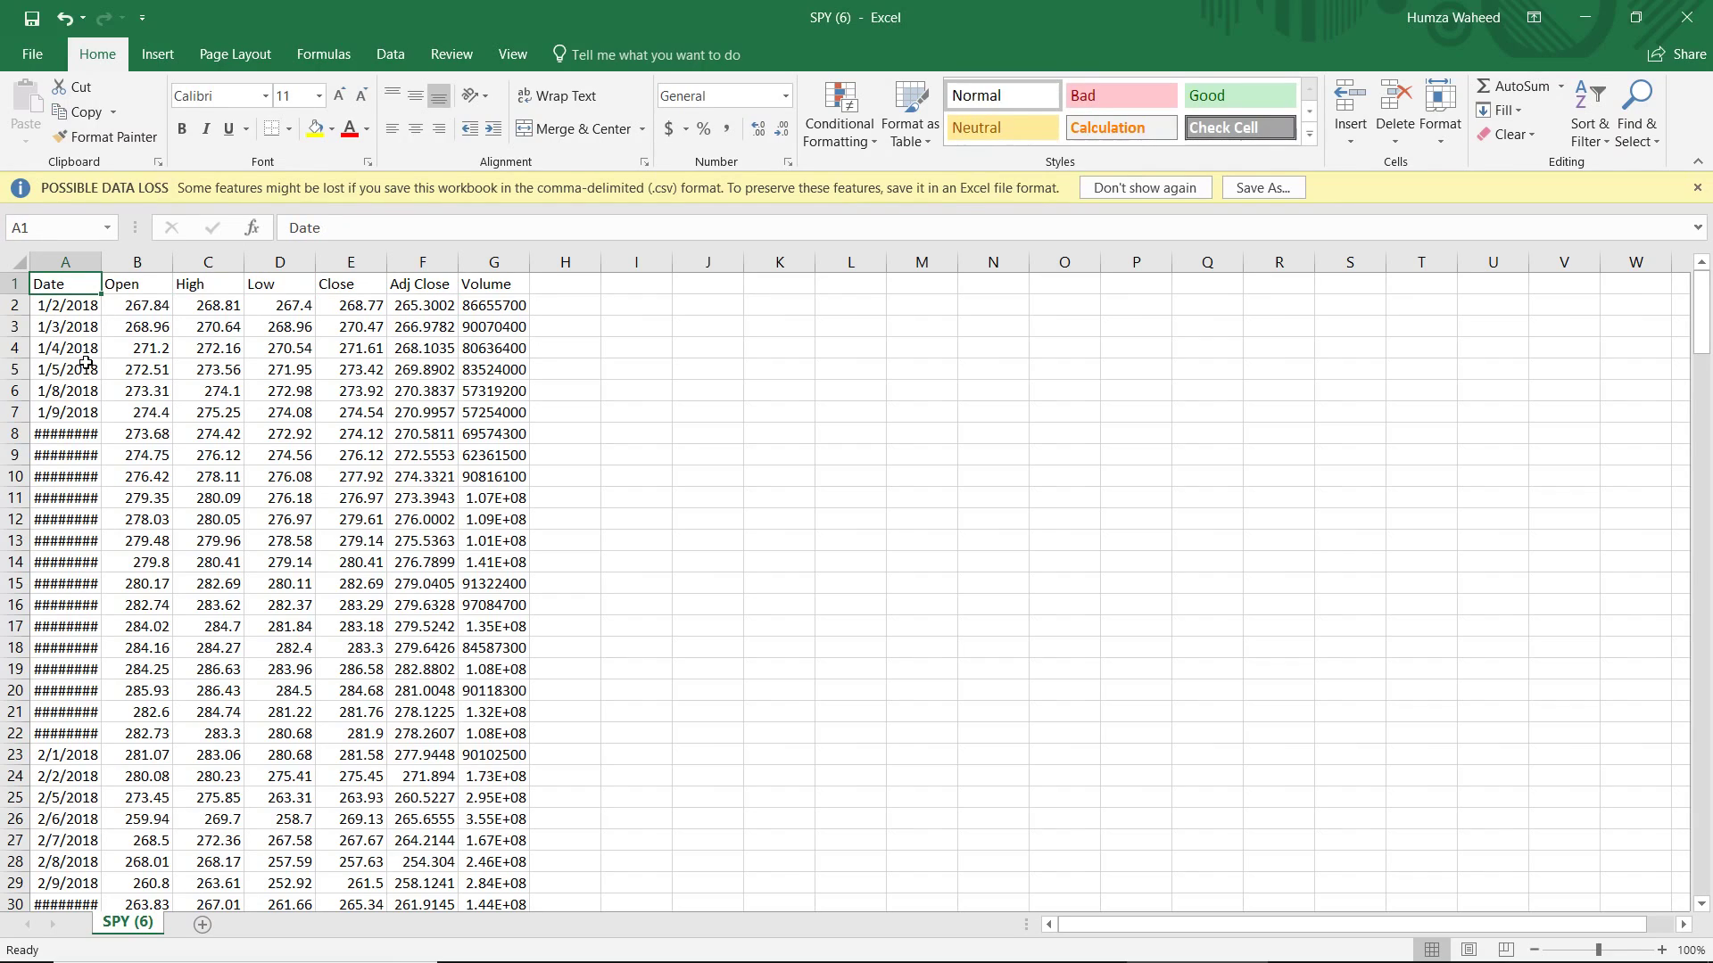
pyautogui.press('alt')
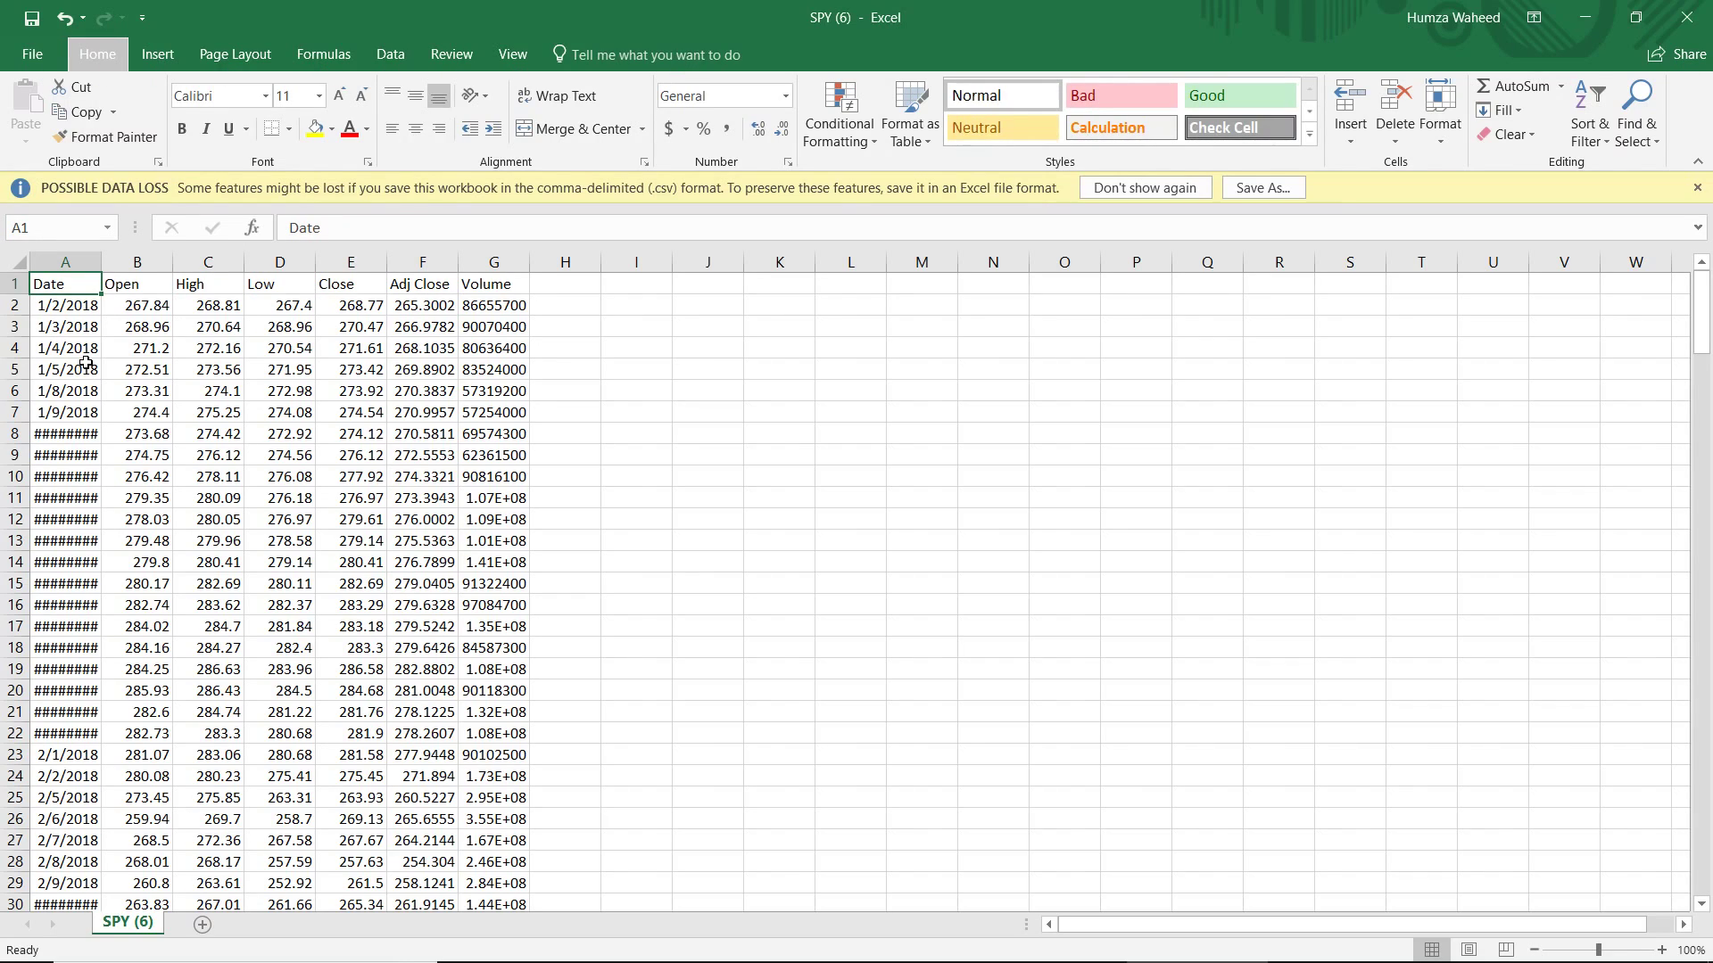
pyautogui.press('h')
pyautogui.press('d')
pyautogui.press('c')
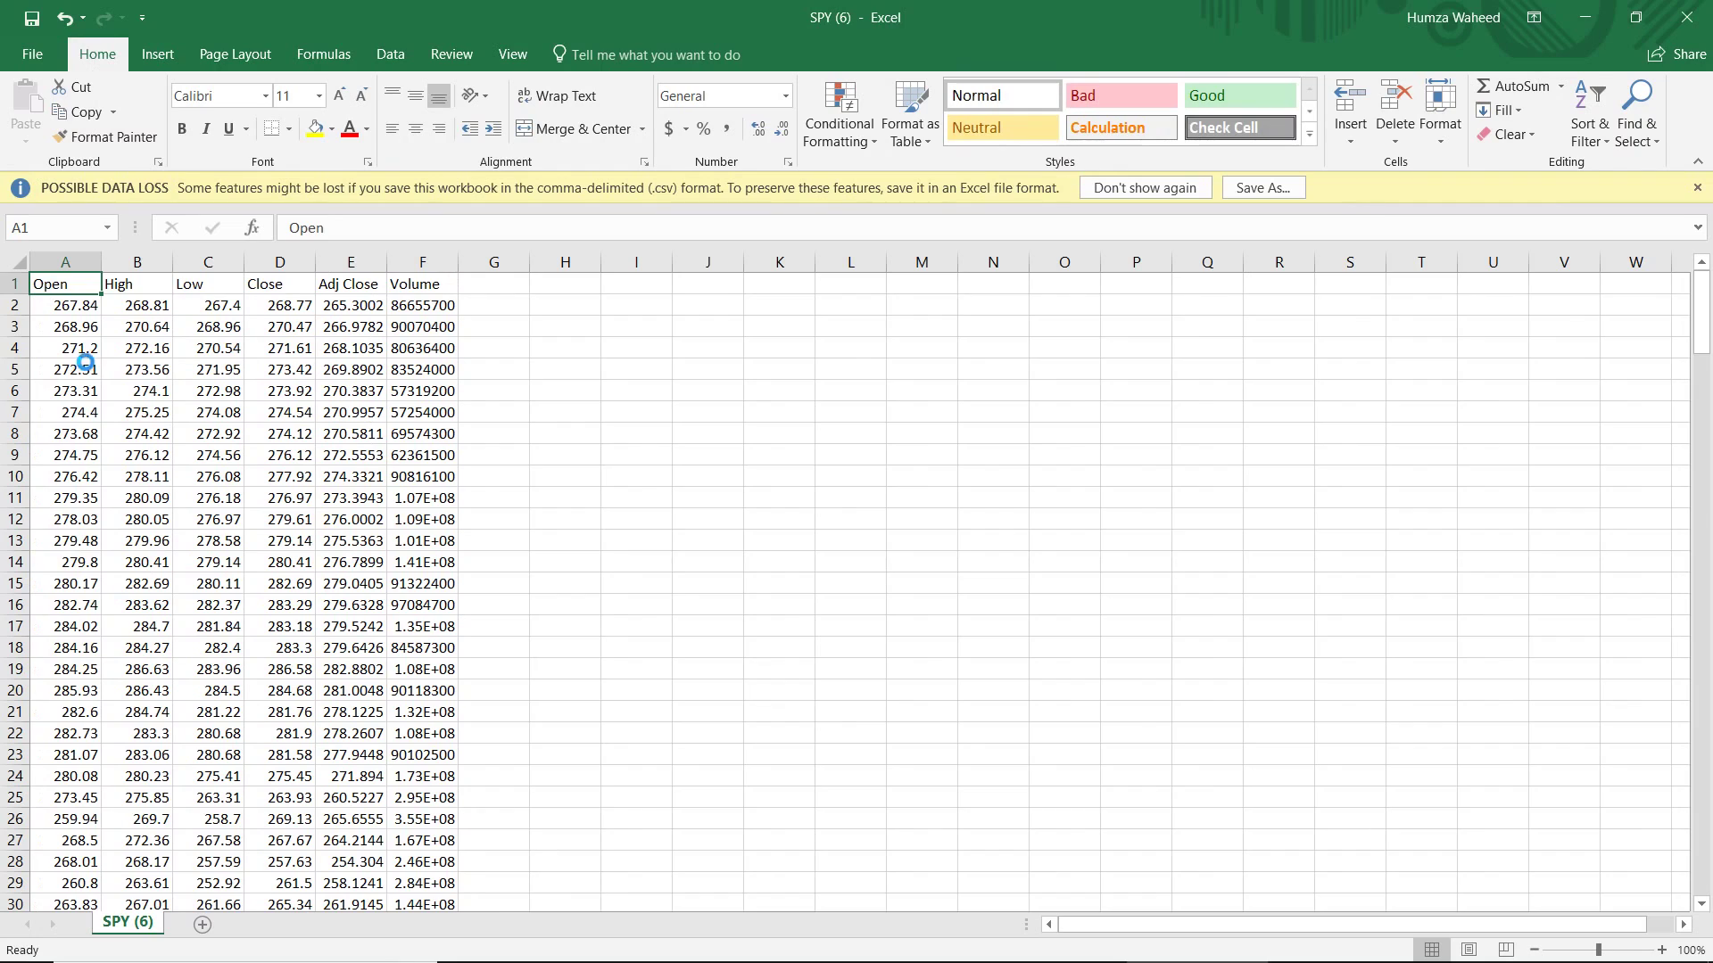
pyautogui.press('F4')
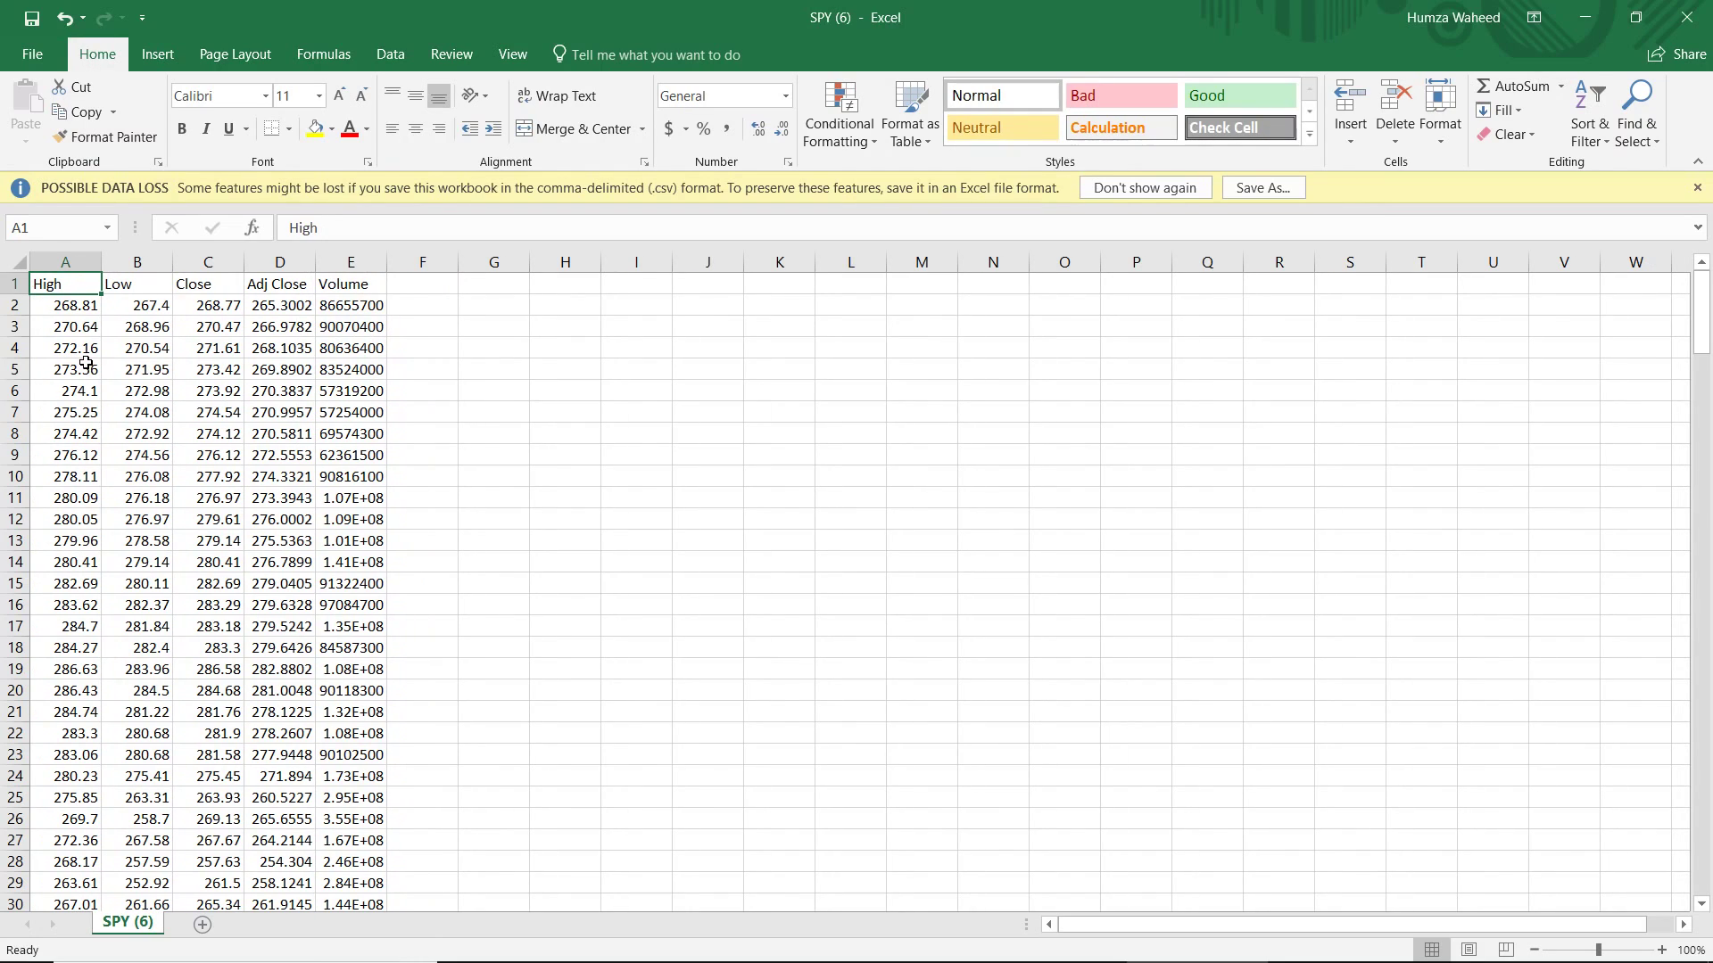
pyautogui.press('F4')
pyautogui.press('F4')
pyautogui.press('F4')
pyautogui.press('Right')
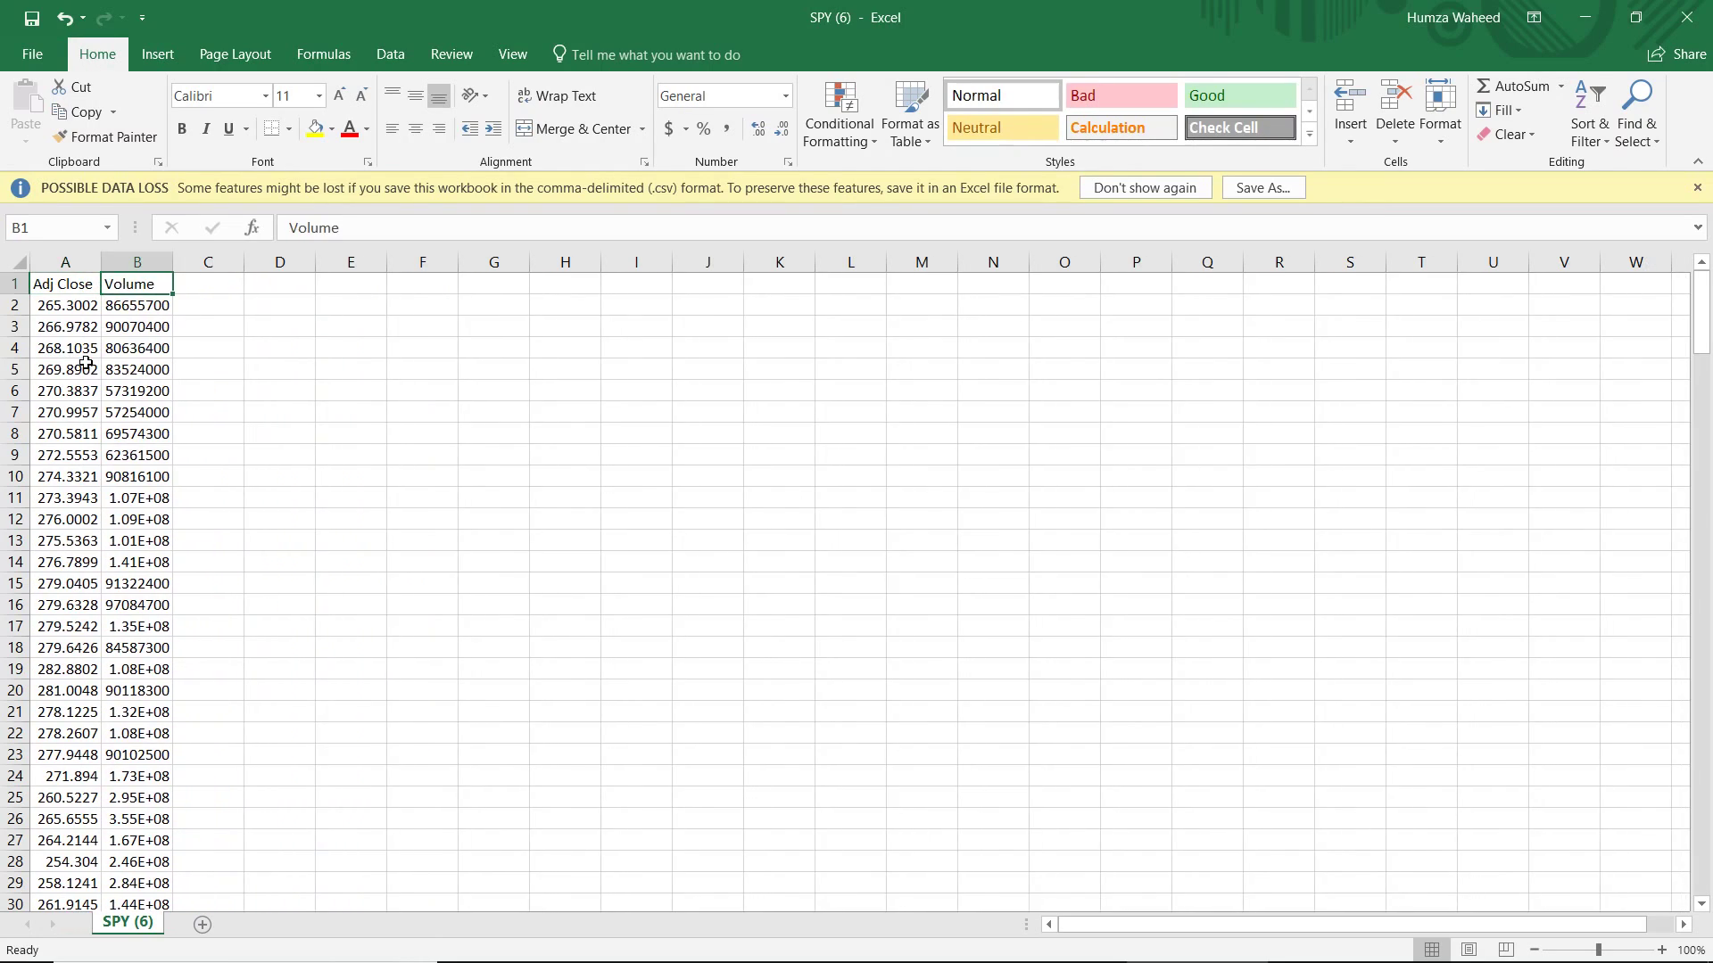
pyautogui.press('F4')
# Select and copy the remaining Adj Close column, A1:A216
pyautogui.press('Down')
pyautogui.press('Down')
pyautogui.press('Left')
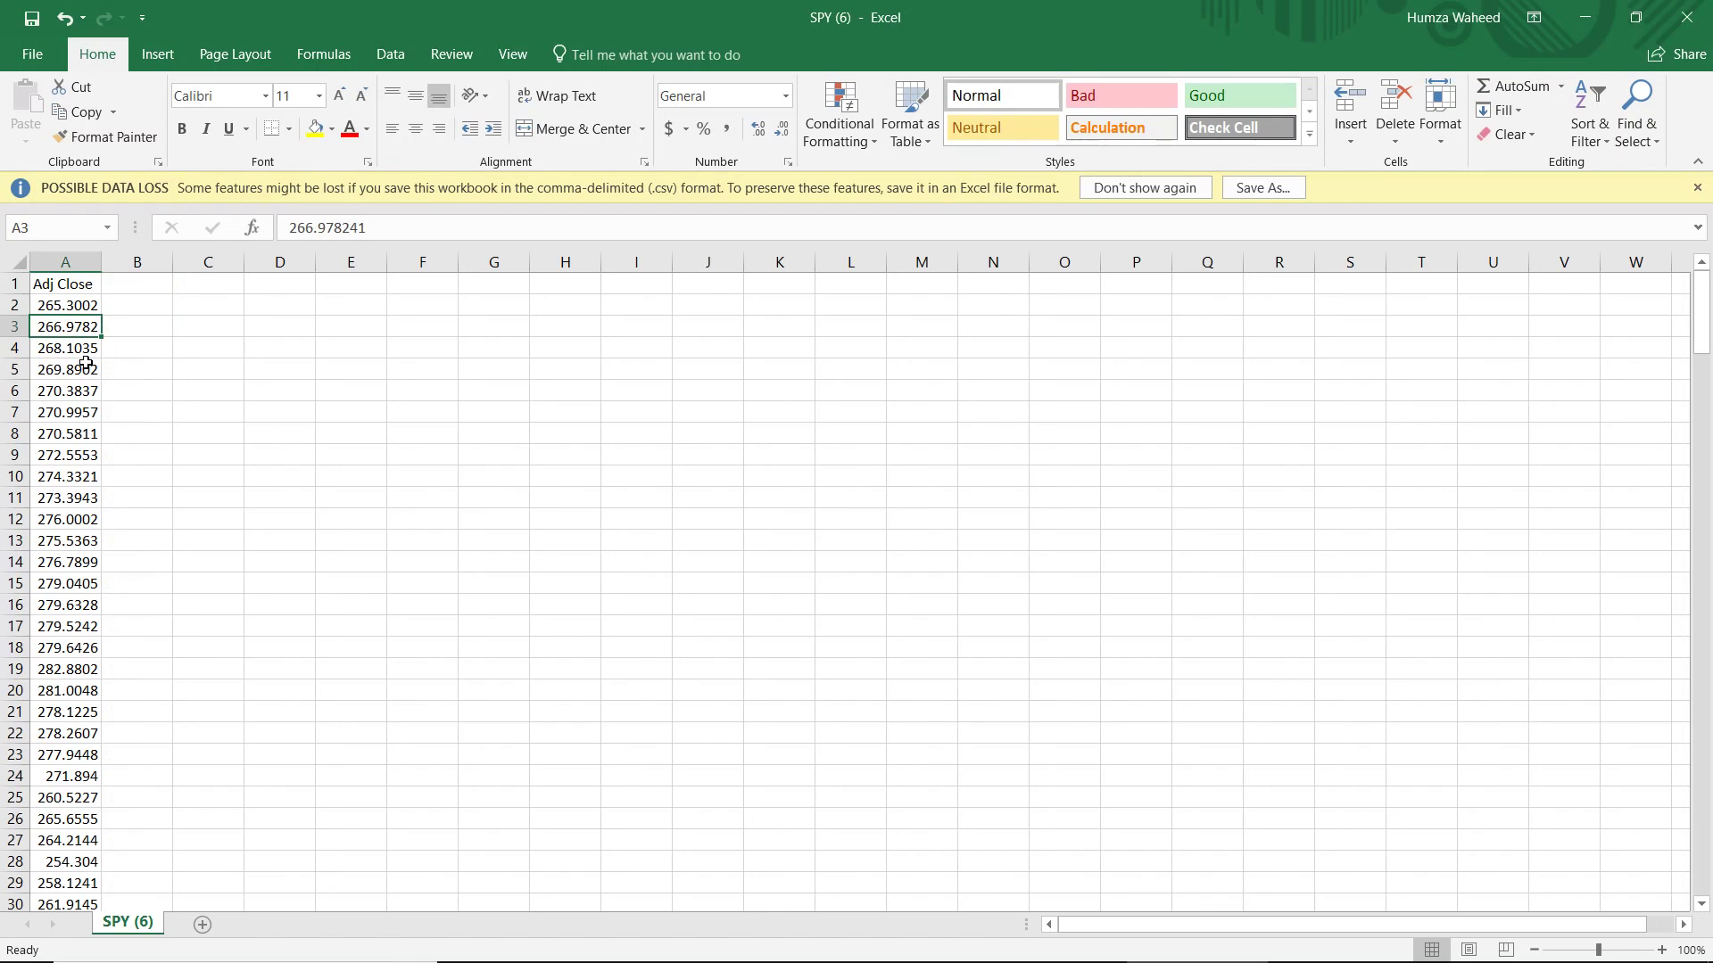
pyautogui.press('Up')
pyautogui.press('Up')
pyautogui.hotkey('ctrl', 'shift', 'Down')
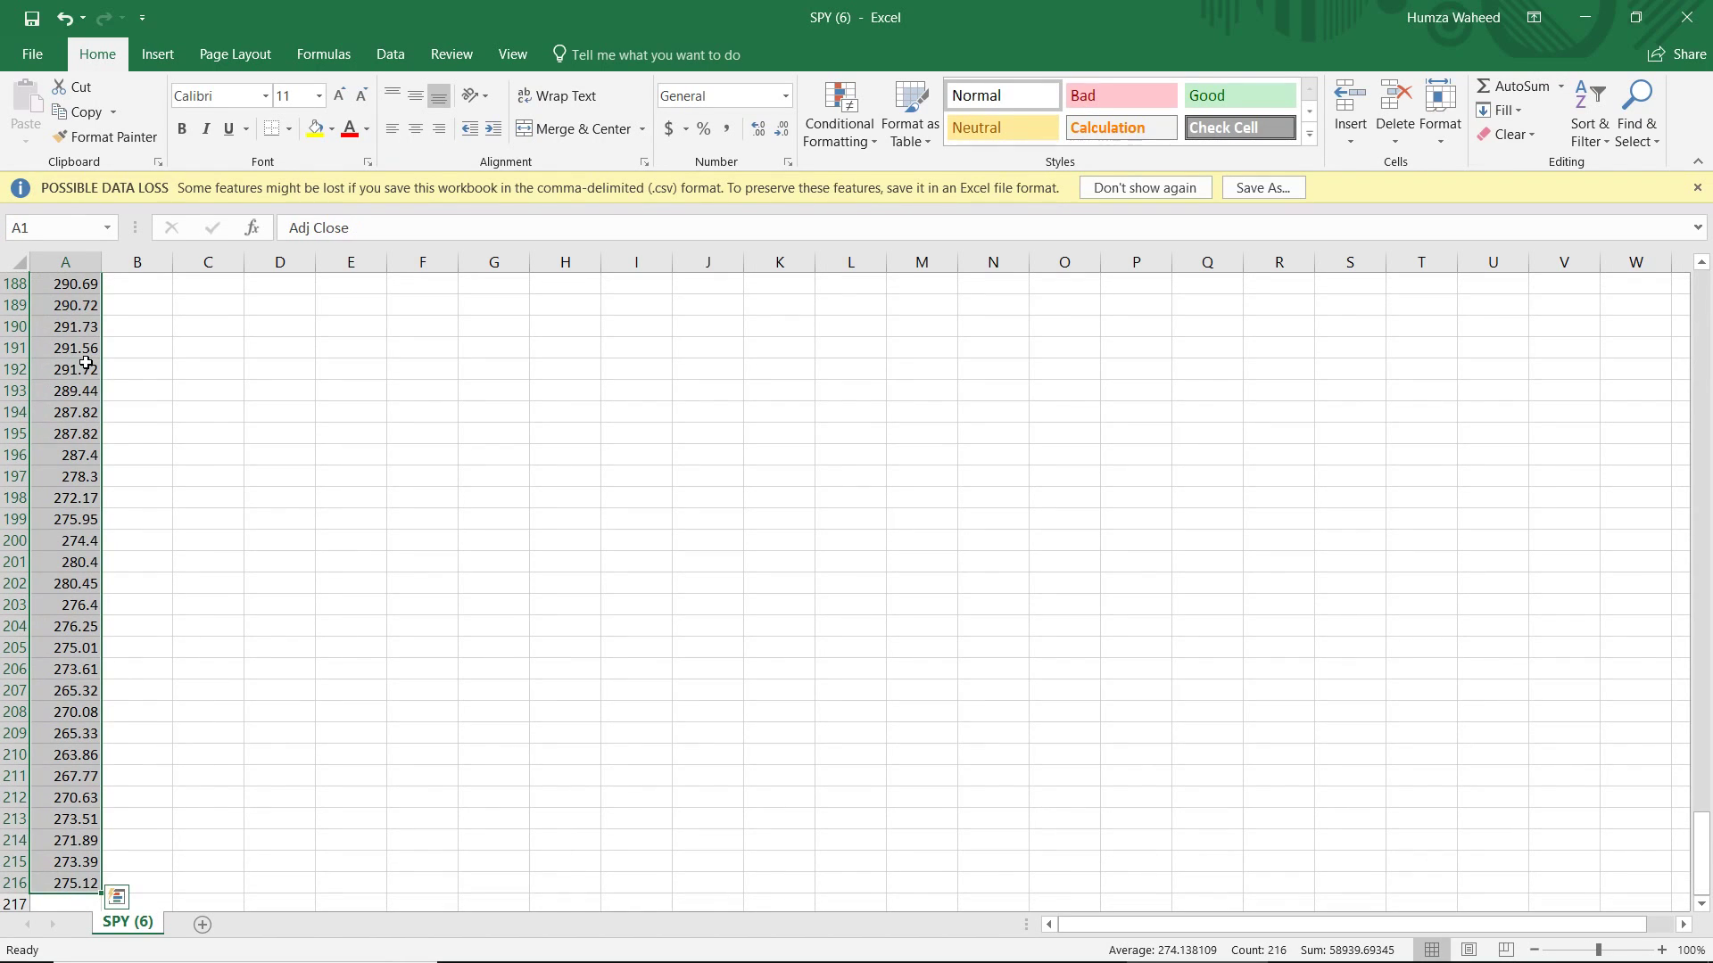
pyautogui.hotkey('ctrl', 'c')
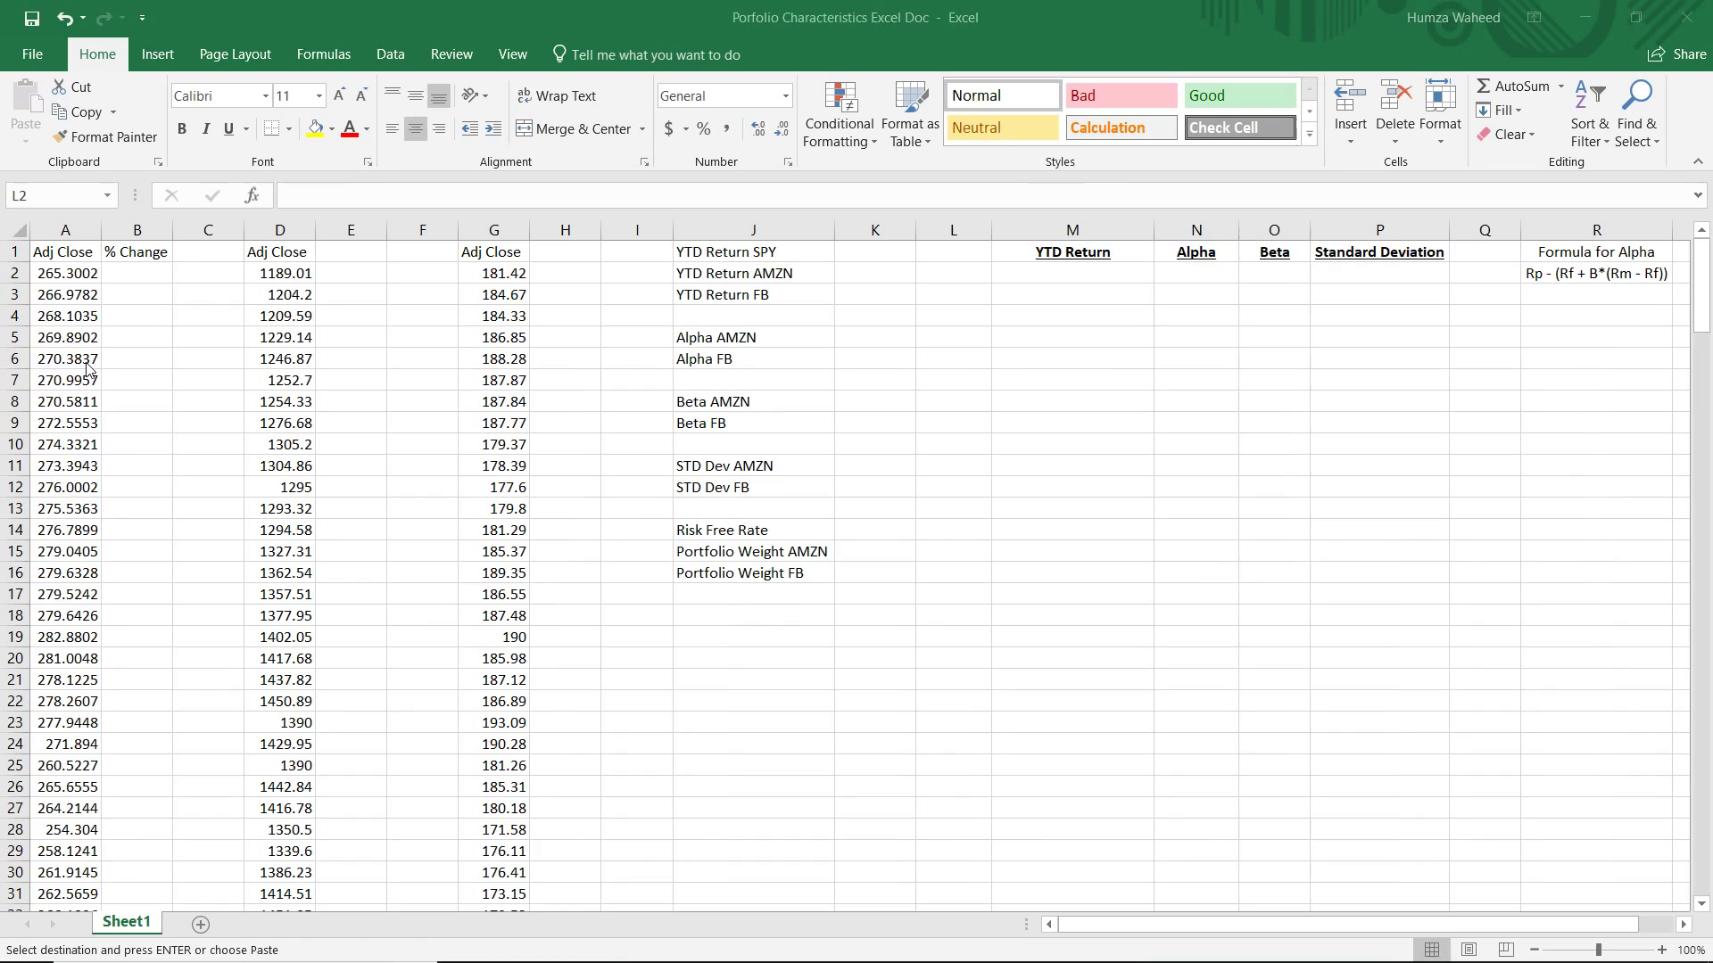
# Back in the portfolio workbook, check the Adj Close and % Change headings in columns A–G
pyautogui.hotkey('alt', 'Tab')
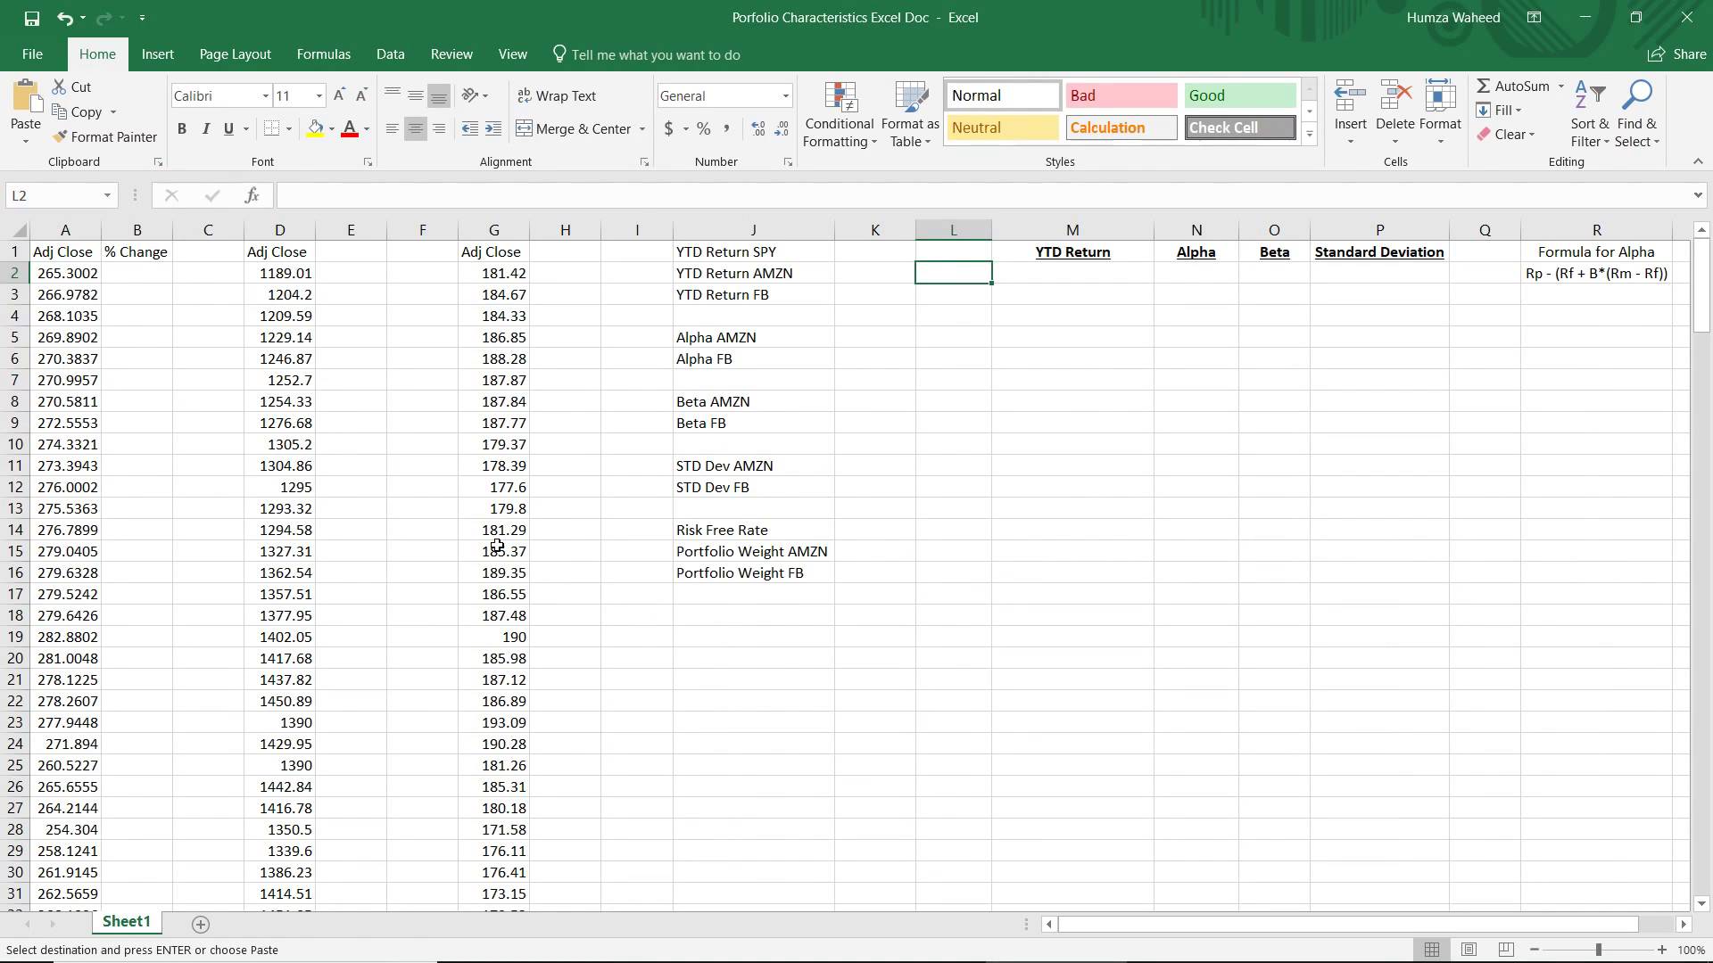
pyautogui.click(157, 340)
pyautogui.press('Left')
pyautogui.press('Up')
pyautogui.press('Up')
pyautogui.press('Up')
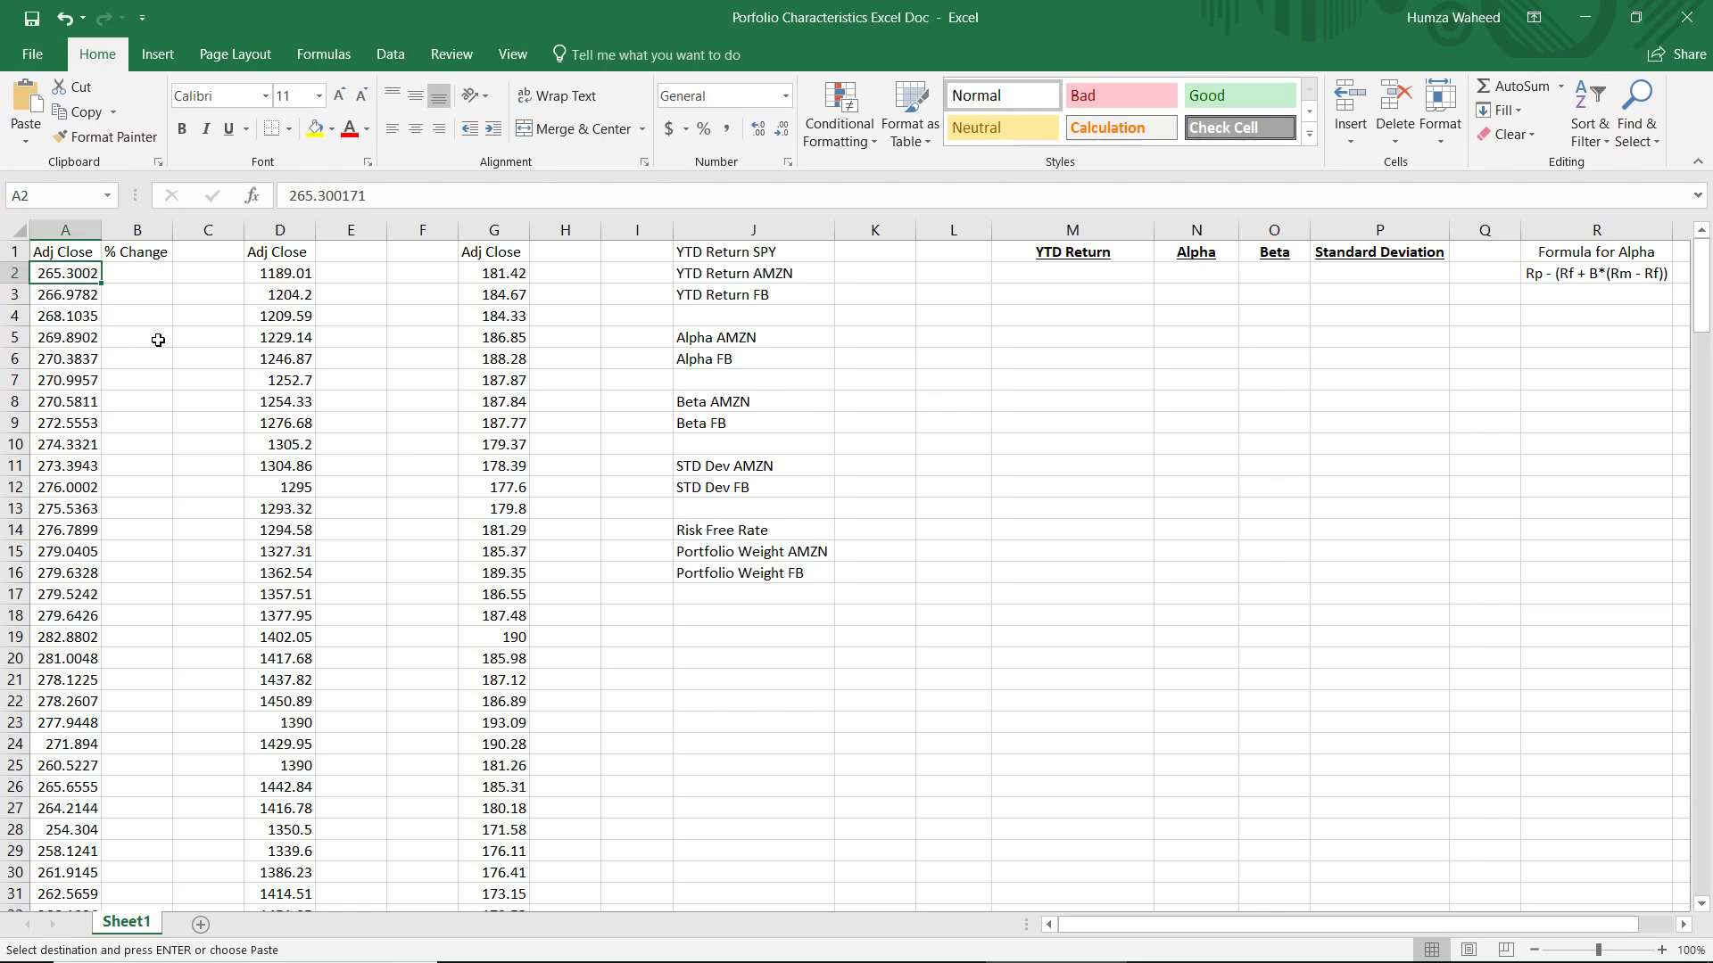
pyautogui.press('Up')
pyautogui.press('Right')
pyautogui.press('Right')
pyautogui.press('Right')
pyautogui.press('Right')
pyautogui.press('Right')
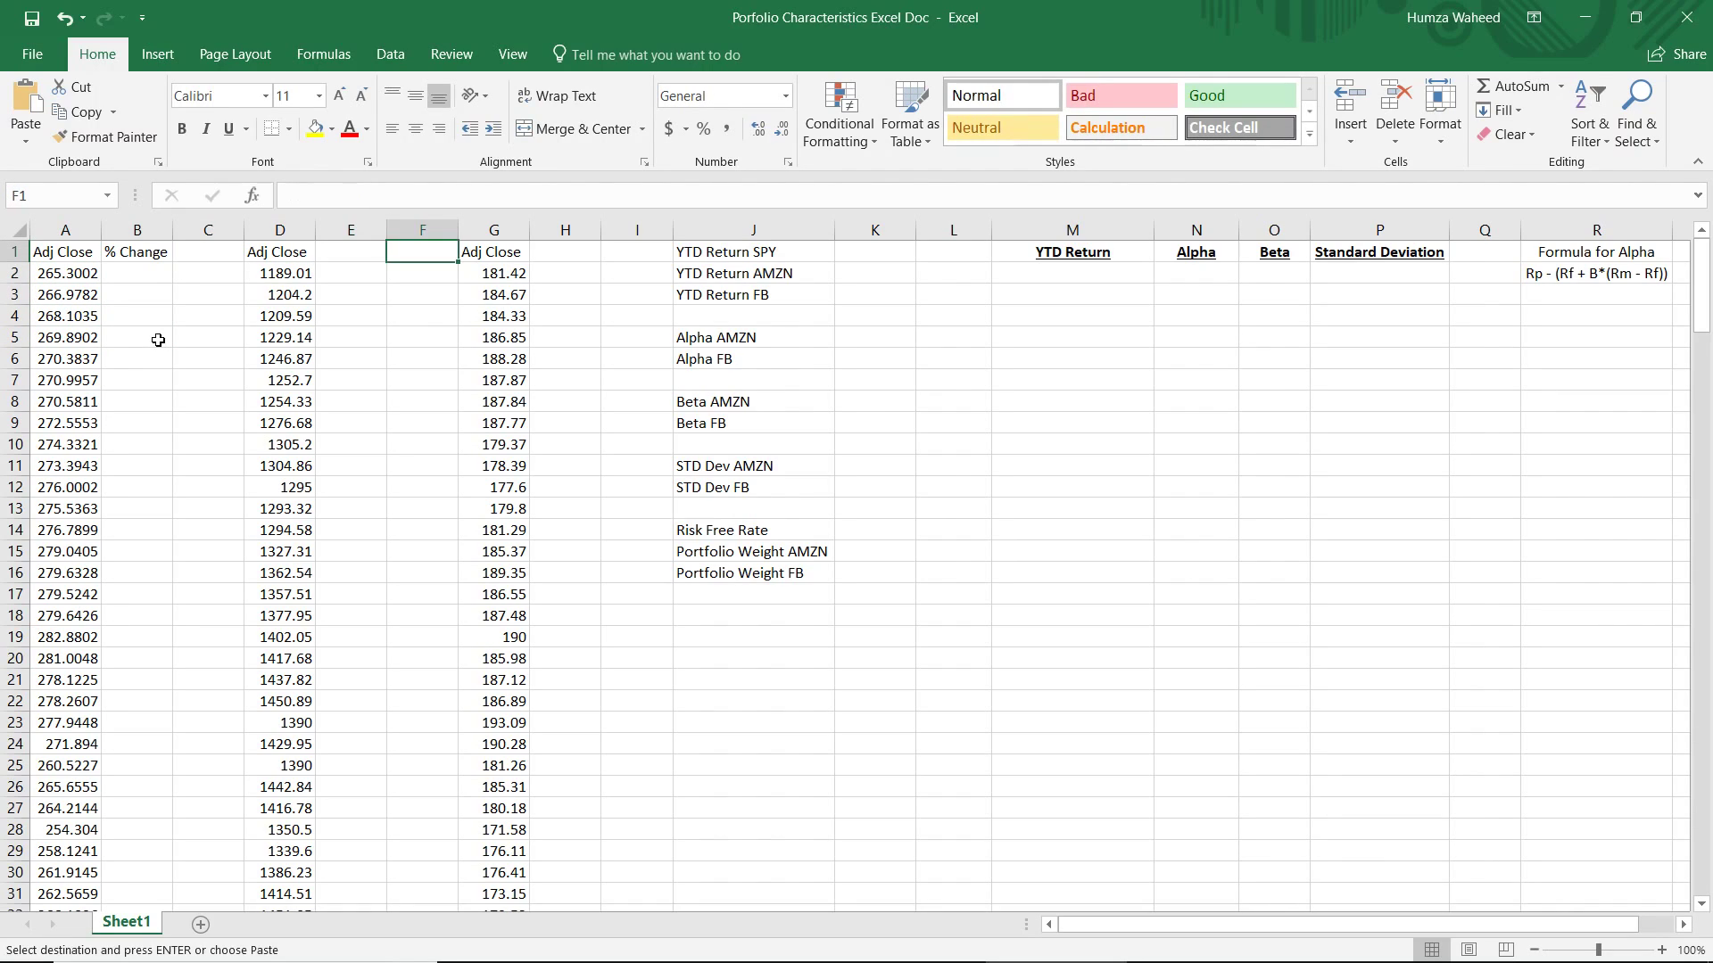
pyautogui.press('Right')
pyautogui.press('Left')
pyautogui.press('Left')
pyautogui.press('Left')
pyautogui.press('Right')
pyautogui.press('Right')
pyautogui.press('Right')
pyautogui.press('Left')
pyautogui.press('Left')
pyautogui.press('Left')
pyautogui.press('Left')
pyautogui.press('Left')
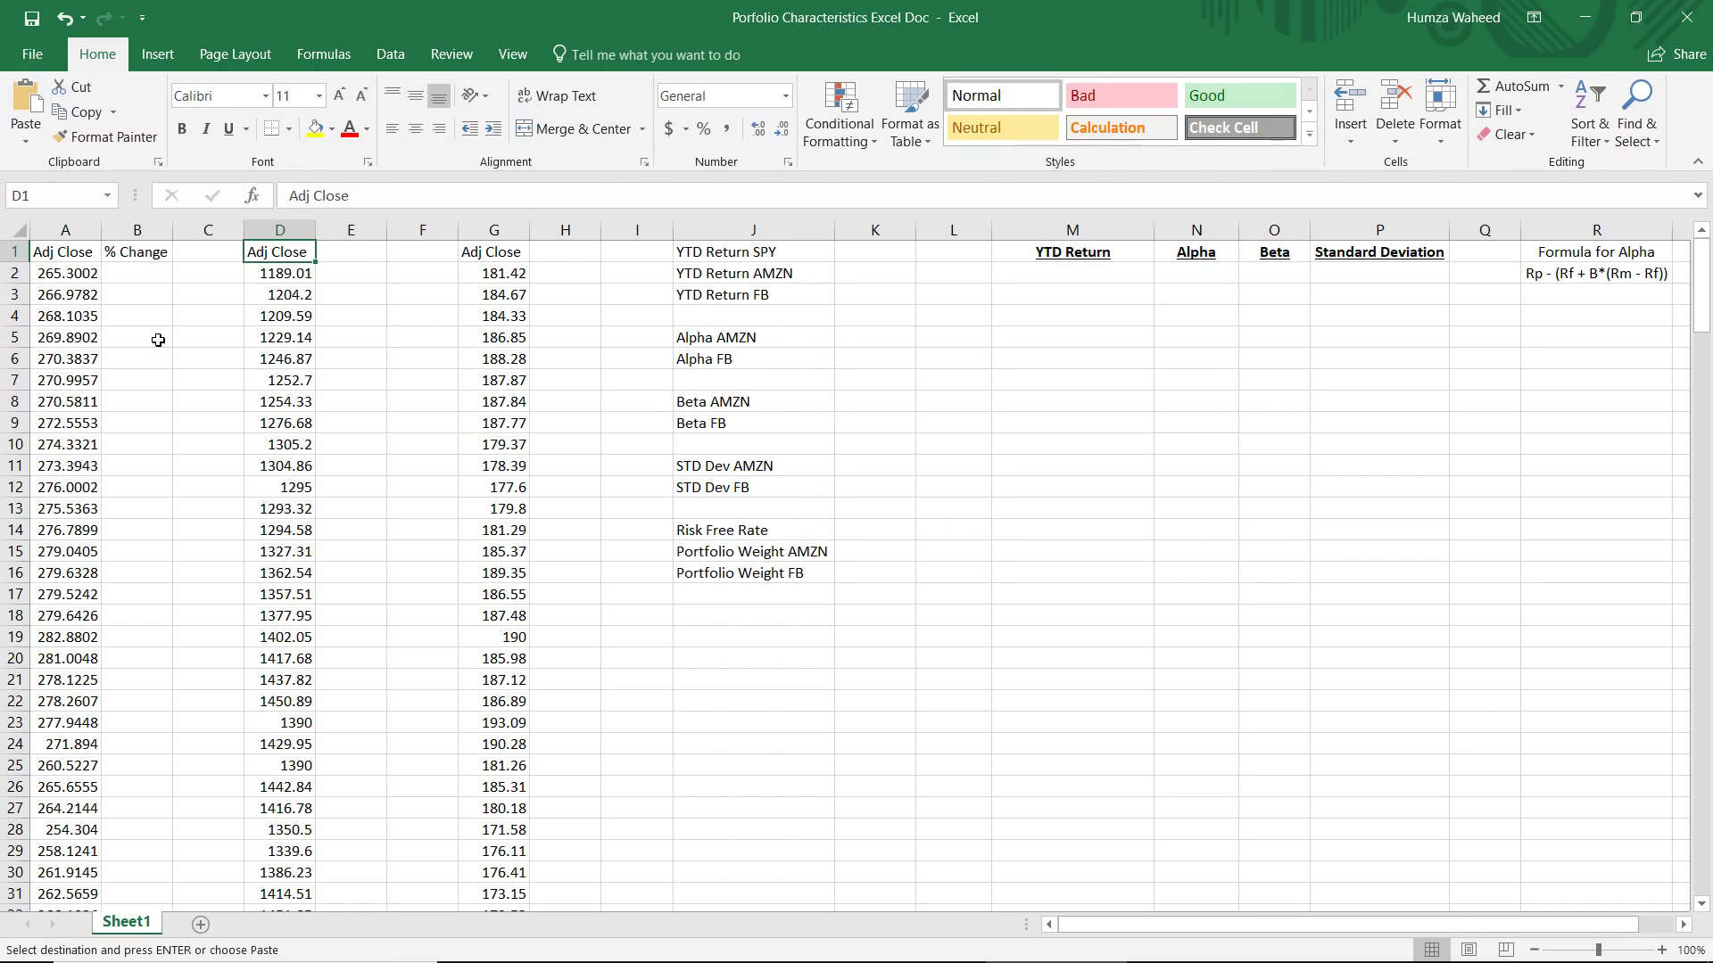
pyautogui.press('Down')
pyautogui.press('Up')
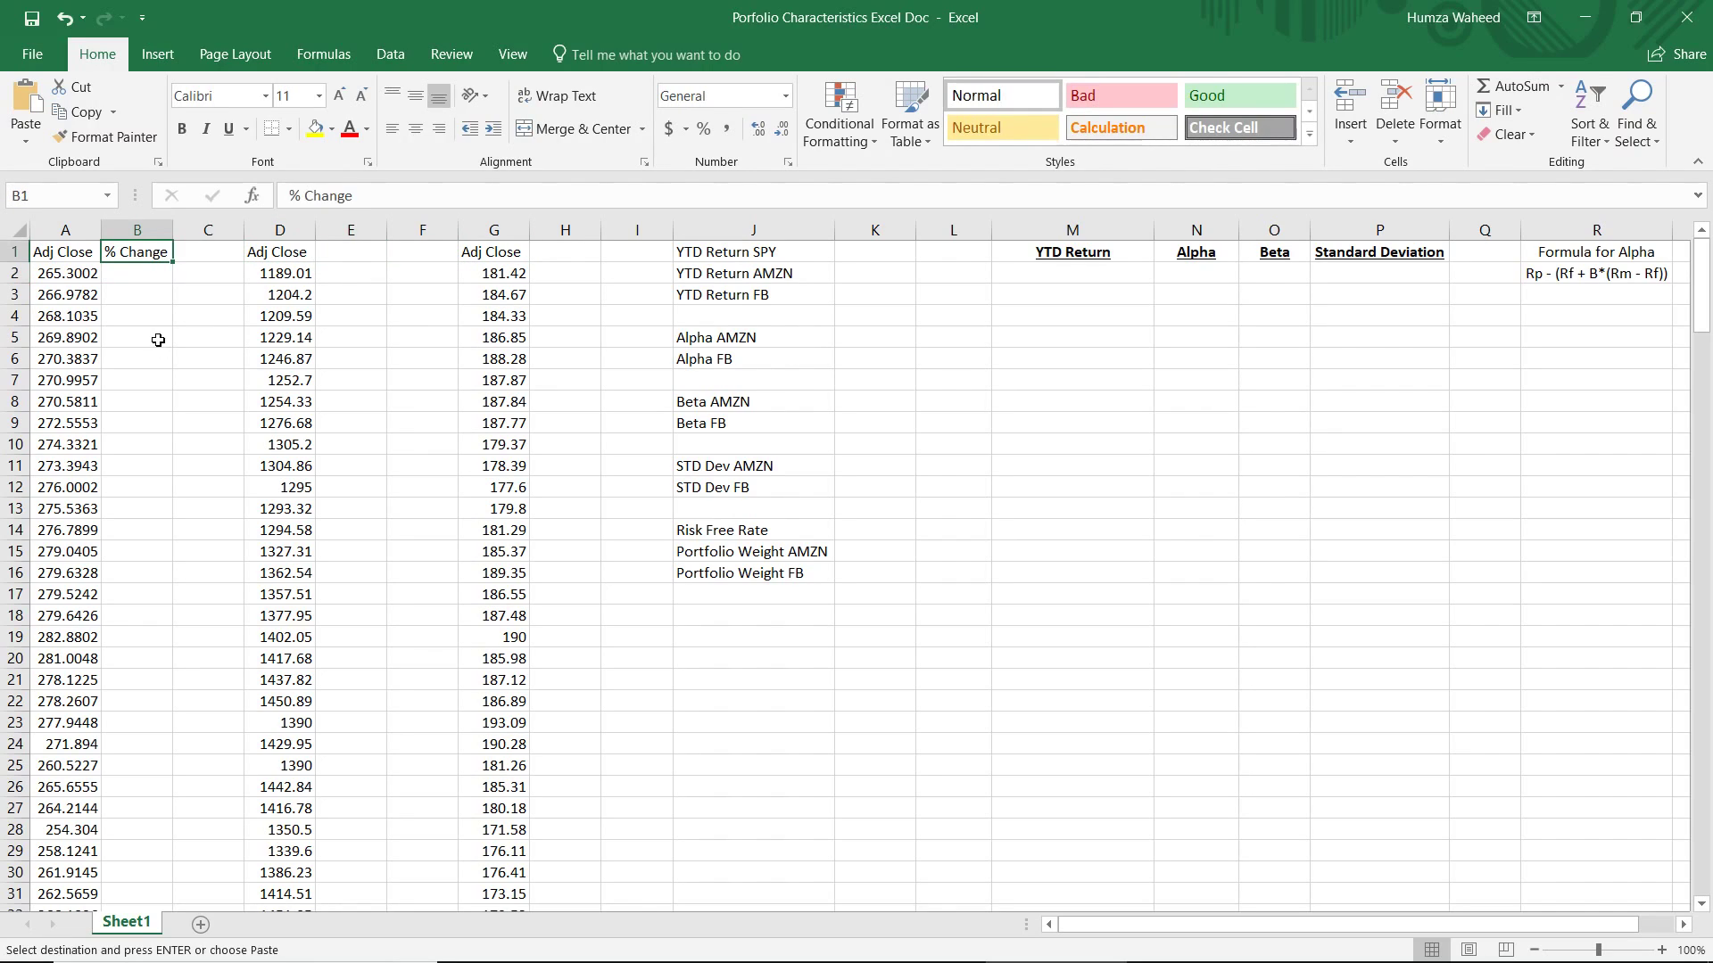
pyautogui.press('Down')
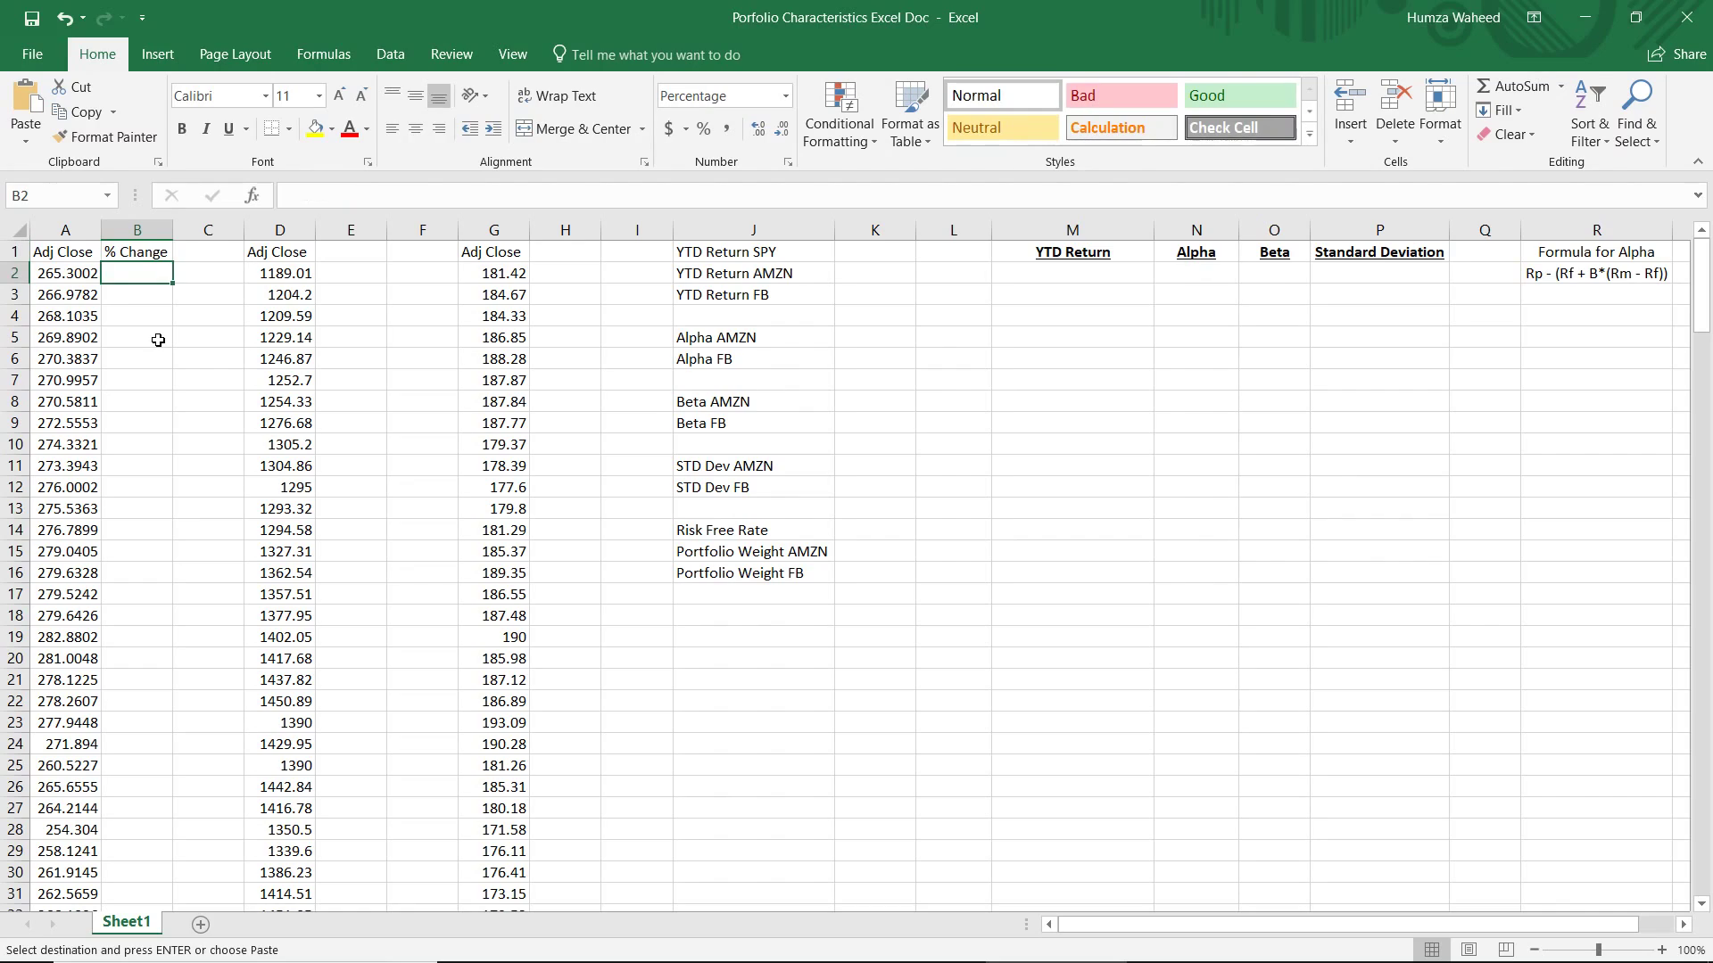
pyautogui.press('Down')
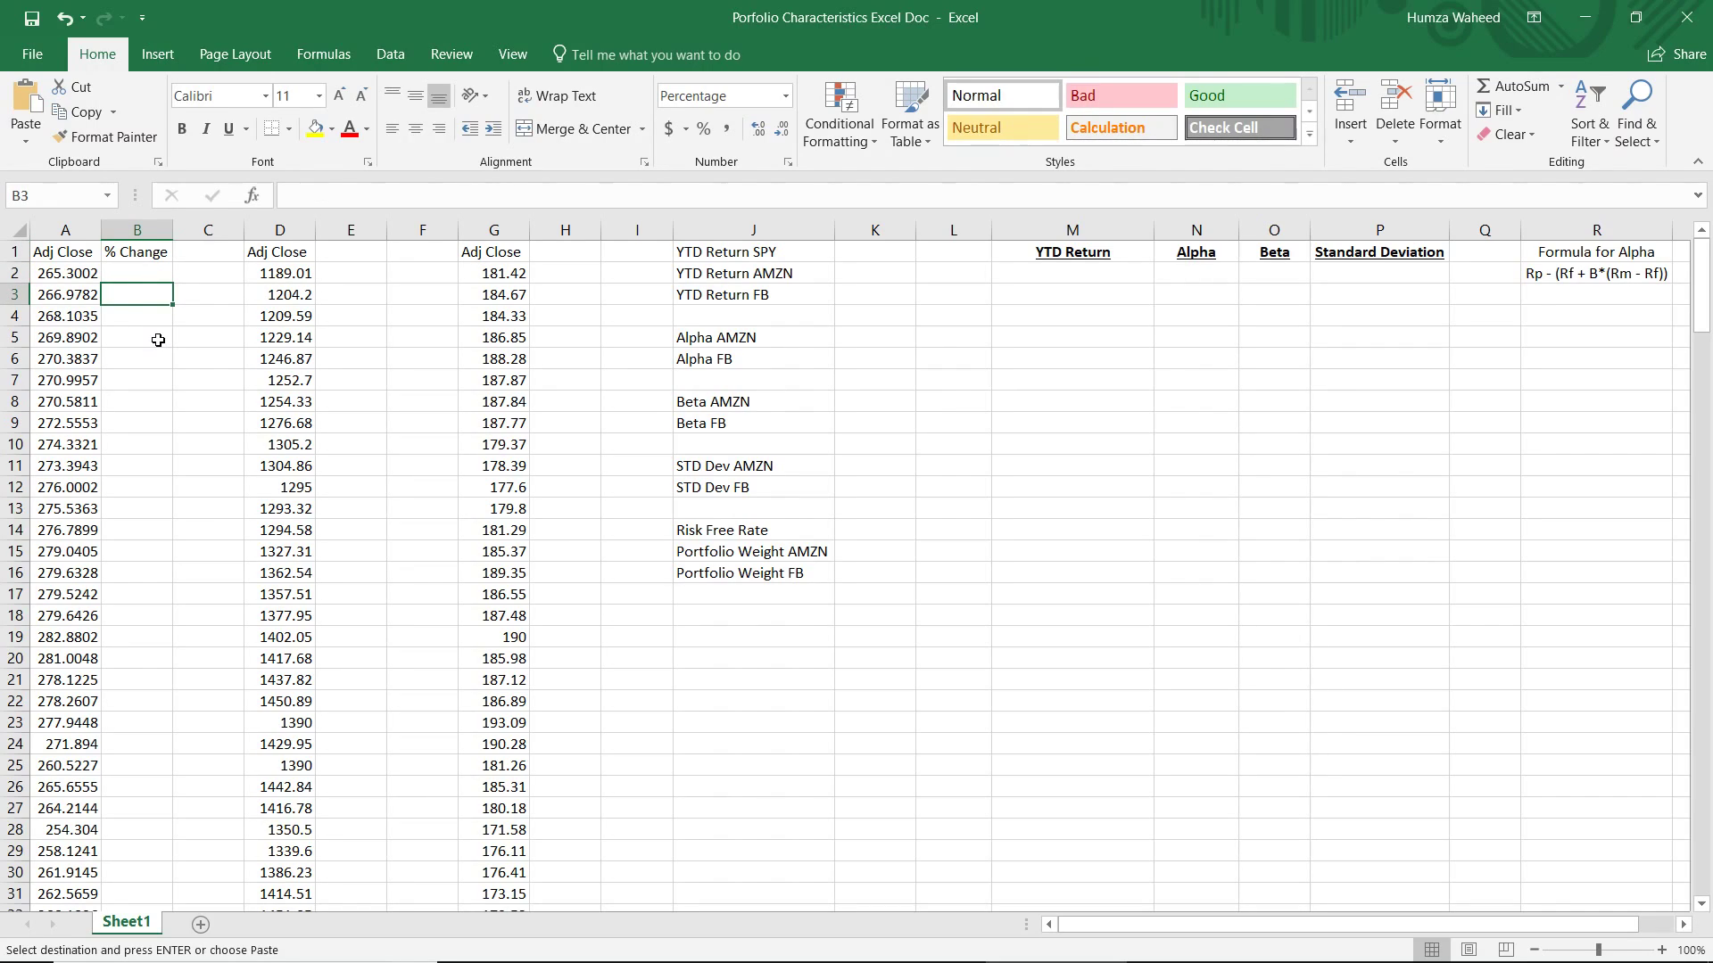
# Enter =A3/A2-1 in B3 and fill it down to B214
pyautogui.write('=')
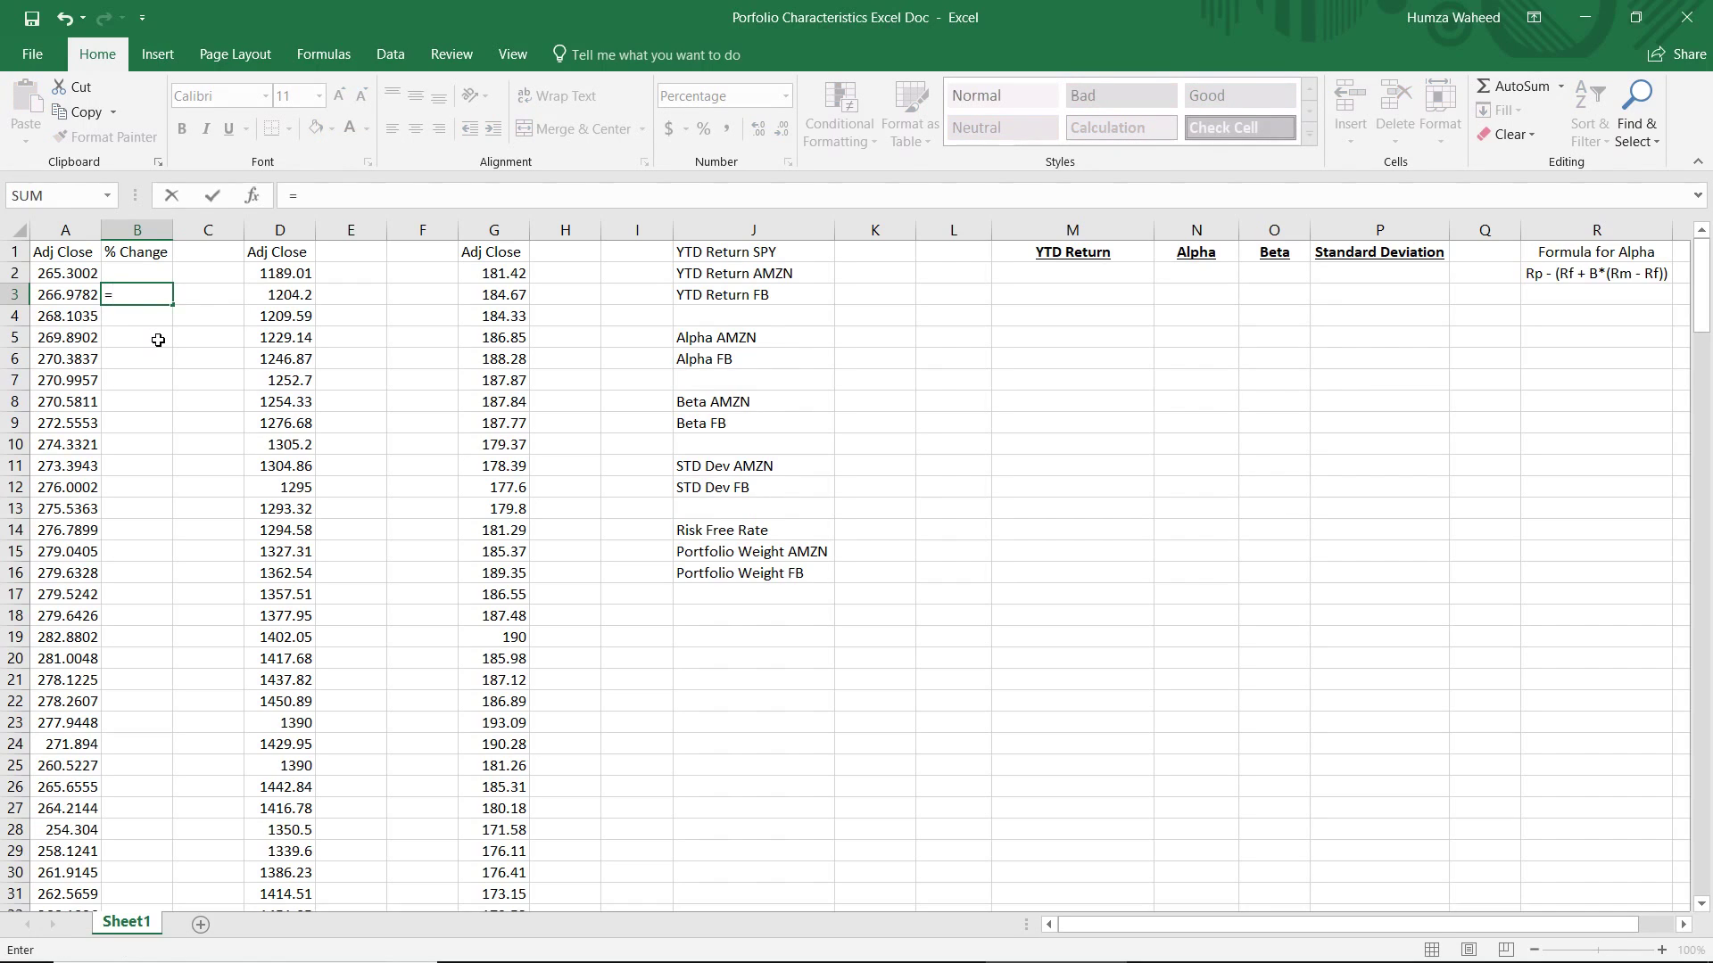
pyautogui.press('Left')
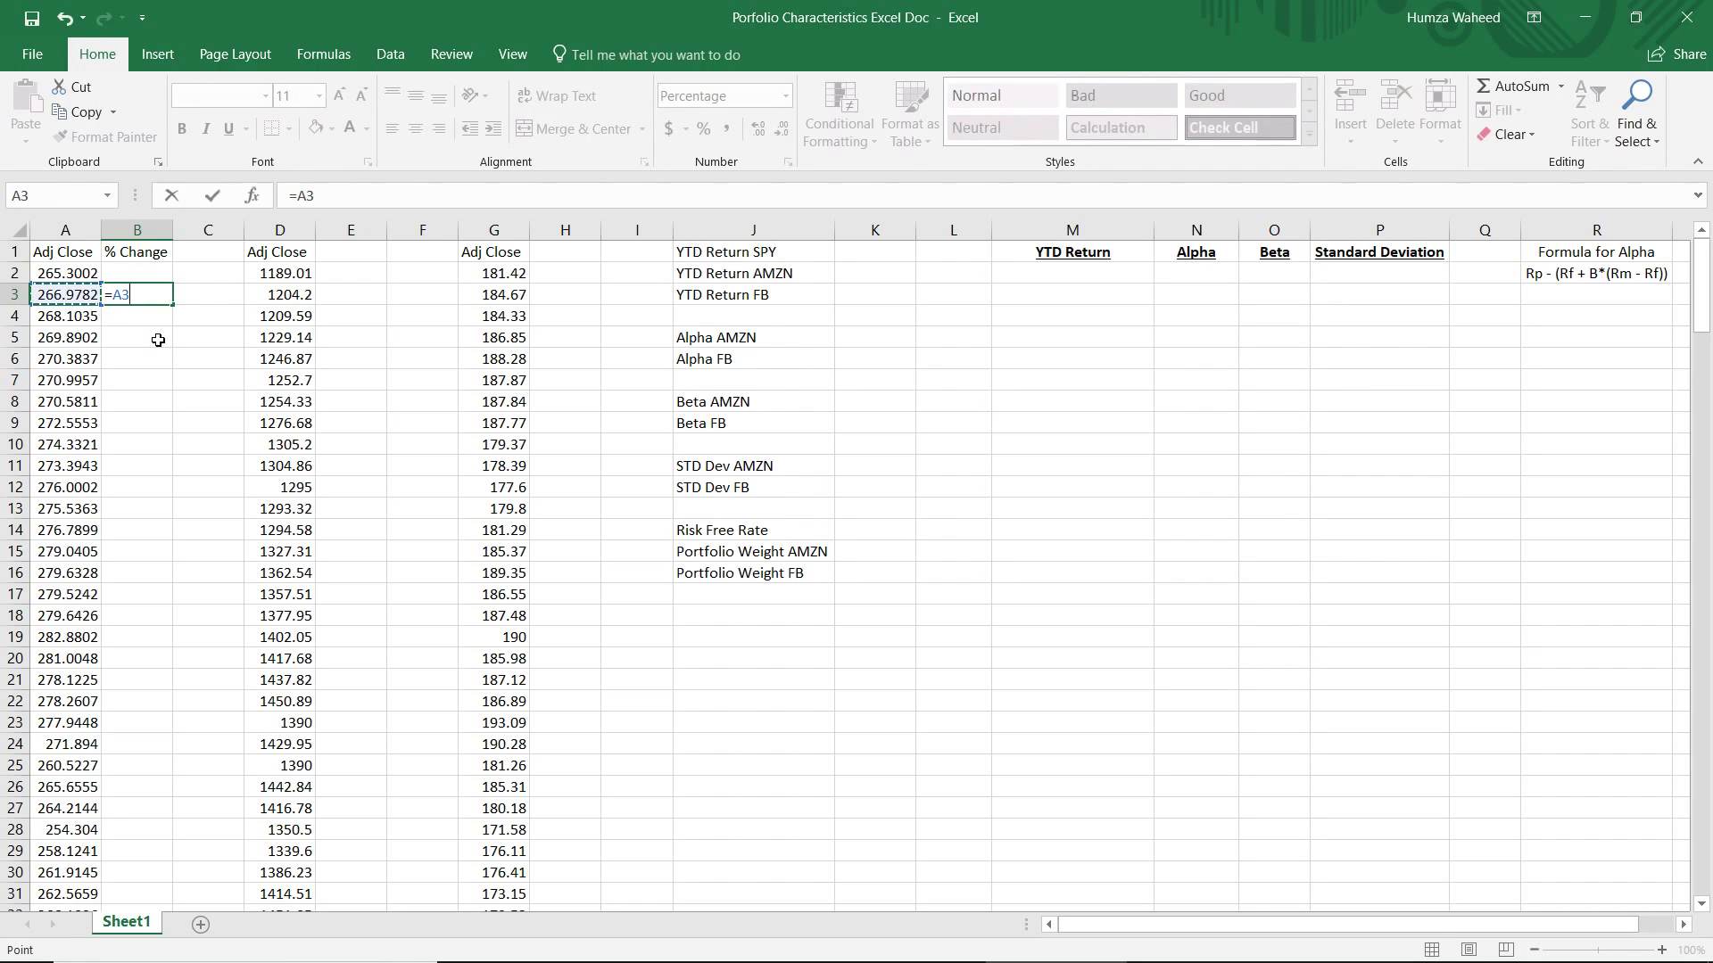
pyautogui.write('/')
pyautogui.press('Left')
pyautogui.press('Up')
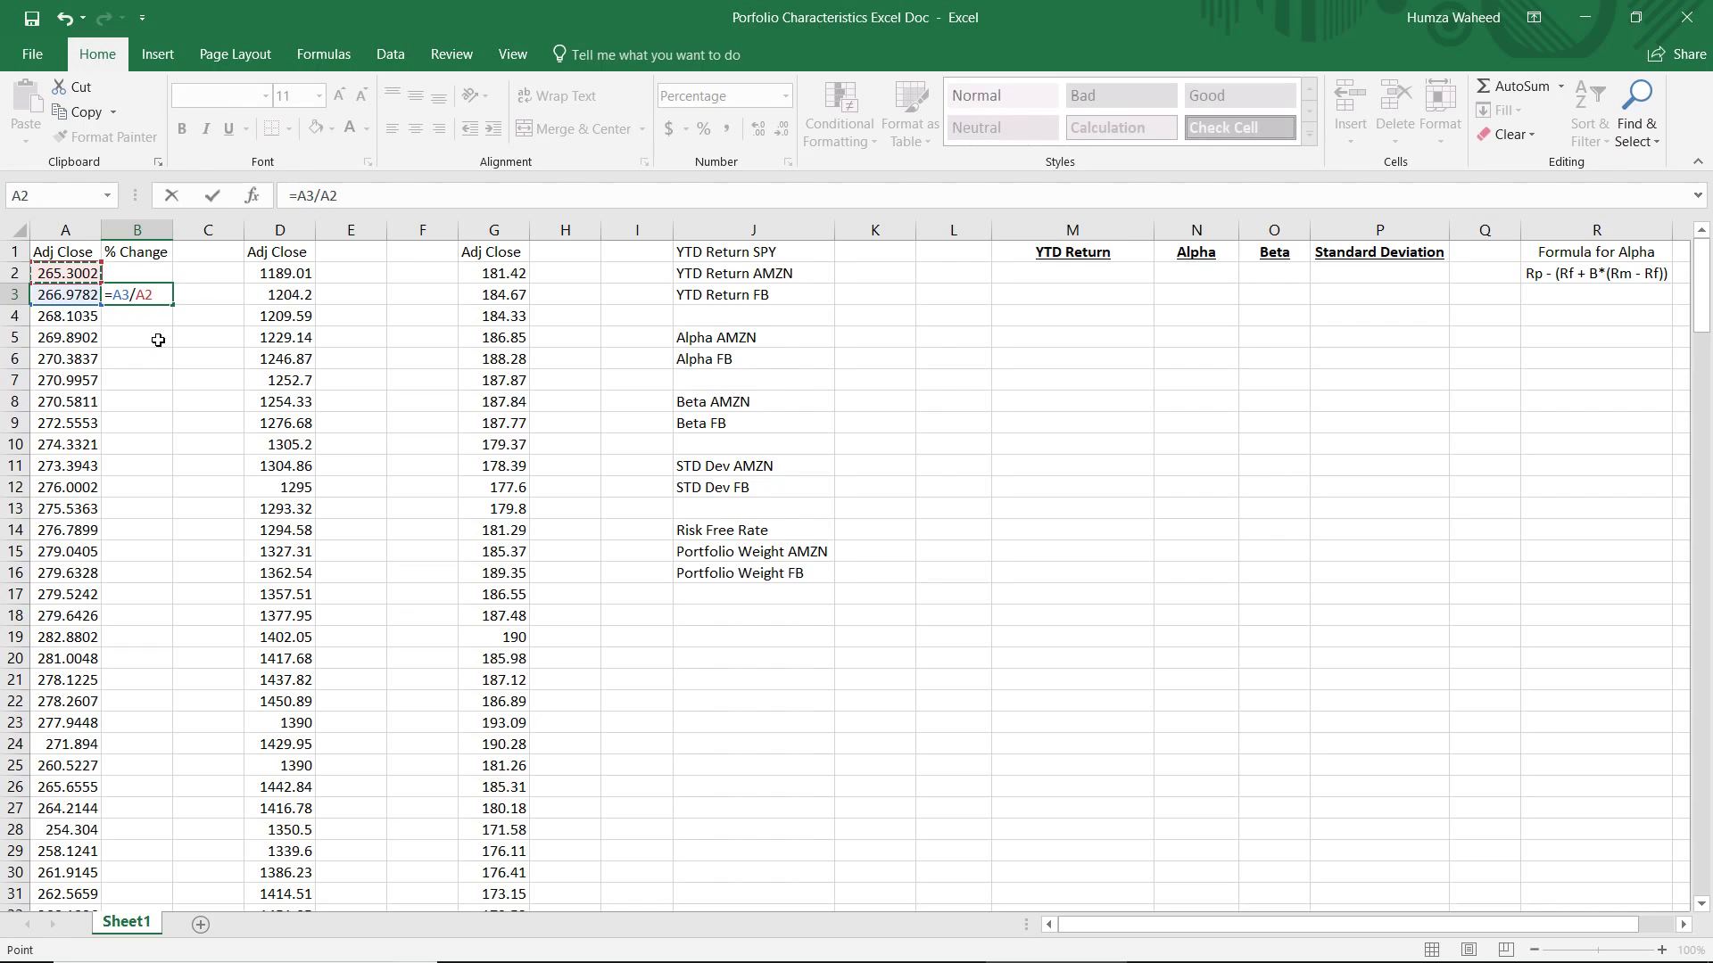
pyautogui.write('-1')
pyautogui.press('Return')
pyautogui.press('Left')
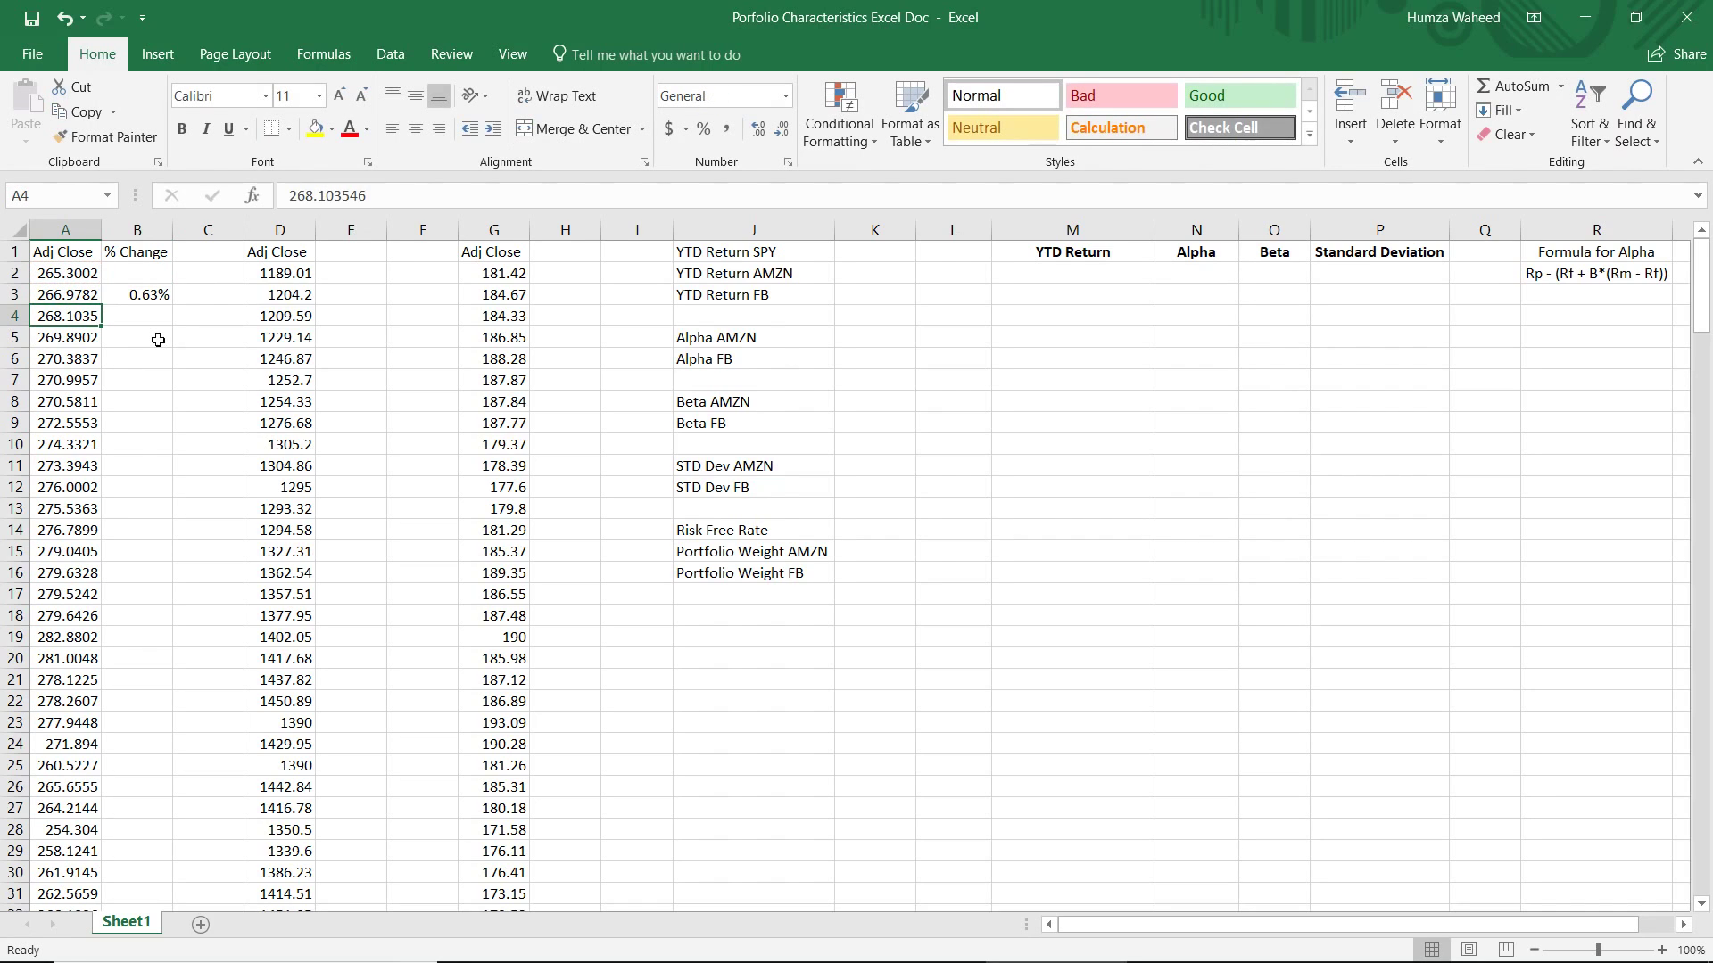
pyautogui.hotkey('ctrl', 'Down')
pyautogui.press('Right')
pyautogui.hotkey('ctrl', 'shift', 'Up')
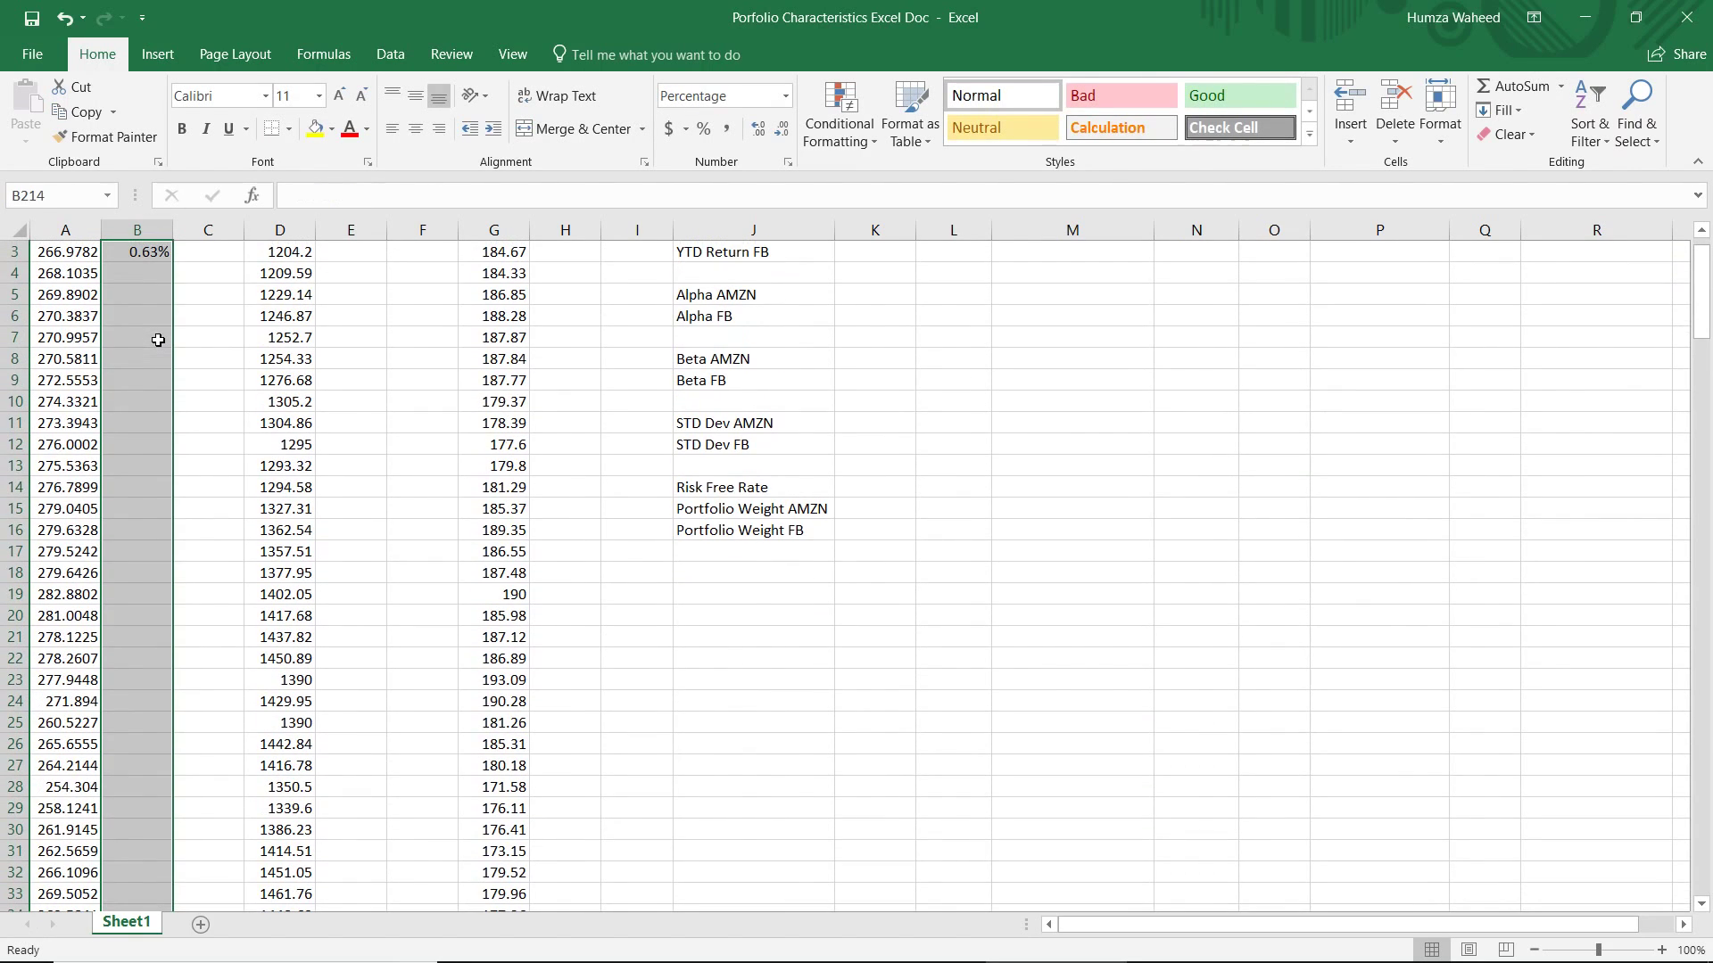
pyautogui.hotkey('ctrl', 'd')
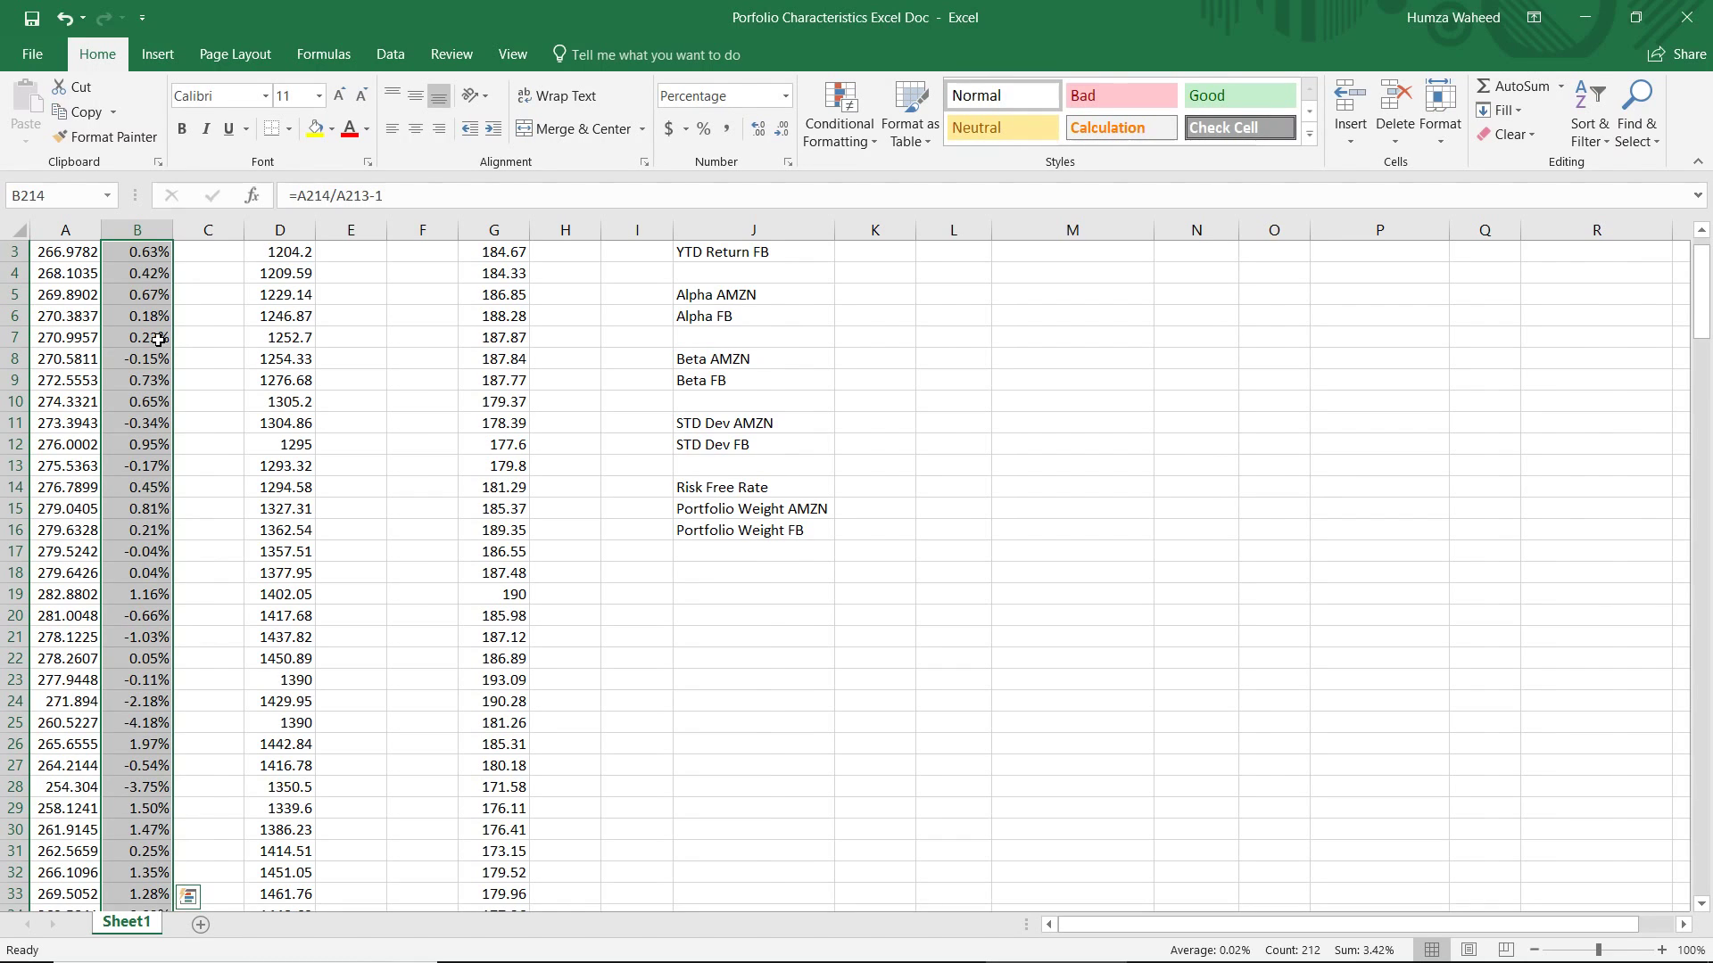
# Copy the % Change column B and paste it into columns E and H
pyautogui.hotkey('ctrl', 'Down')
pyautogui.press('Right')
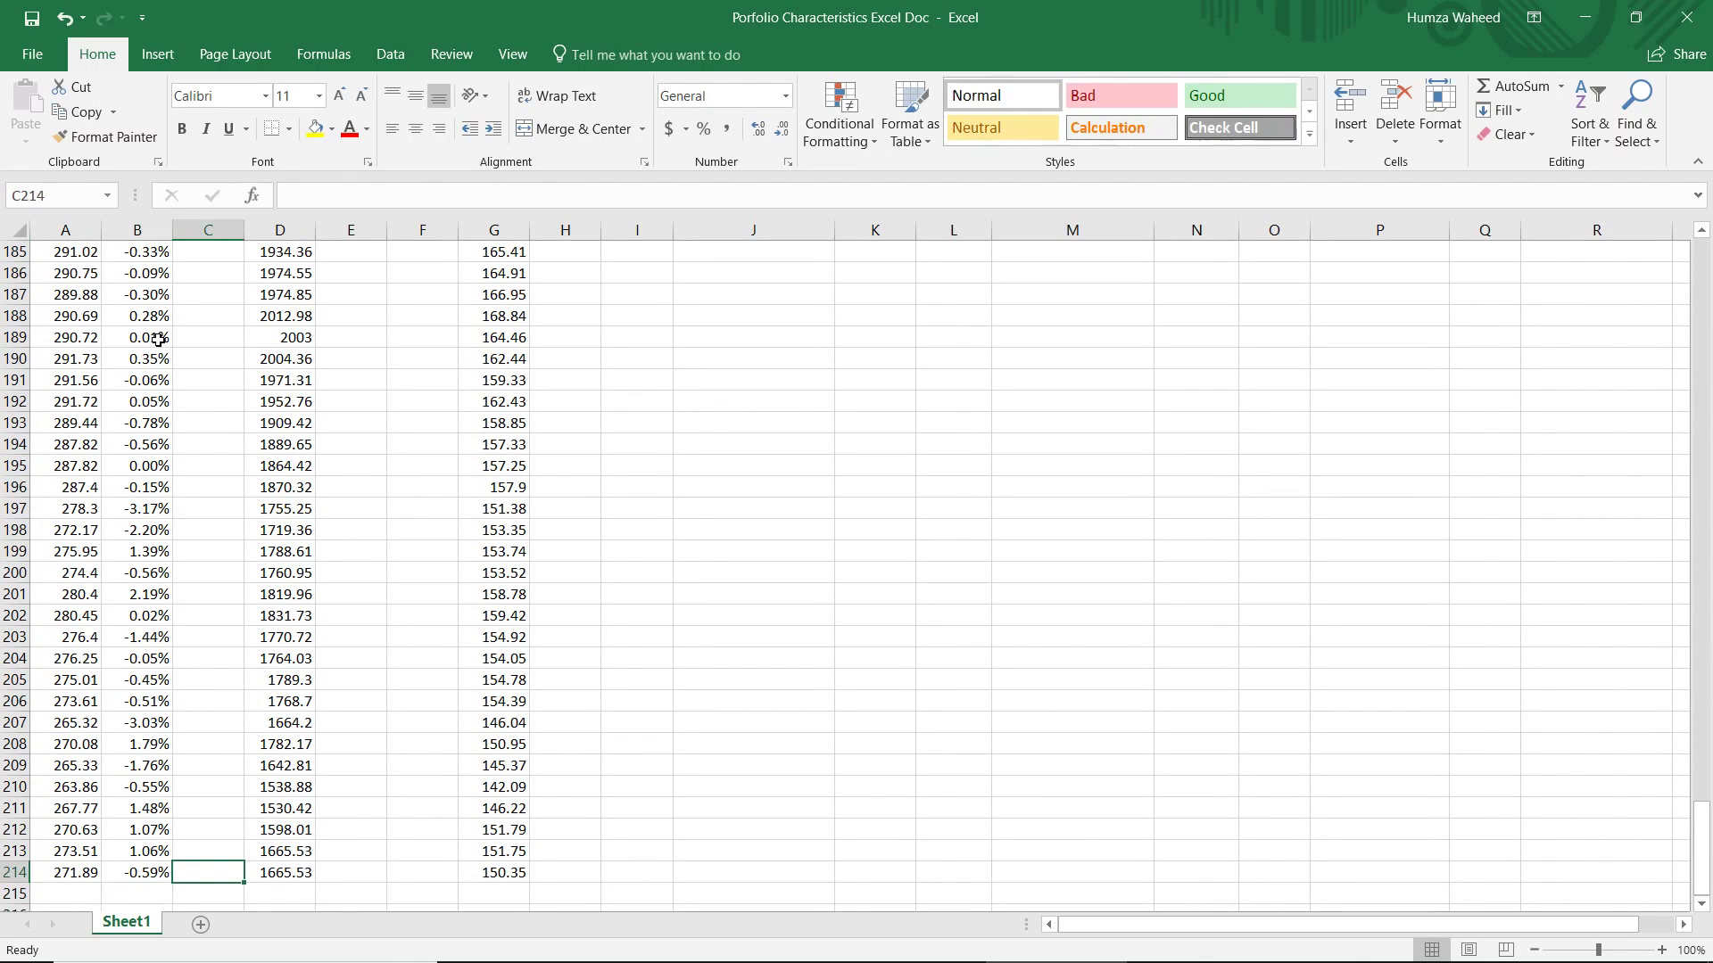
pyautogui.press('Left')
pyautogui.hotkey('ctrl', 'Up')
pyautogui.press('Up')
pyautogui.press('Up')
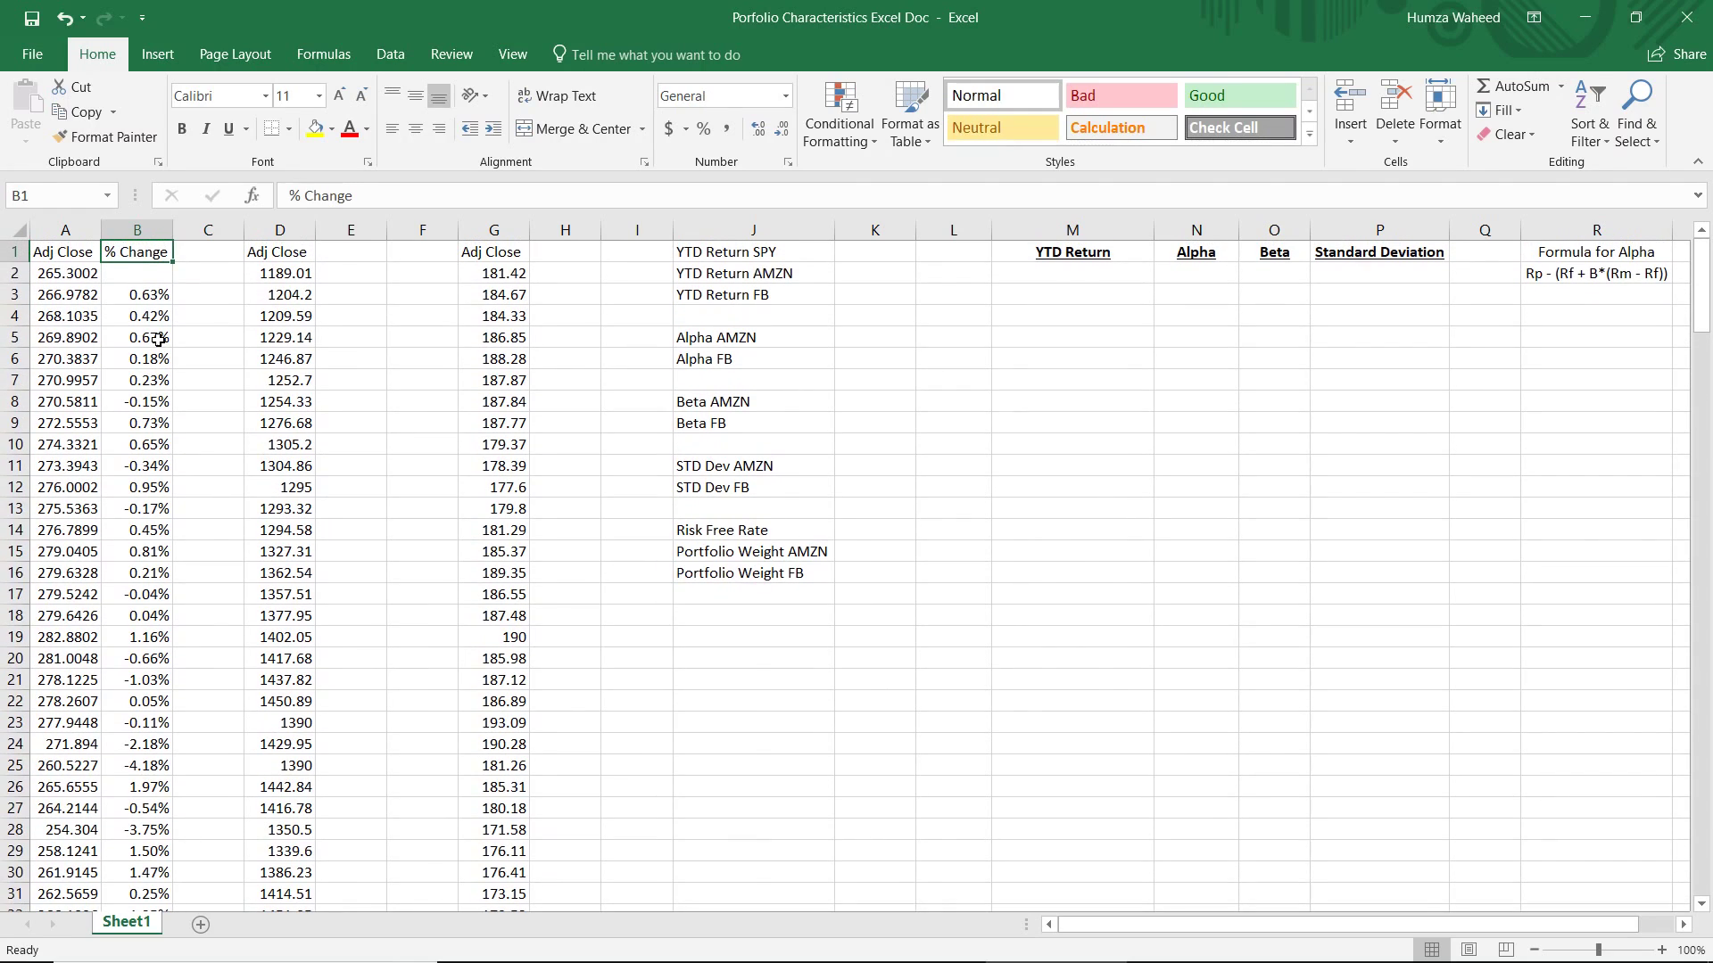
pyautogui.press('Down')
pyautogui.hotkey('shift', 'Down')
pyautogui.hotkey('ctrl', 'shift', 'Down')
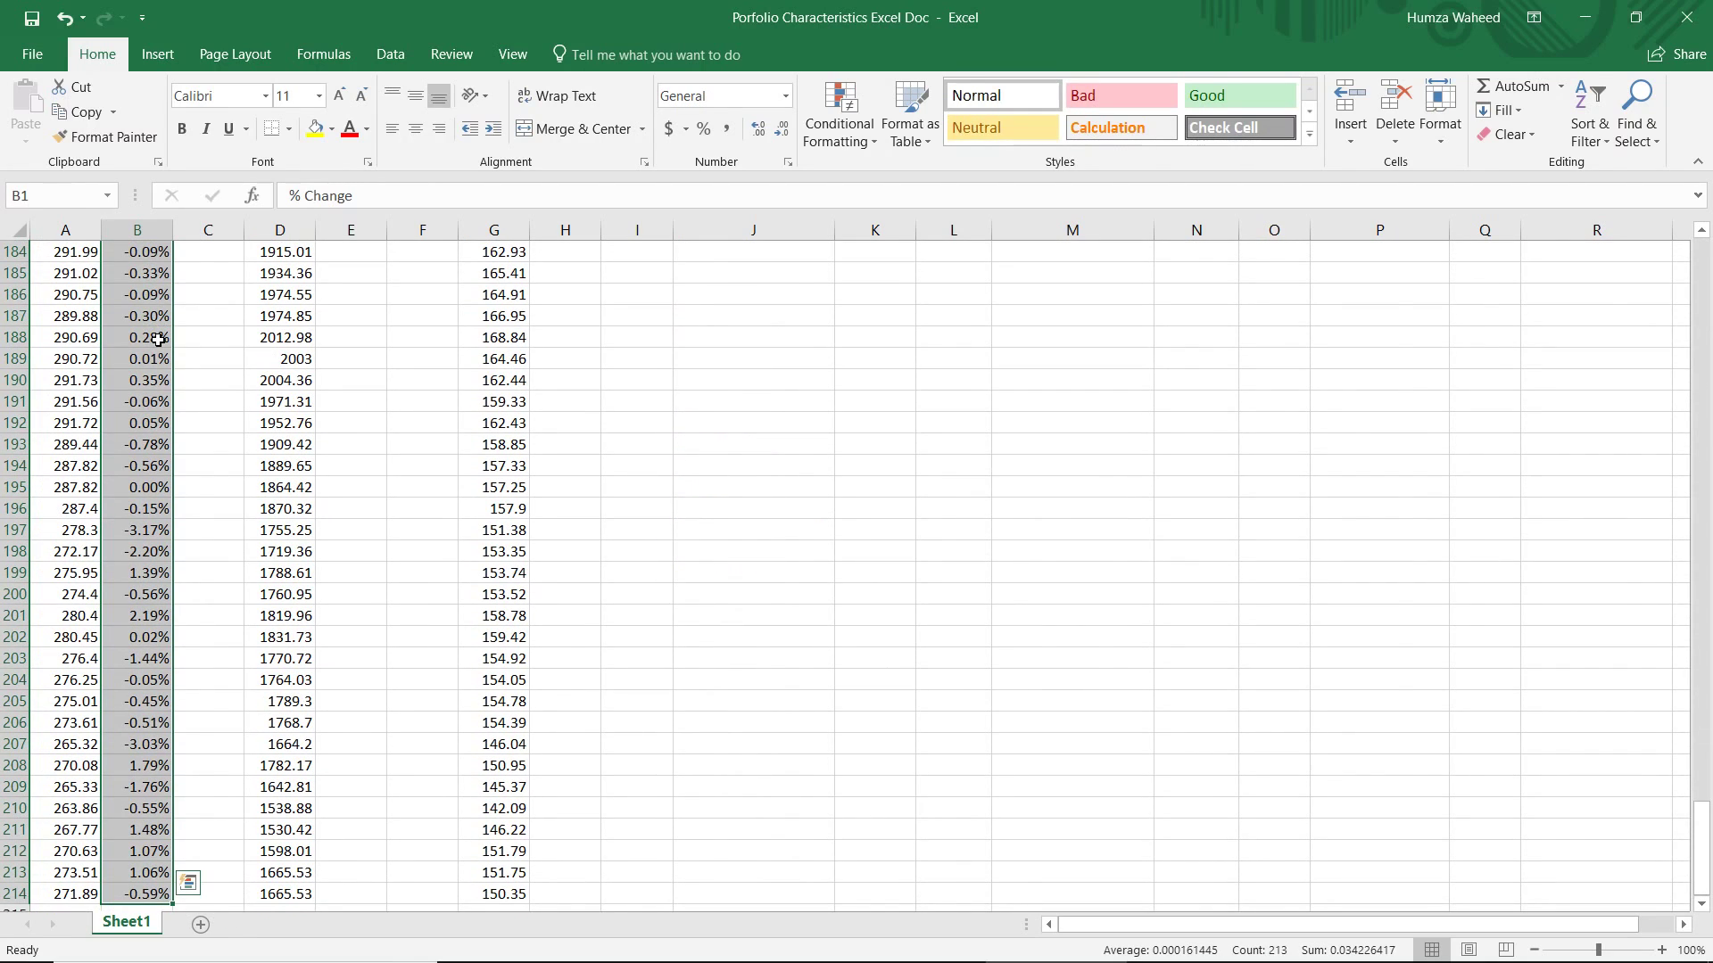
pyautogui.hotkey('ctrl', 'c')
pyautogui.hotkey('ctrl', 'Up')
pyautogui.press('Right')
pyautogui.press('Right')
pyautogui.press('Right')
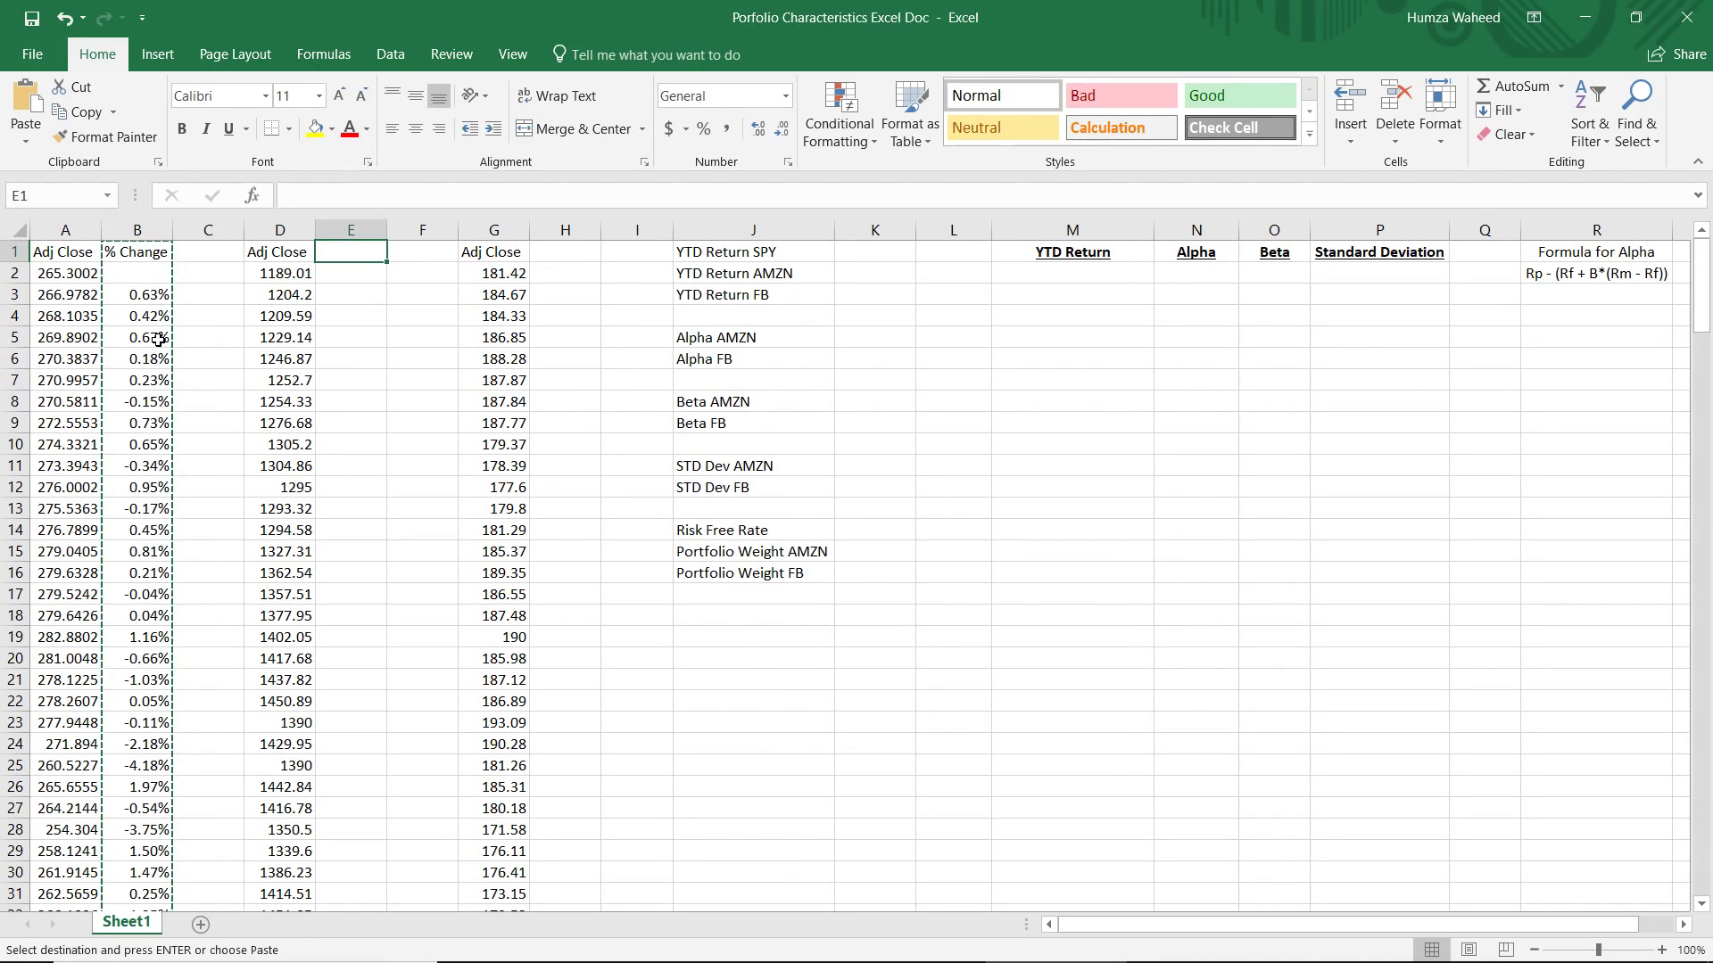
pyautogui.hotkey('ctrl', 'v')
pyautogui.hotkey('ctrl', 'Up')
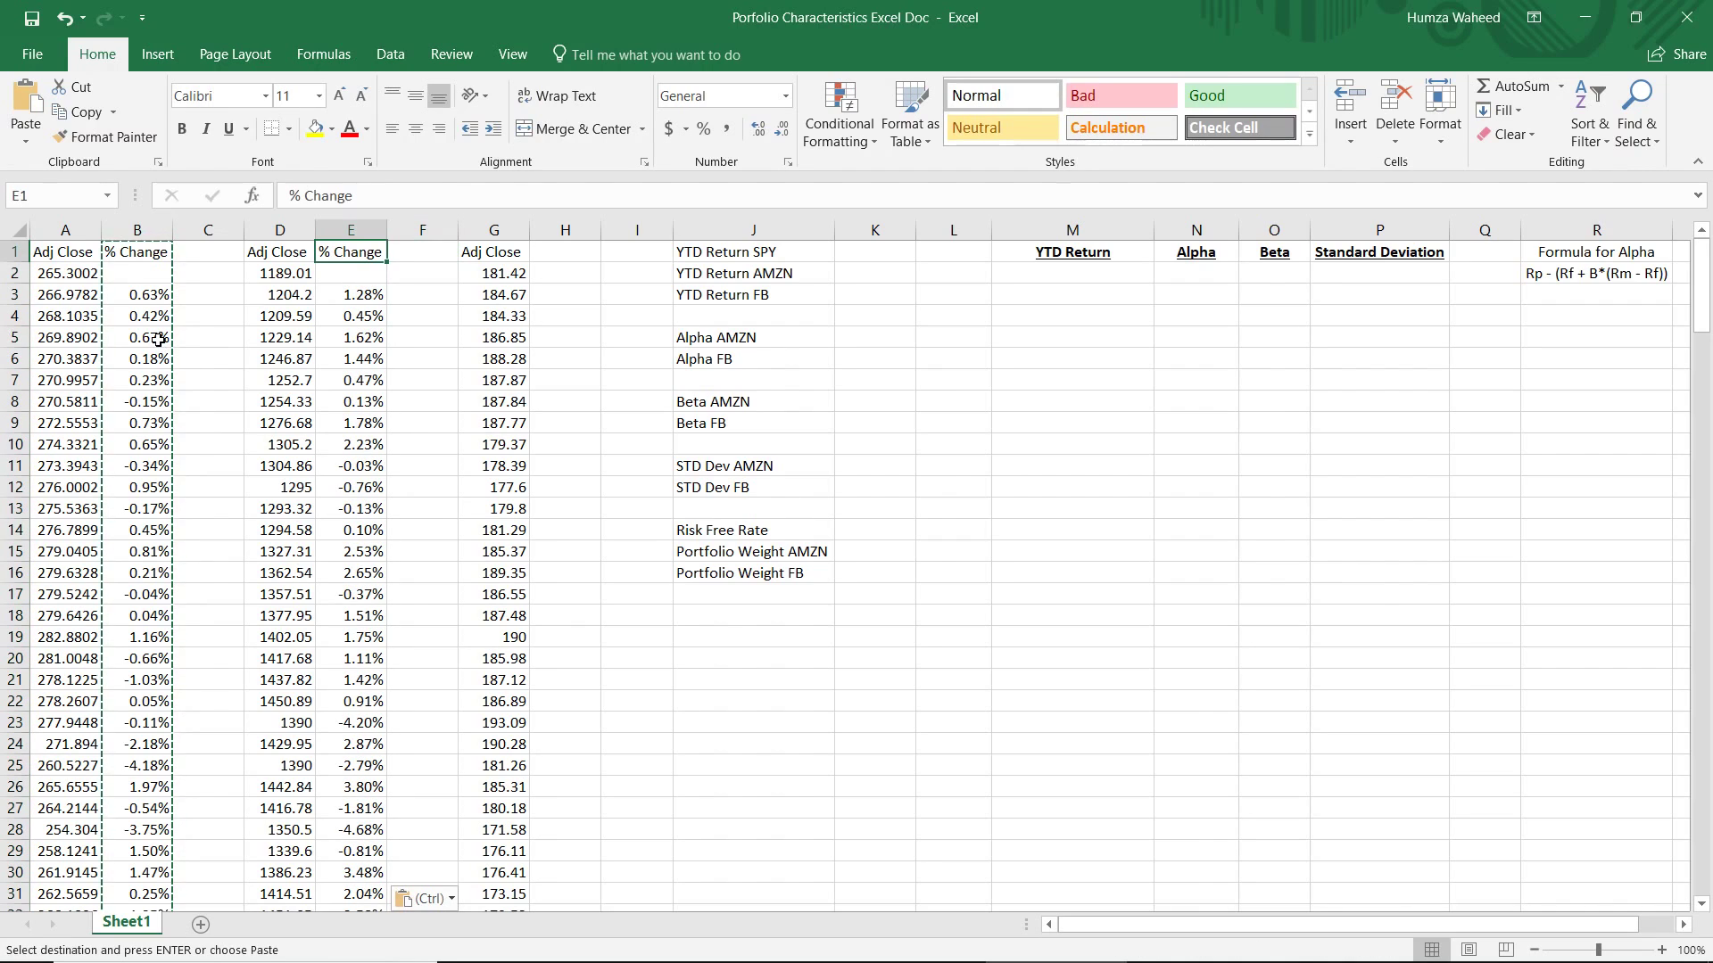
pyautogui.press('Right')
pyautogui.press('Right')
pyautogui.press('Right')
pyautogui.hotkey('ctrl', 'v')
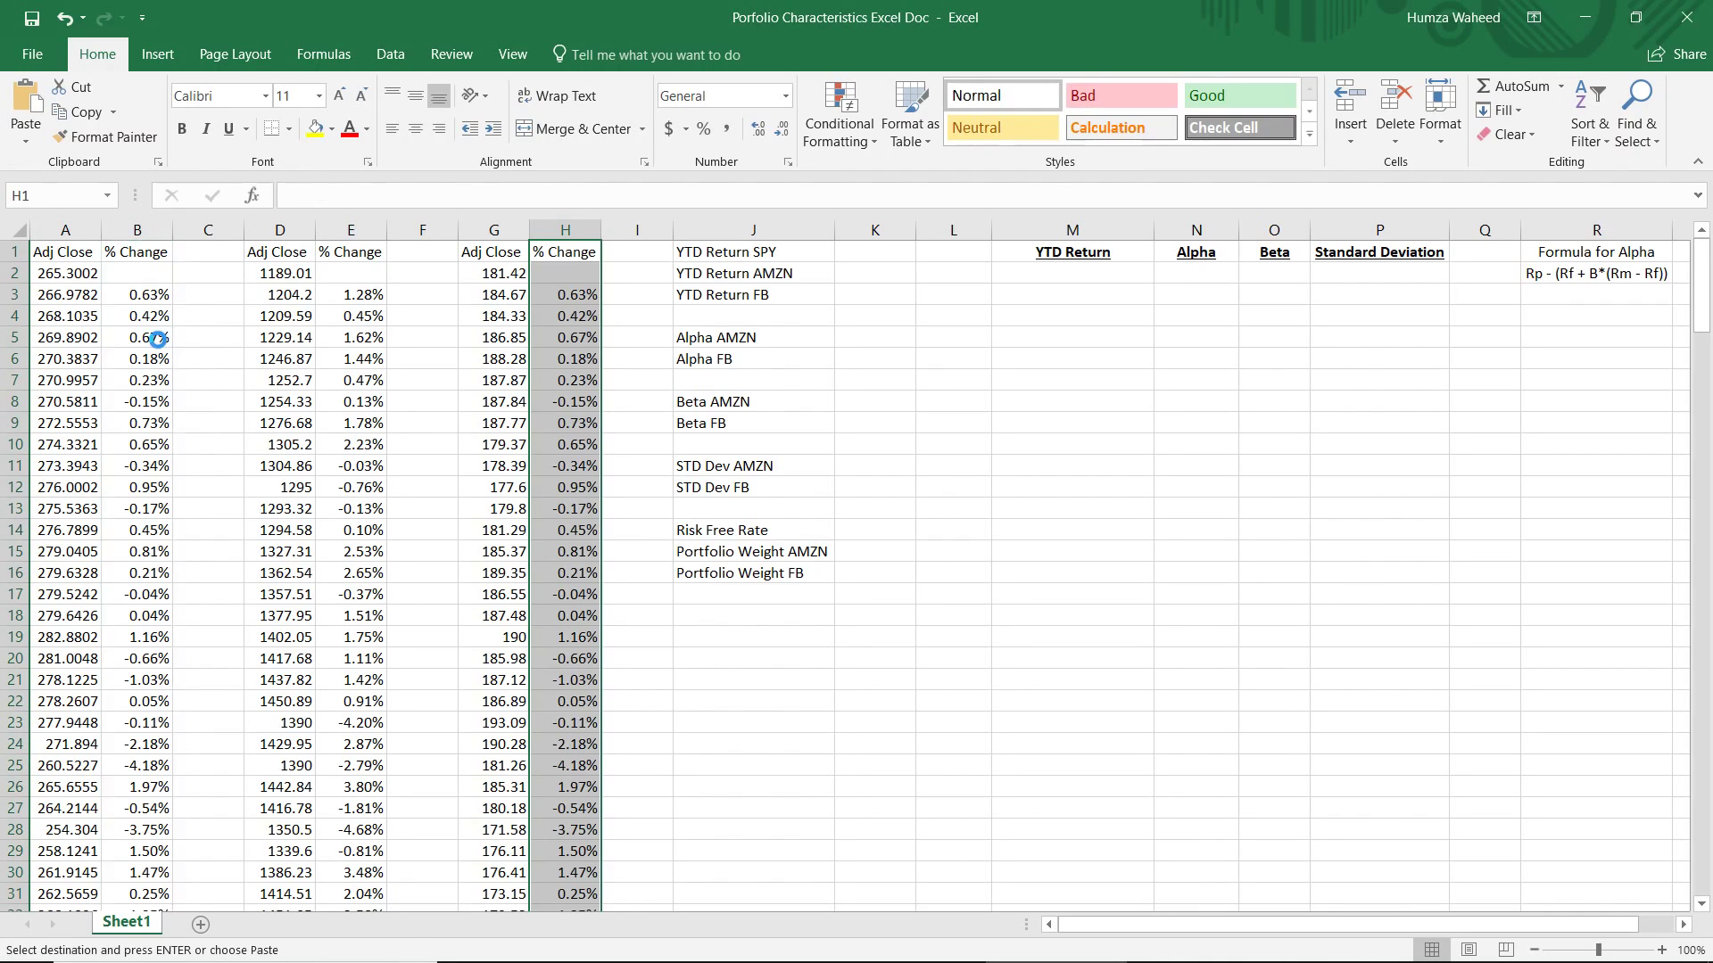
# Enter the SPY year-to-date return =A214/A2-1 in K1, giving 2.48%
pyautogui.press('Right')
pyautogui.press('Right')
pyautogui.press('Right')
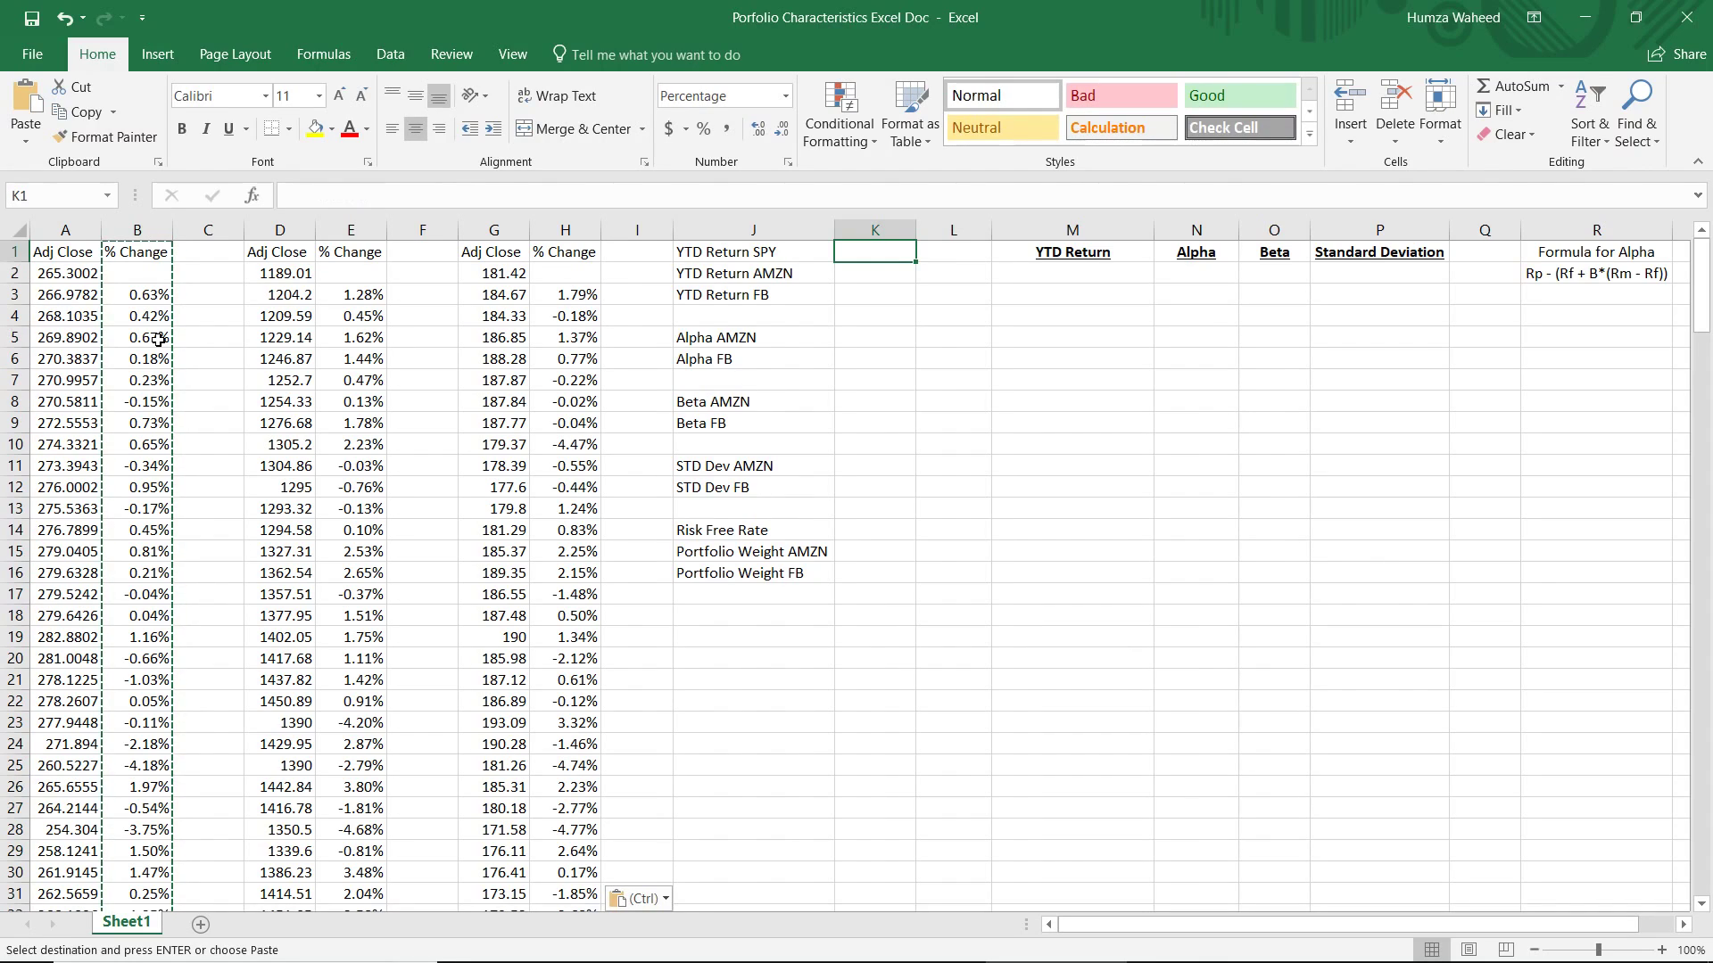
pyautogui.write('=')
pyautogui.press('Left')
pyautogui.press('Left')
pyautogui.press('Left')
pyautogui.press('Left')
pyautogui.press('Left')
pyautogui.press('Left')
pyautogui.press('Left')
pyautogui.press('Left')
pyautogui.press('Left')
pyautogui.press('Left')
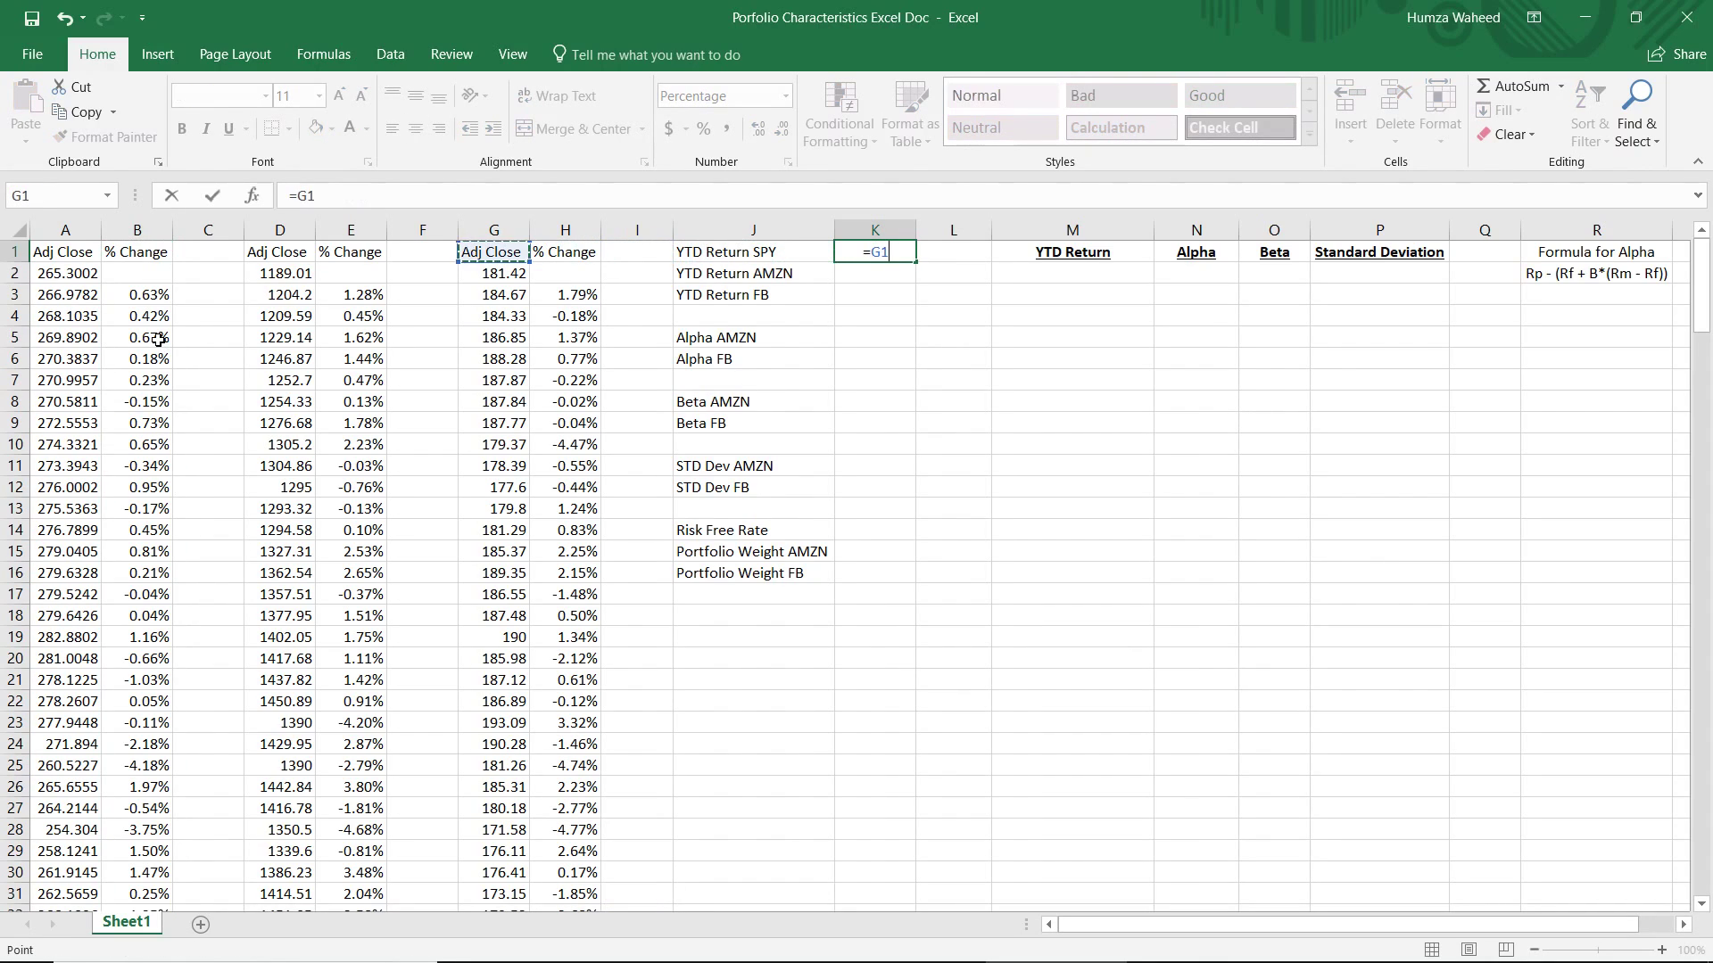
pyautogui.hotkey('ctrl', 'Down')
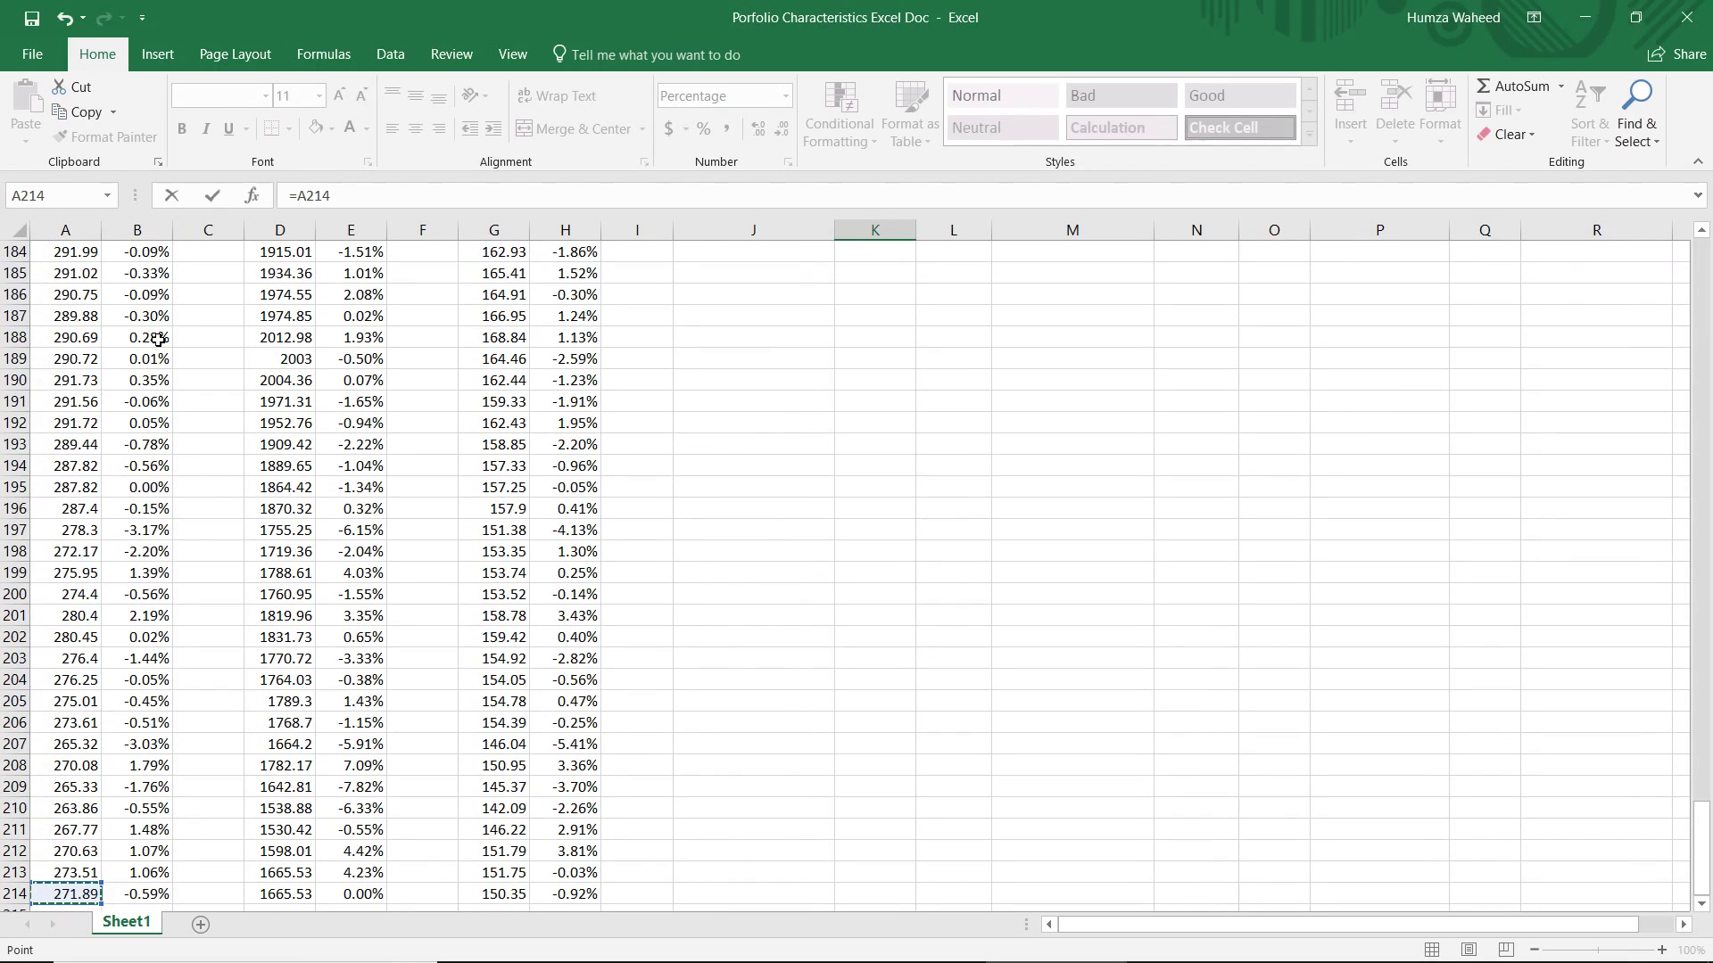
pyautogui.write('/')
pyautogui.hotkey('ctrl', 'Left')
pyautogui.hotkey('ctrl', 'Left')
pyautogui.hotkey('ctrl', 'Left')
pyautogui.hotkey('ctrl', 'Left')
pyautogui.hotkey('ctrl', 'Left')
pyautogui.hotkey('ctrl', 'Left')
pyautogui.hotkey('ctrl', 'Left')
pyautogui.press('Down')
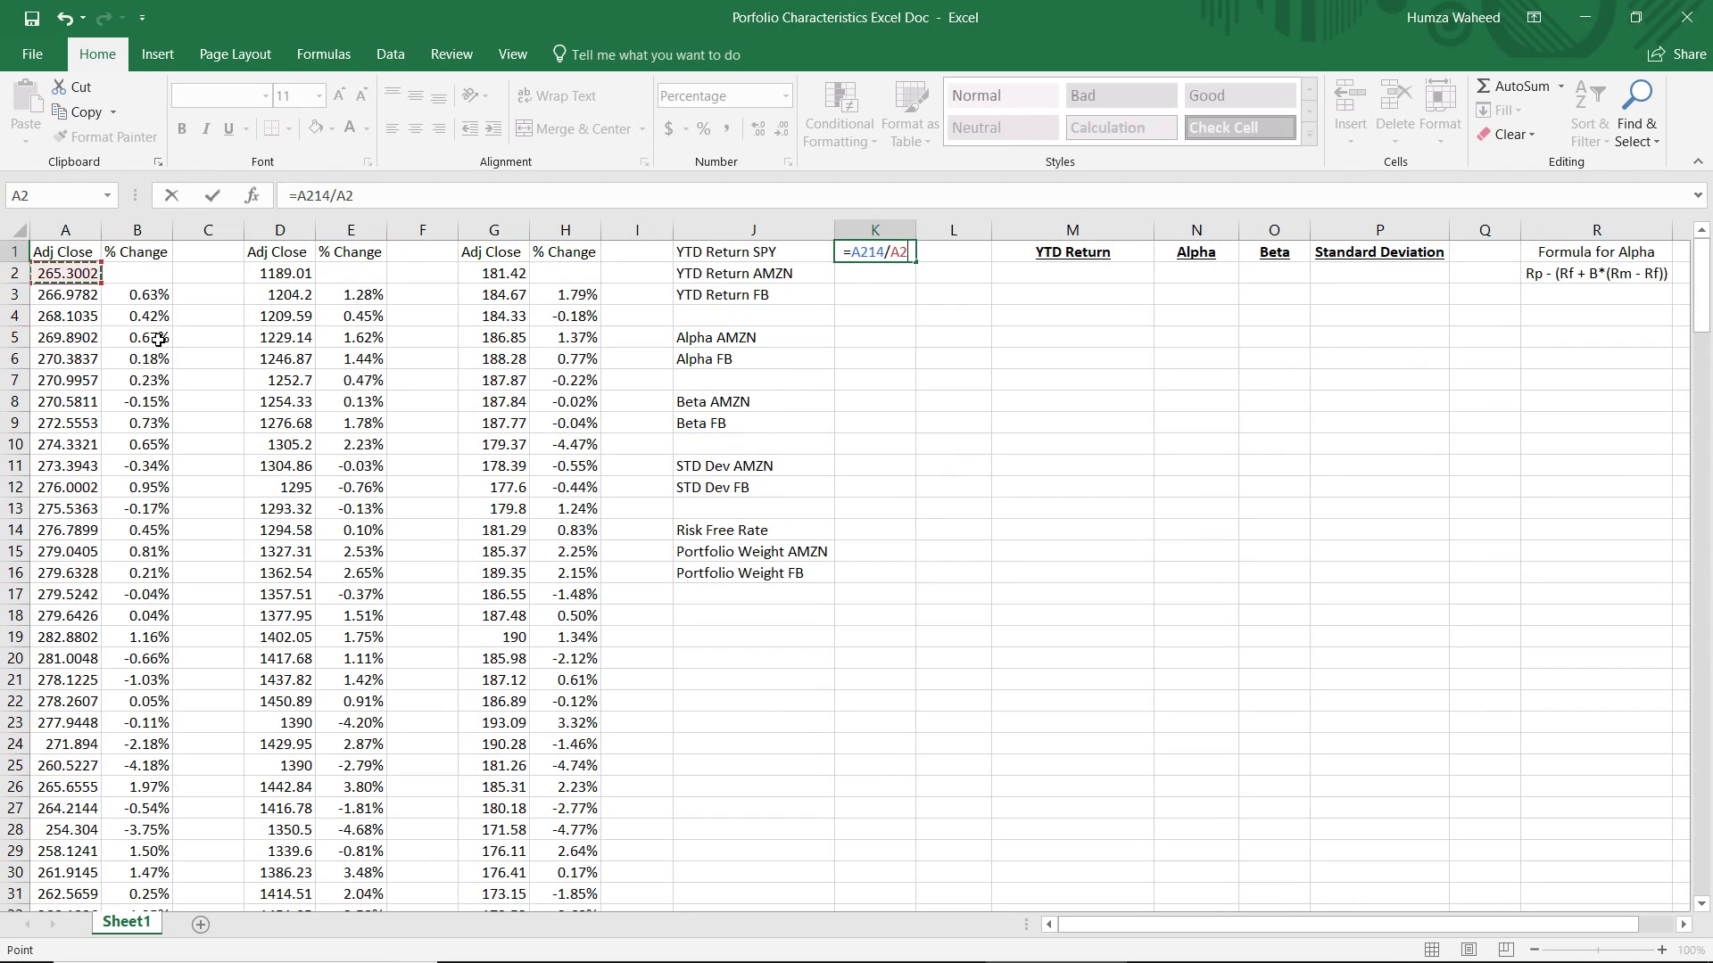
pyautogui.write('-1')
pyautogui.press('Return')
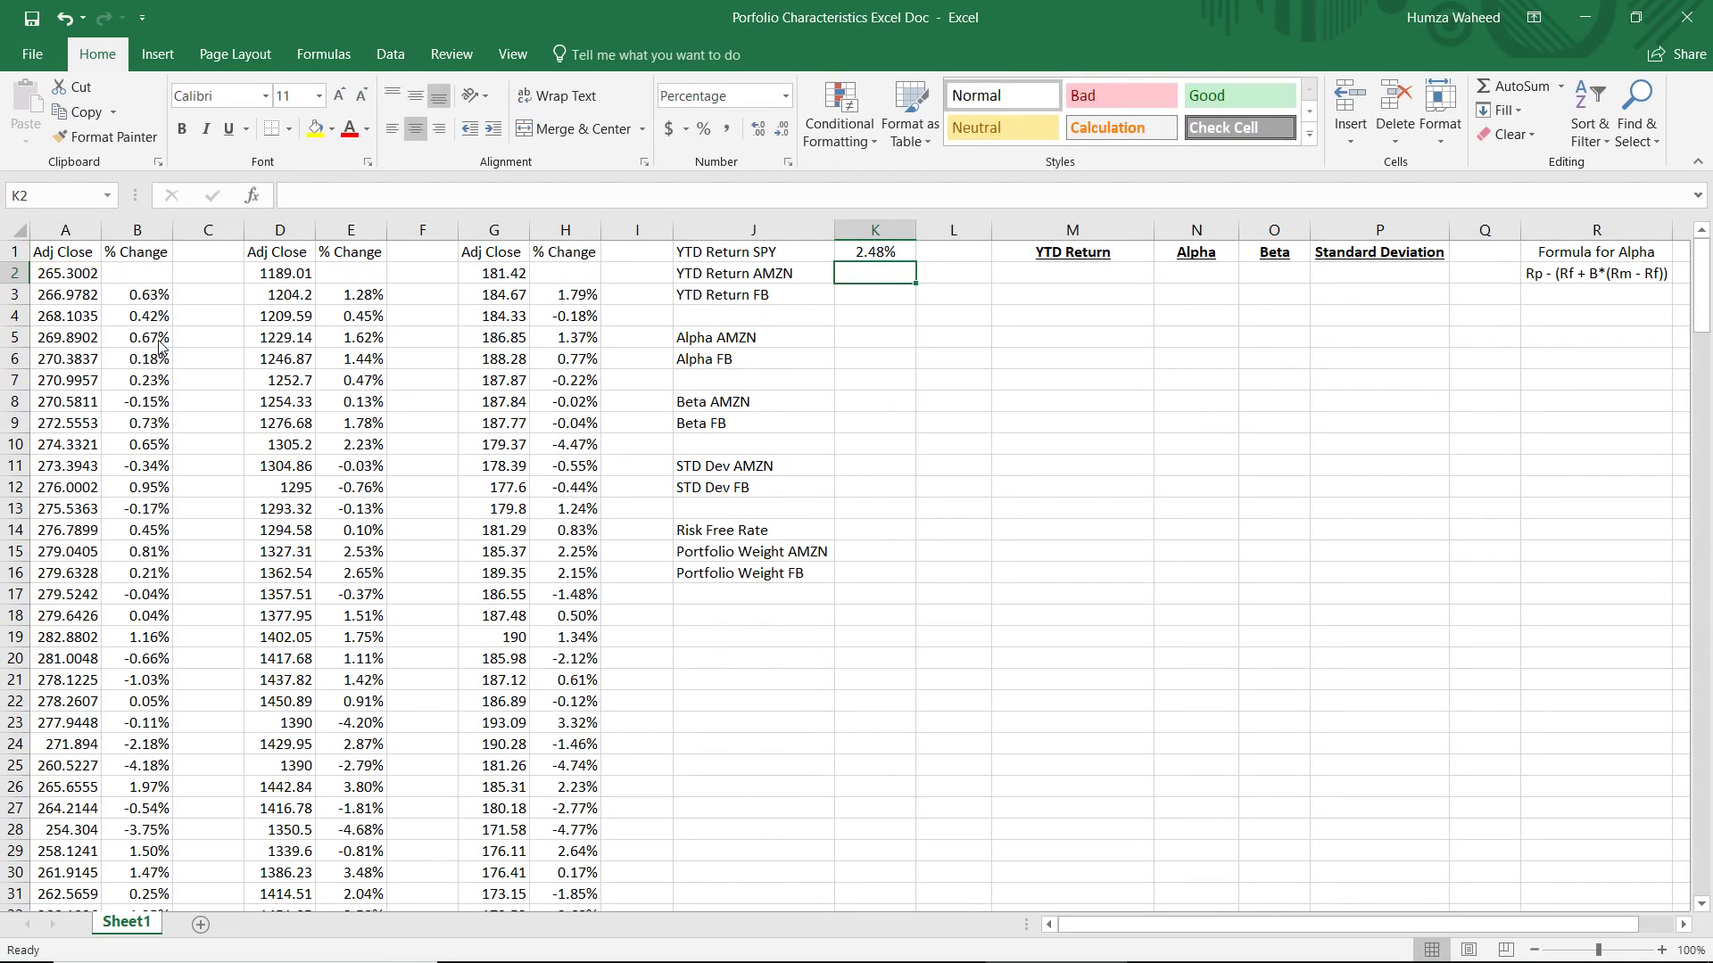
# Enter the AMZN year-to-date return formula =D214/D2 in K2, showing 40.08%
pyautogui.write('=')
pyautogui.press('Left')
pyautogui.press('Left')
pyautogui.press('Left')
pyautogui.press('Left')
pyautogui.press('Left')
pyautogui.press('Left')
pyautogui.press('Left')
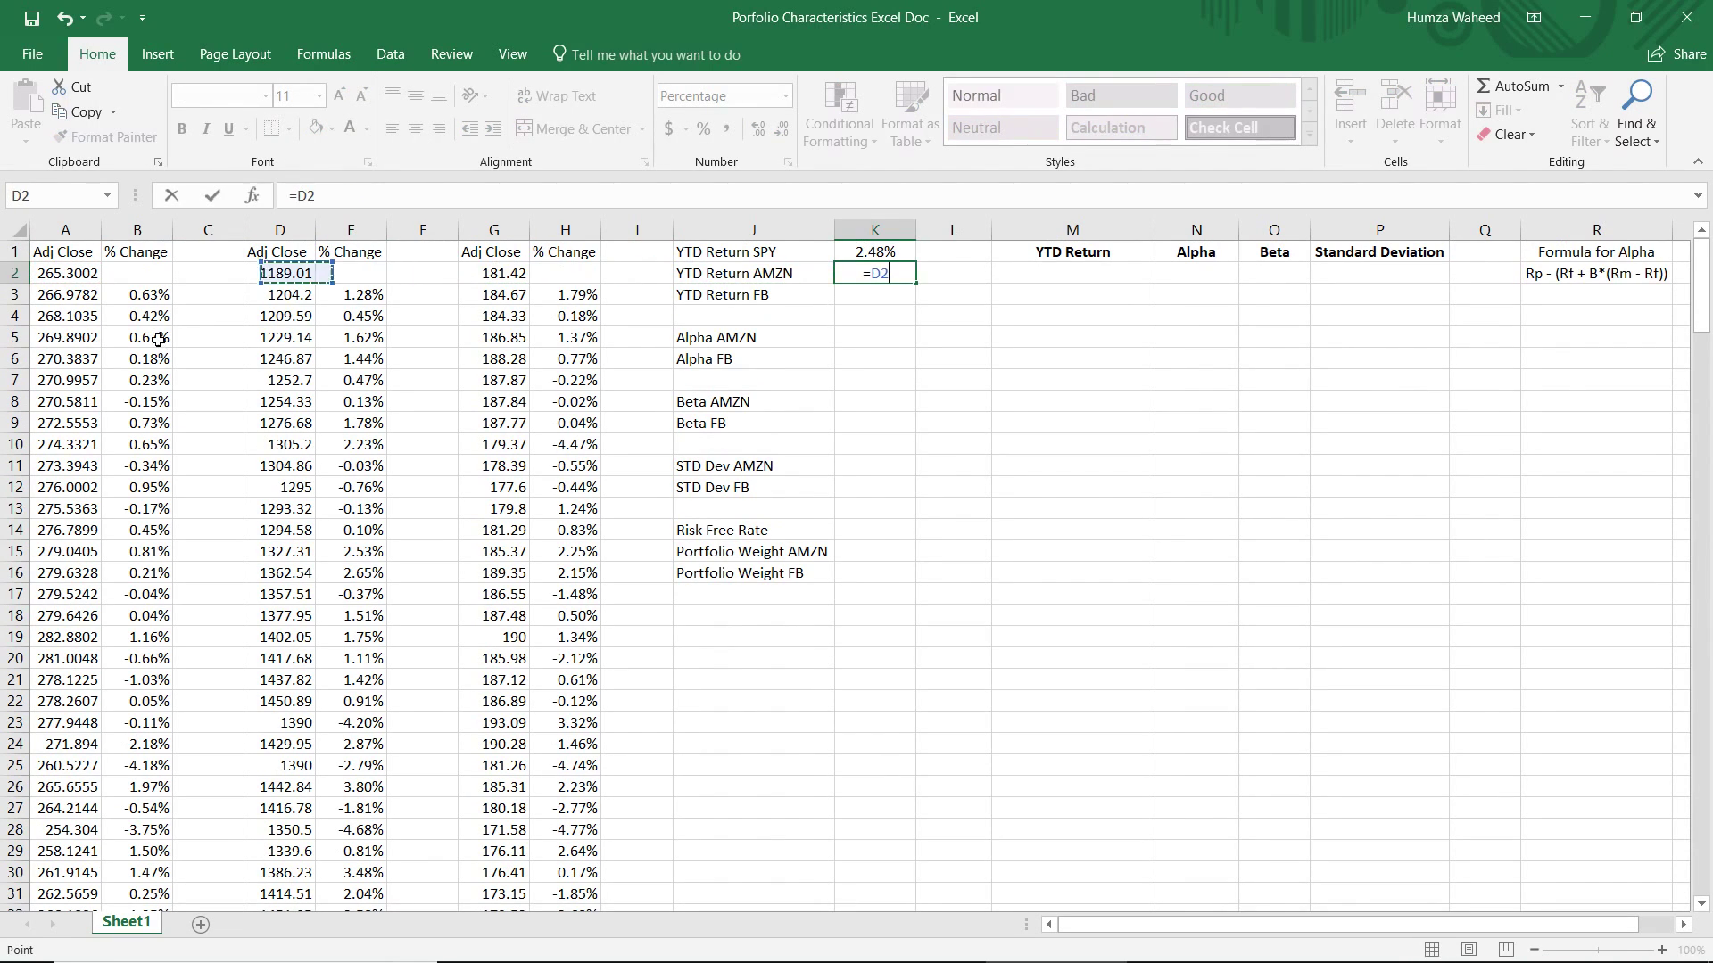
pyautogui.hotkey('ctrl', 'Down')
pyautogui.write('/')
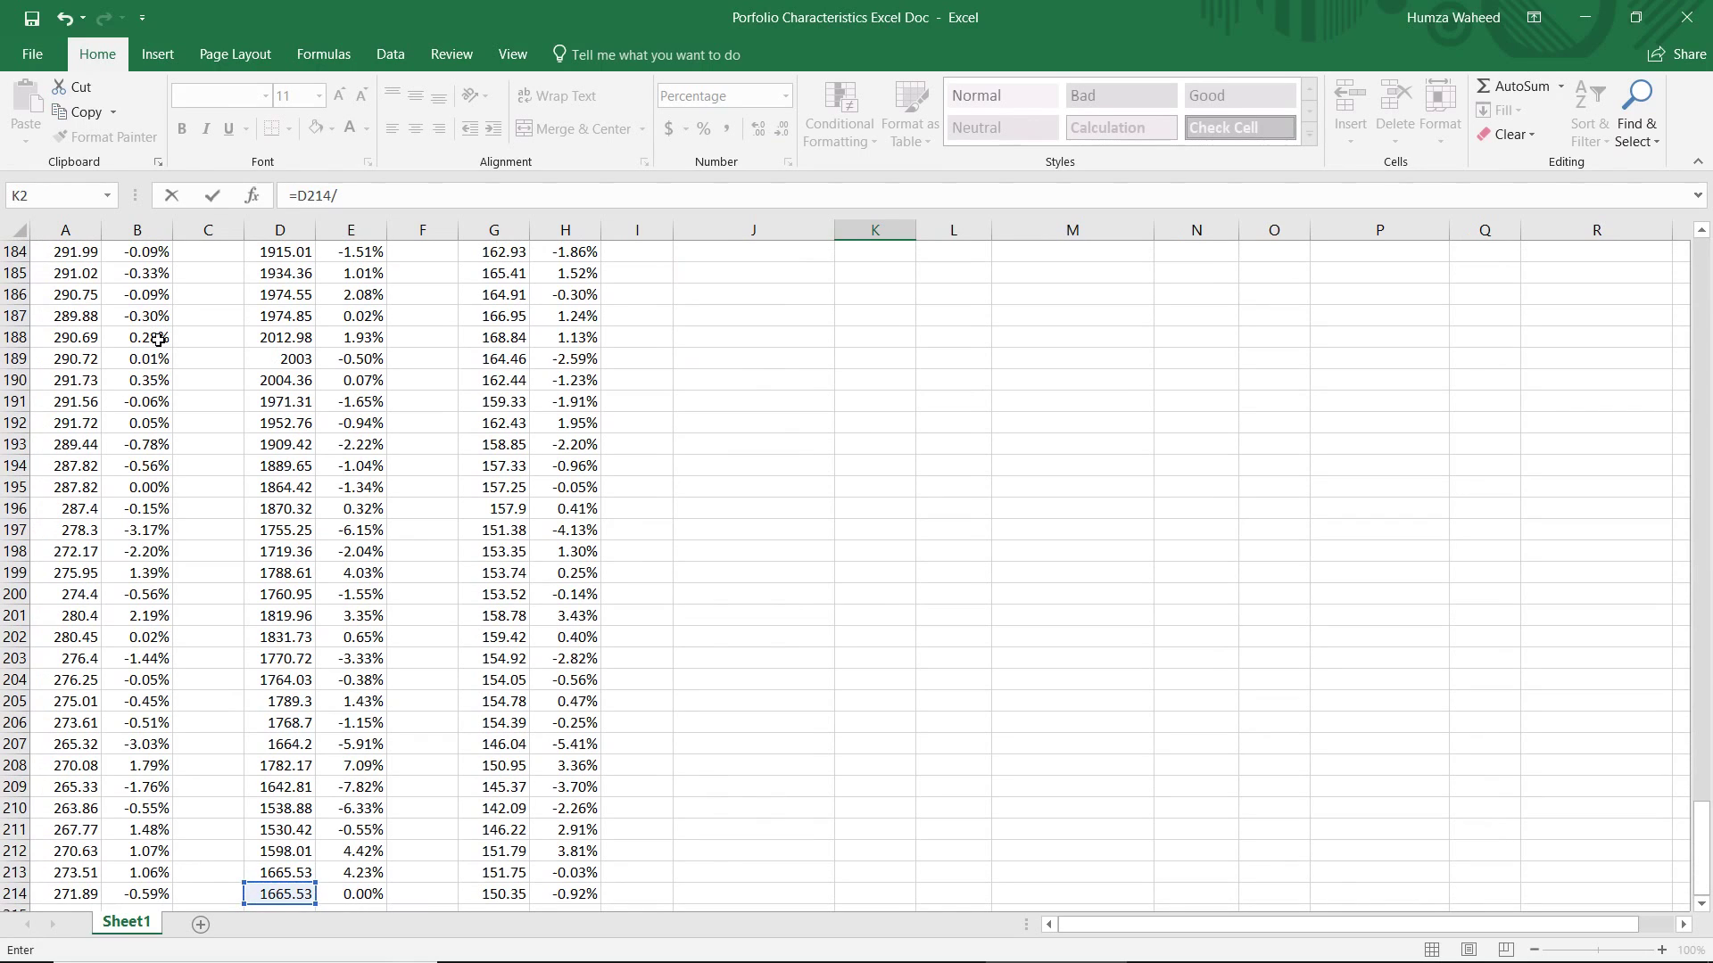
pyautogui.press('Down')
pyautogui.press('Left')
pyautogui.press('Left')
pyautogui.press('Left')
pyautogui.press('Left')
pyautogui.press('Left')
pyautogui.press('Left')
pyautogui.press('Left')
pyautogui.press('Left')
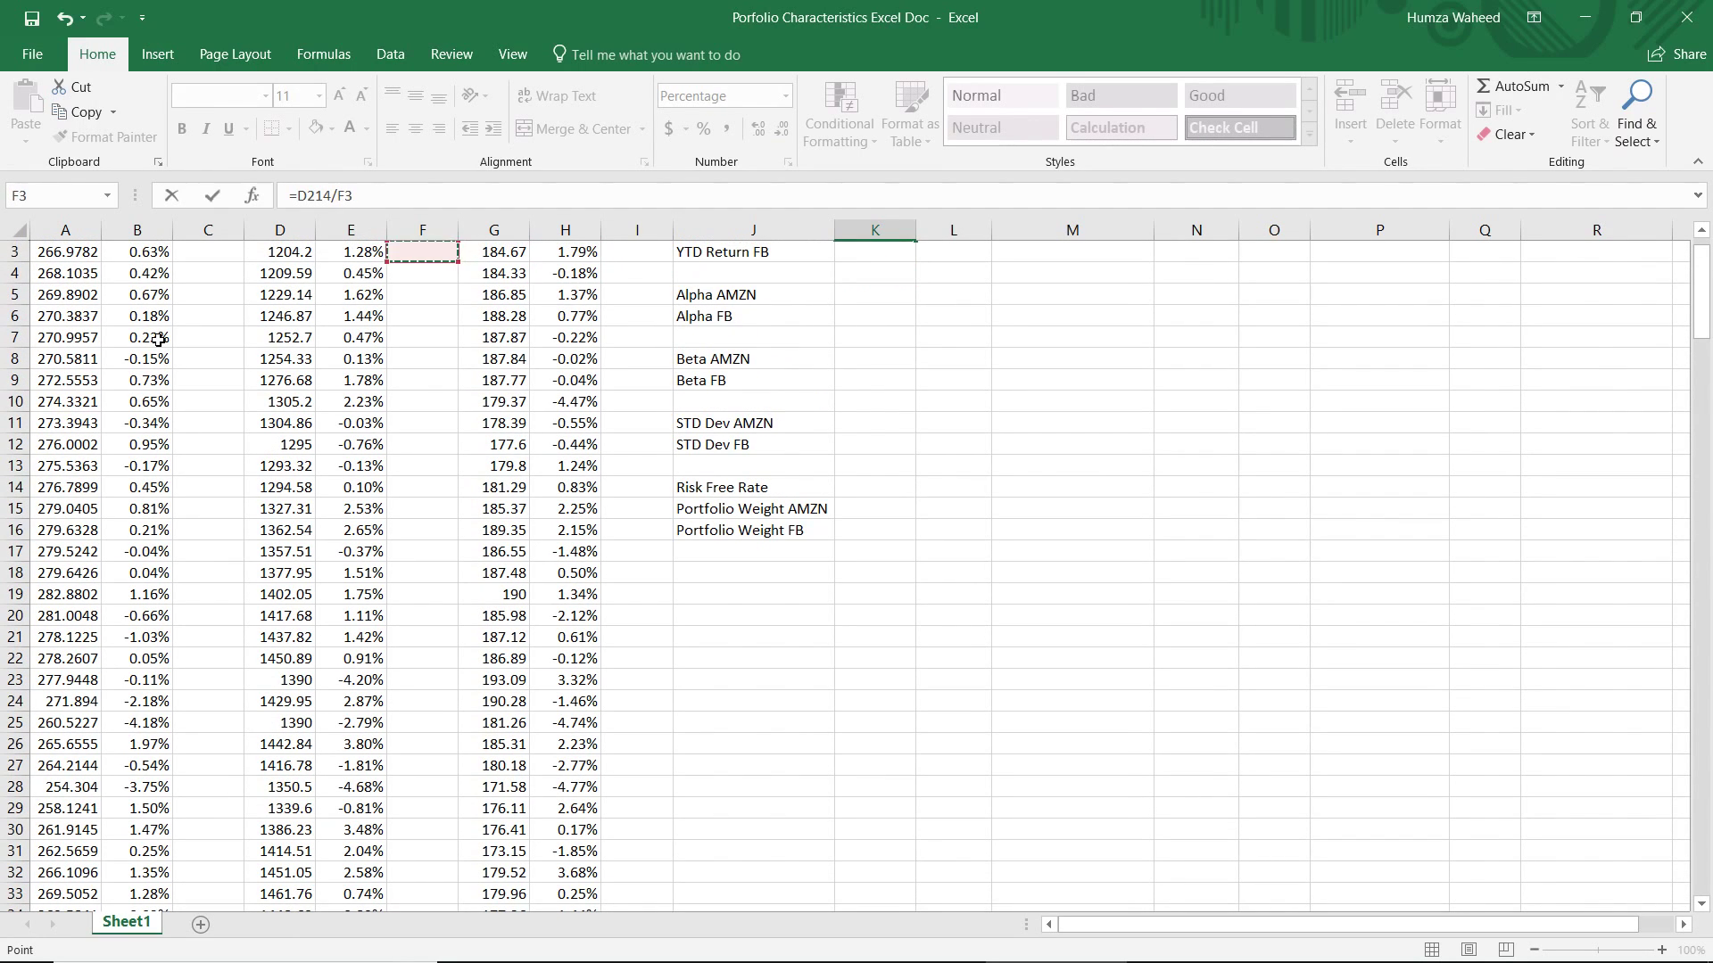
pyautogui.press('Right')
pyautogui.press('Up')
pyautogui.press('Up')
pyautogui.press('Down')
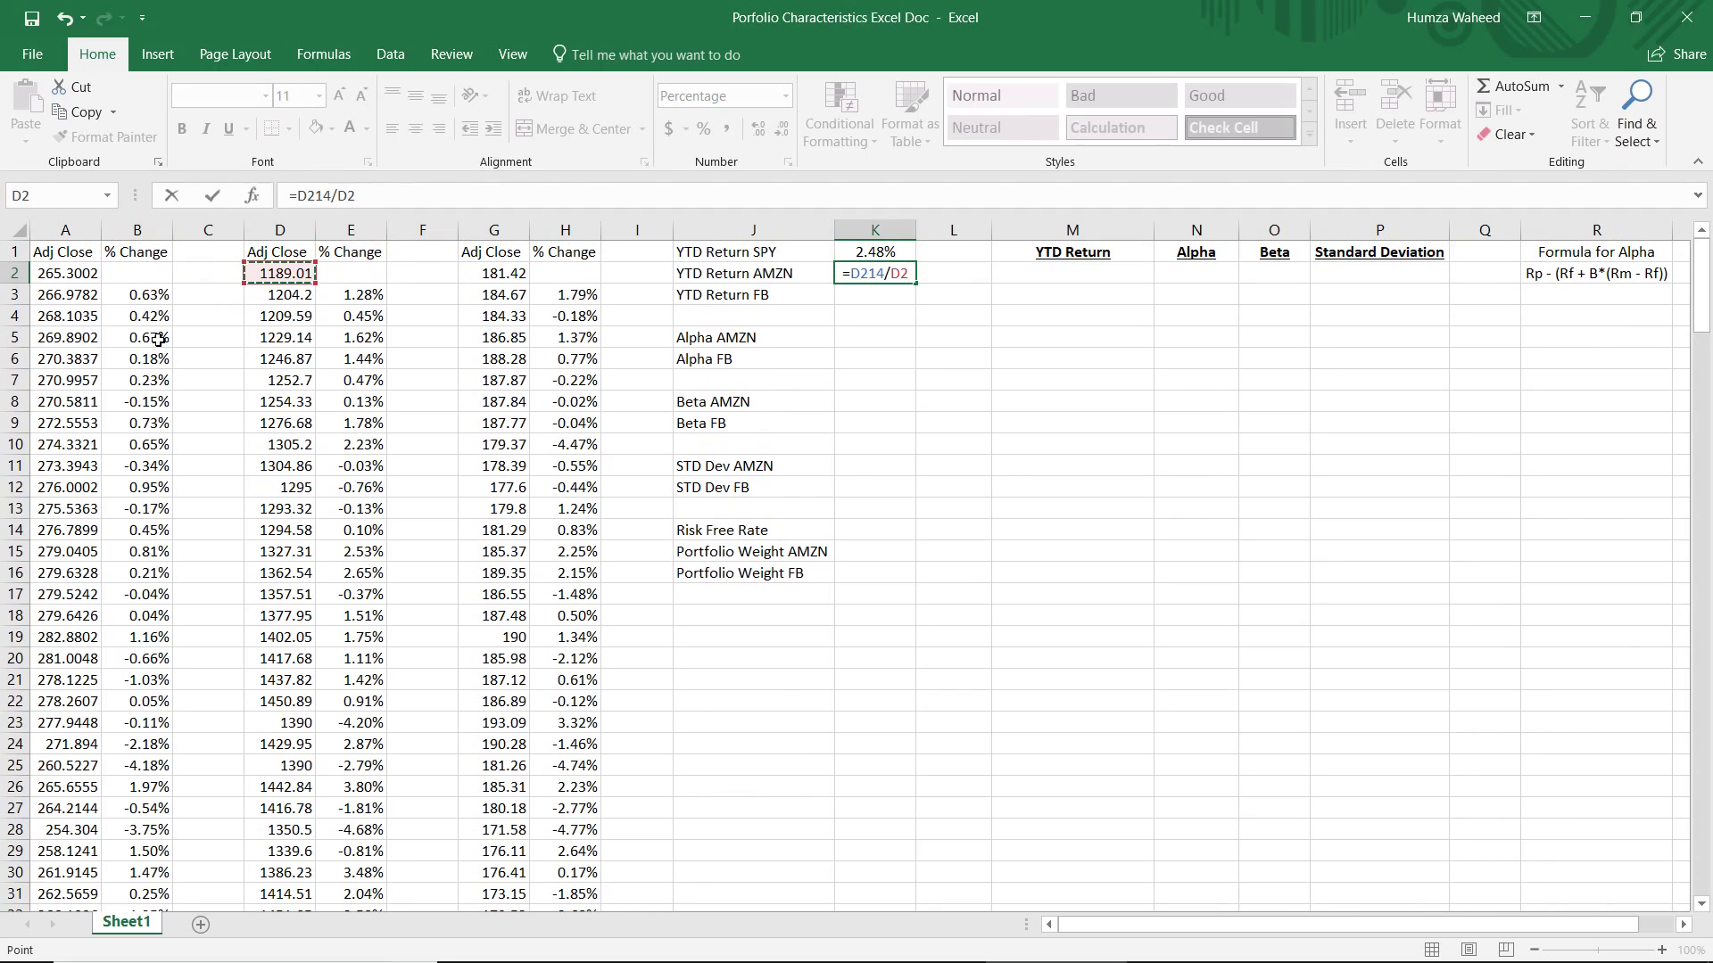
pyautogui.press('Return')
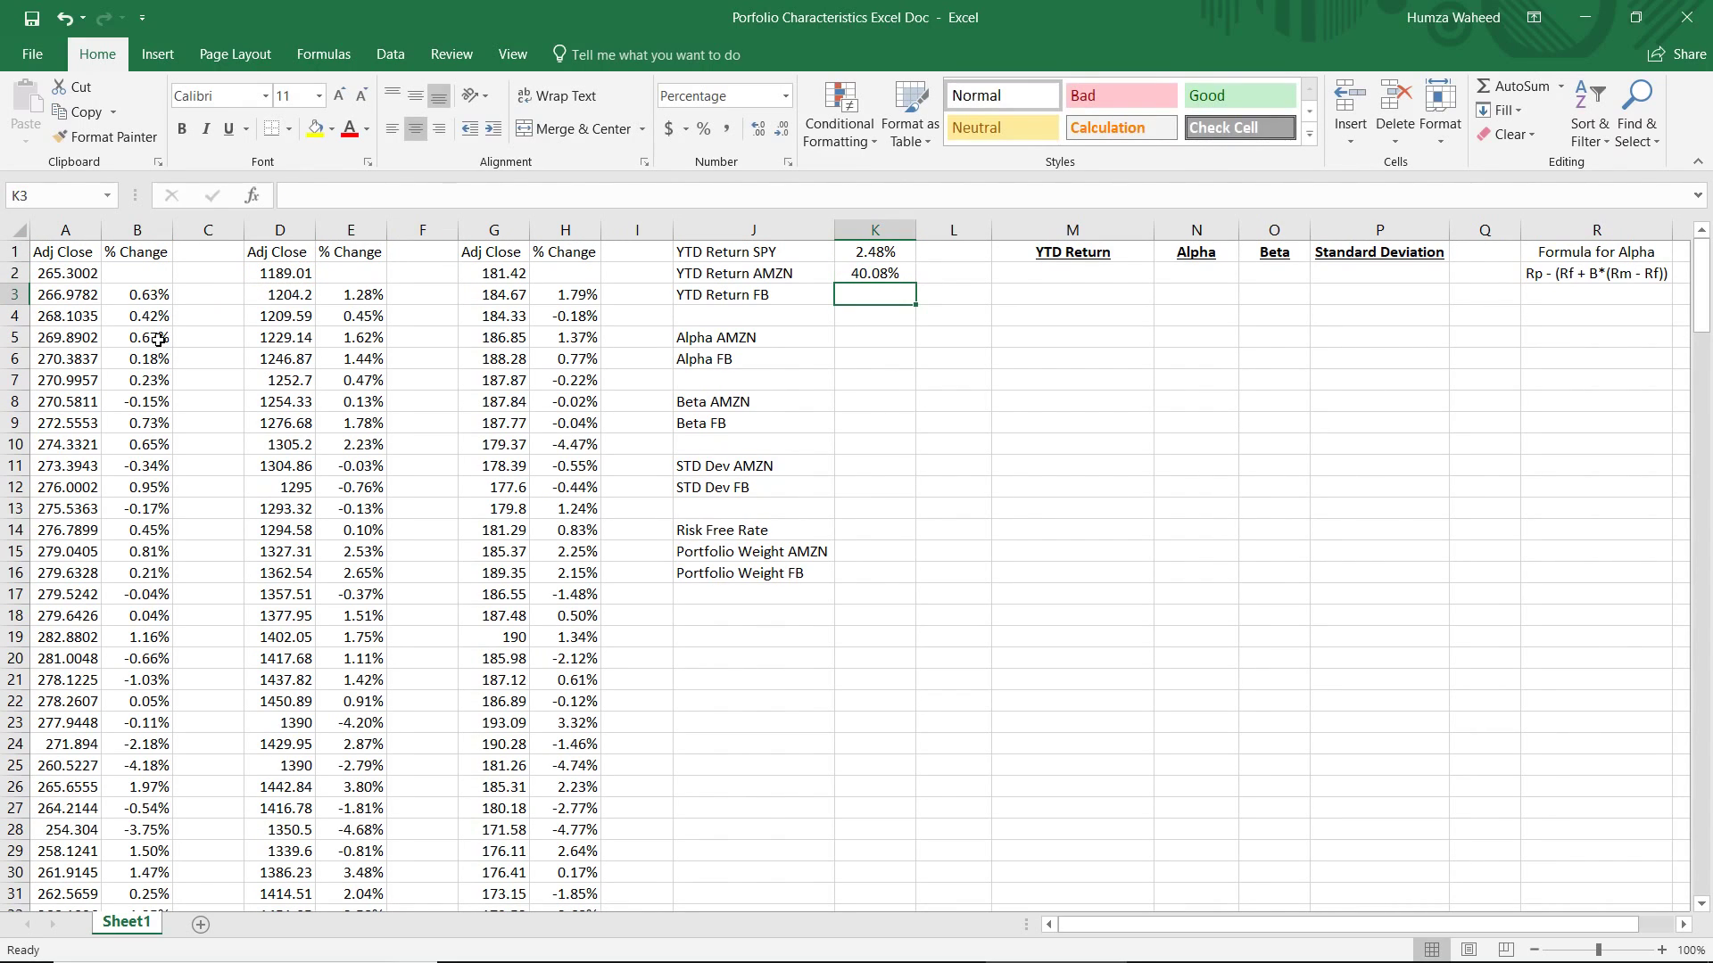
# Enter the FB year-to-date return formula =G214/G2 in K3, showing -17.13%
pyautogui.write('=')
pyautogui.press('Left')
pyautogui.press('Left')
pyautogui.press('Left')
pyautogui.press('Left')
pyautogui.hotkey('ctrl', 'Down')
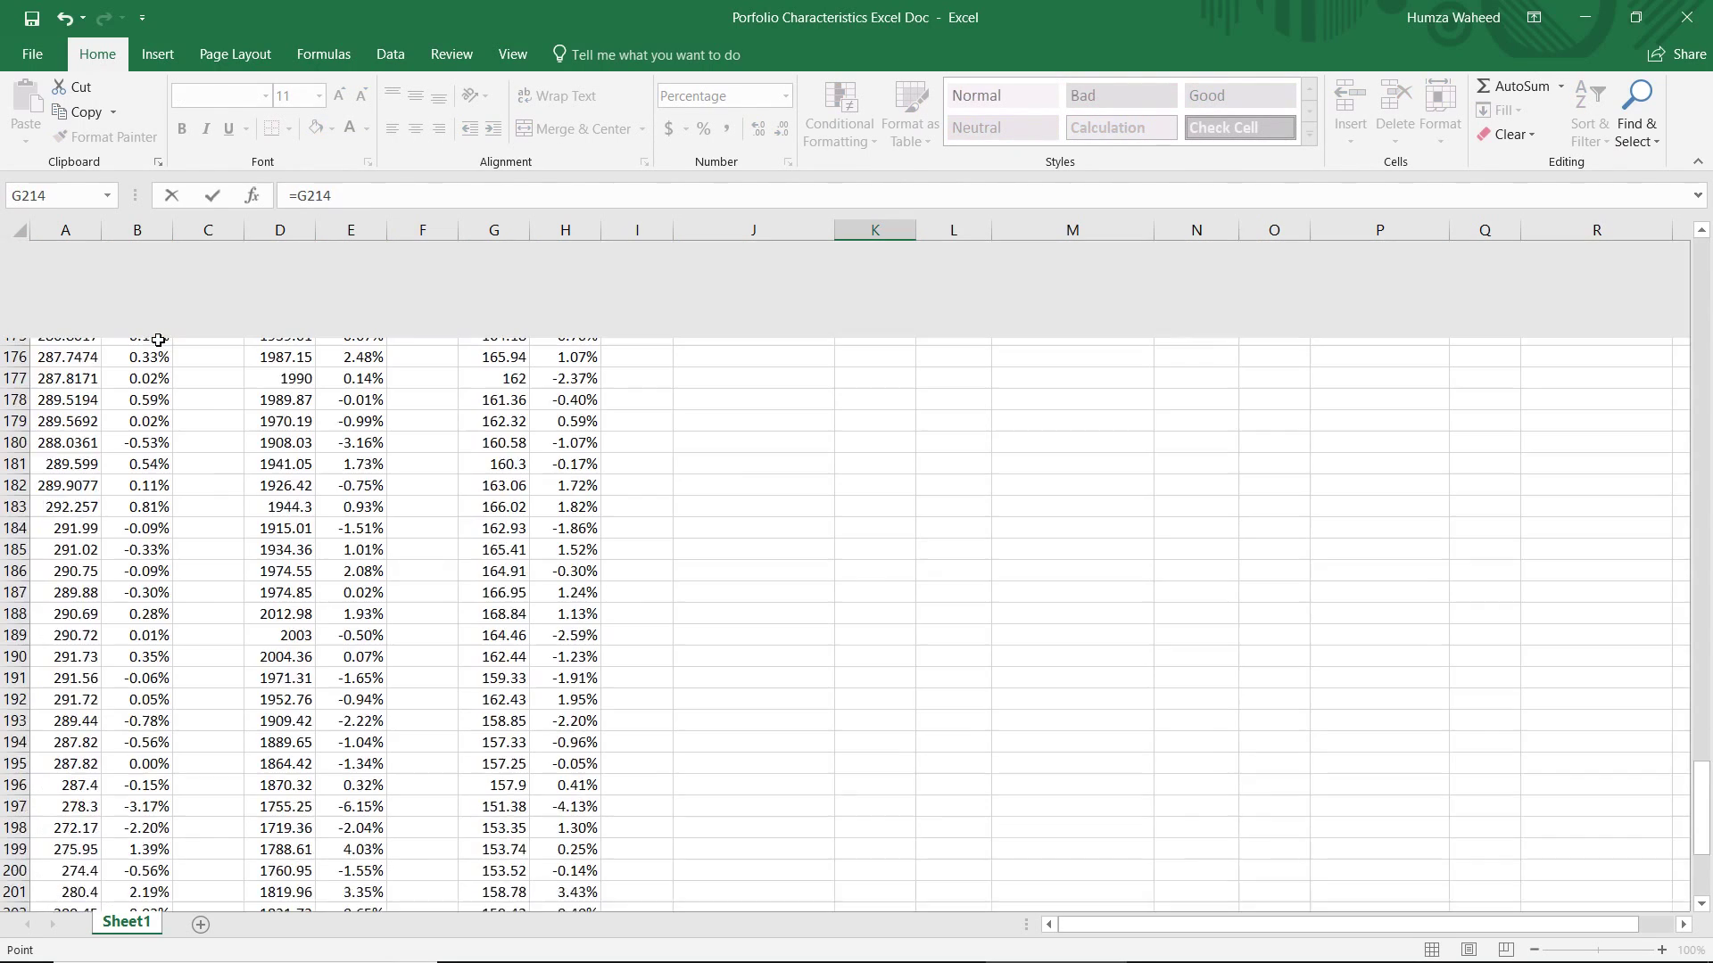
pyautogui.write('/')
pyautogui.hotkey('ctrl', 'Up')
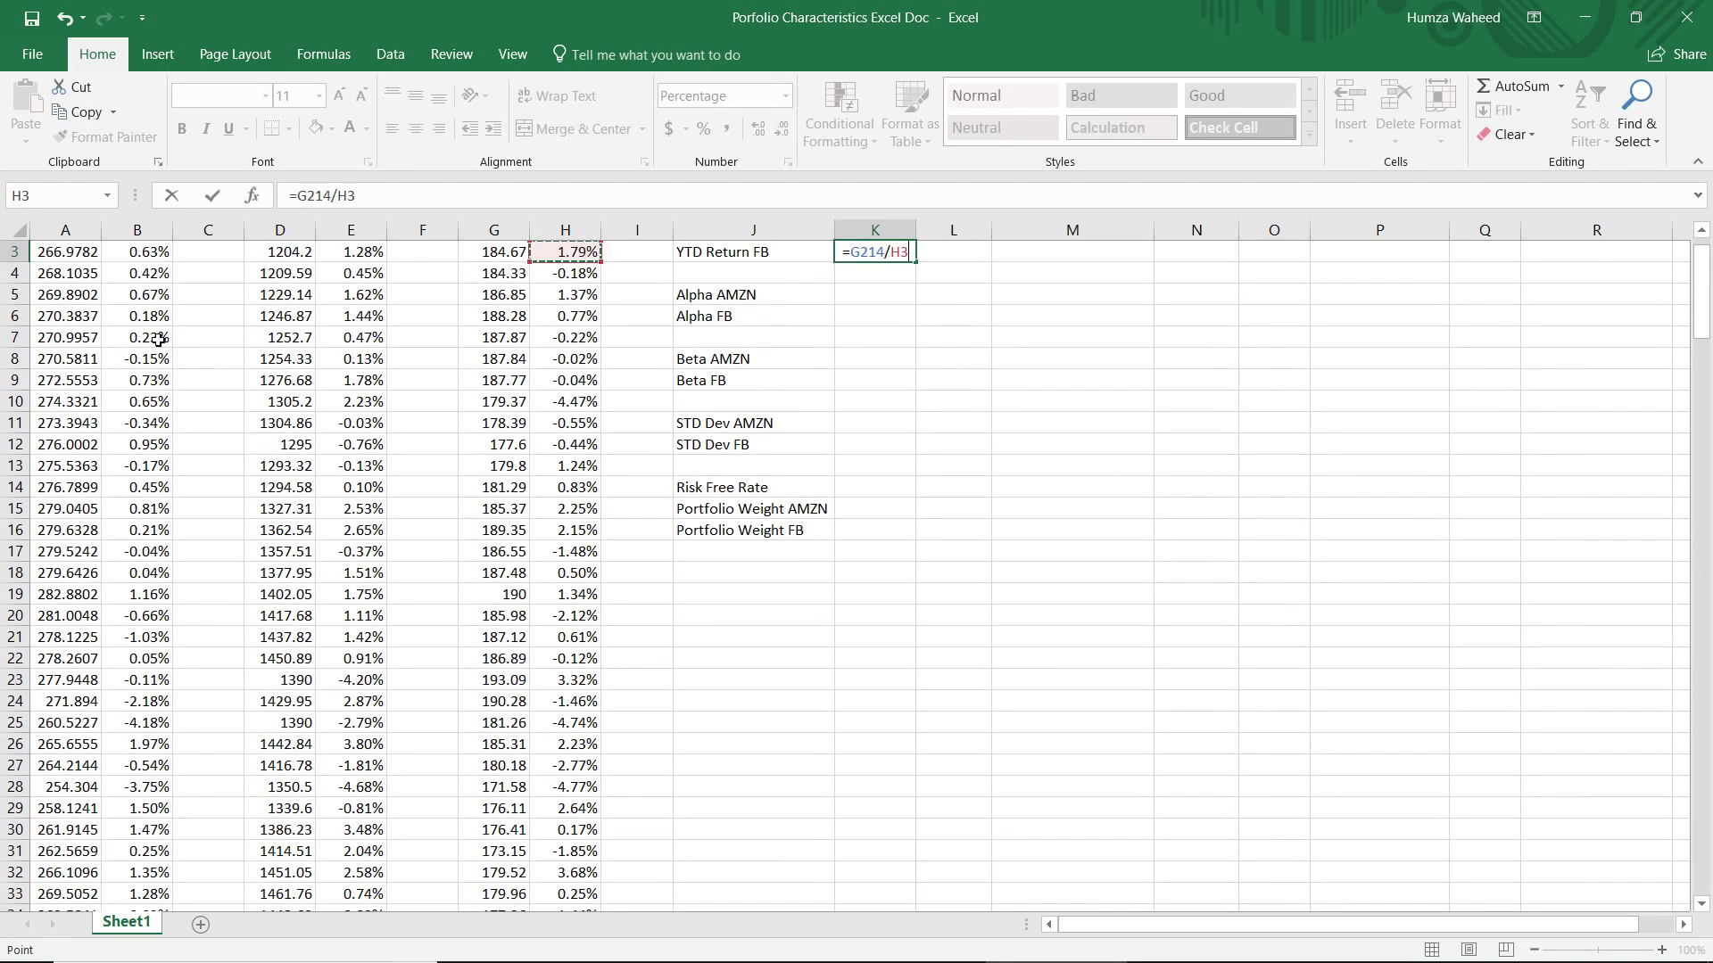
pyautogui.press('Down')
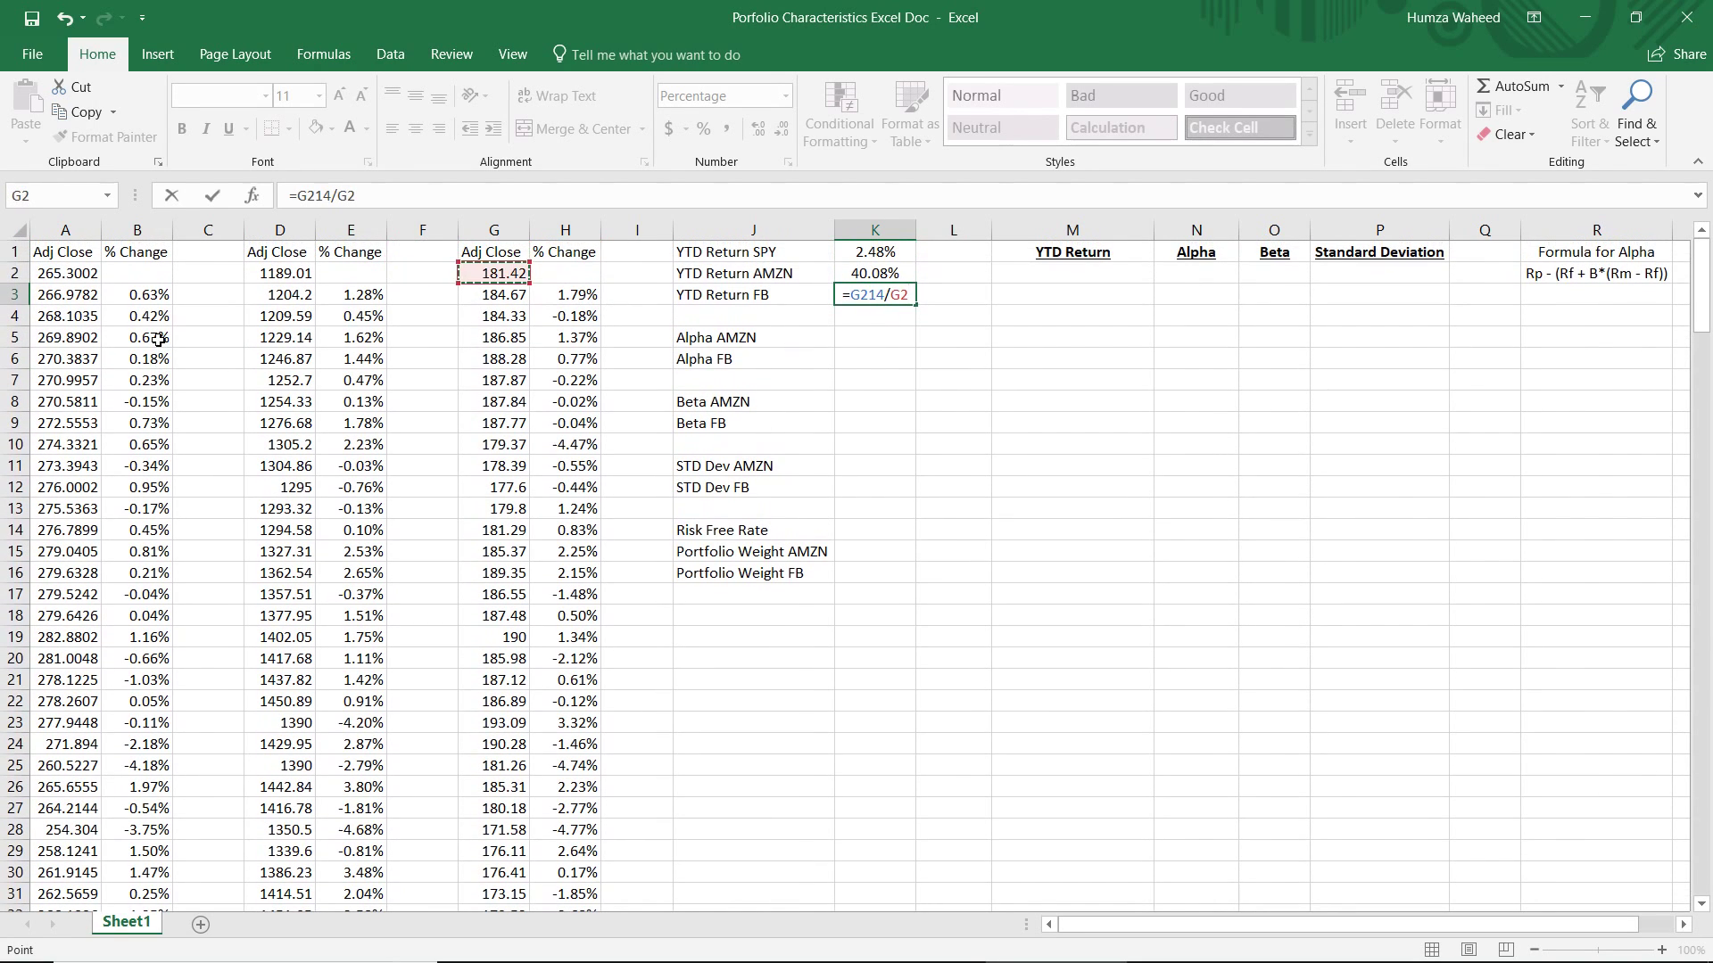
pyautogui.press('Return')
pyautogui.press('Down')
pyautogui.press('Down')
pyautogui.press('Down')
pyautogui.press('Down')
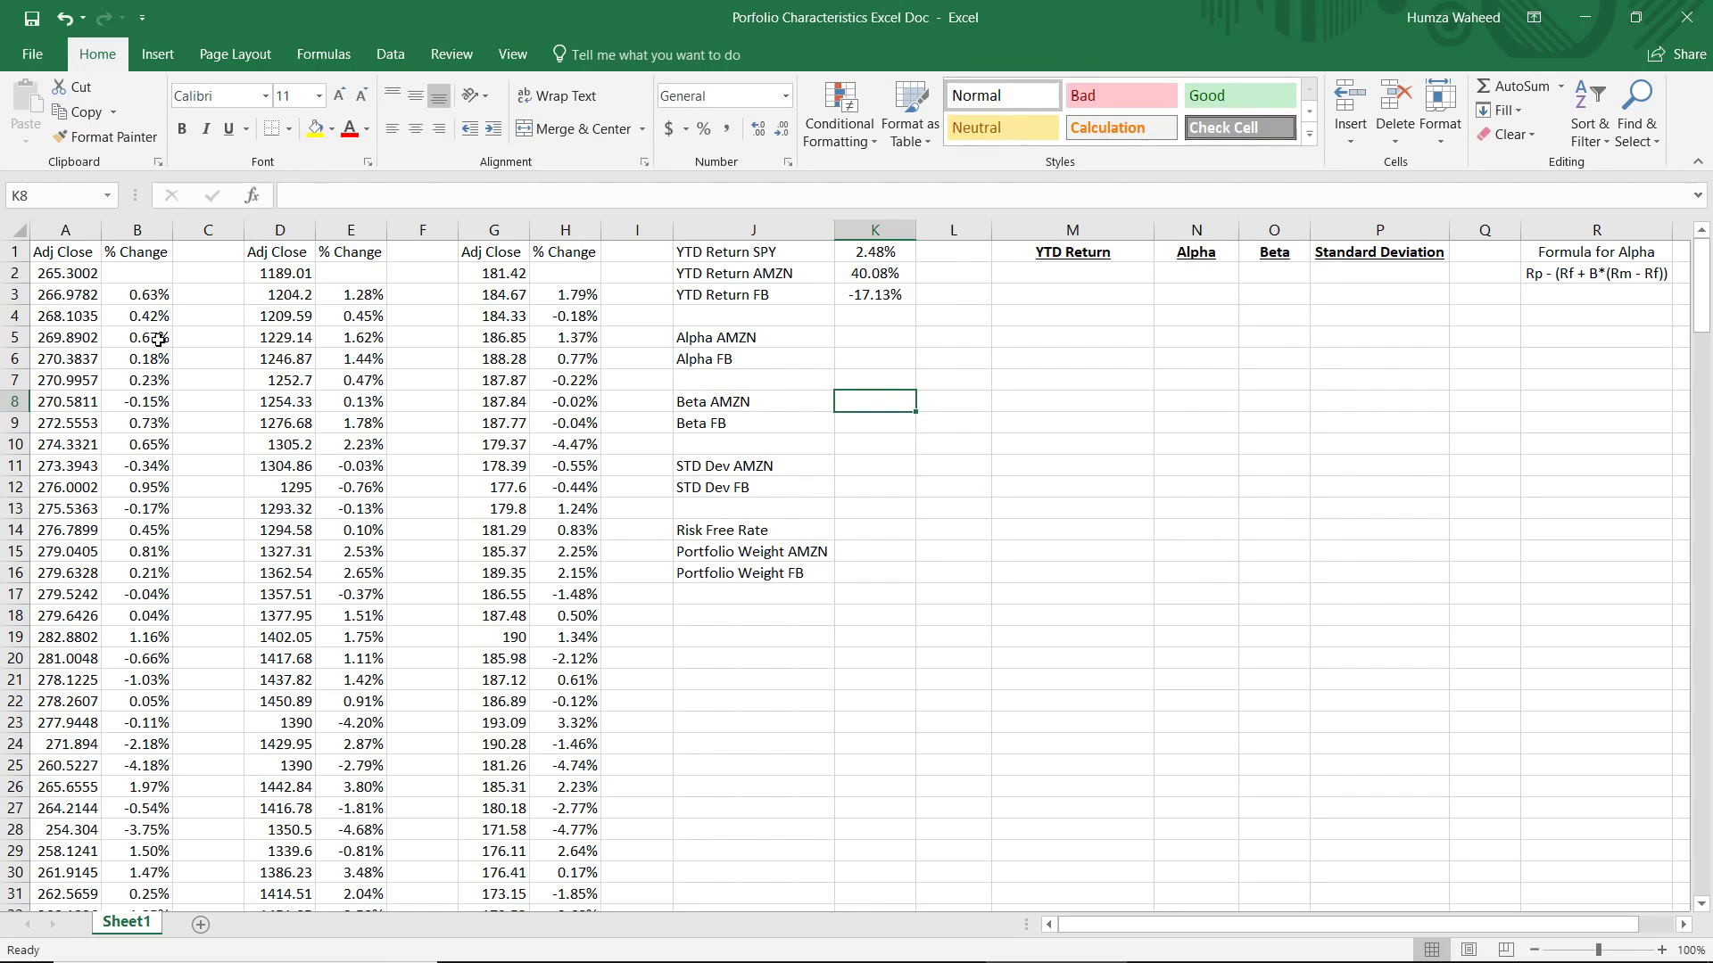
# Start =SLOPE in K8 with AMZN's daily returns E3:E214 as the first argument
pyautogui.write('=slop')
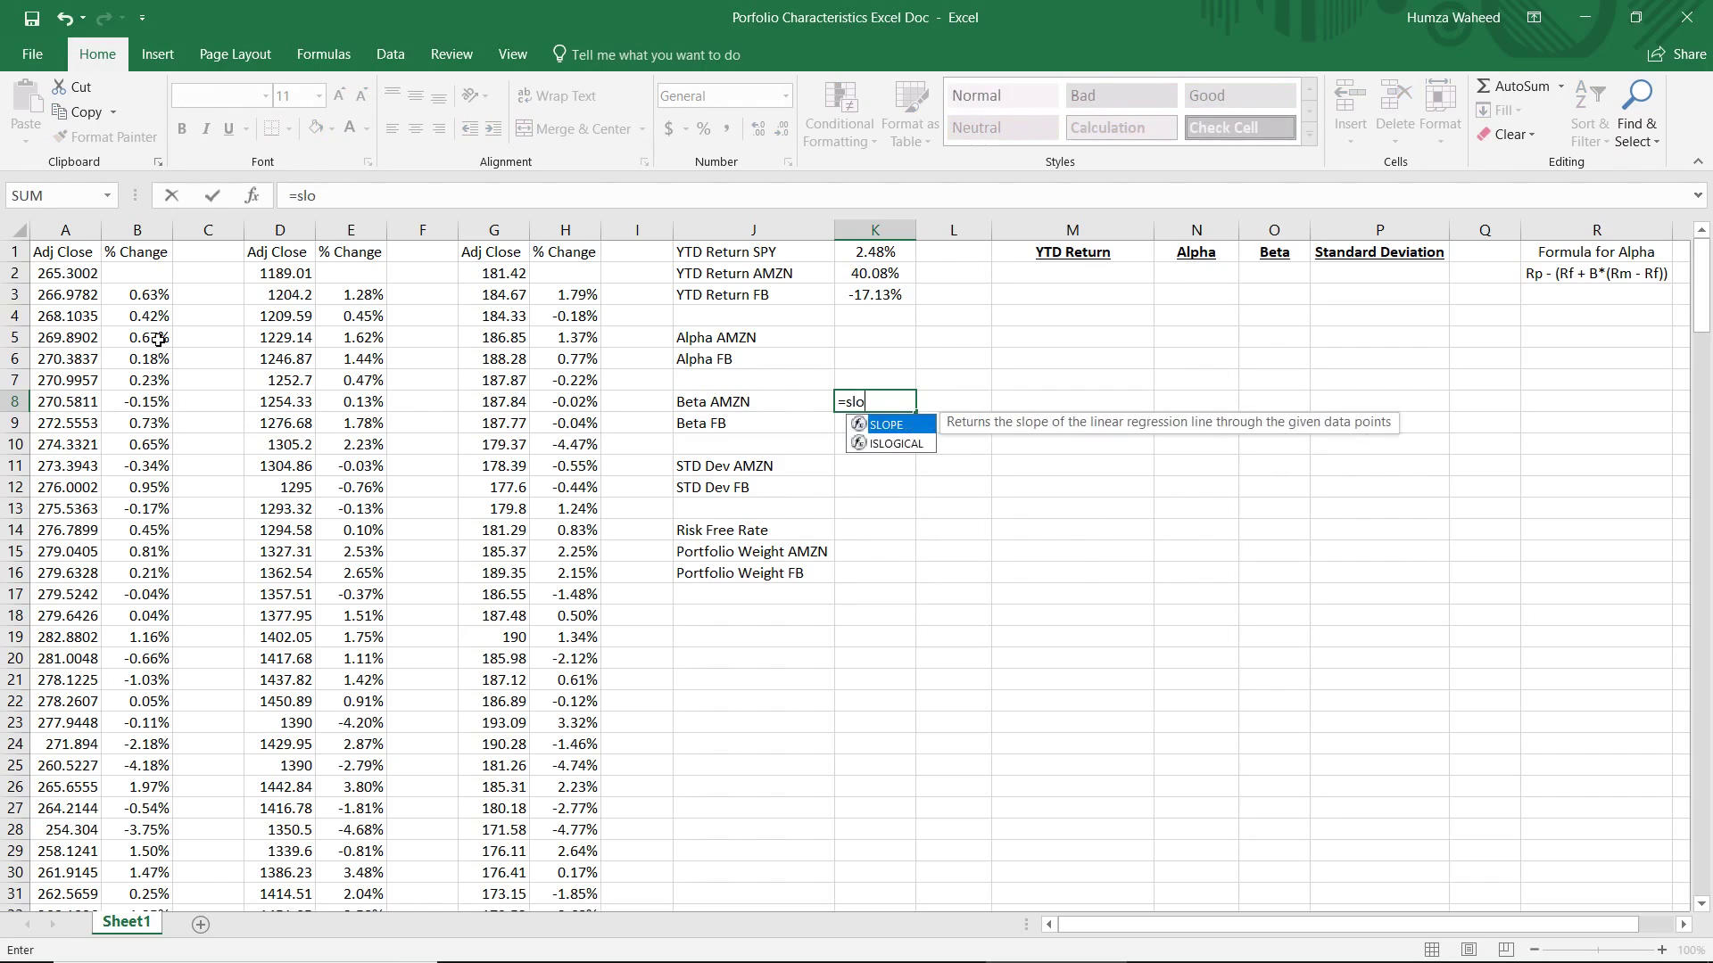
pyautogui.press('Tab')
pyautogui.press('Left')
pyautogui.press('Left')
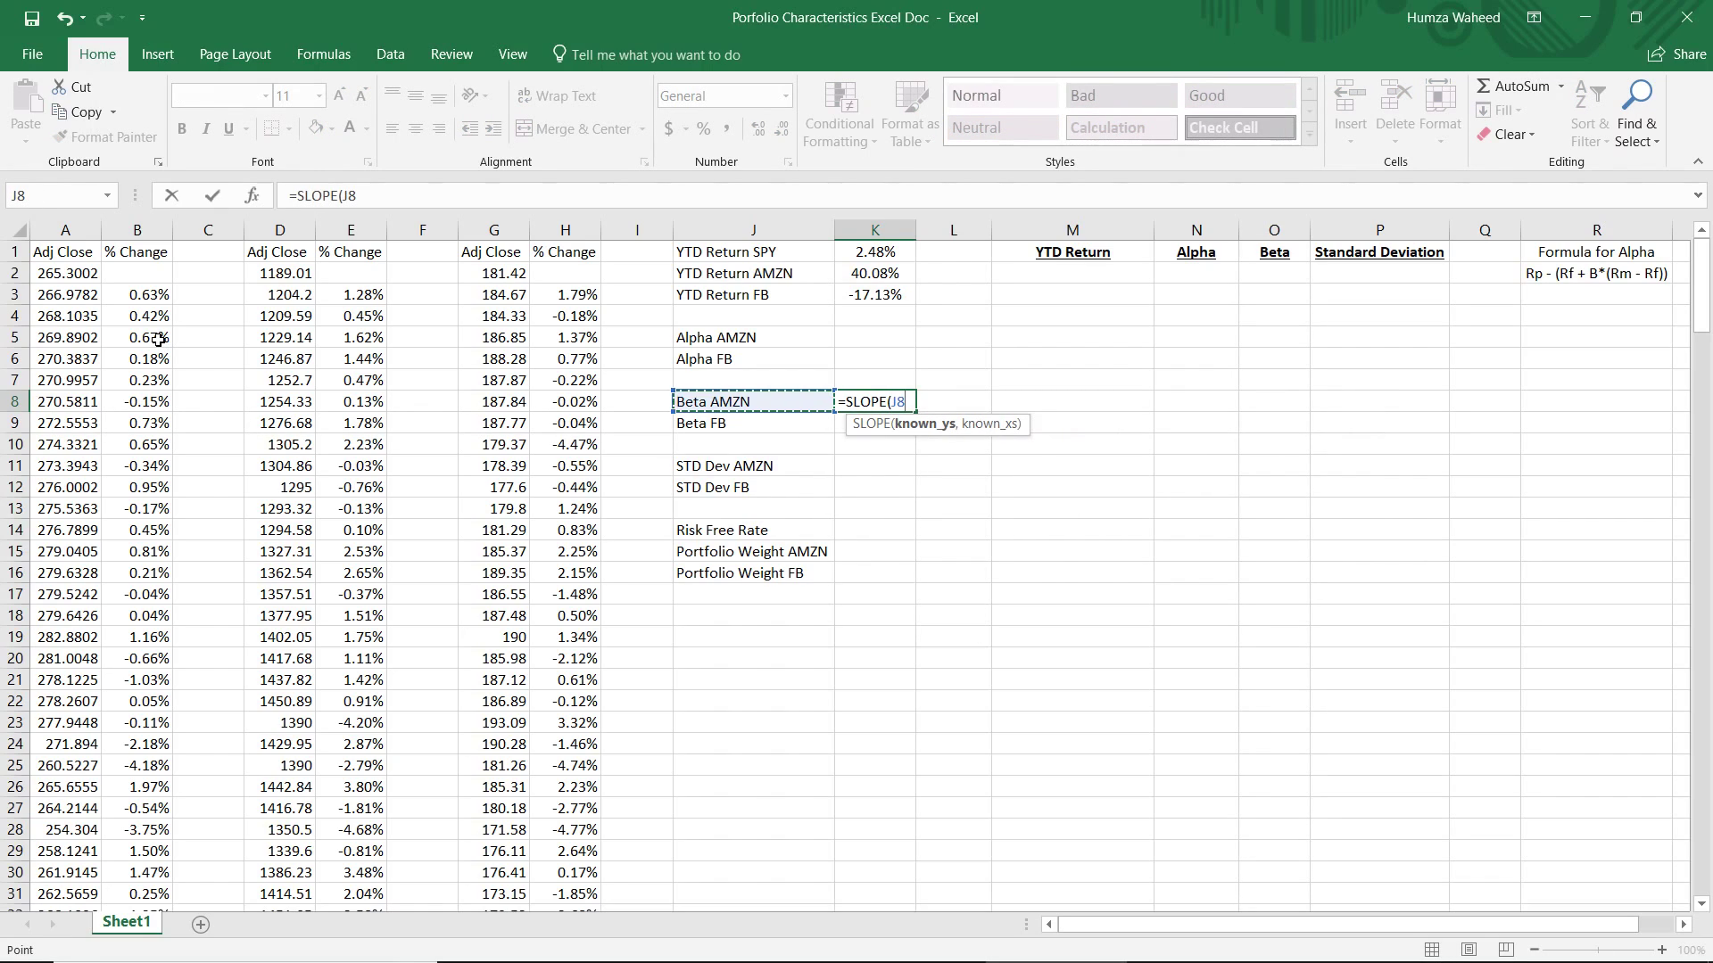
pyautogui.press('Left')
pyautogui.press('Left')
pyautogui.press('Left')
pyautogui.press('Left')
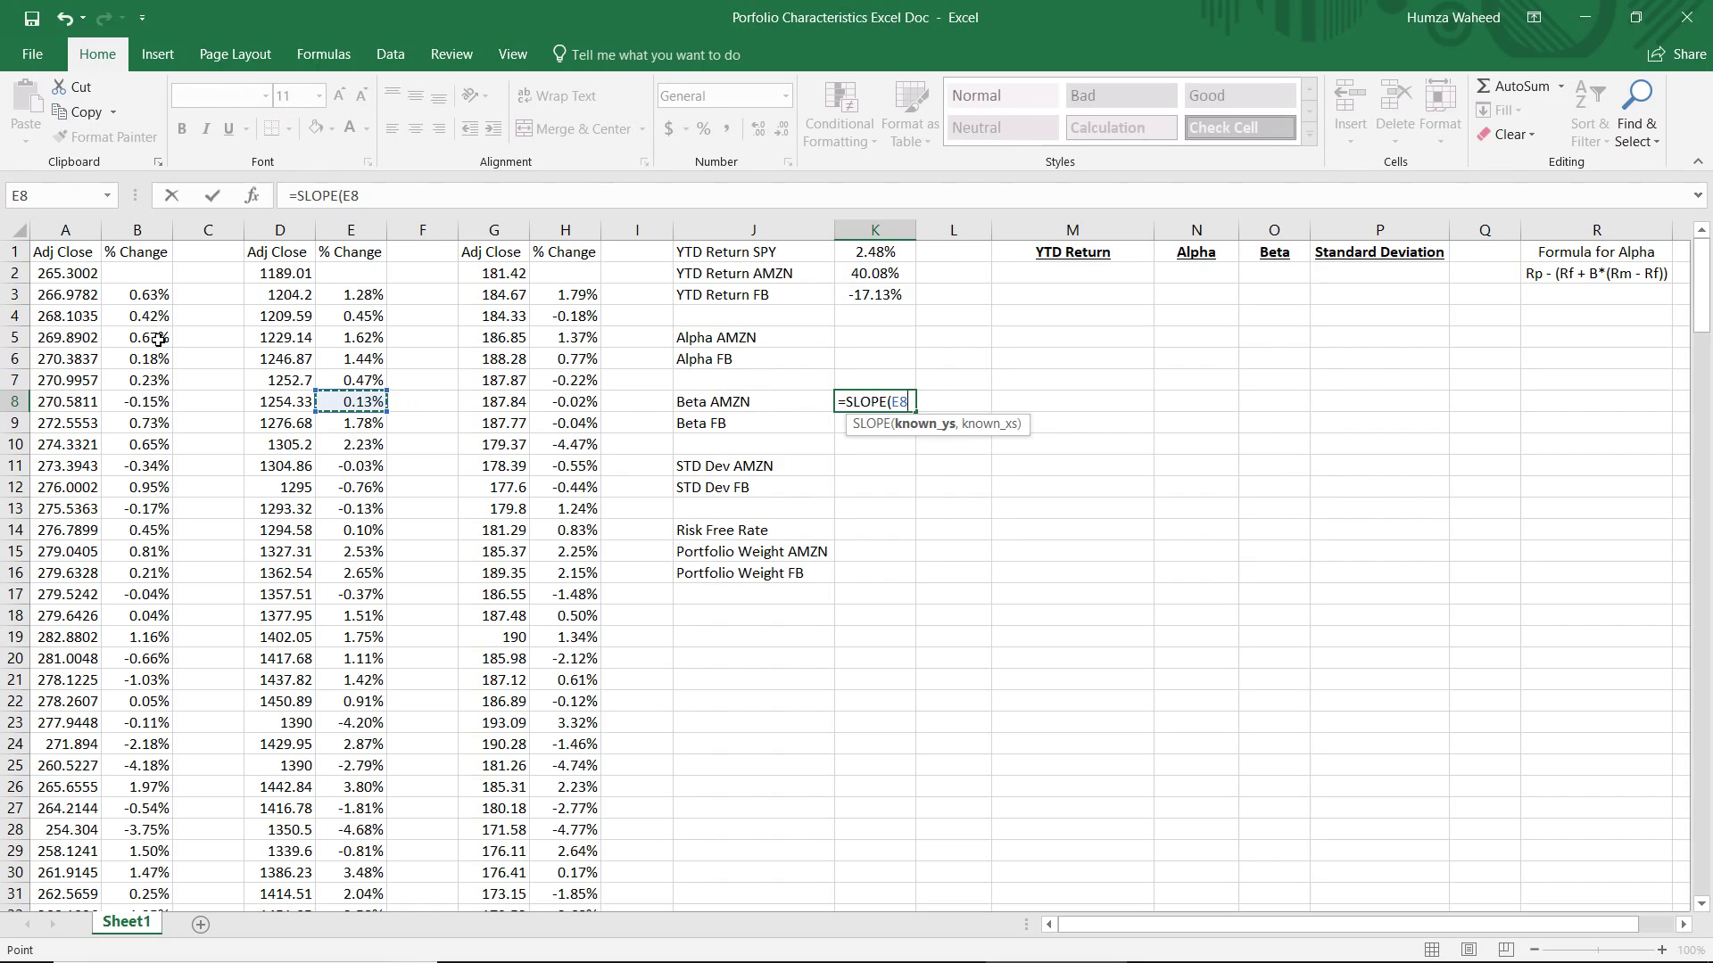
pyautogui.press('Up')
pyautogui.press('Up')
pyautogui.press('Up')
pyautogui.press('Up')
pyautogui.press('Up')
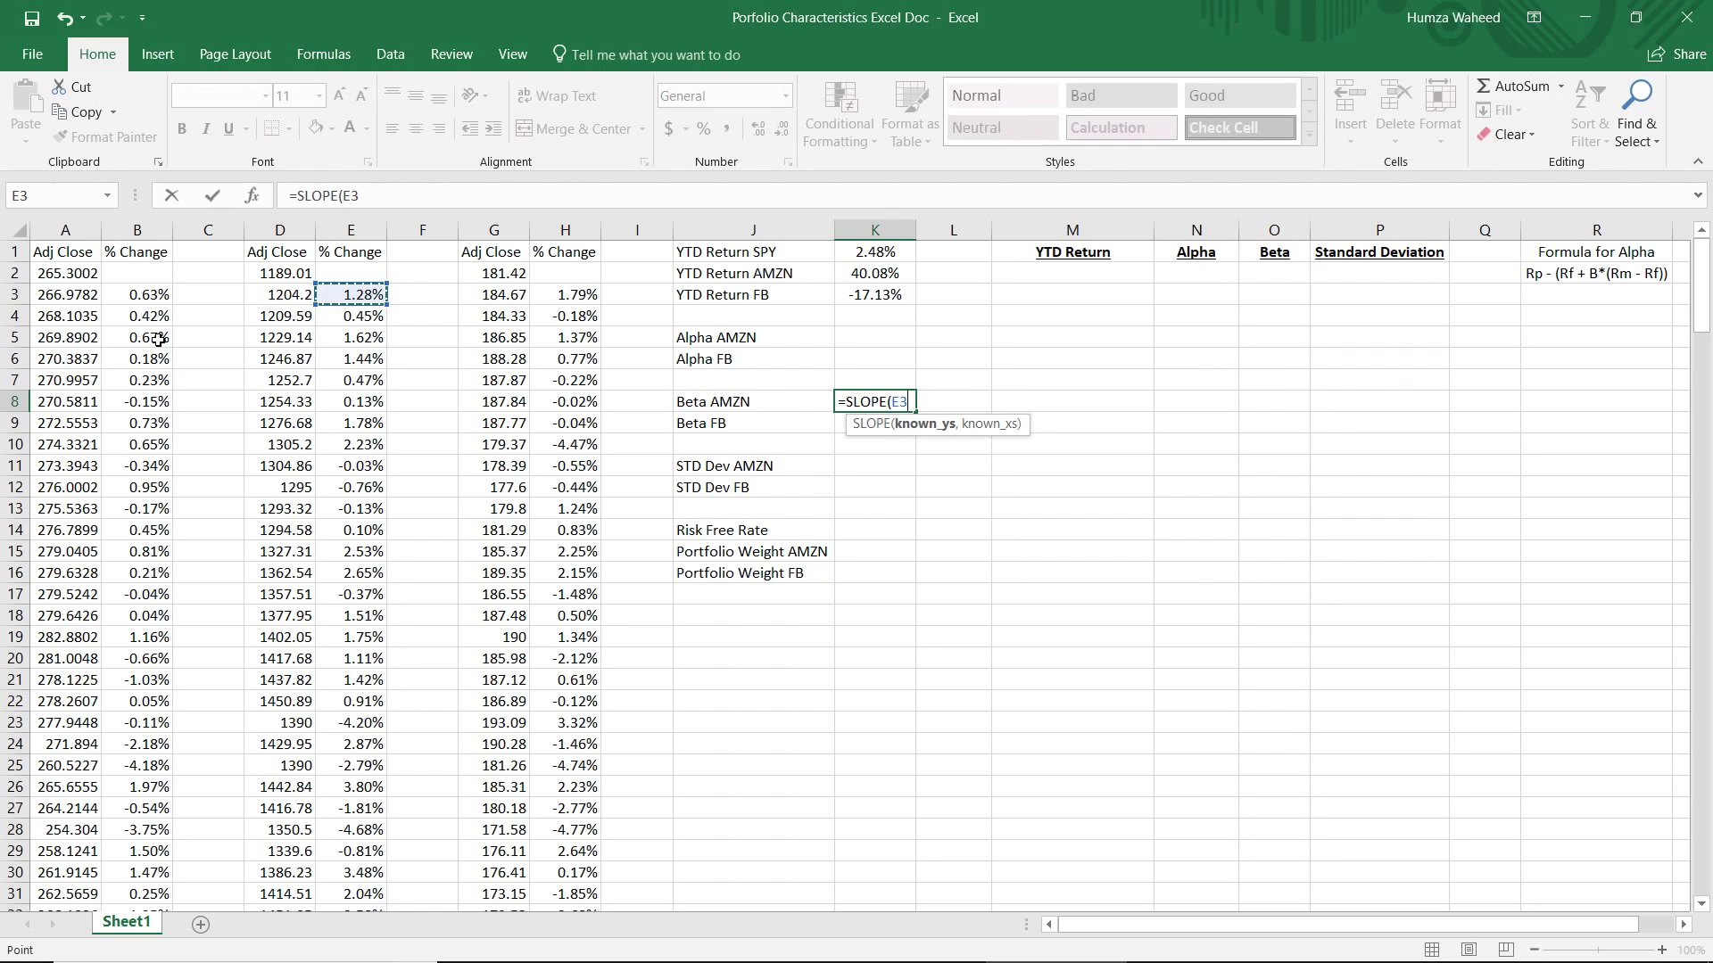
pyautogui.hotkey('ctrl', 'shift', 'Down')
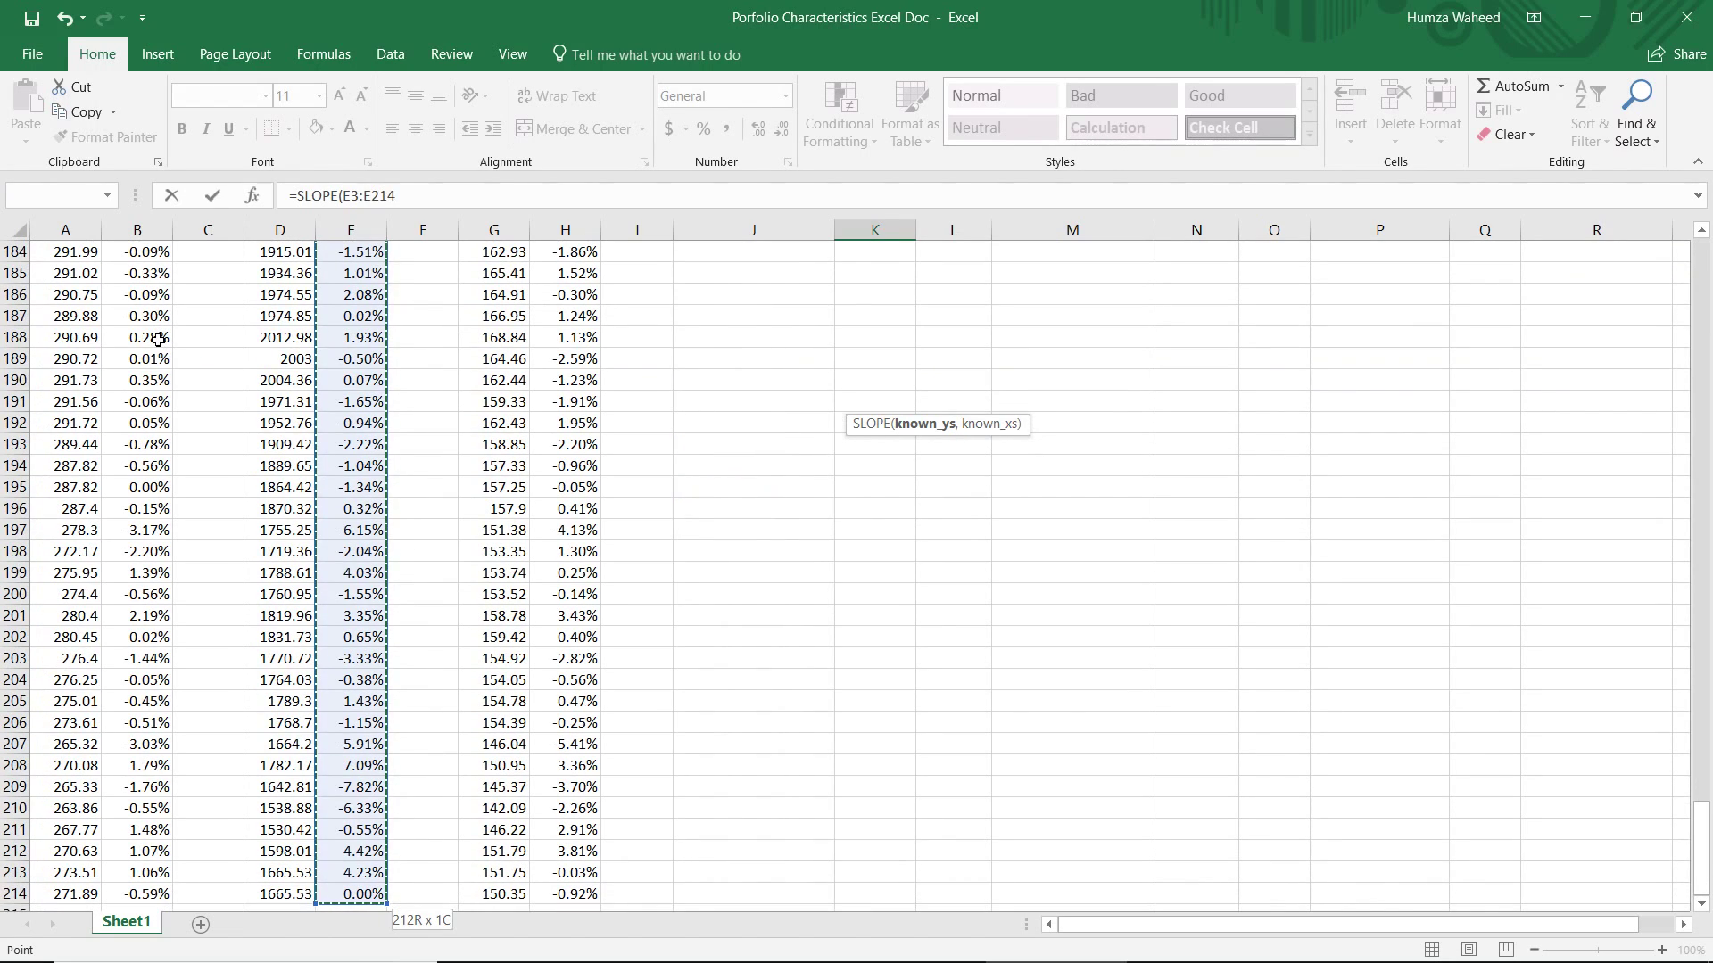
# Add market returns B3:B214 as the second argument and enter, giving Beta AMZN 1.4317255
pyautogui.write(',')
pyautogui.press('Up')
pyautogui.press('Up')
pyautogui.press('Left')
pyautogui.press('Left')
pyautogui.press('Left')
pyautogui.press('Left')
pyautogui.press('Left')
pyautogui.press('Left')
pyautogui.press('Left')
pyautogui.press('Left')
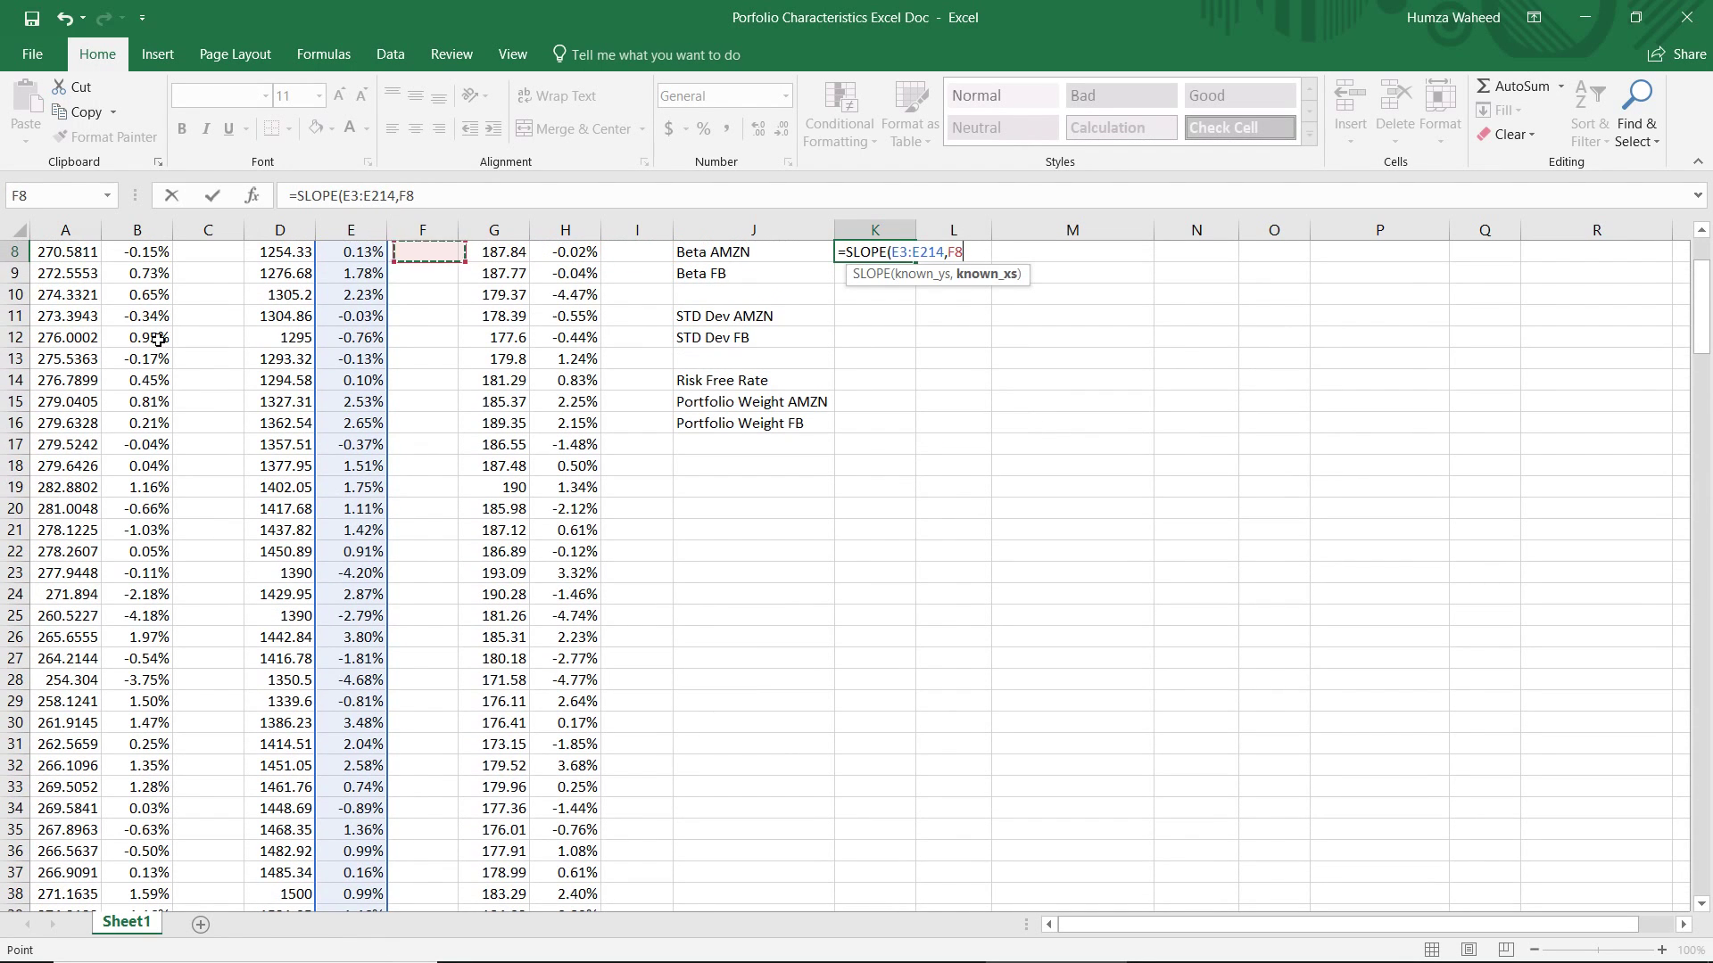
pyautogui.press('Up')
pyautogui.press('Up')
pyautogui.press('Up')
pyautogui.press('Up')
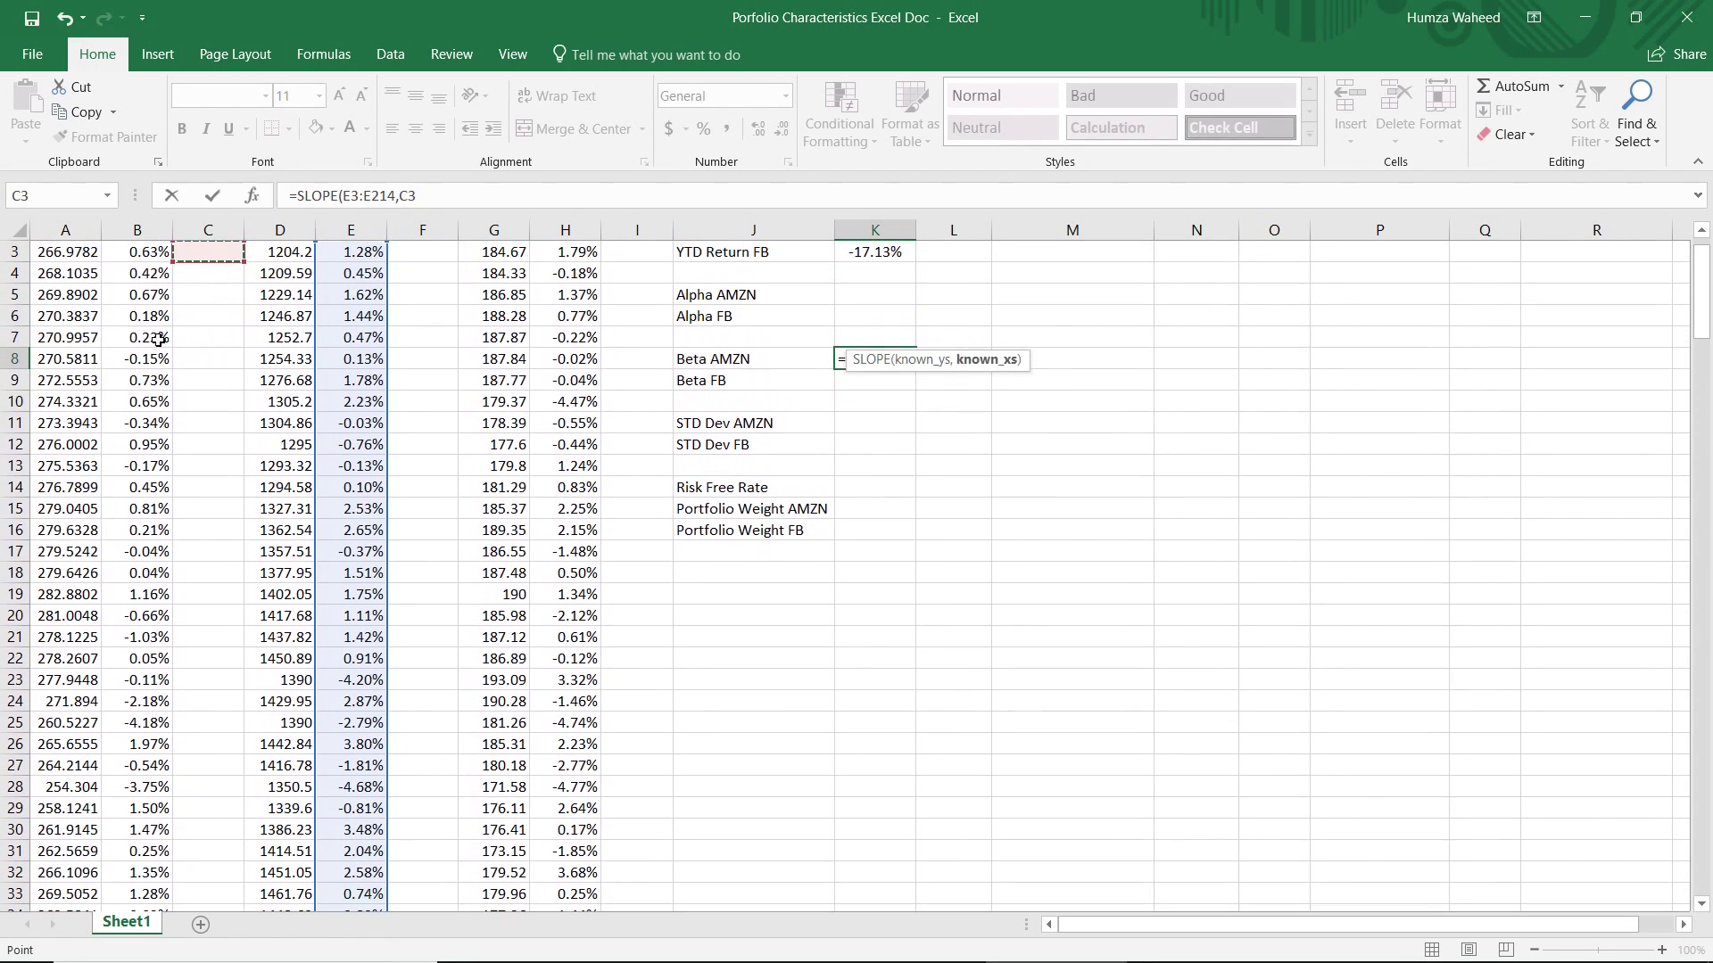
pyautogui.press('Left')
pyautogui.press('Up')
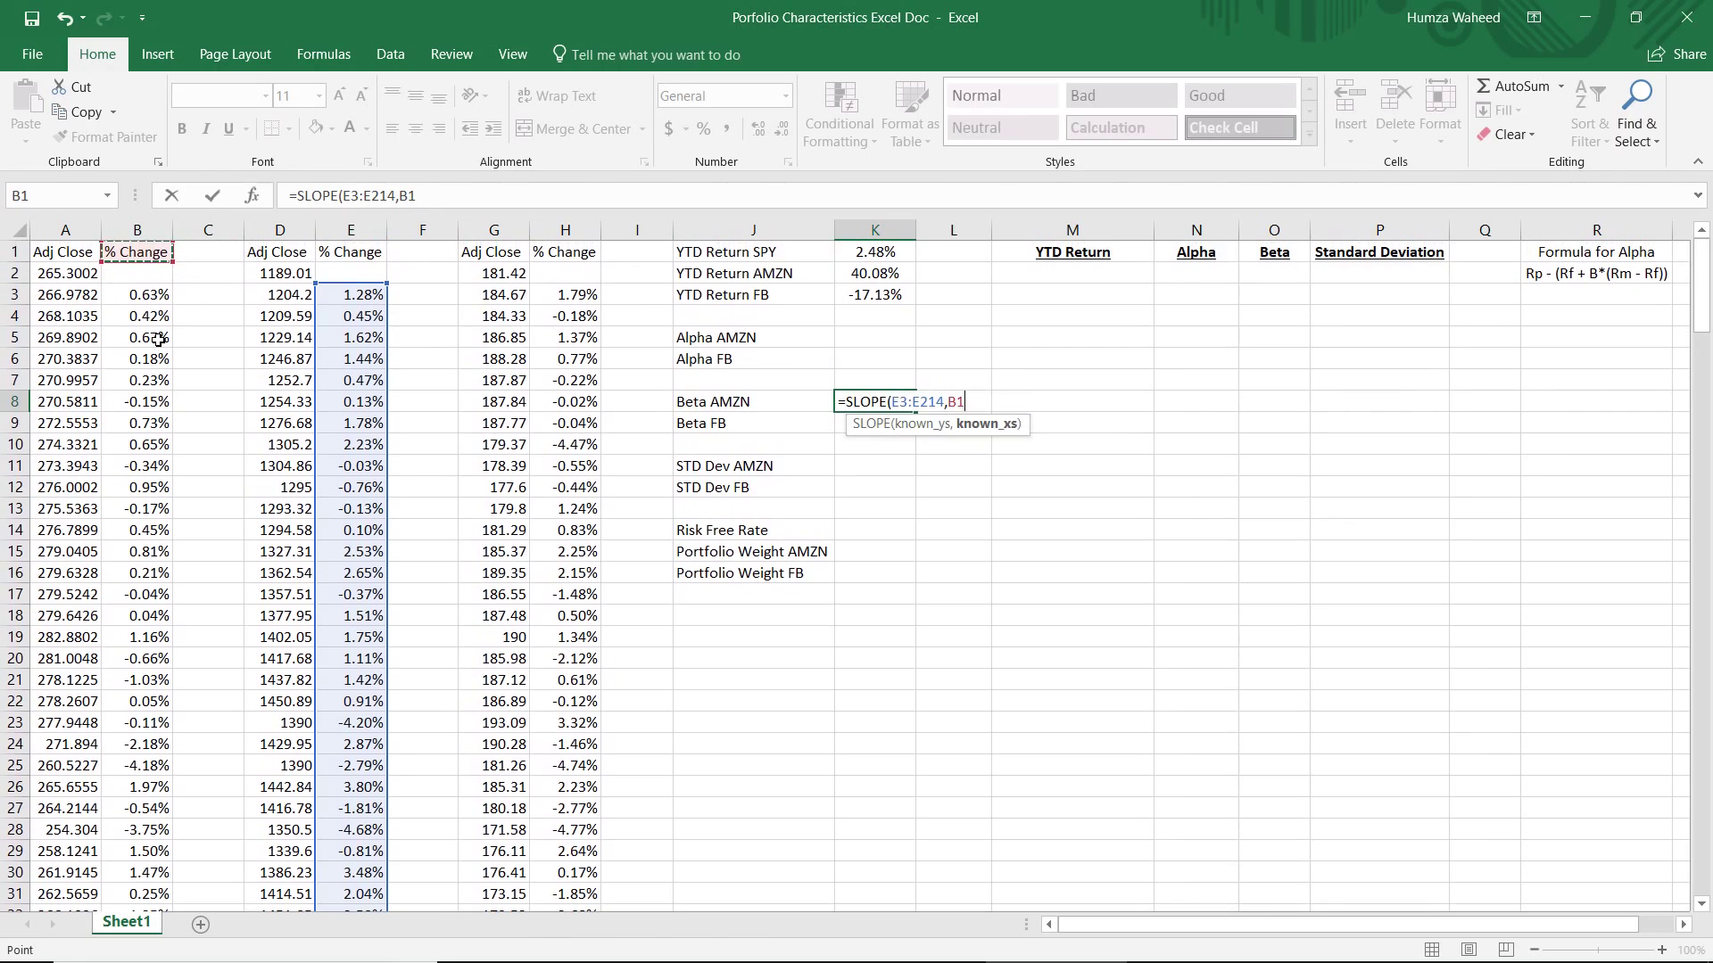
pyautogui.press('Down')
pyautogui.press('Down')
pyautogui.hotkey('ctrl', 'shift', 'Down')
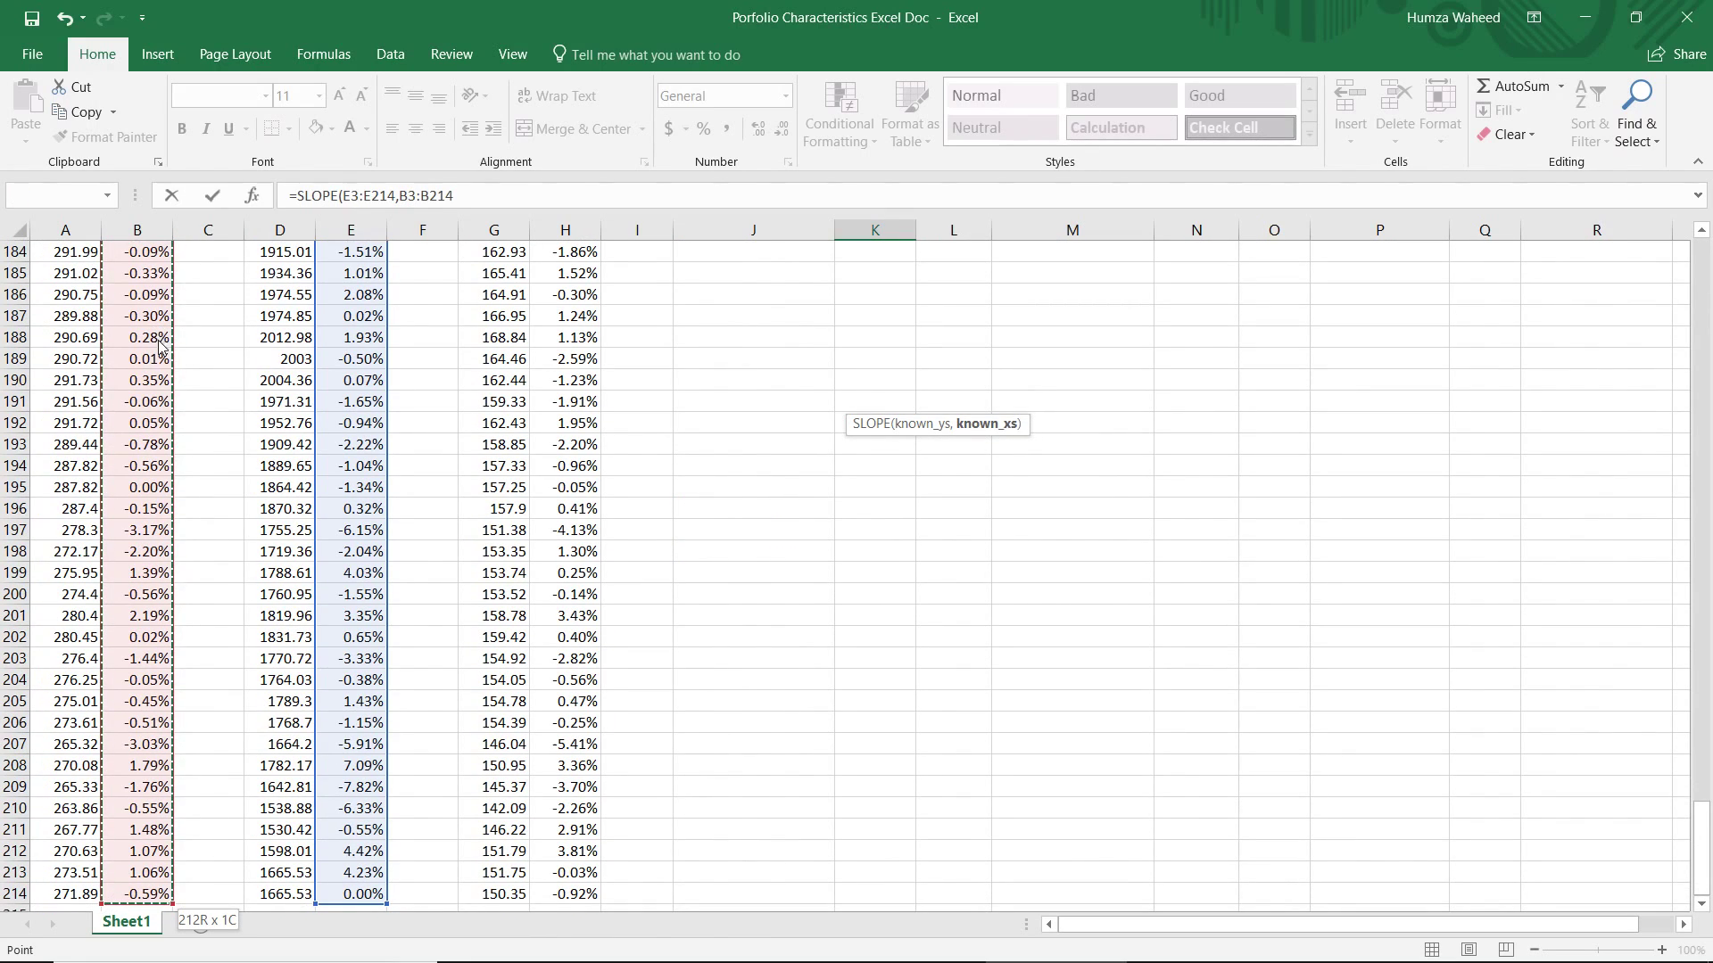
pyautogui.press('Return')
pyautogui.press('Up')
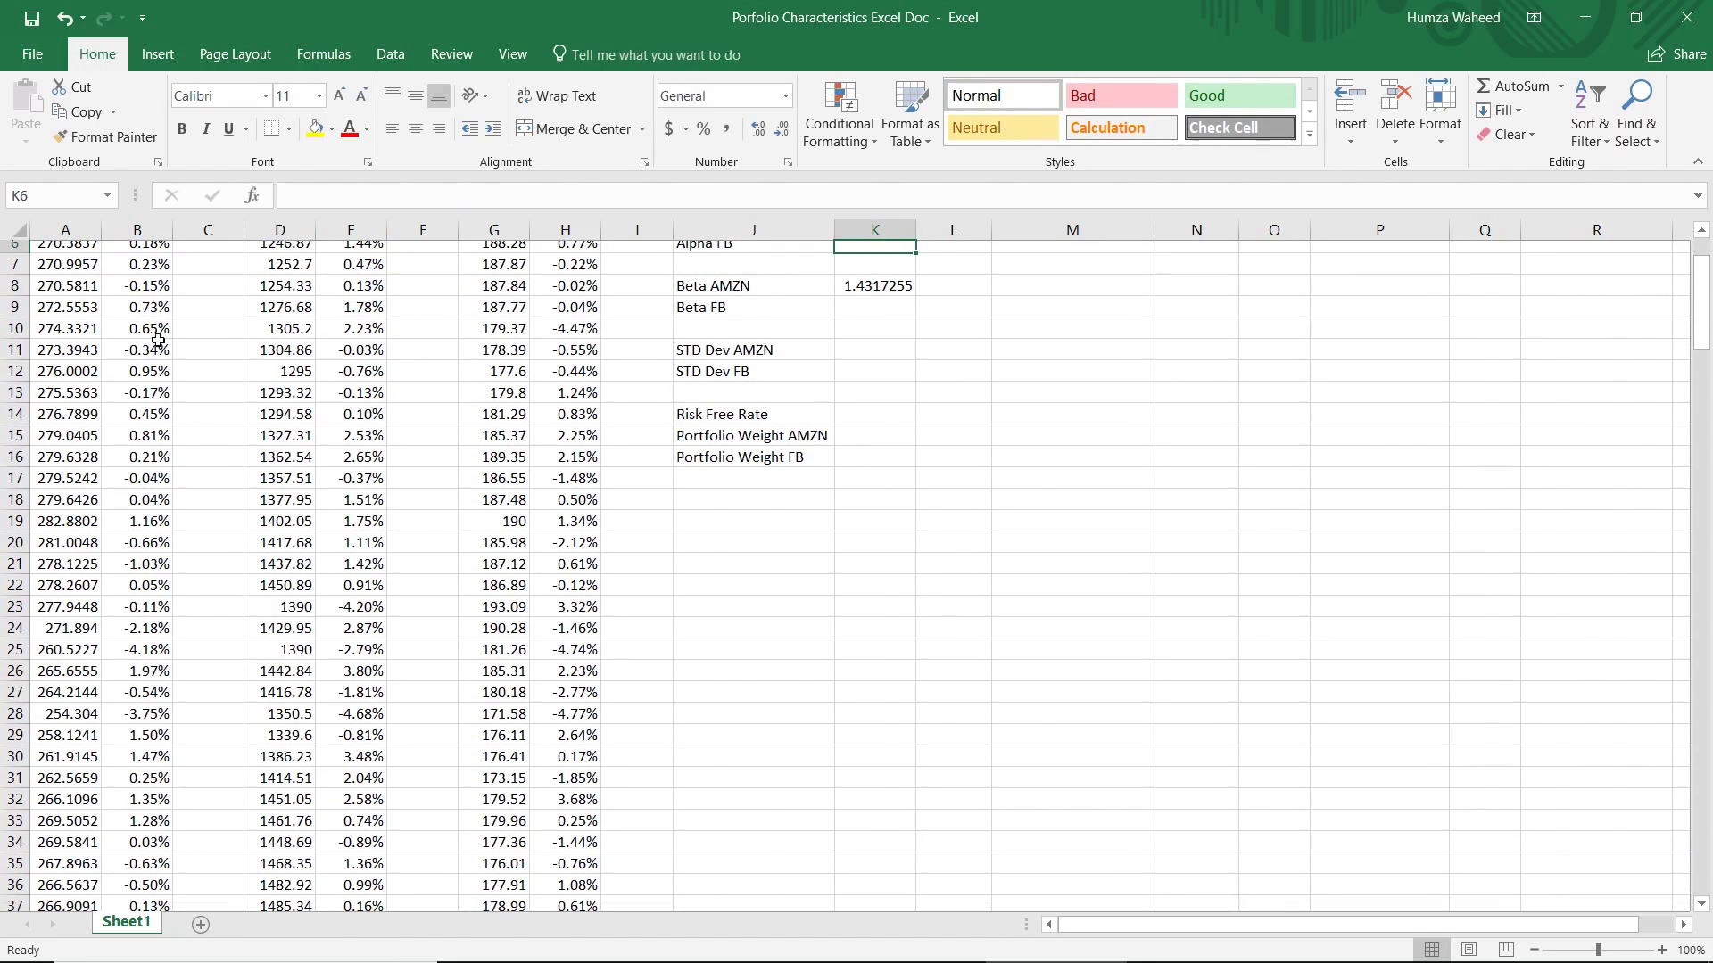
# Begin a SLOPE formula in the Beta FB cell and clear the resulting #NAME? error
pyautogui.press('Down')
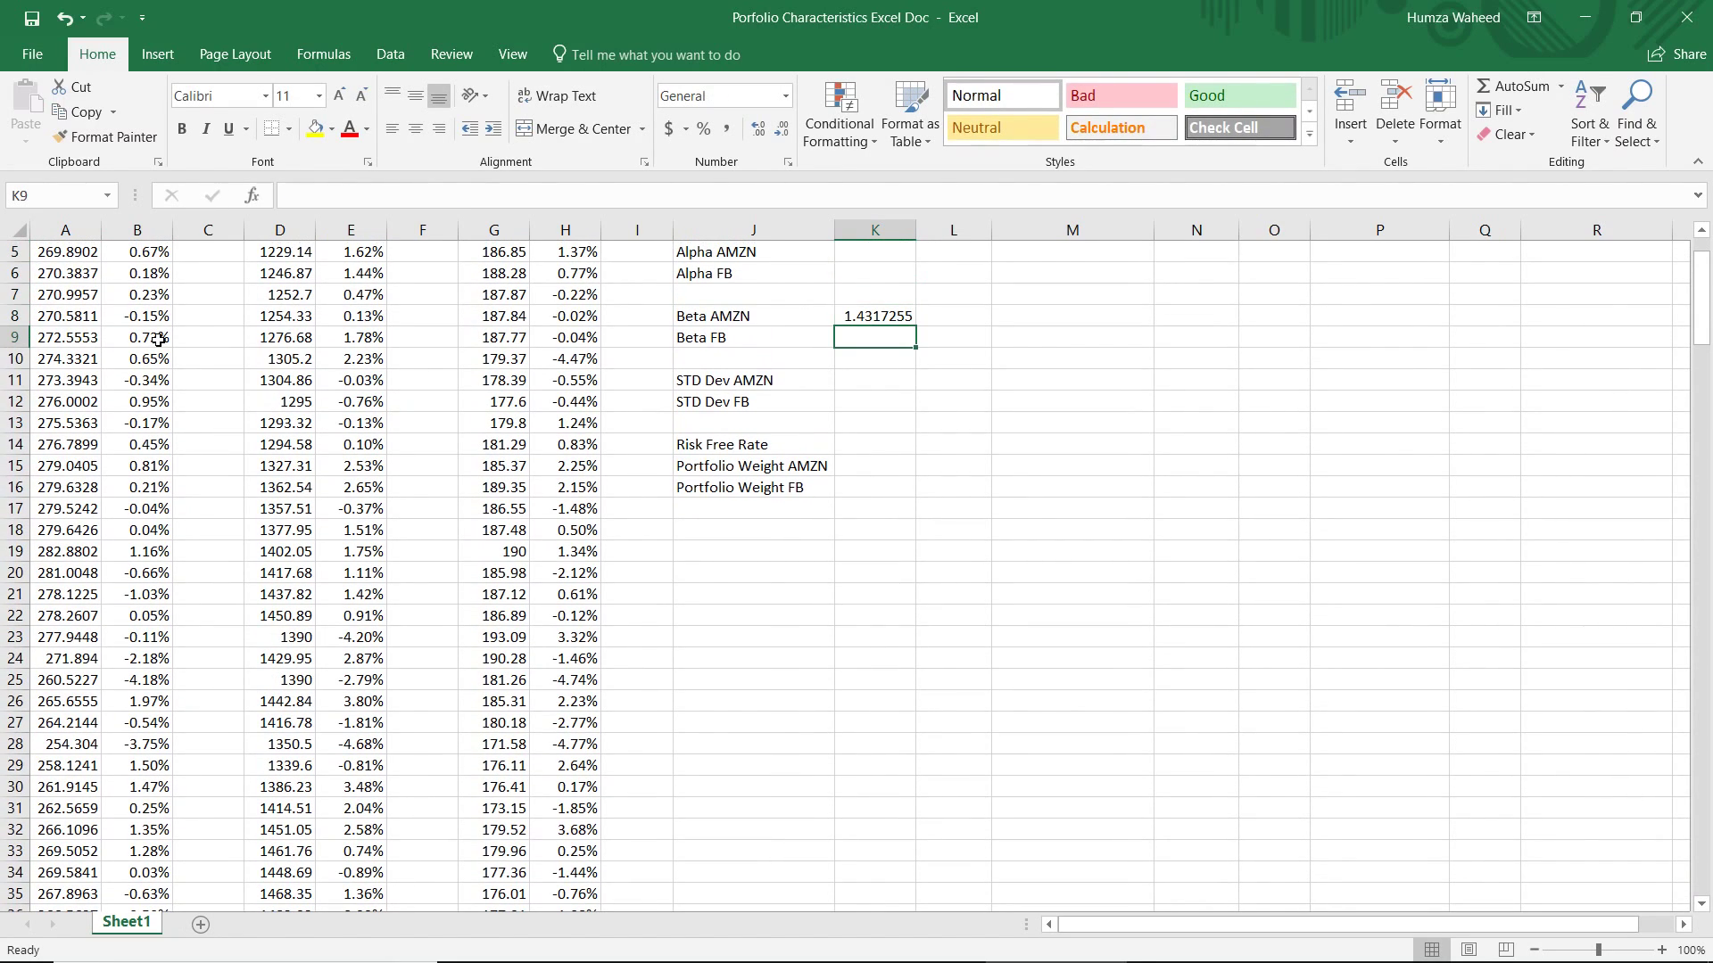
pyautogui.write('=')
pyautogui.press('Left')
pyautogui.press('Right')
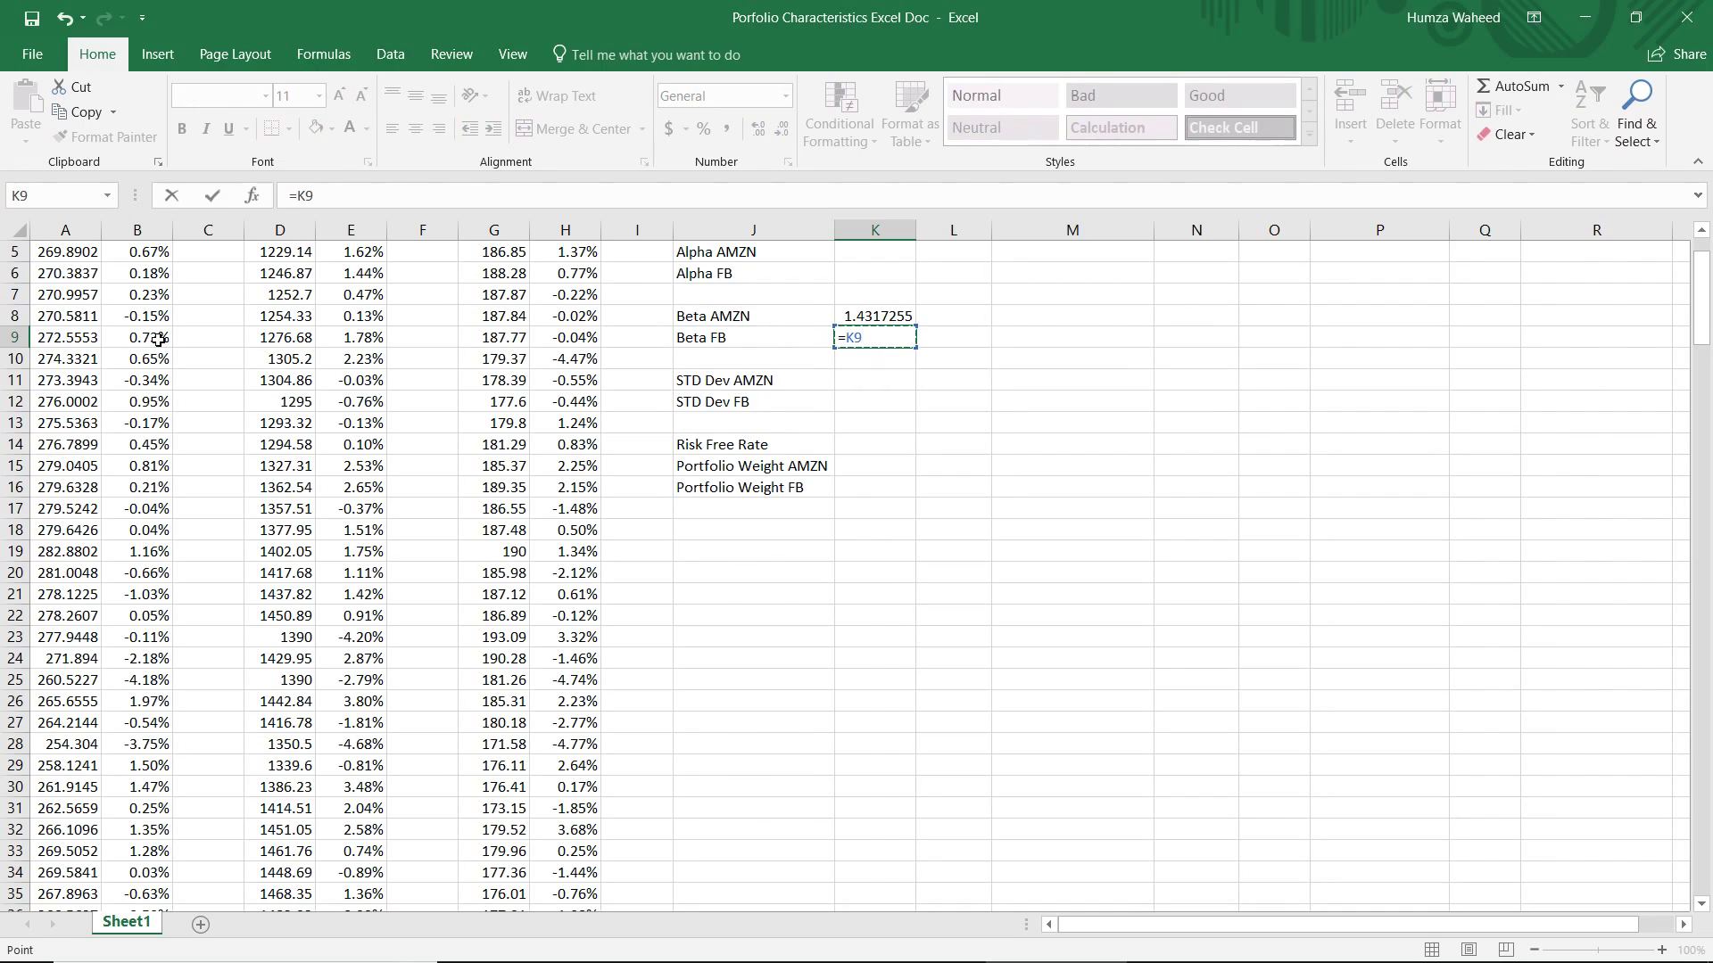
pyautogui.write('slo')
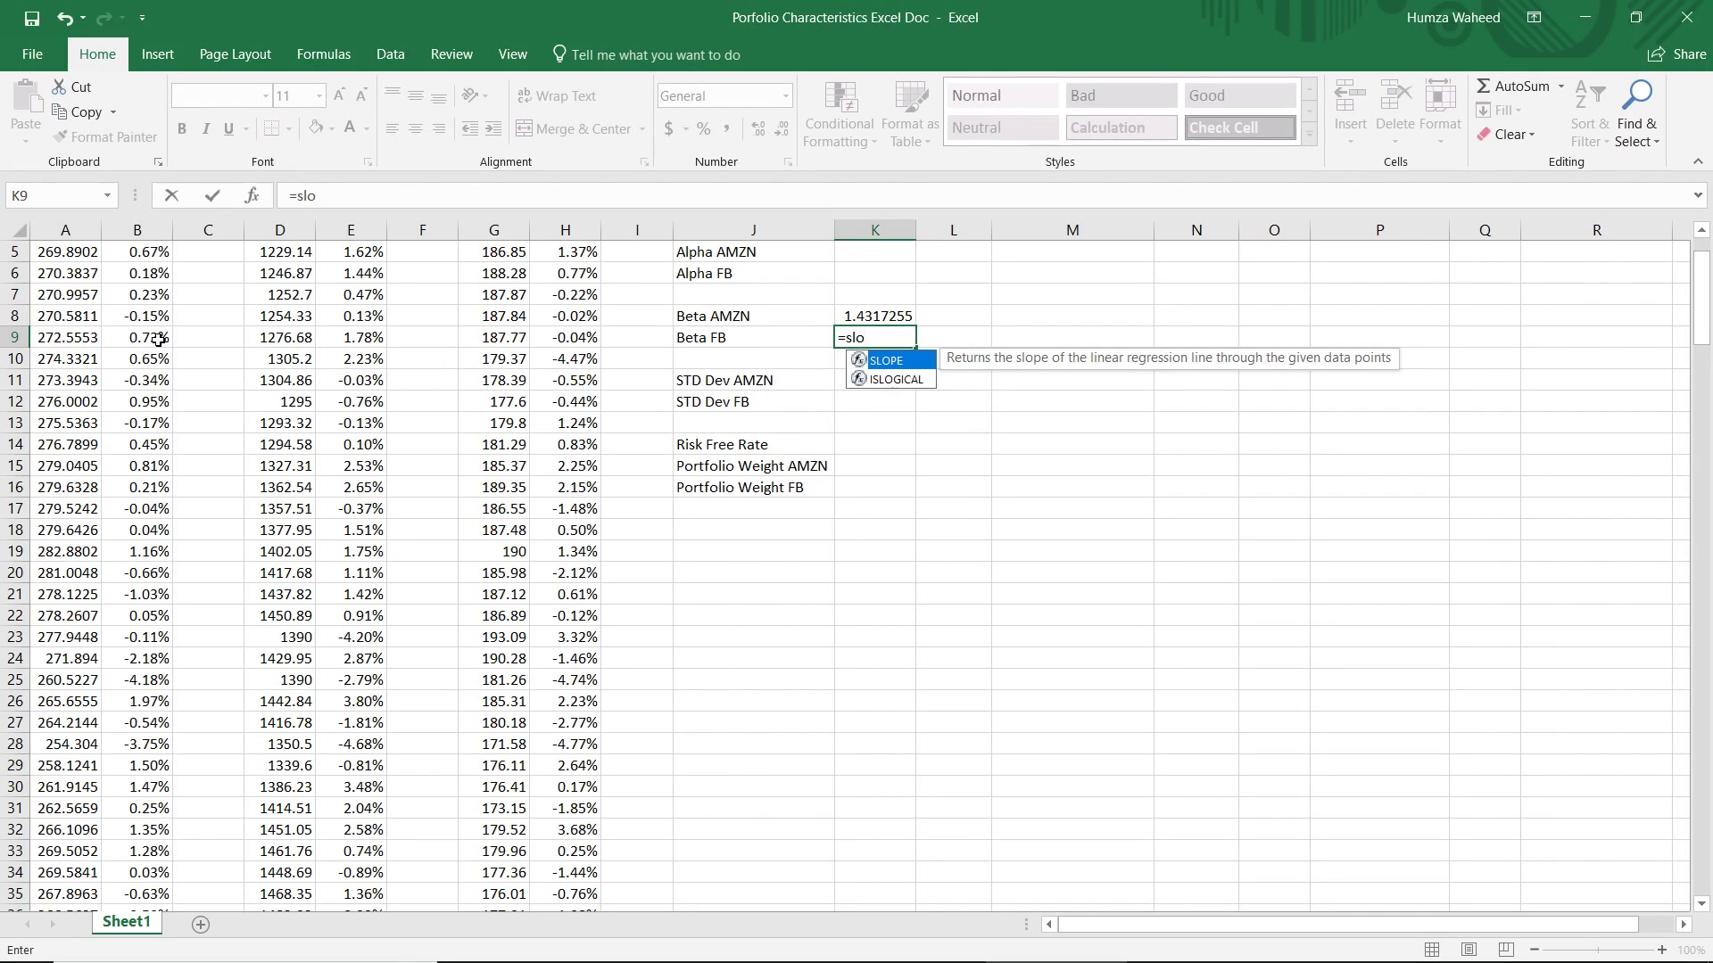
pyautogui.press('Right')
pyautogui.press('capslock')
pyautogui.press('Left')
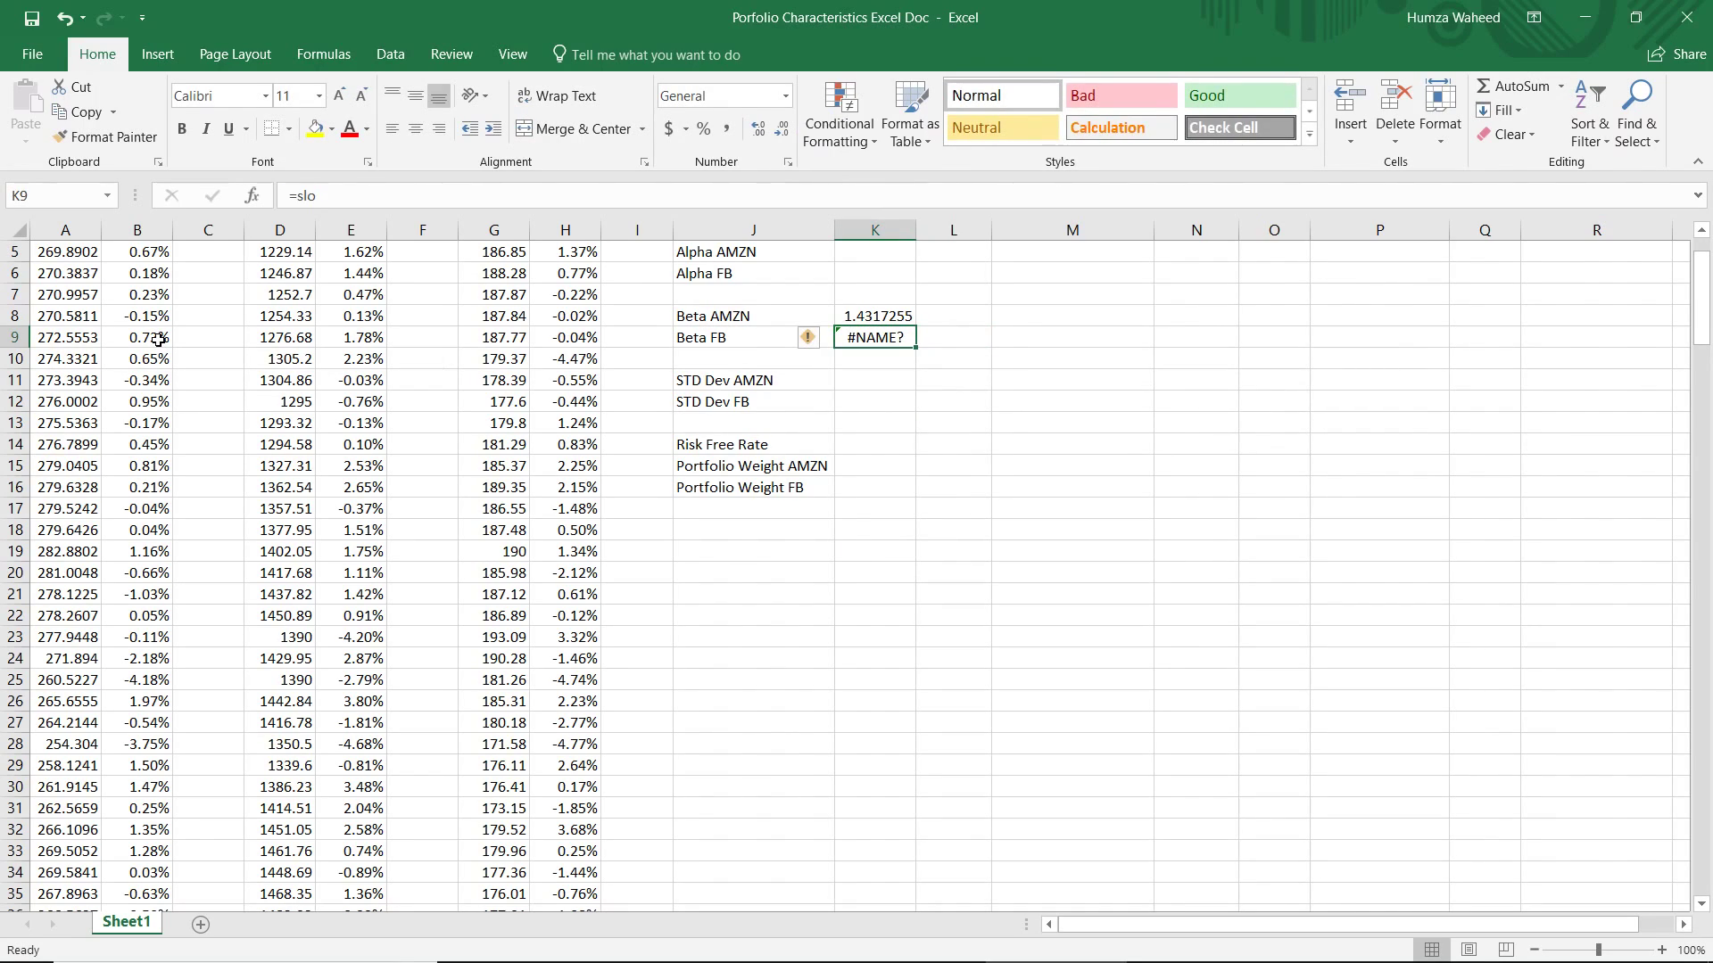
pyautogui.press('BackSpace')
# Enter =SLOPE(H3:H214,B3:B214) in K9 to compute Beta FB
pyautogui.write('=')
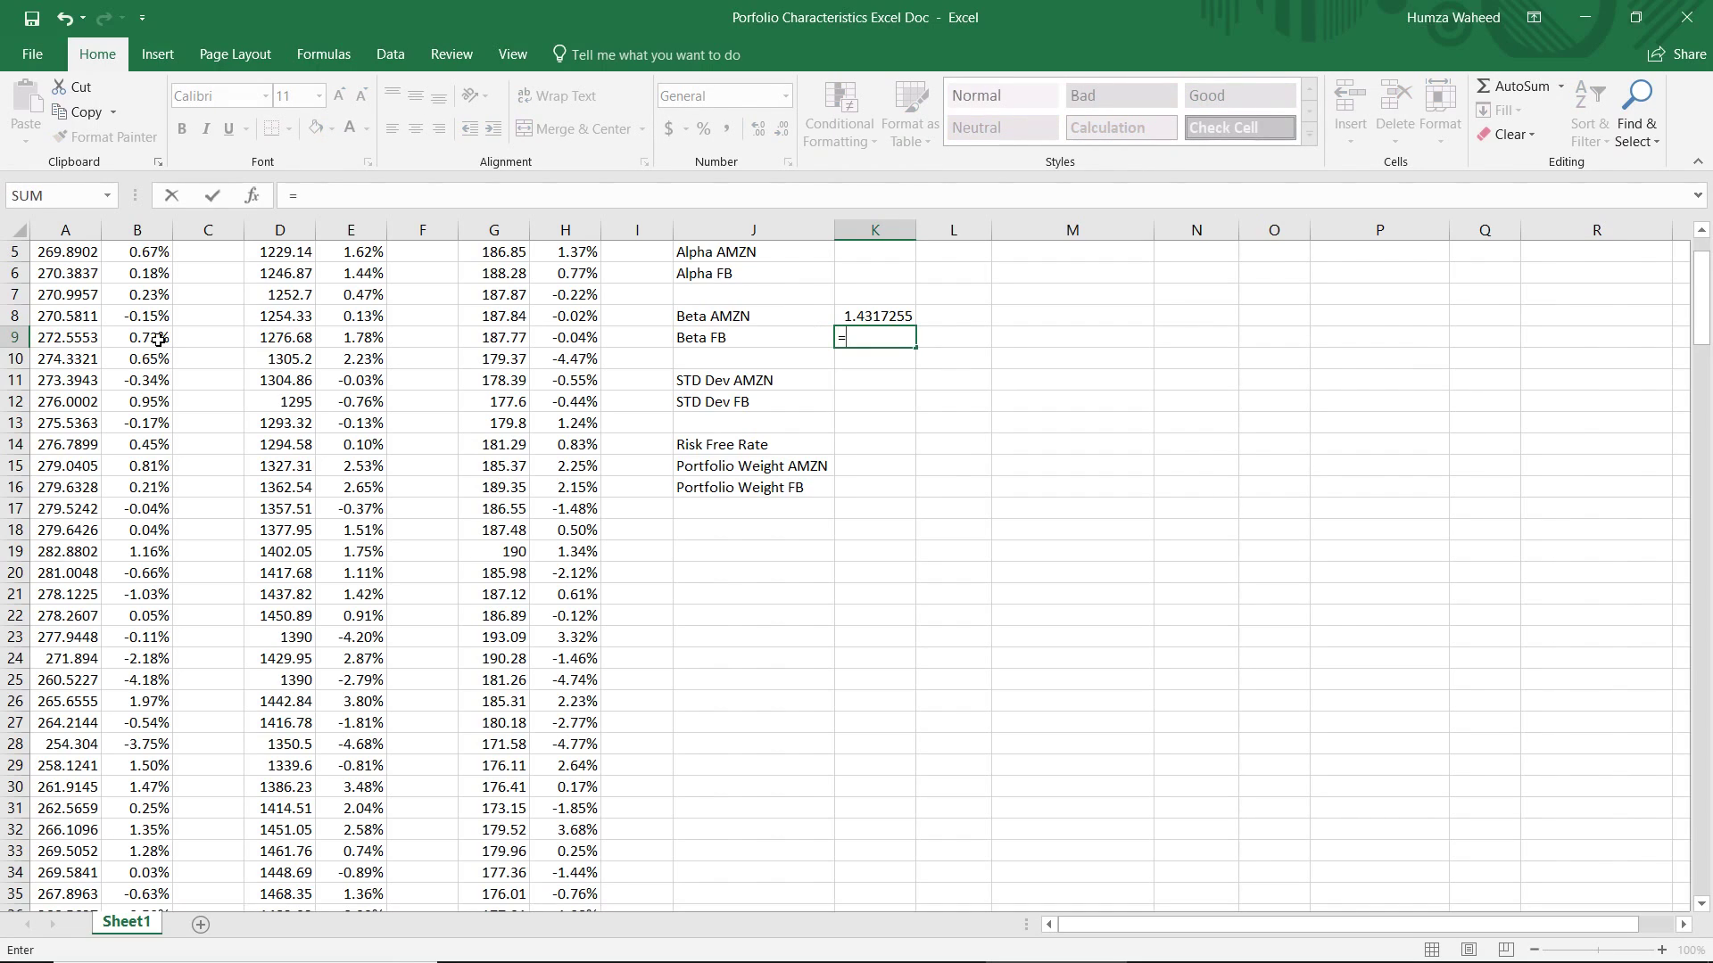
pyautogui.write('SL')
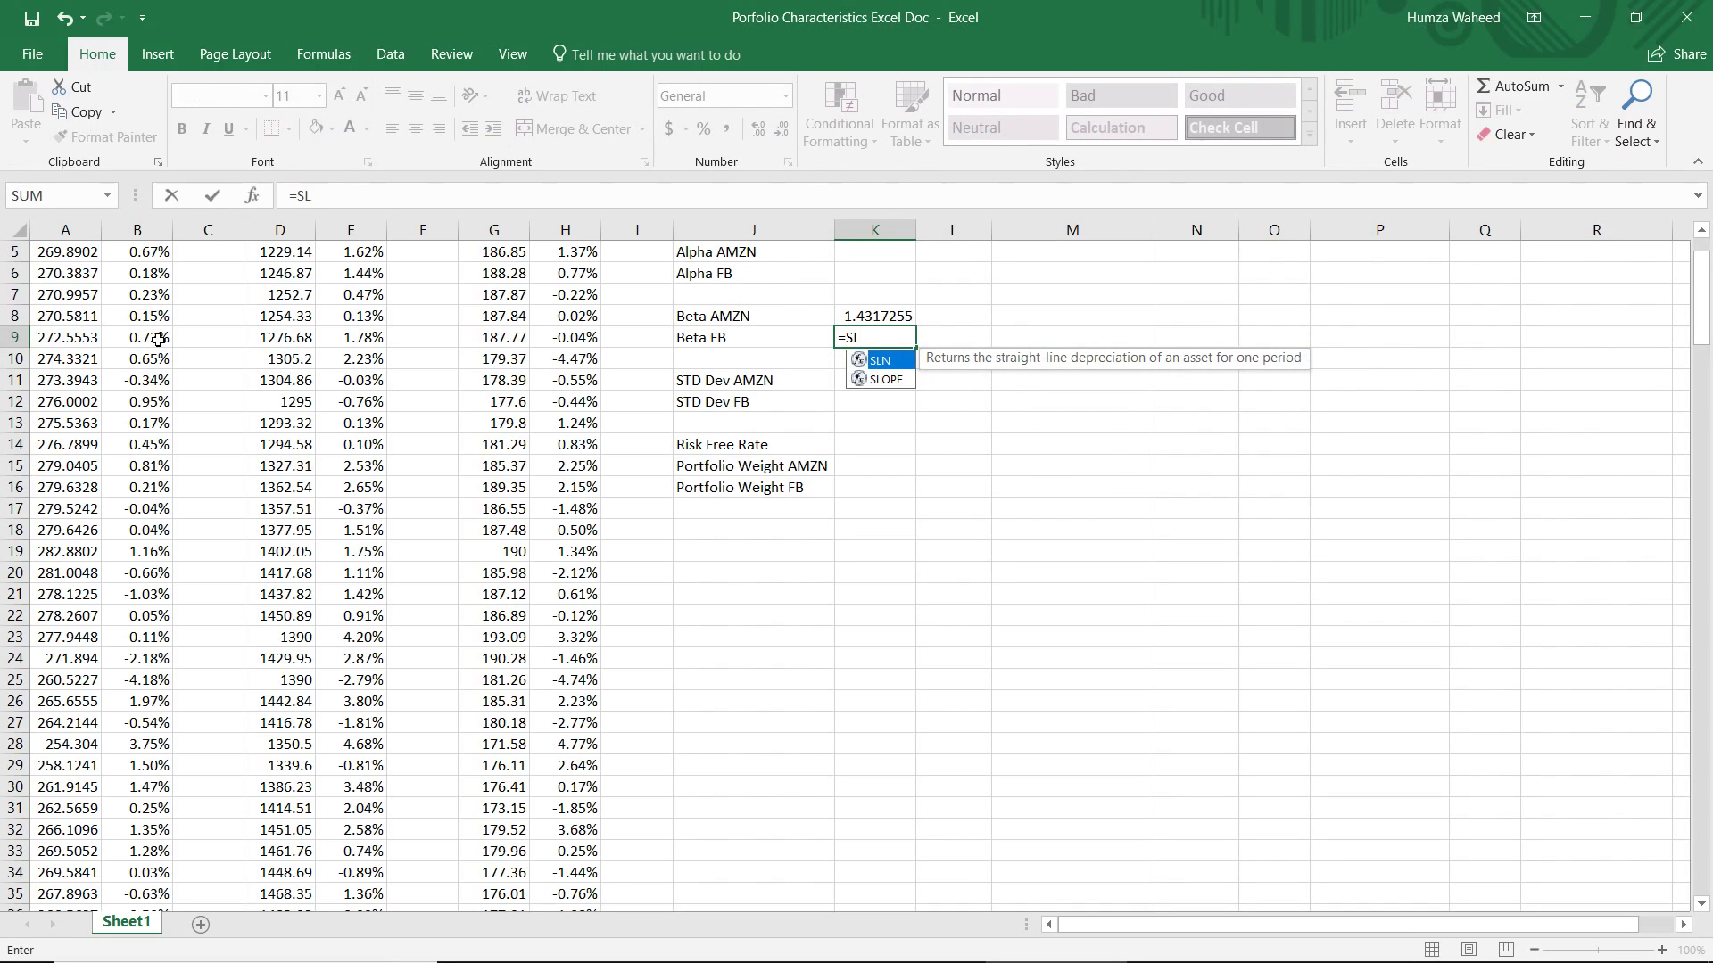
pyautogui.write('OPE(')
pyautogui.press('Left')
pyautogui.press('Left')
pyautogui.press('Up')
pyautogui.press('Up')
pyautogui.press('Up')
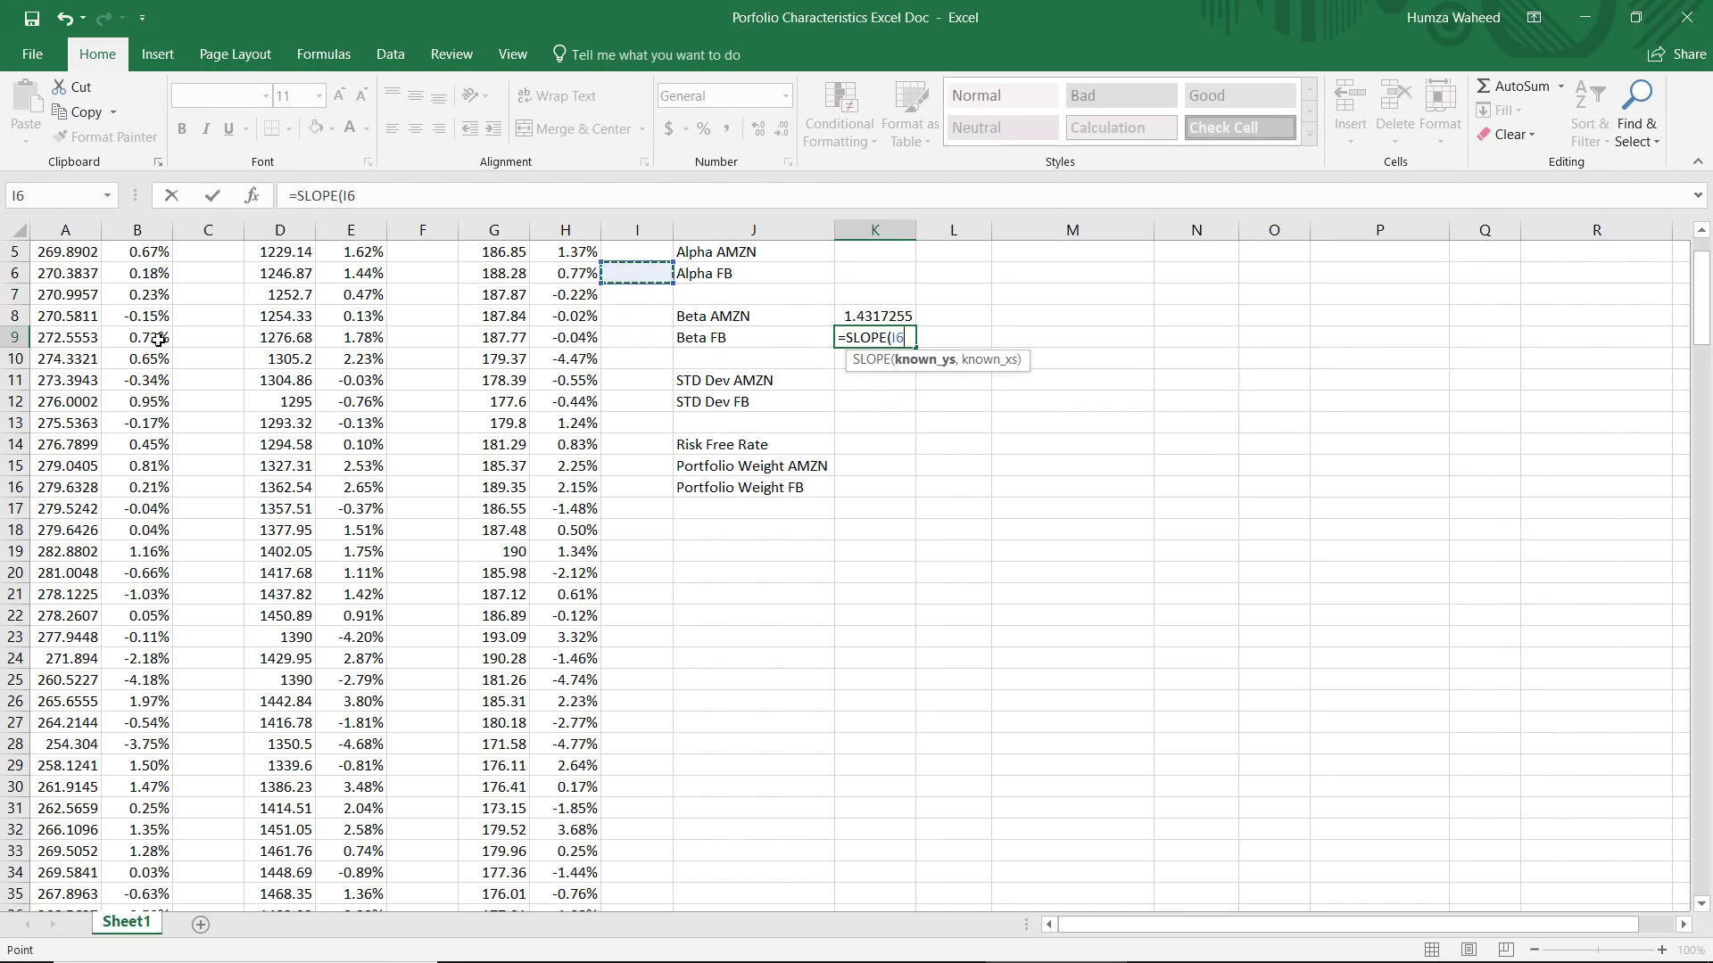
pyautogui.press('Left')
pyautogui.press('Up')
pyautogui.press('Up')
pyautogui.press('Up')
pyautogui.press('Up')
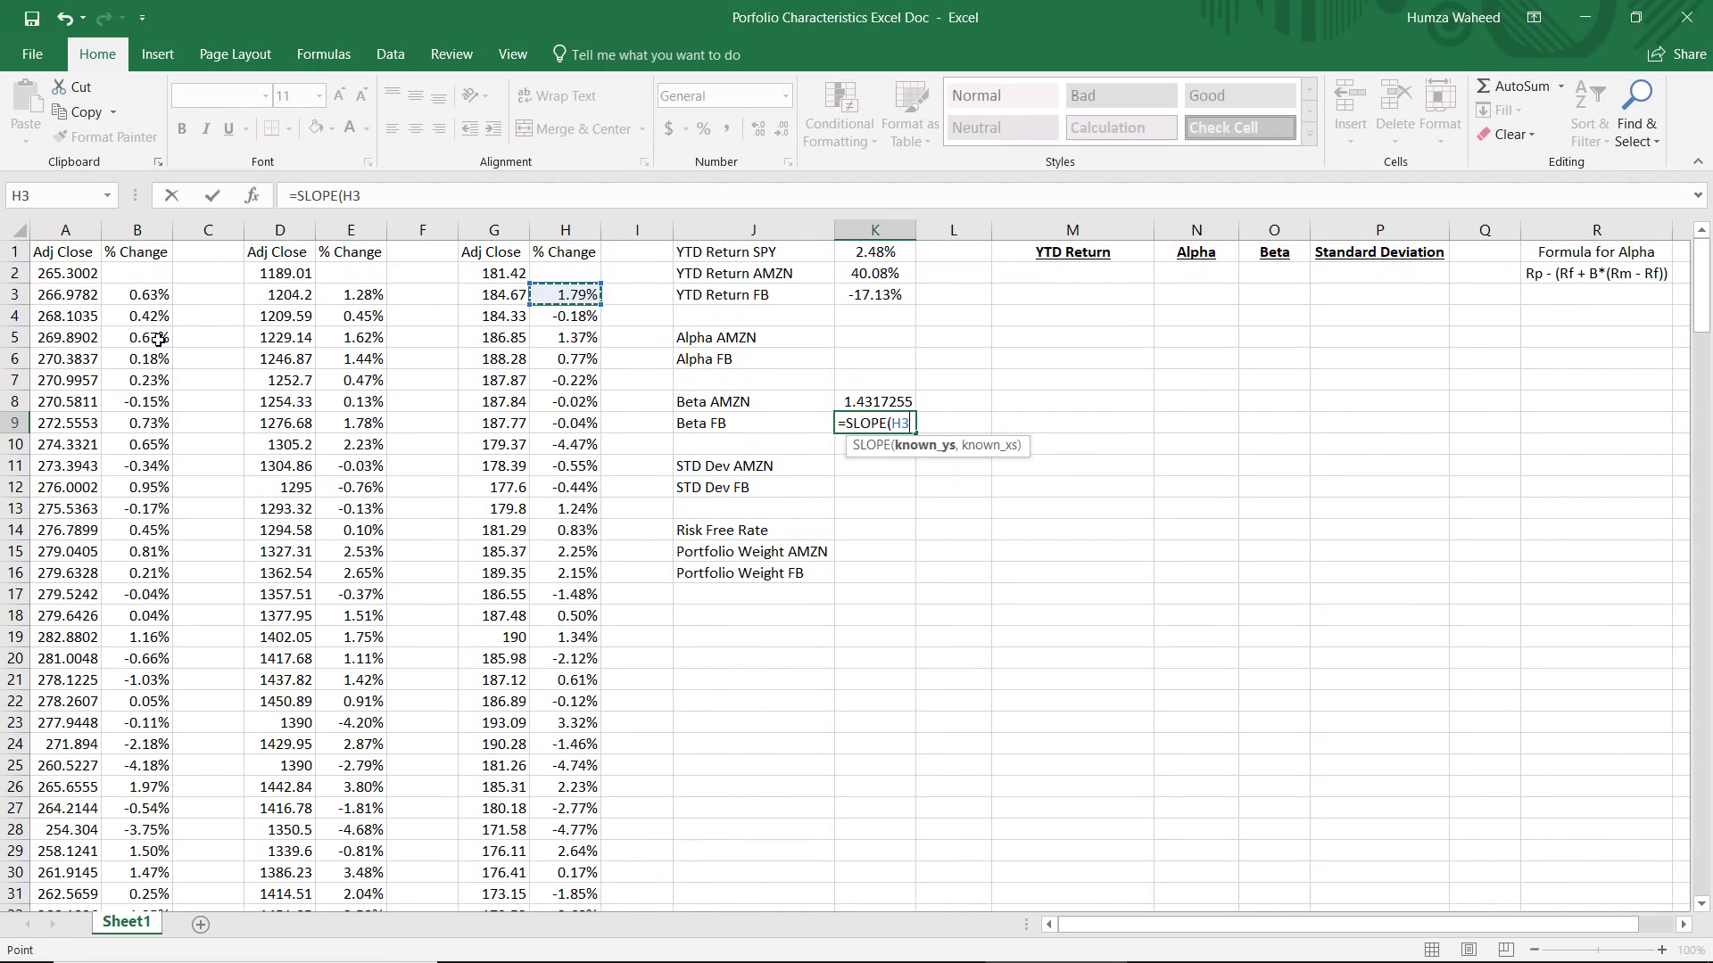
pyautogui.hotkey('ctrl', 'shift', 'Down')
pyautogui.write(',')
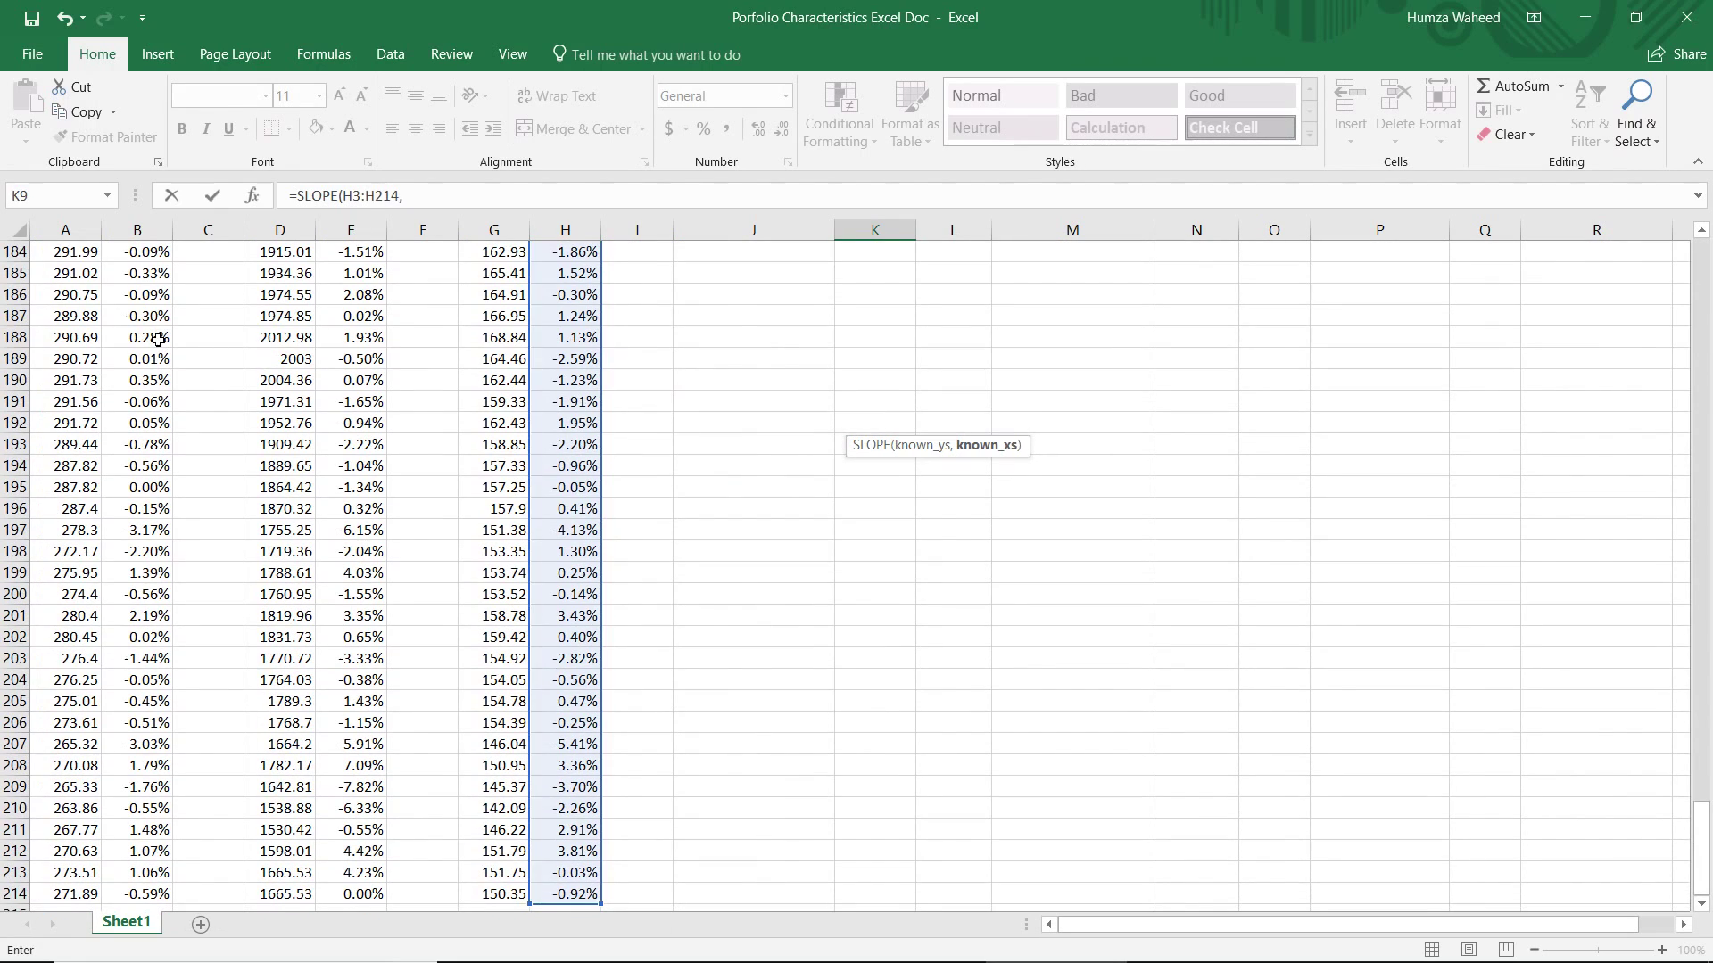
pyautogui.press('Up')
pyautogui.press('Left')
pyautogui.press('Left')
pyautogui.press('Left')
pyautogui.press('Left')
pyautogui.press('Left')
pyautogui.press('Left')
pyautogui.press('Left')
pyautogui.press('Left')
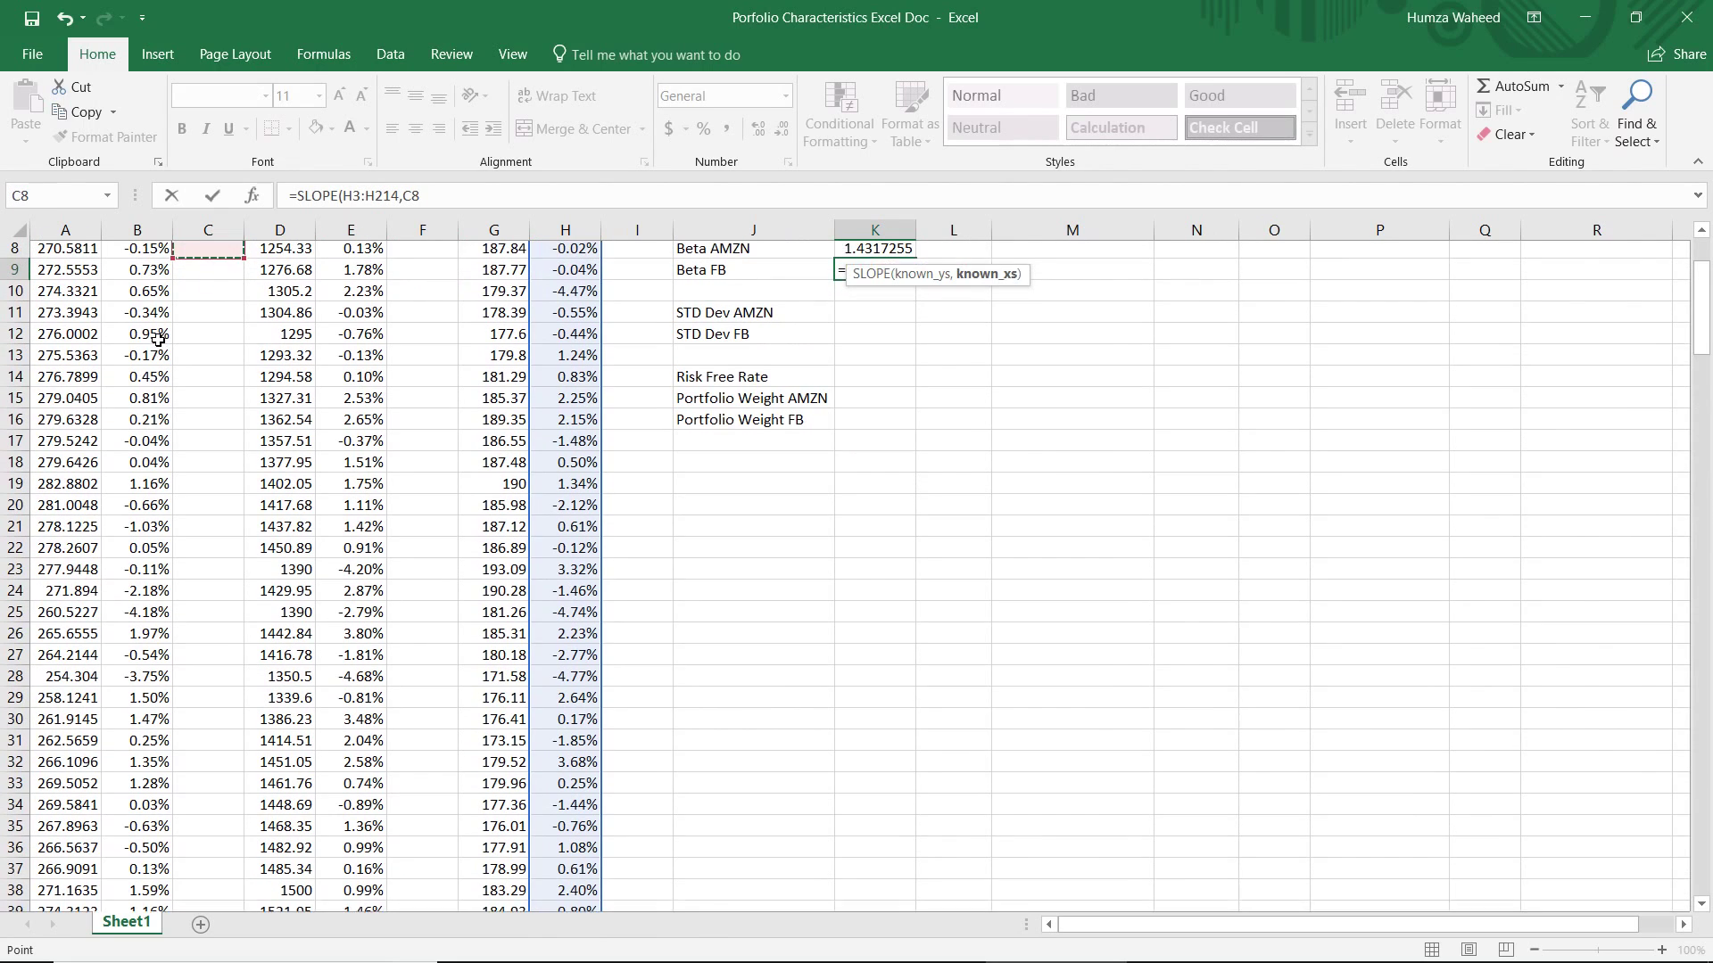
pyautogui.press('Left')
pyautogui.press('Up')
pyautogui.press('Up')
pyautogui.press('Up')
pyautogui.press('Up')
pyautogui.press('Up')
pyautogui.press('Up')
pyautogui.press('Up')
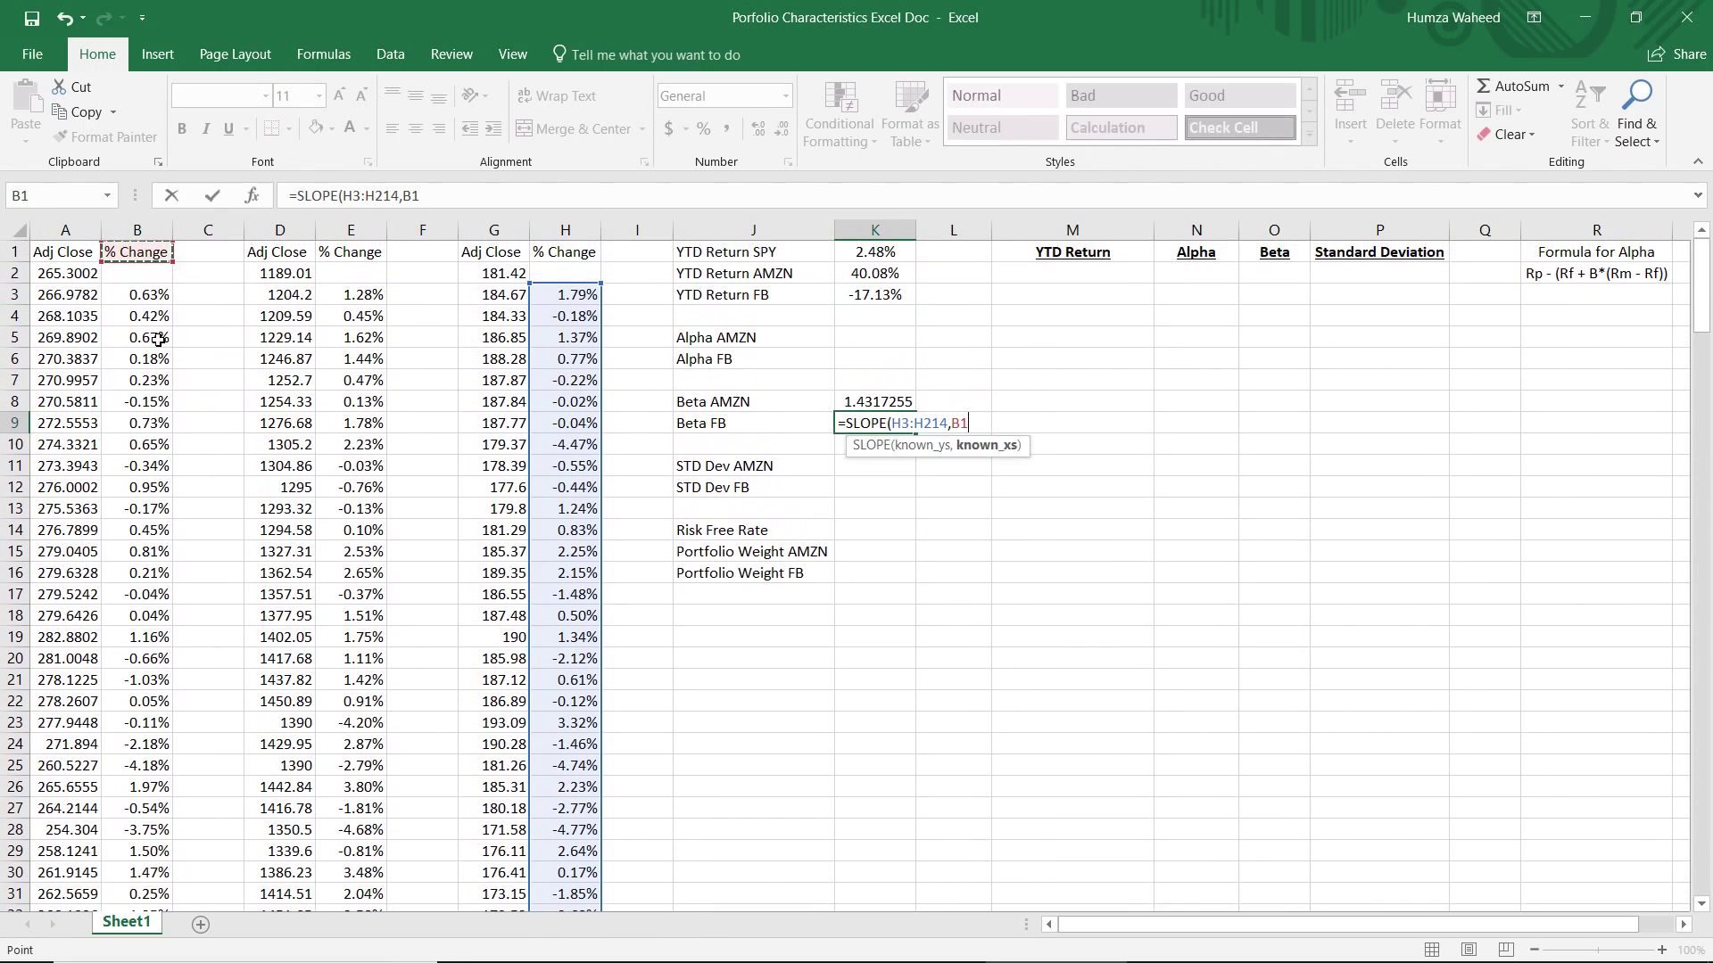
pyautogui.press('Down')
pyautogui.press('Down')
pyautogui.hotkey('ctrl', 'shift', 'Down')
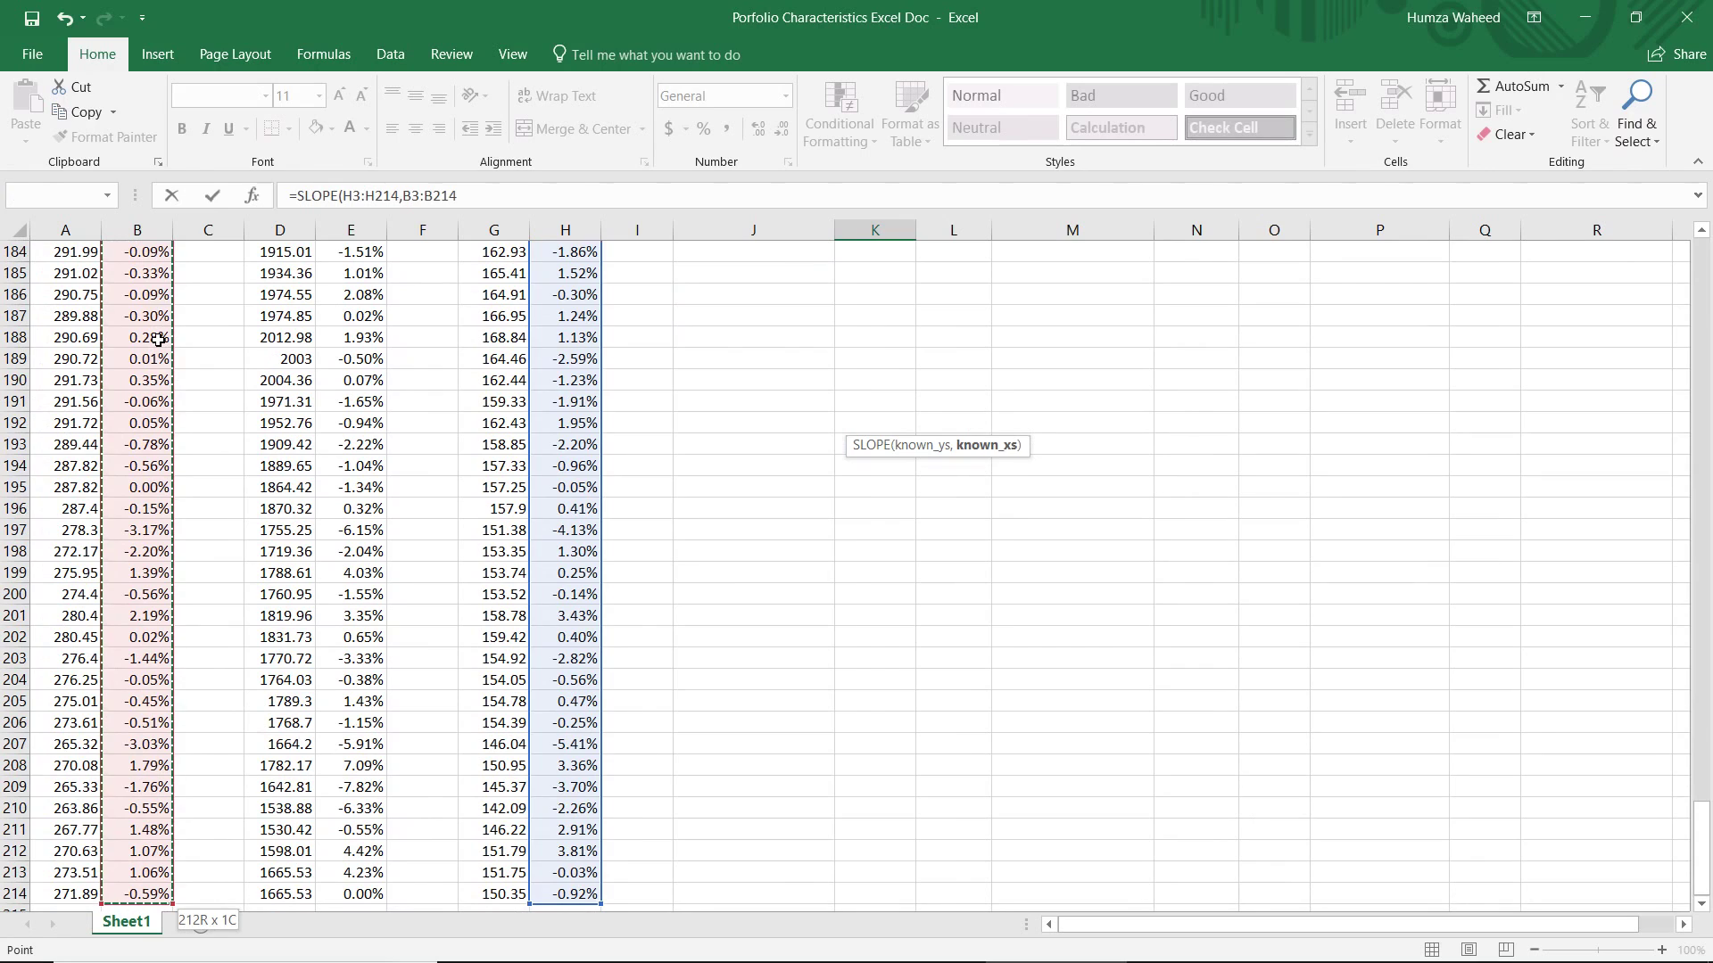
pyautogui.press('Return')
# Format both betas in K8:K9 with two decimals, showing 1.43 and 1.30
pyautogui.press('Up')
pyautogui.press('Up')
pyautogui.press('Up')
pyautogui.press('Up')
pyautogui.press('Up')
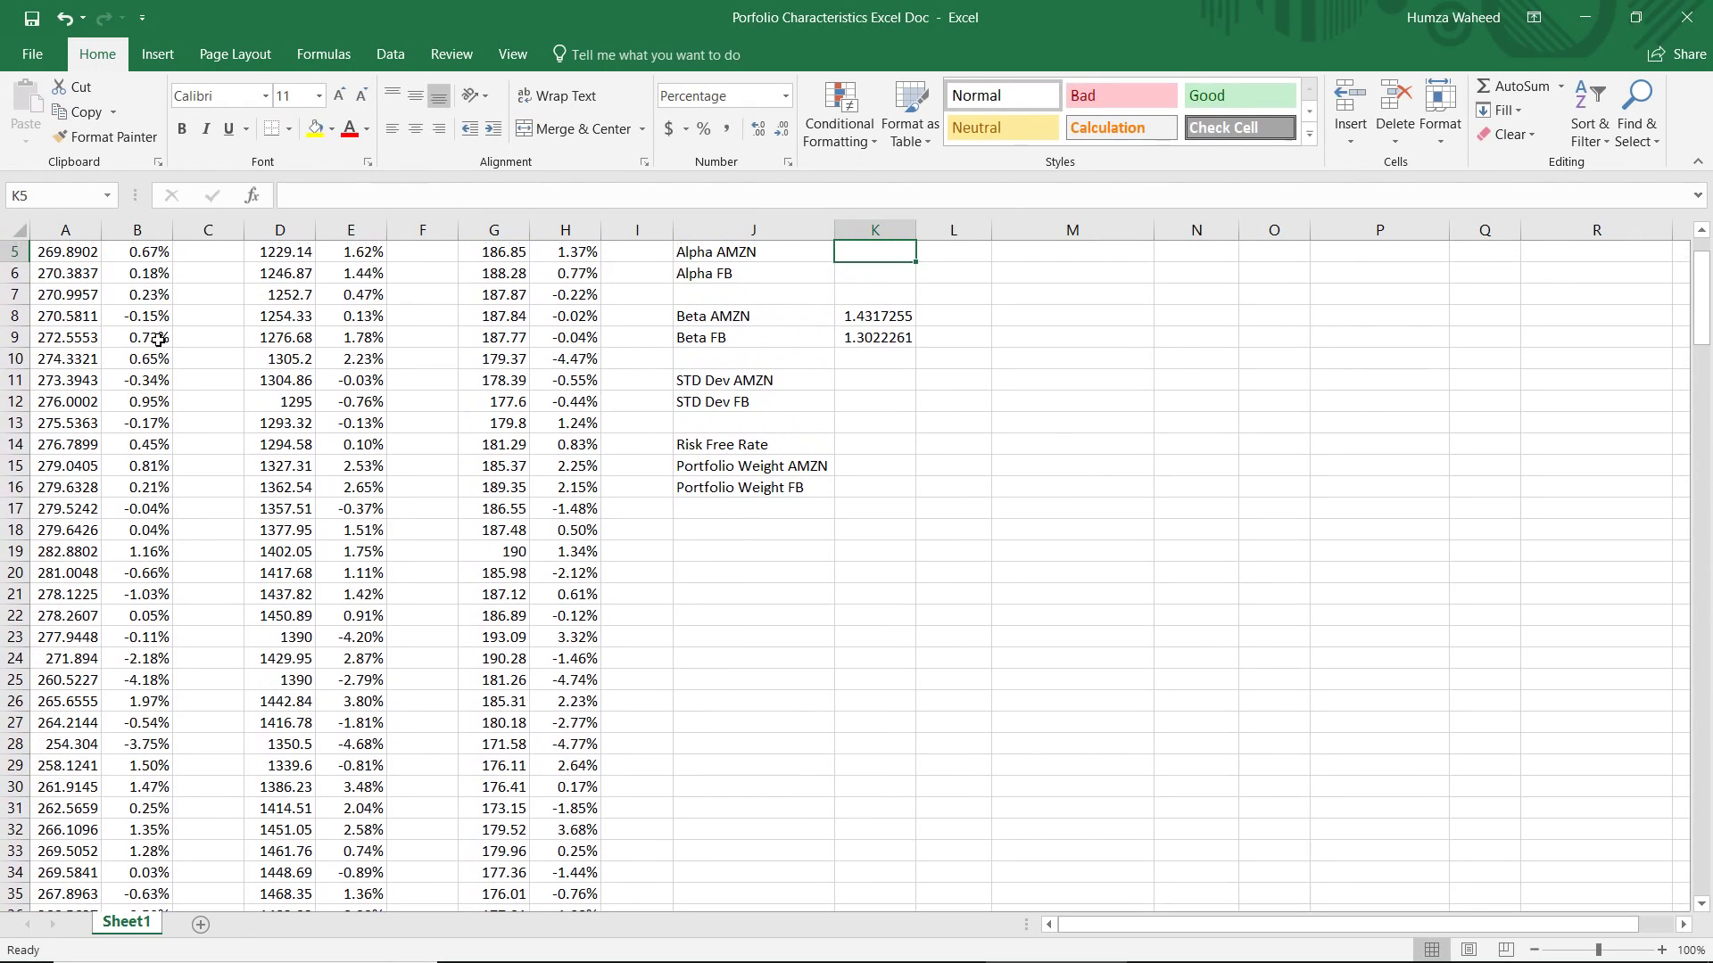
pyautogui.press('Down')
pyautogui.press('Down')
pyautogui.press('Down')
pyautogui.hotkey('shift', 'Down')
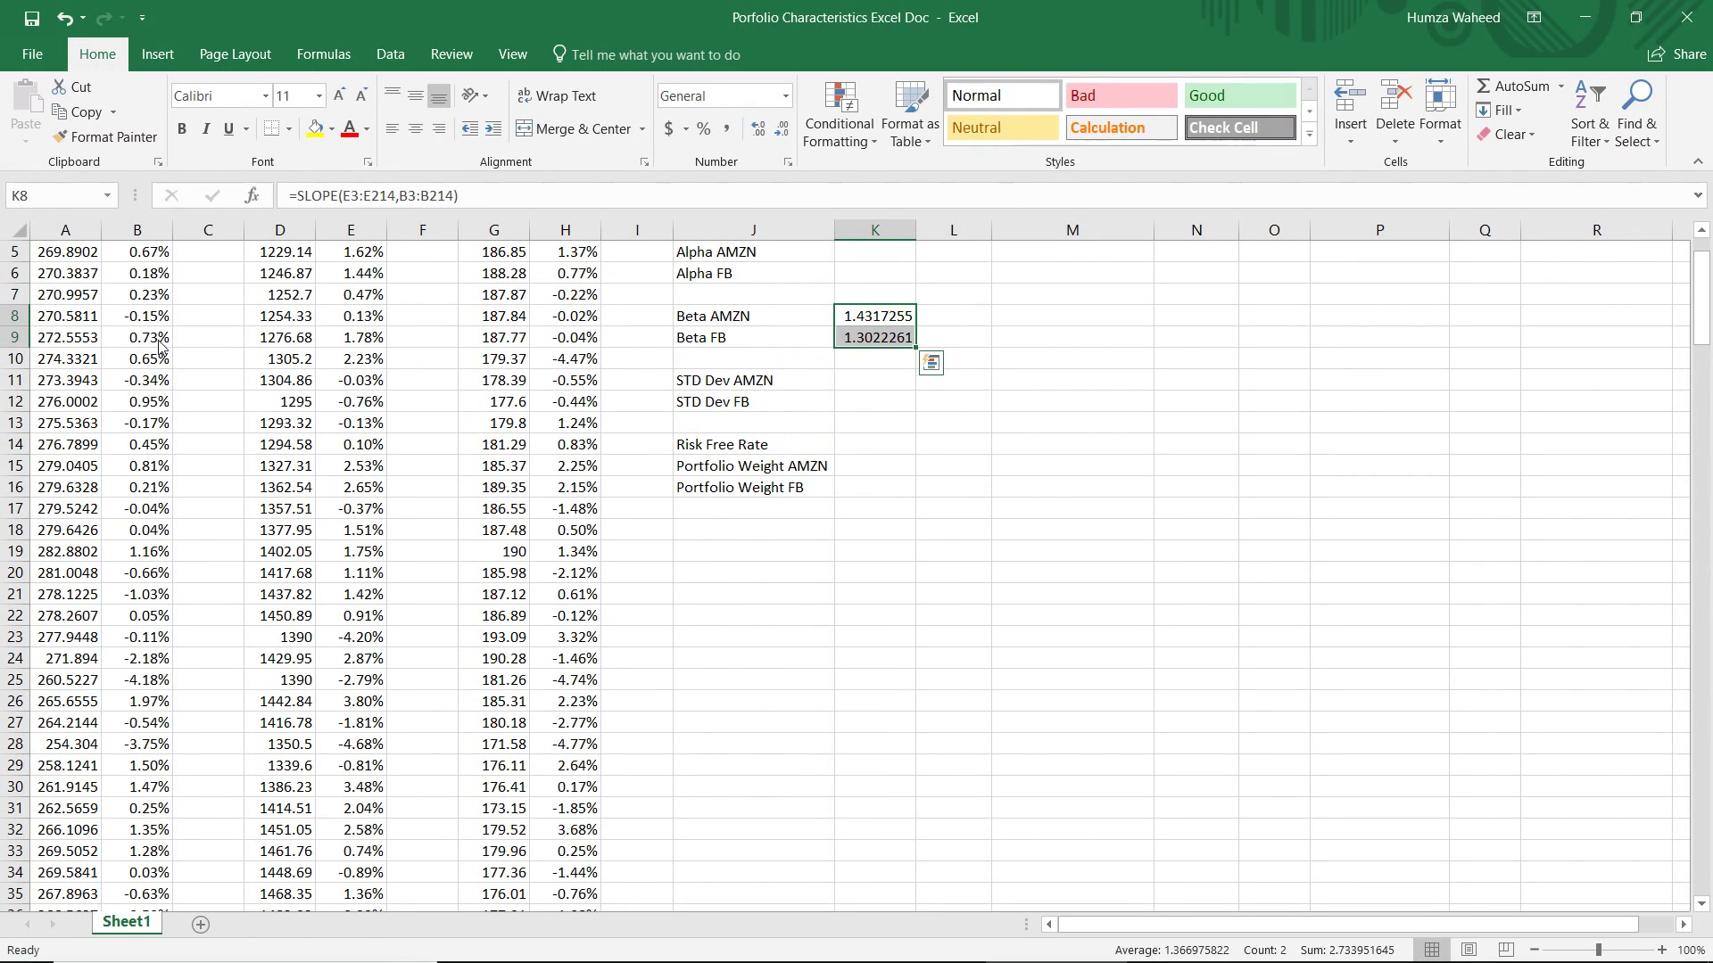
pyautogui.hotkey('ctrl', 'shift', '2')
pyautogui.hotkey('ctrl', 'shift', '1')
pyautogui.press('Right')
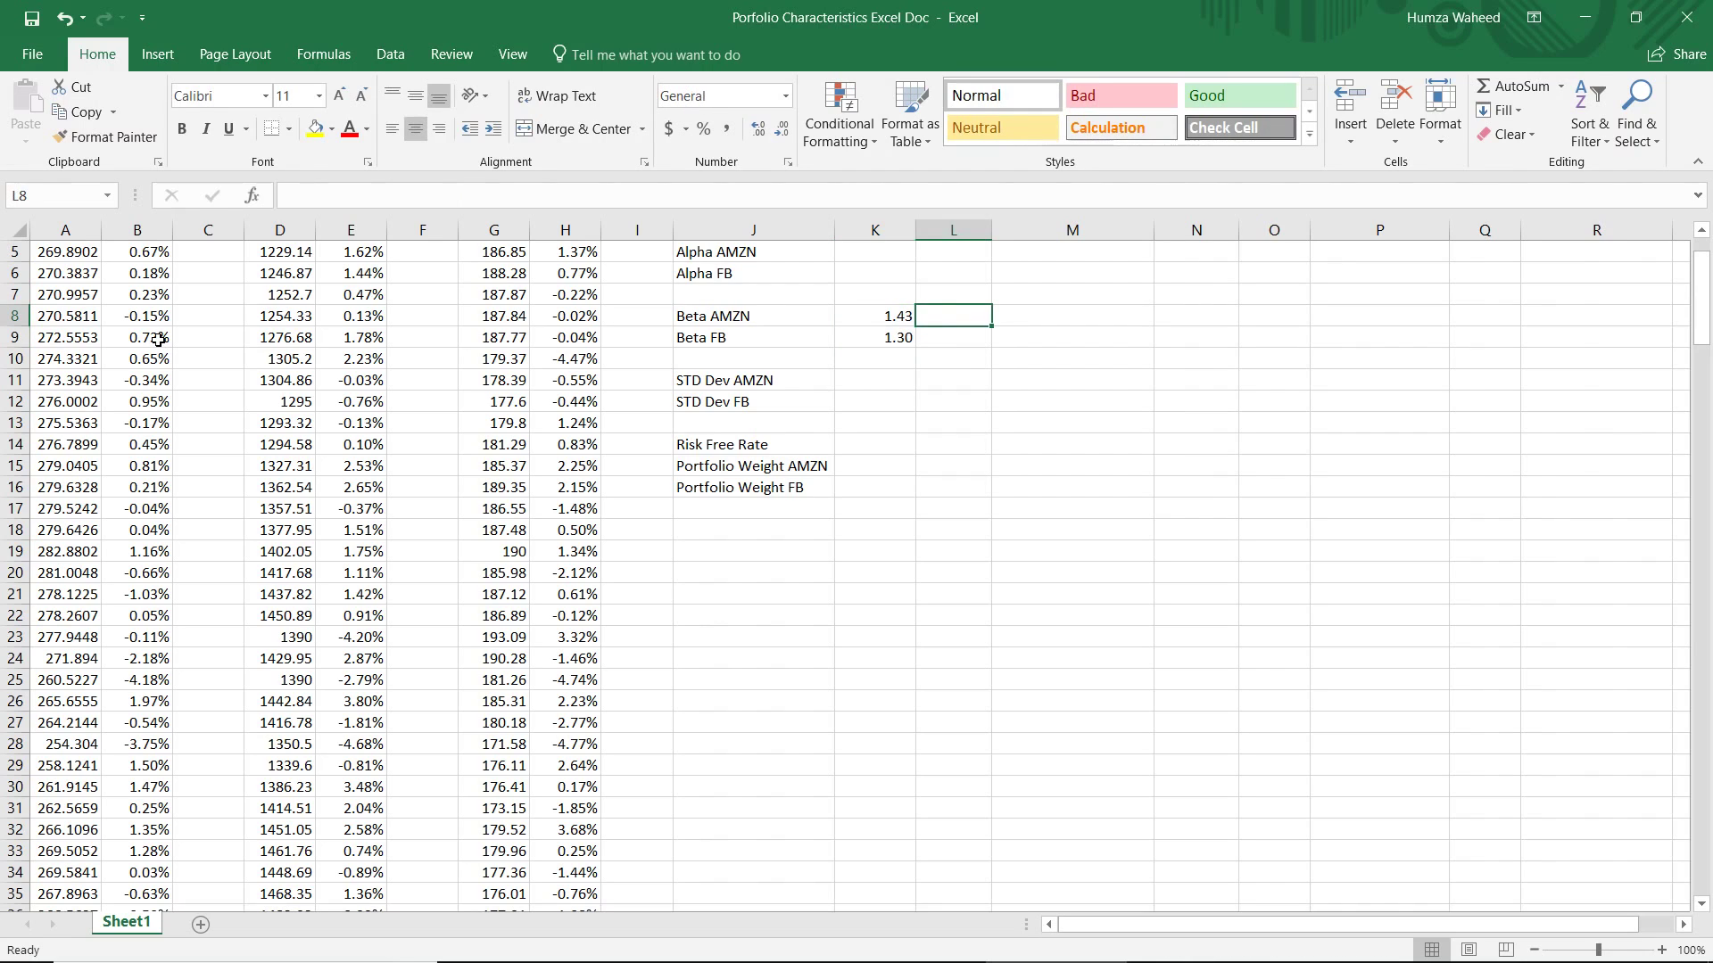
pyautogui.press('Left')
pyautogui.press('Up')
pyautogui.press('Up')
pyautogui.press('Up')
pyautogui.press('Up')
pyautogui.press('Up')
pyautogui.press('Up')
pyautogui.press('Up')
pyautogui.press('Down')
pyautogui.press('Down')
pyautogui.press('Down')
pyautogui.press('Down')
pyautogui.press('Down')
pyautogui.press('Down')
pyautogui.press('Down')
pyautogui.press('Down')
pyautogui.press('Down')
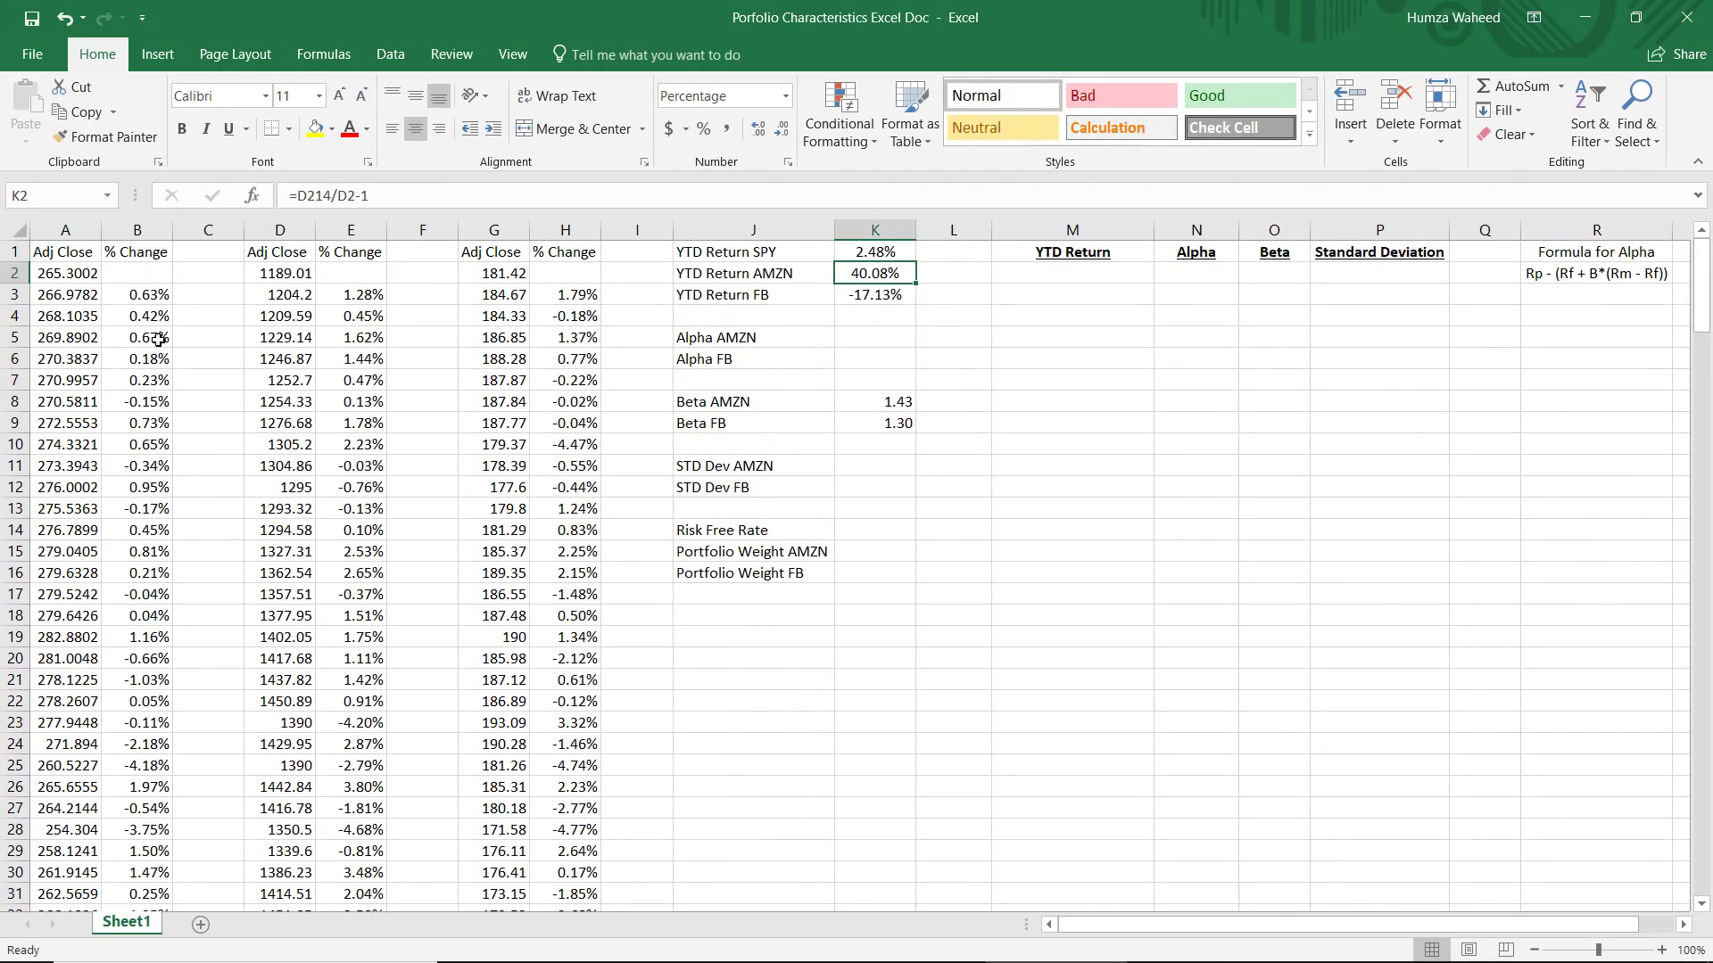
pyautogui.press('Down')
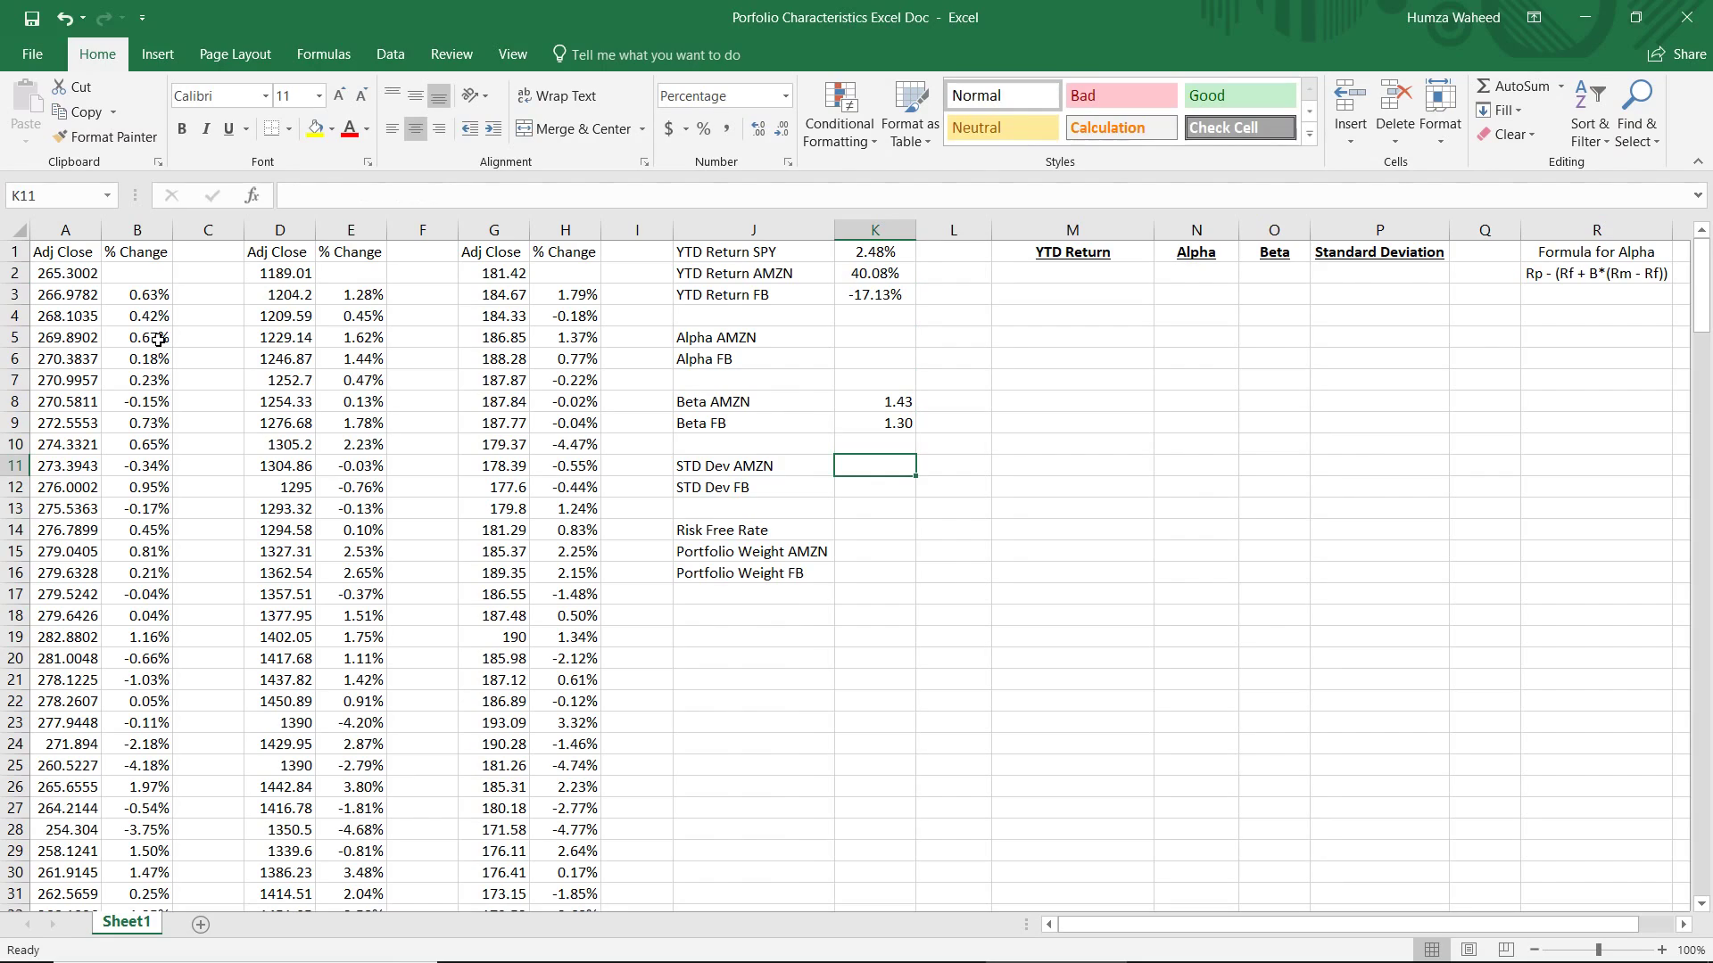
# Enter =STDEV.P(E3:E214) in K11 for AMZN's standard deviation, giving 1.98%
pyautogui.write('=ST')
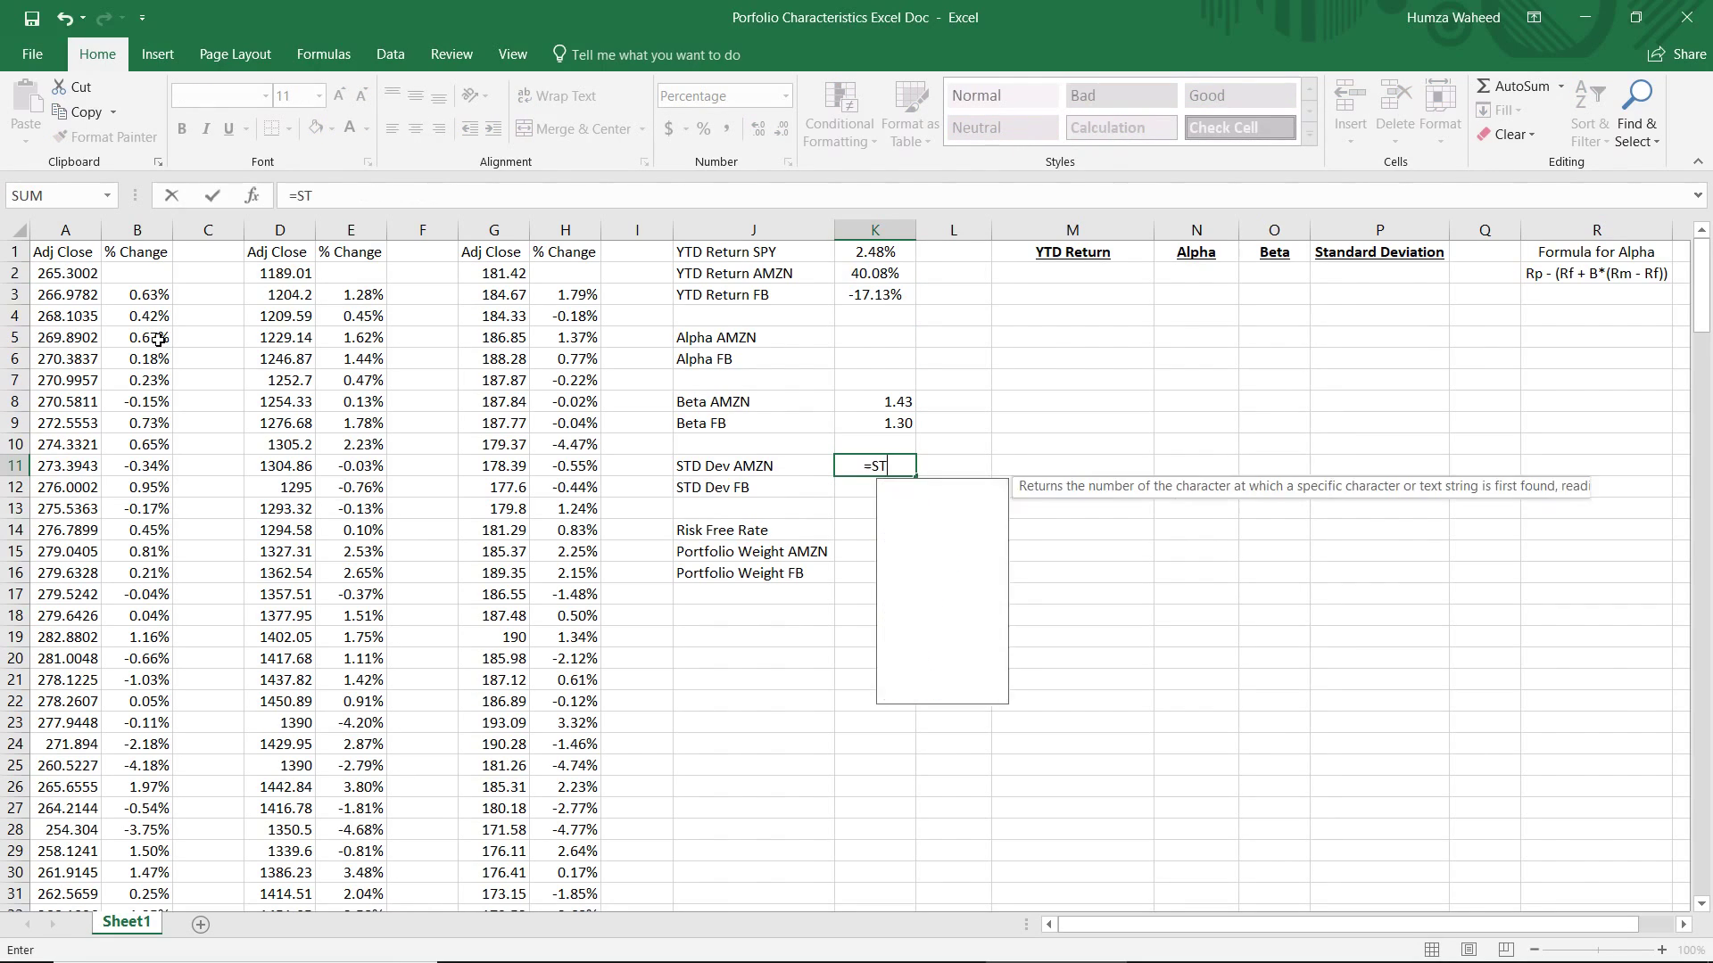
pyautogui.press('Down')
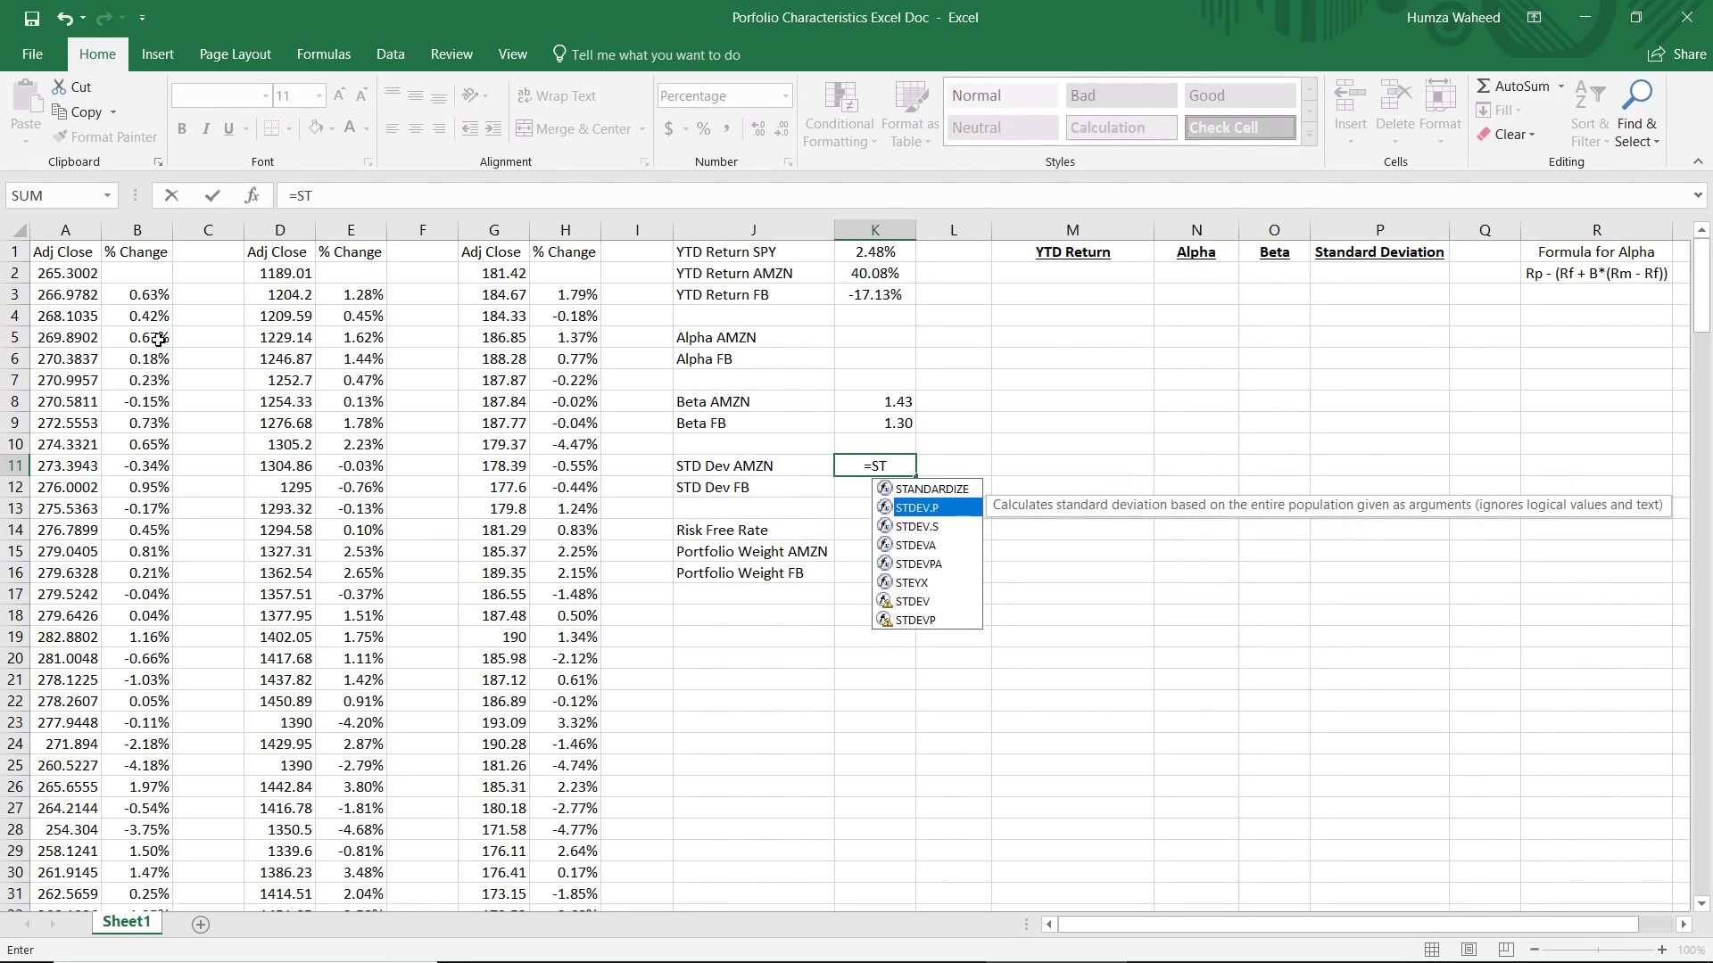
pyautogui.press('Tab')
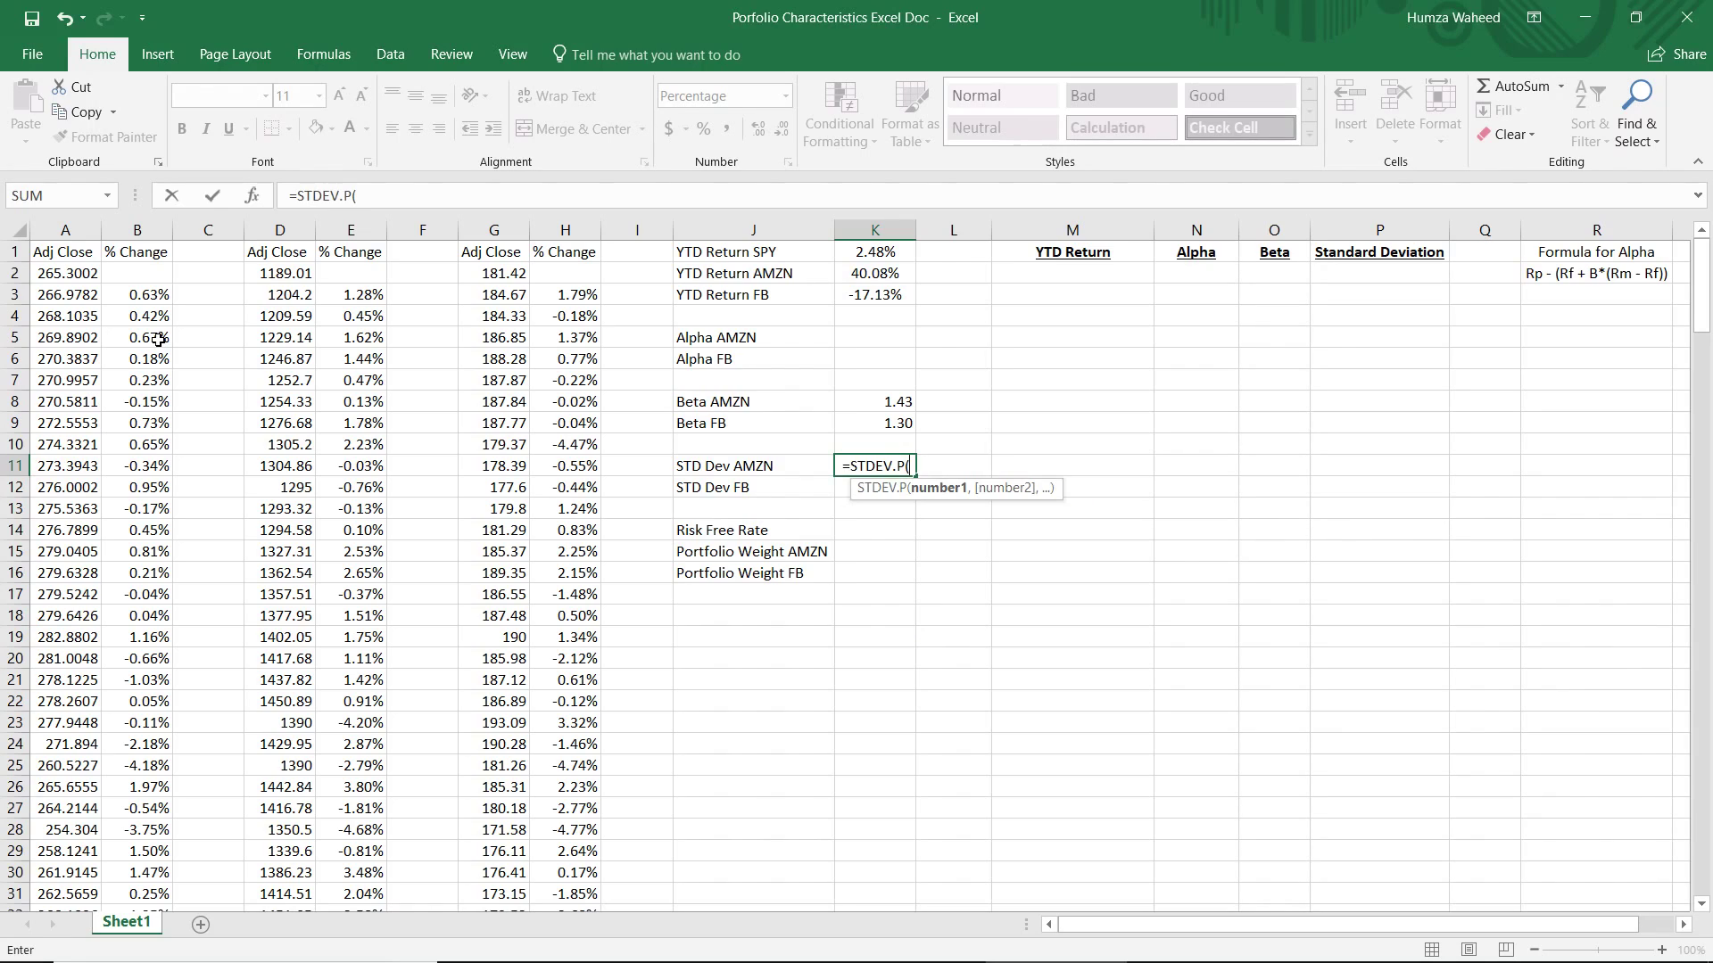
pyautogui.press('Left')
pyautogui.press('Left')
pyautogui.press('Left')
pyautogui.press('Left')
pyautogui.press('Up')
pyautogui.press('Left')
pyautogui.press('Up')
pyautogui.press('Up')
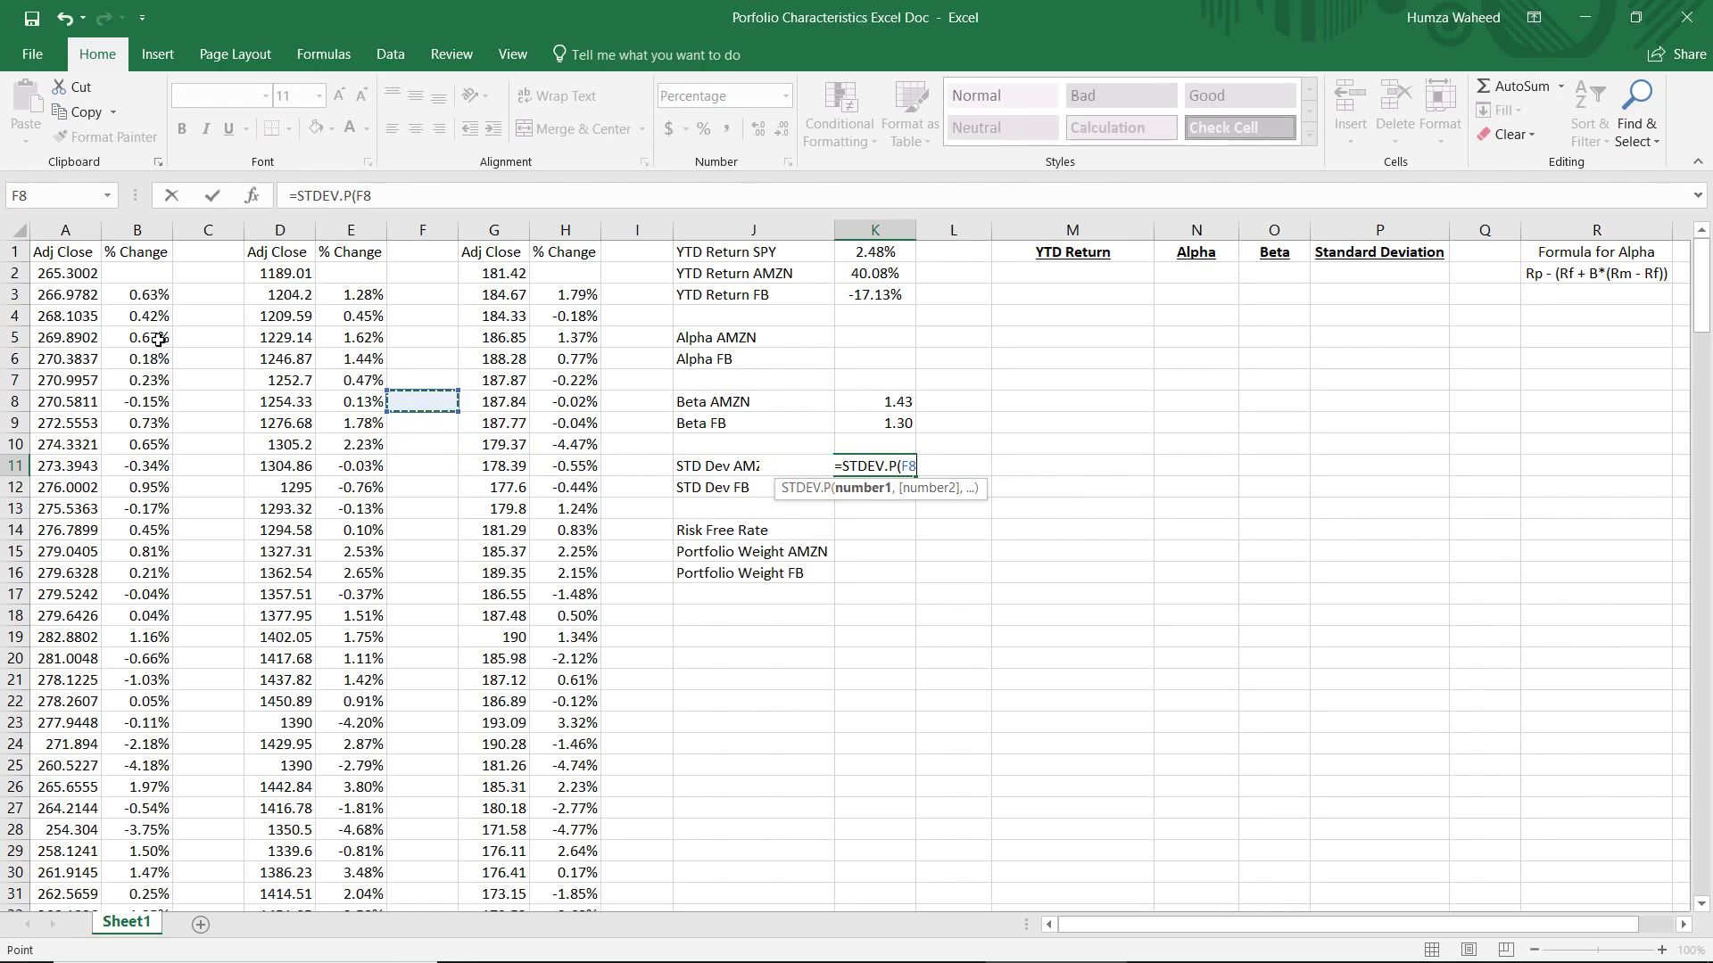
pyautogui.press('Left')
pyautogui.press('Up')
pyautogui.press('Up')
pyautogui.press('Up')
pyautogui.press('Up')
pyautogui.press('Up')
pyautogui.press('Left')
pyautogui.press('Up')
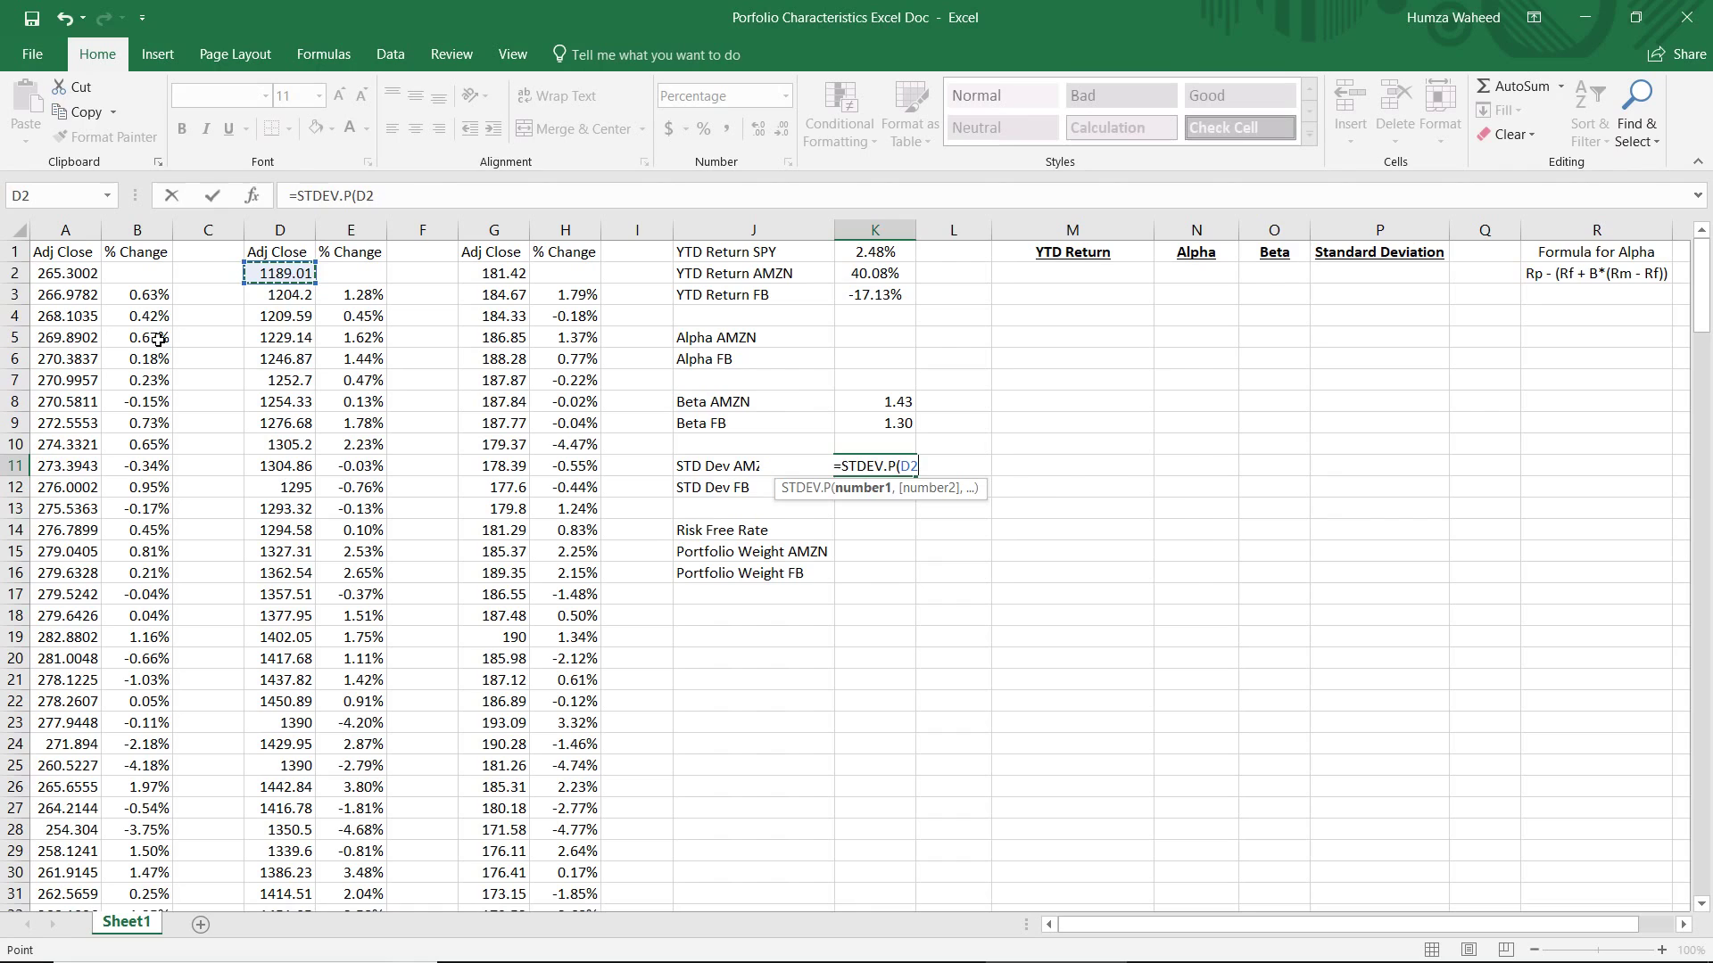
pyautogui.hotkey('ctrl', 'shift', 'Down')
pyautogui.hotkey('ctrl', 'shift', 'Down')
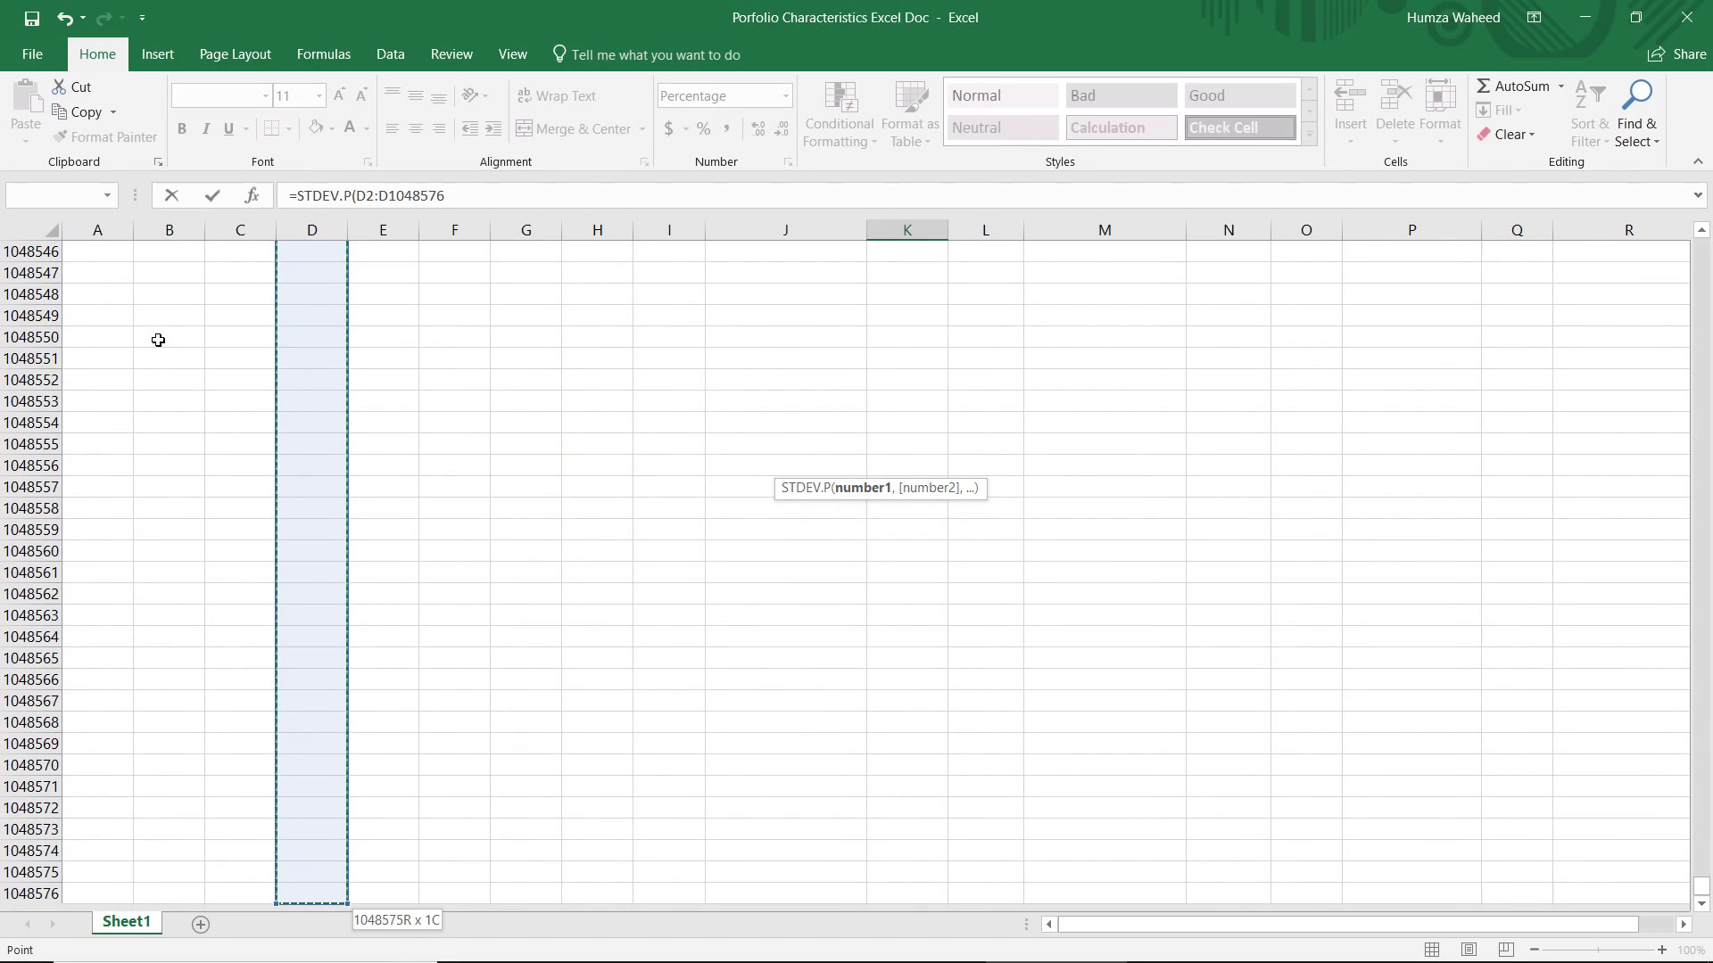
pyautogui.hotkey('ctrl', 'shift', 'Up')
pyautogui.press('Right')
pyautogui.press('Up')
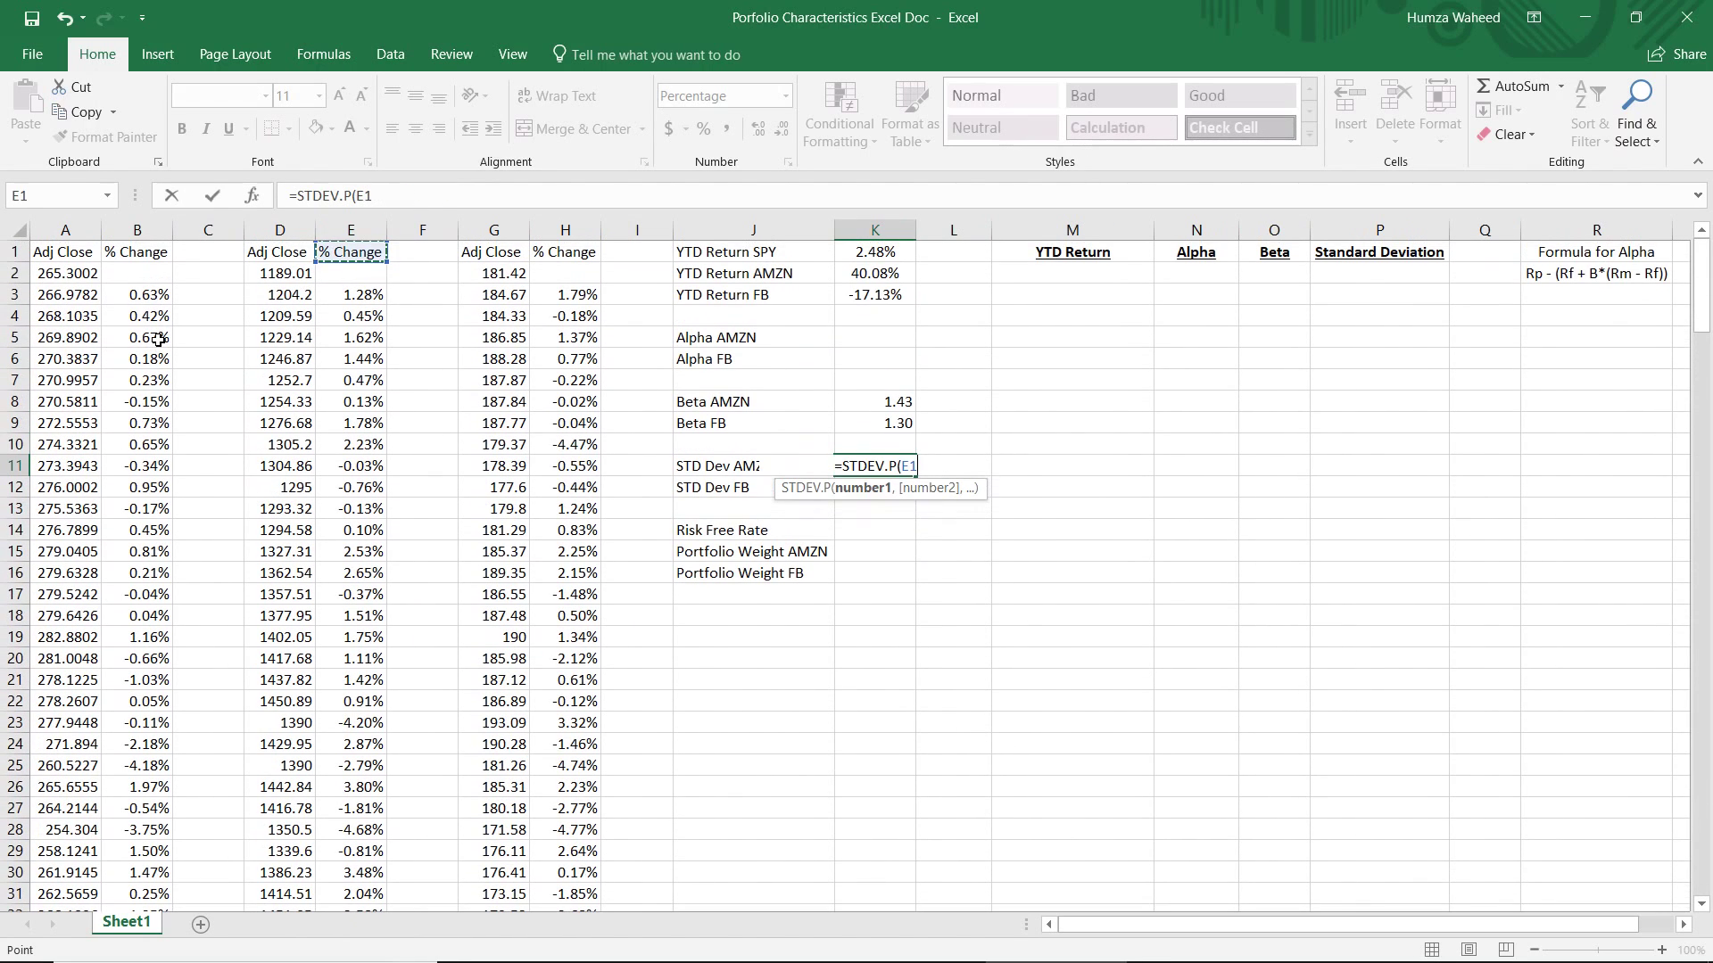
pyautogui.press('Down')
pyautogui.press('Down')
pyautogui.hotkey('ctrl', 'shift', 'Down')
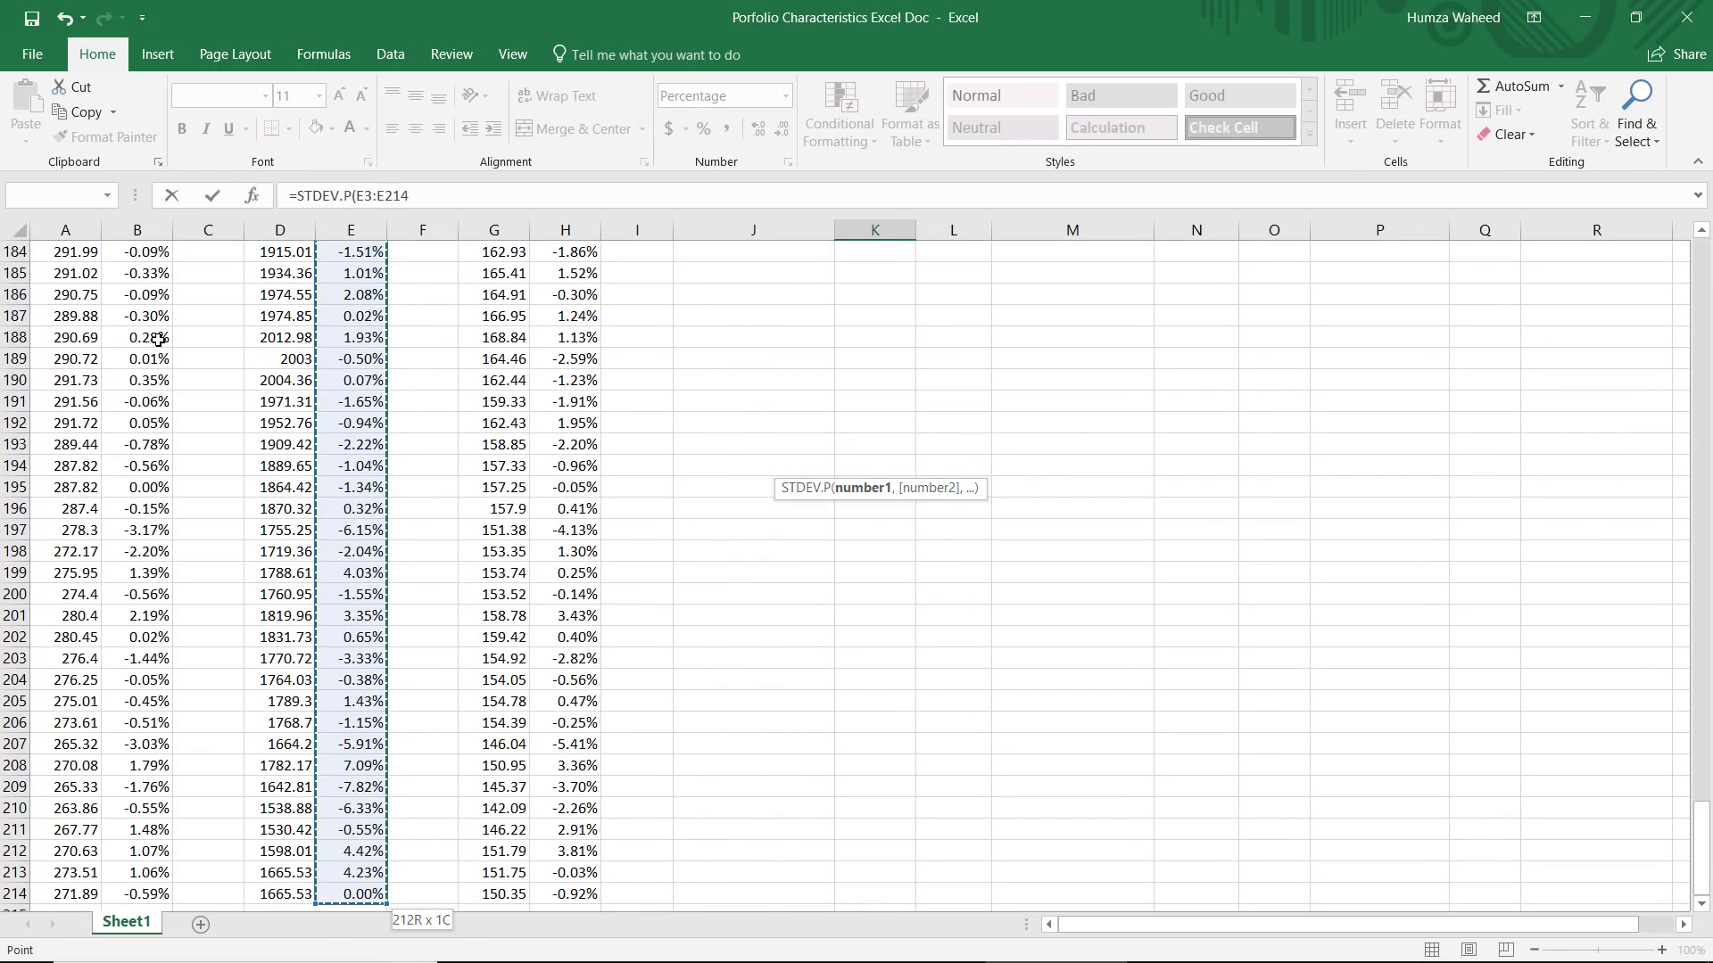
pyautogui.press('Return')
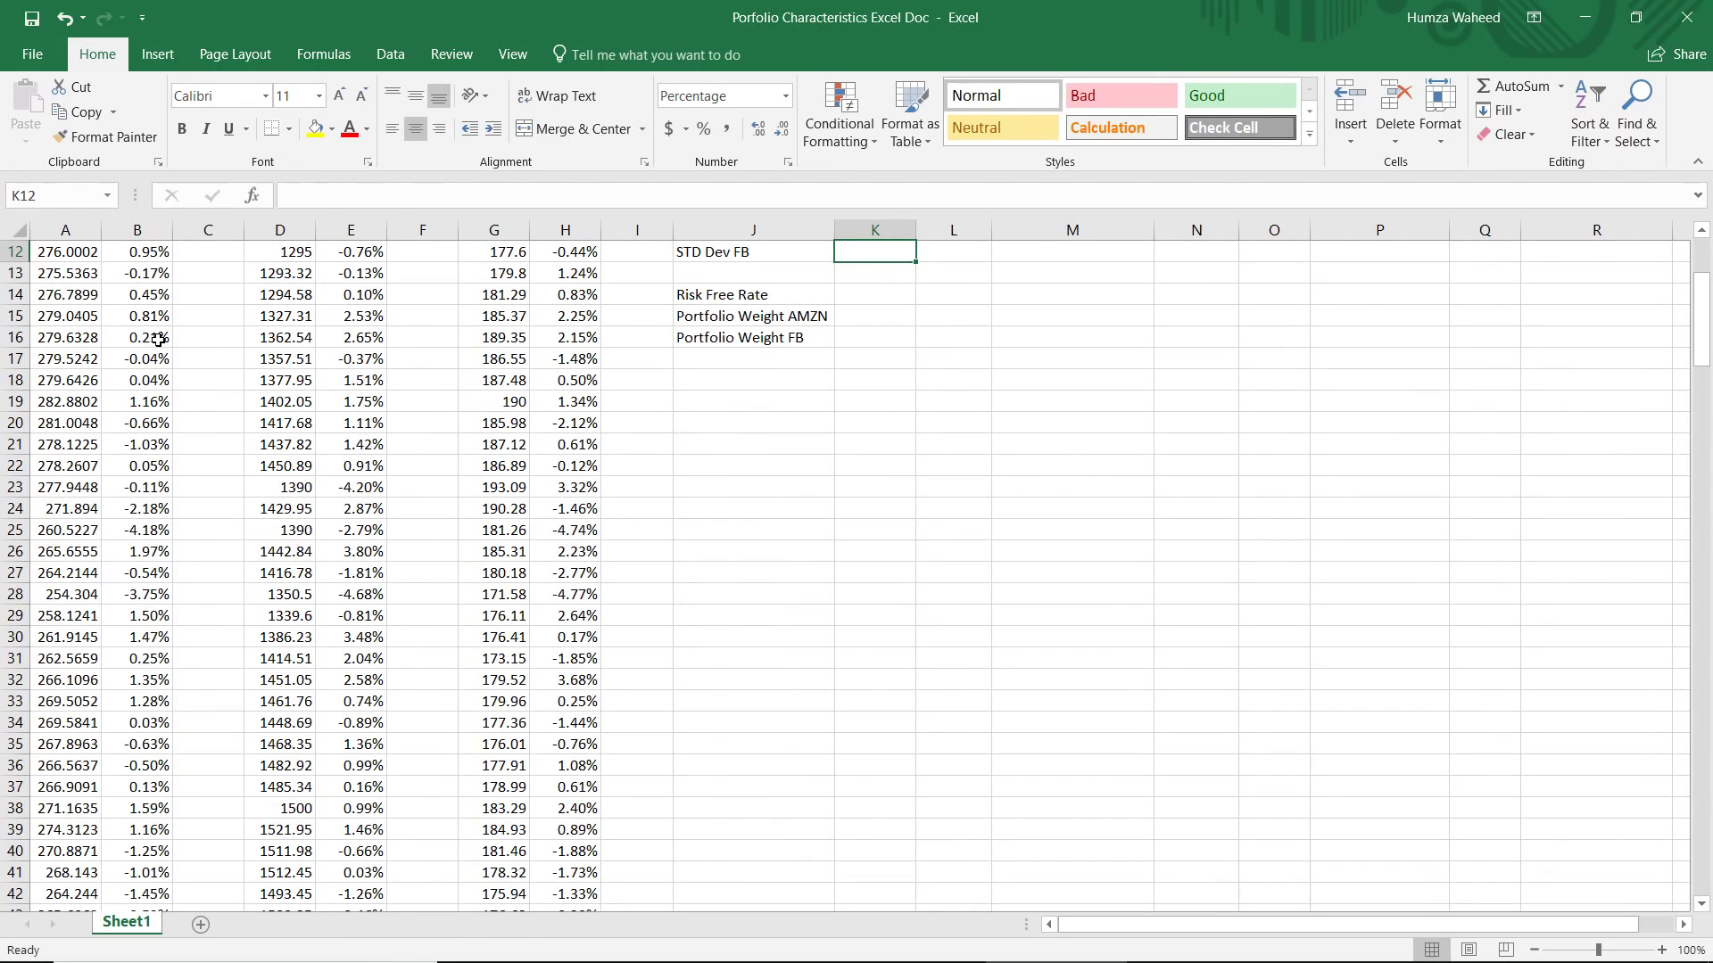
# Enter =STDEV.P(H3:H214) in K12 for FB's standard deviation, giving 2.32%
pyautogui.scroll(1, 158, 340)
pyautogui.write('=')
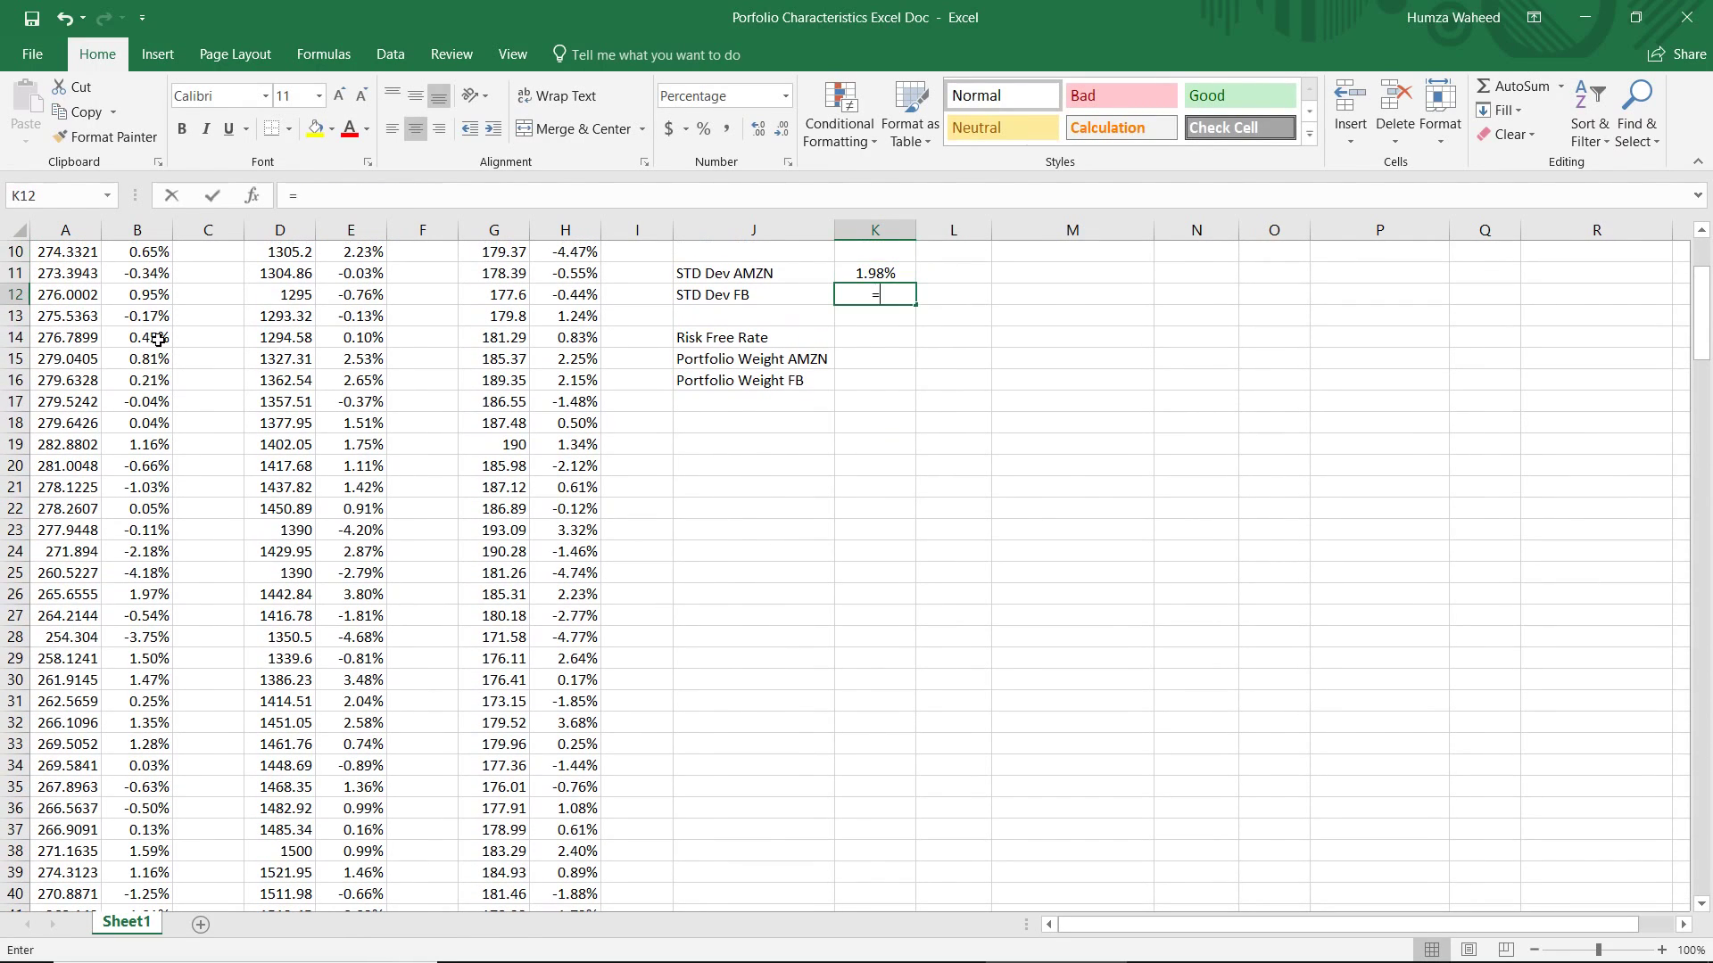
pyautogui.write('ST')
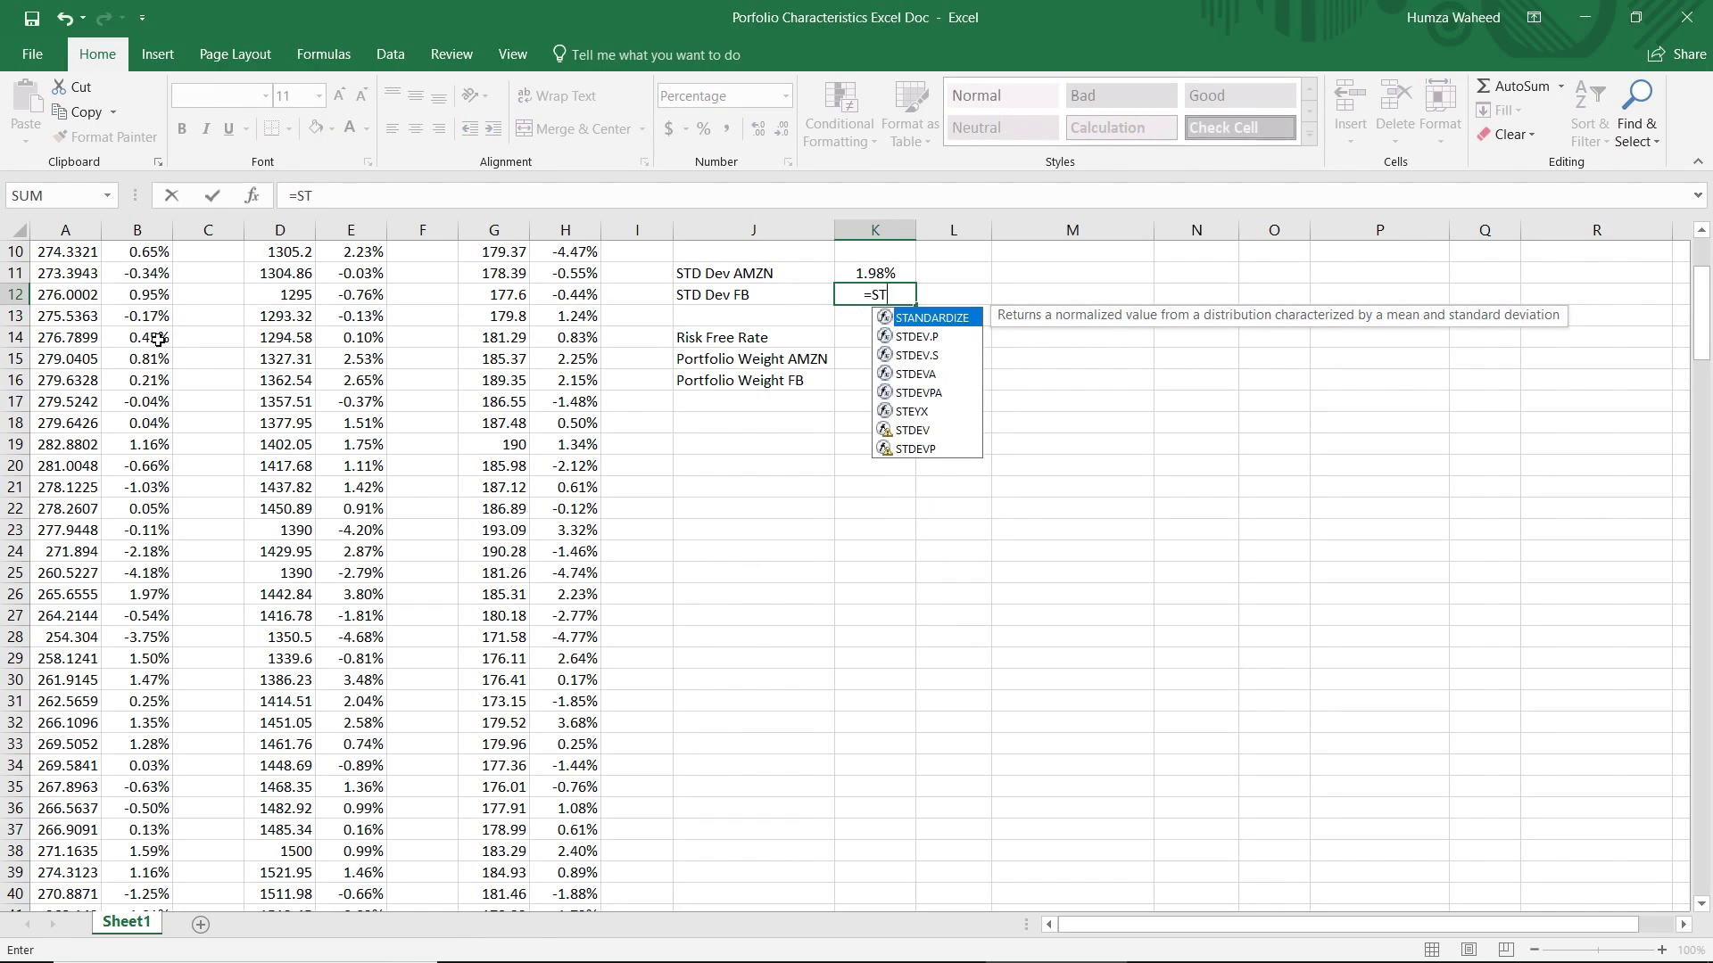
pyautogui.press('Down')
pyautogui.press('Tab')
pyautogui.press('Left')
pyautogui.press('Left')
pyautogui.press('Left')
pyautogui.press('Left')
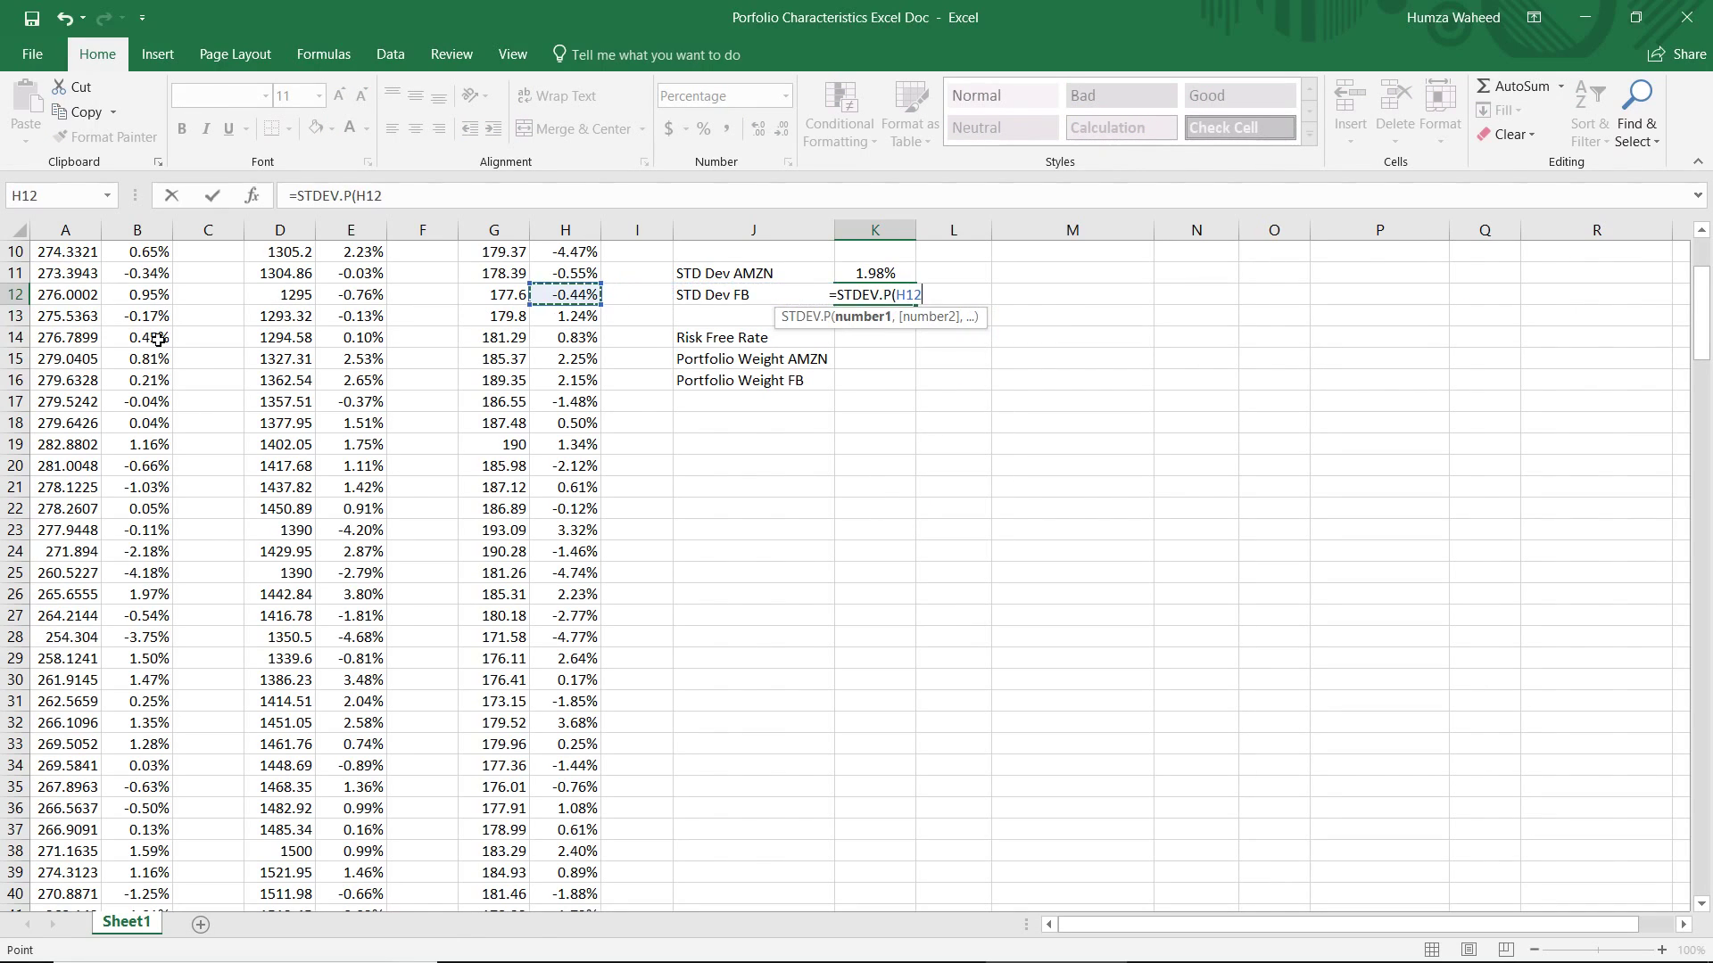
pyautogui.press('Right')
pyautogui.press('Up')
pyautogui.press('Up')
pyautogui.press('Up')
pyautogui.press('Up')
pyautogui.press('Up')
pyautogui.press('Up')
pyautogui.press('Up')
pyautogui.press('Up')
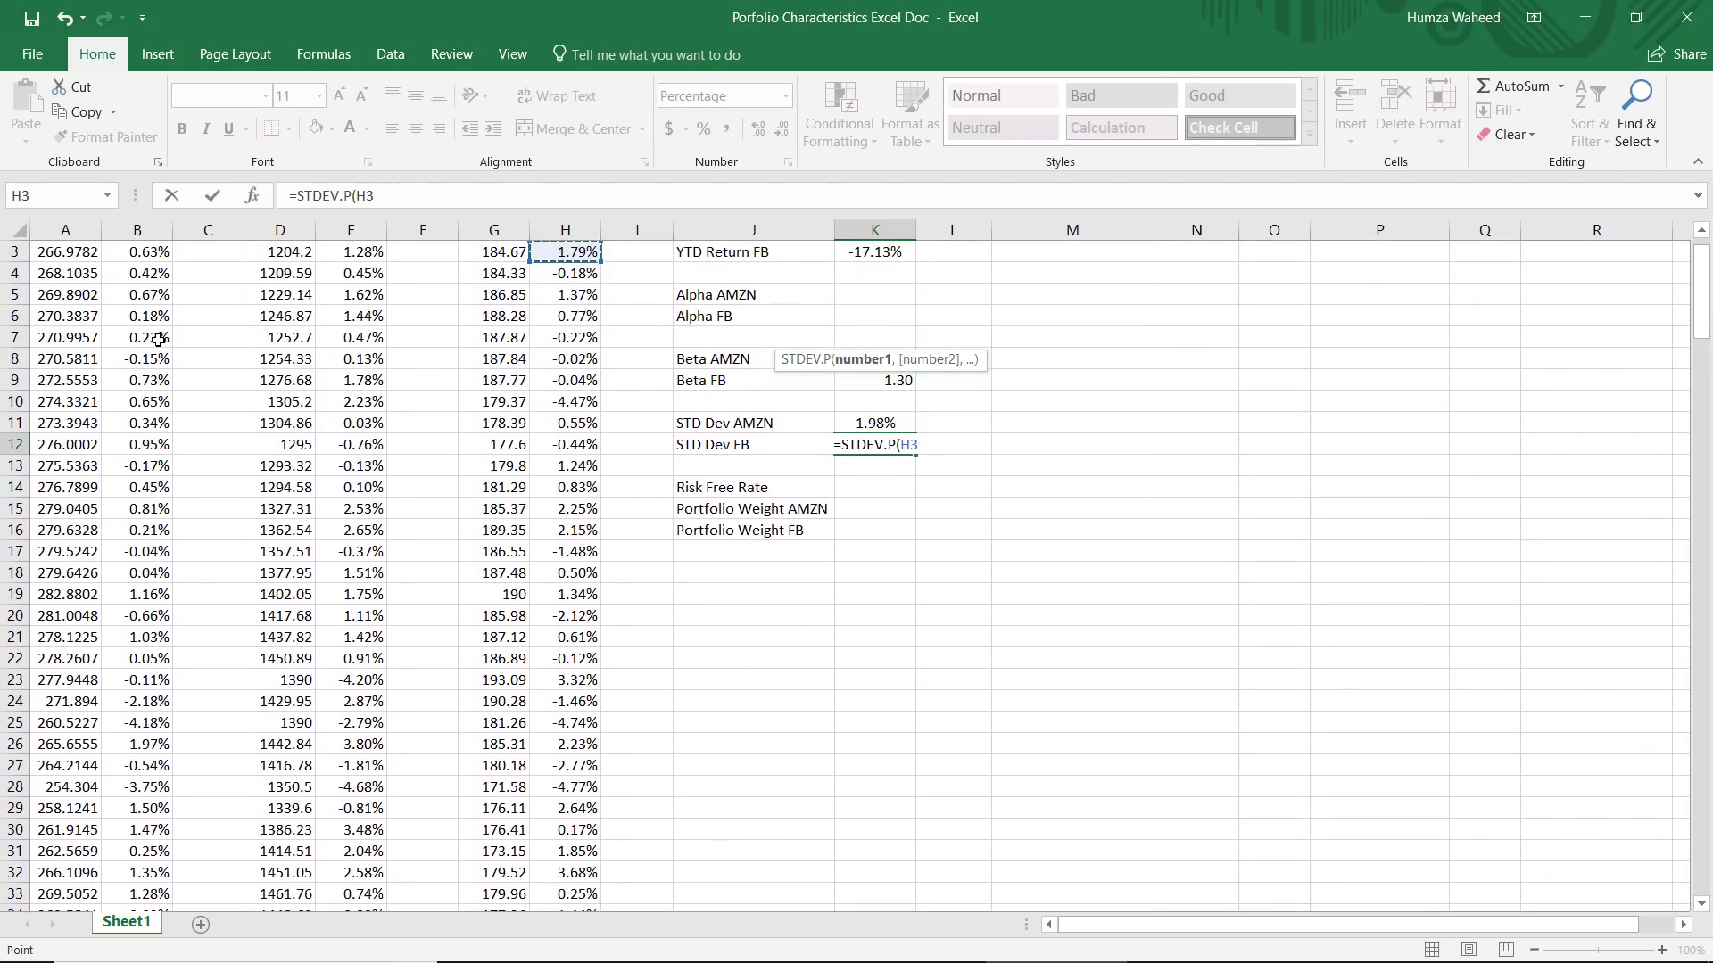
pyautogui.press('Up')
pyautogui.hotkey('ctrl', 'shift', 'Down')
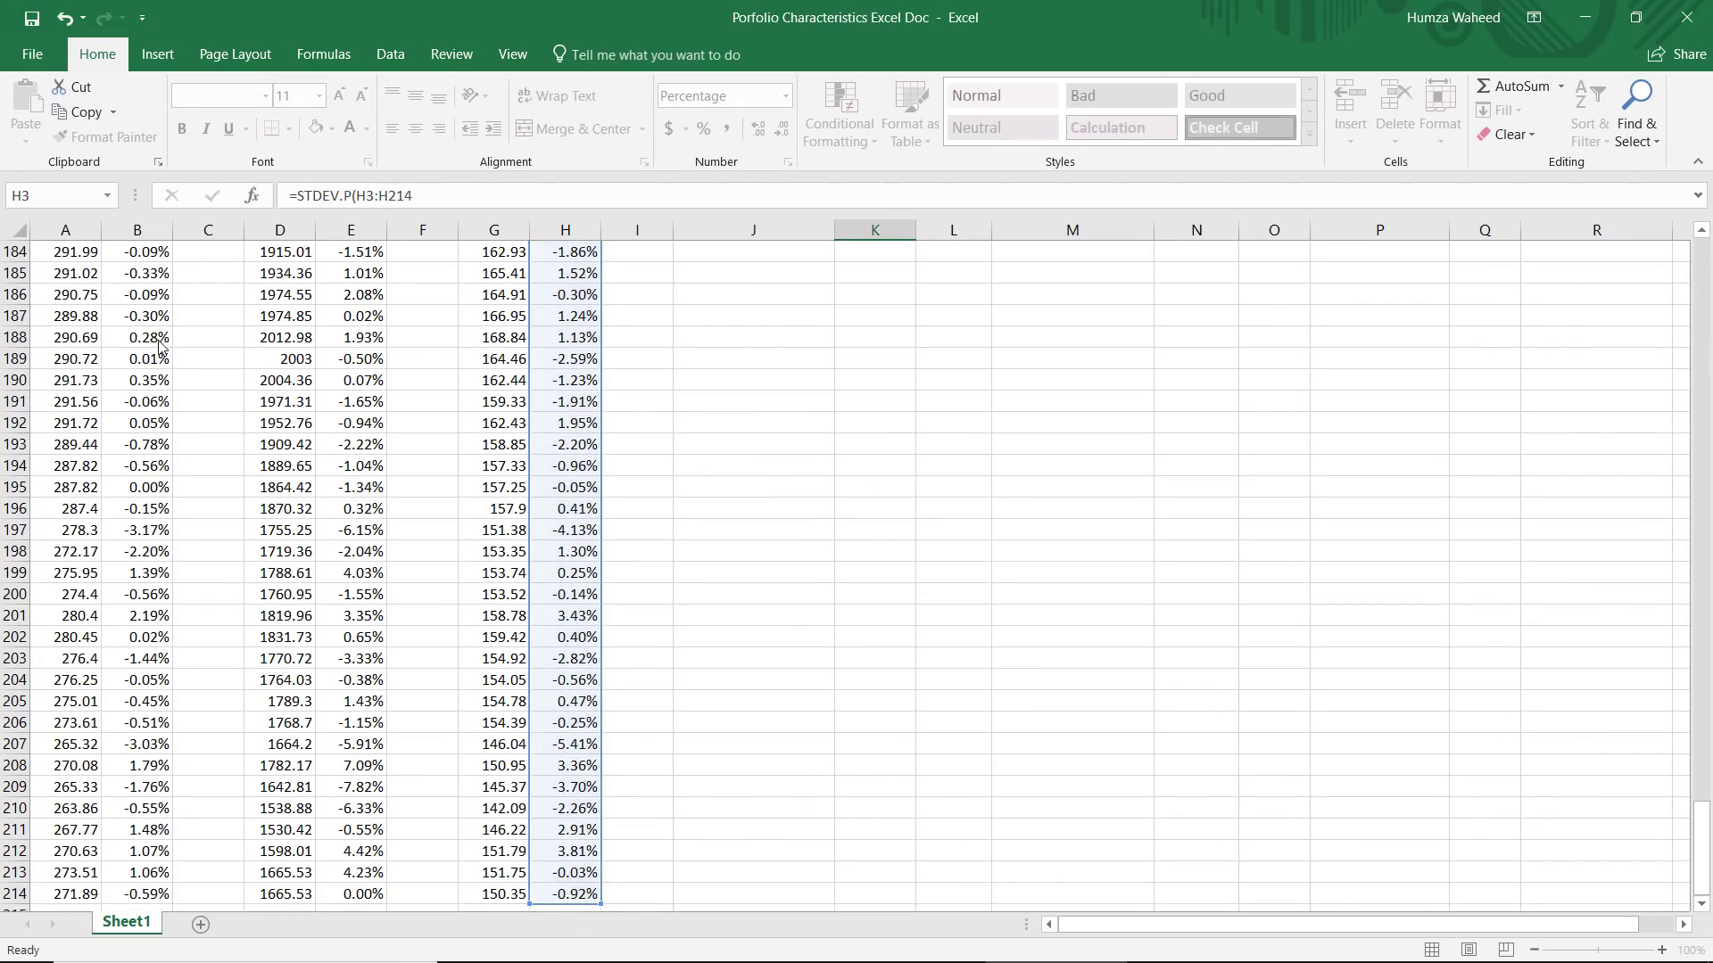
pyautogui.hotkey('ctrl', 'Return')
pyautogui.press('Left')
pyautogui.press('Left')
pyautogui.press('Up')
pyautogui.press('Up')
pyautogui.press('Up')
pyautogui.press('Up')
pyautogui.press('Up')
pyautogui.press('Up')
pyautogui.press('Up')
pyautogui.press('Up')
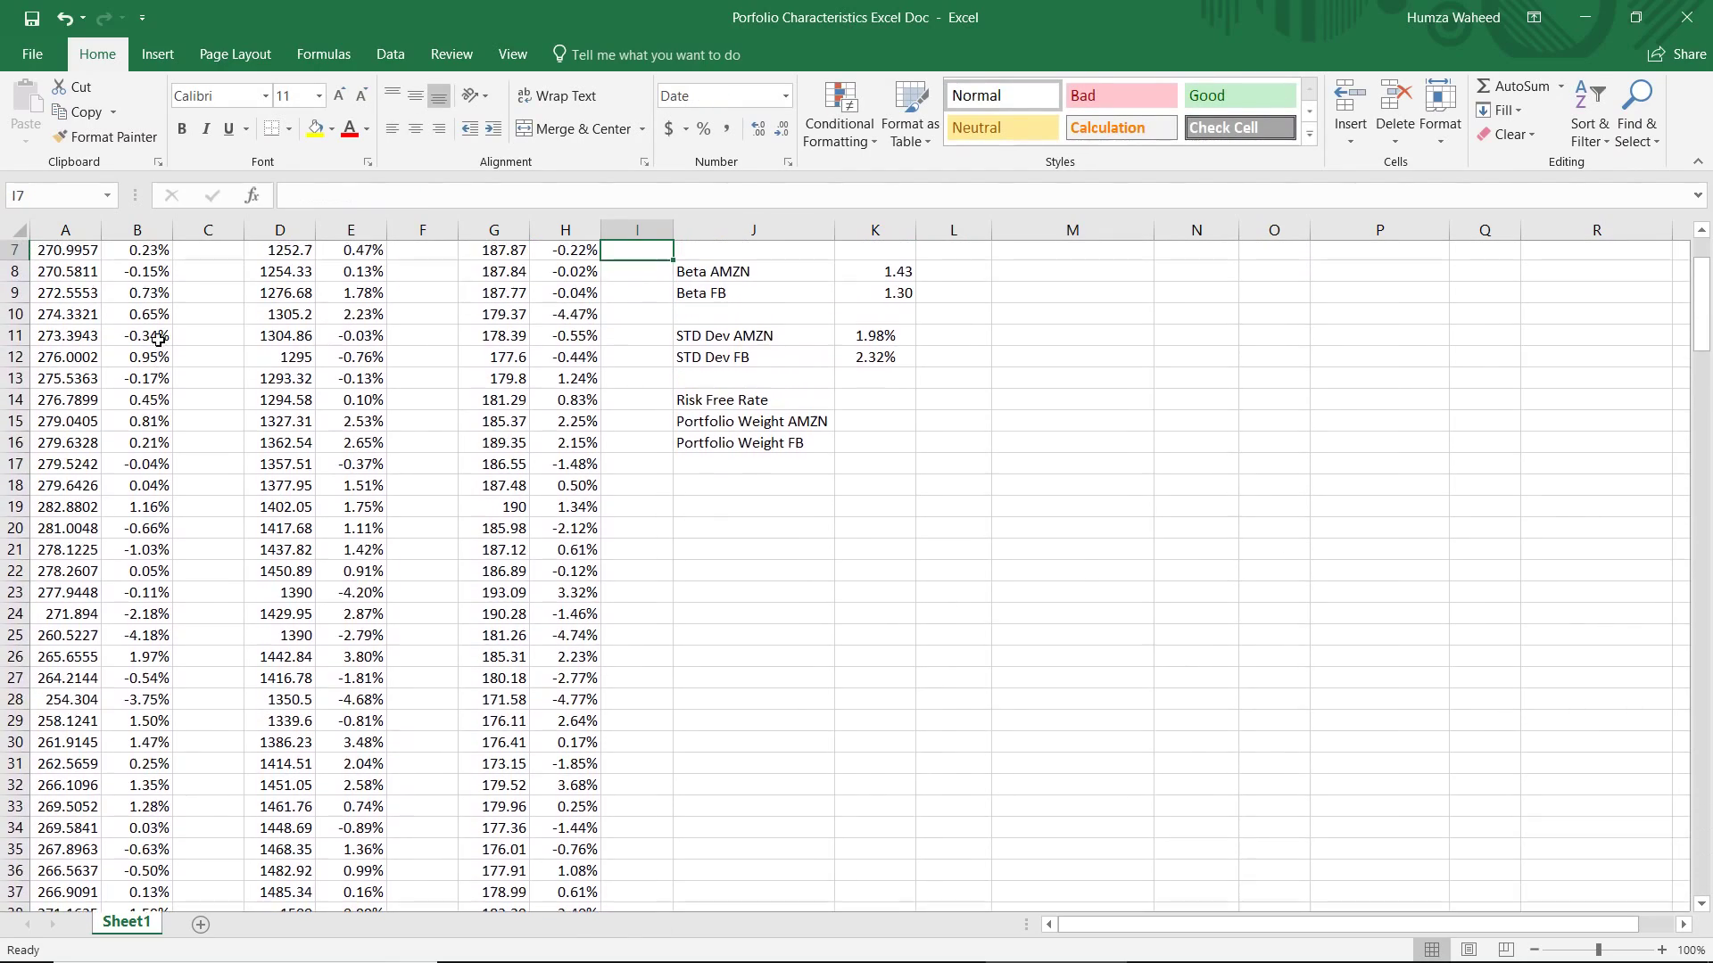
pyautogui.press('Up')
pyautogui.press('Up')
pyautogui.press('Up')
# Review the beta and standard deviation results in column K
pyautogui.press('Right')
pyautogui.press('Right')
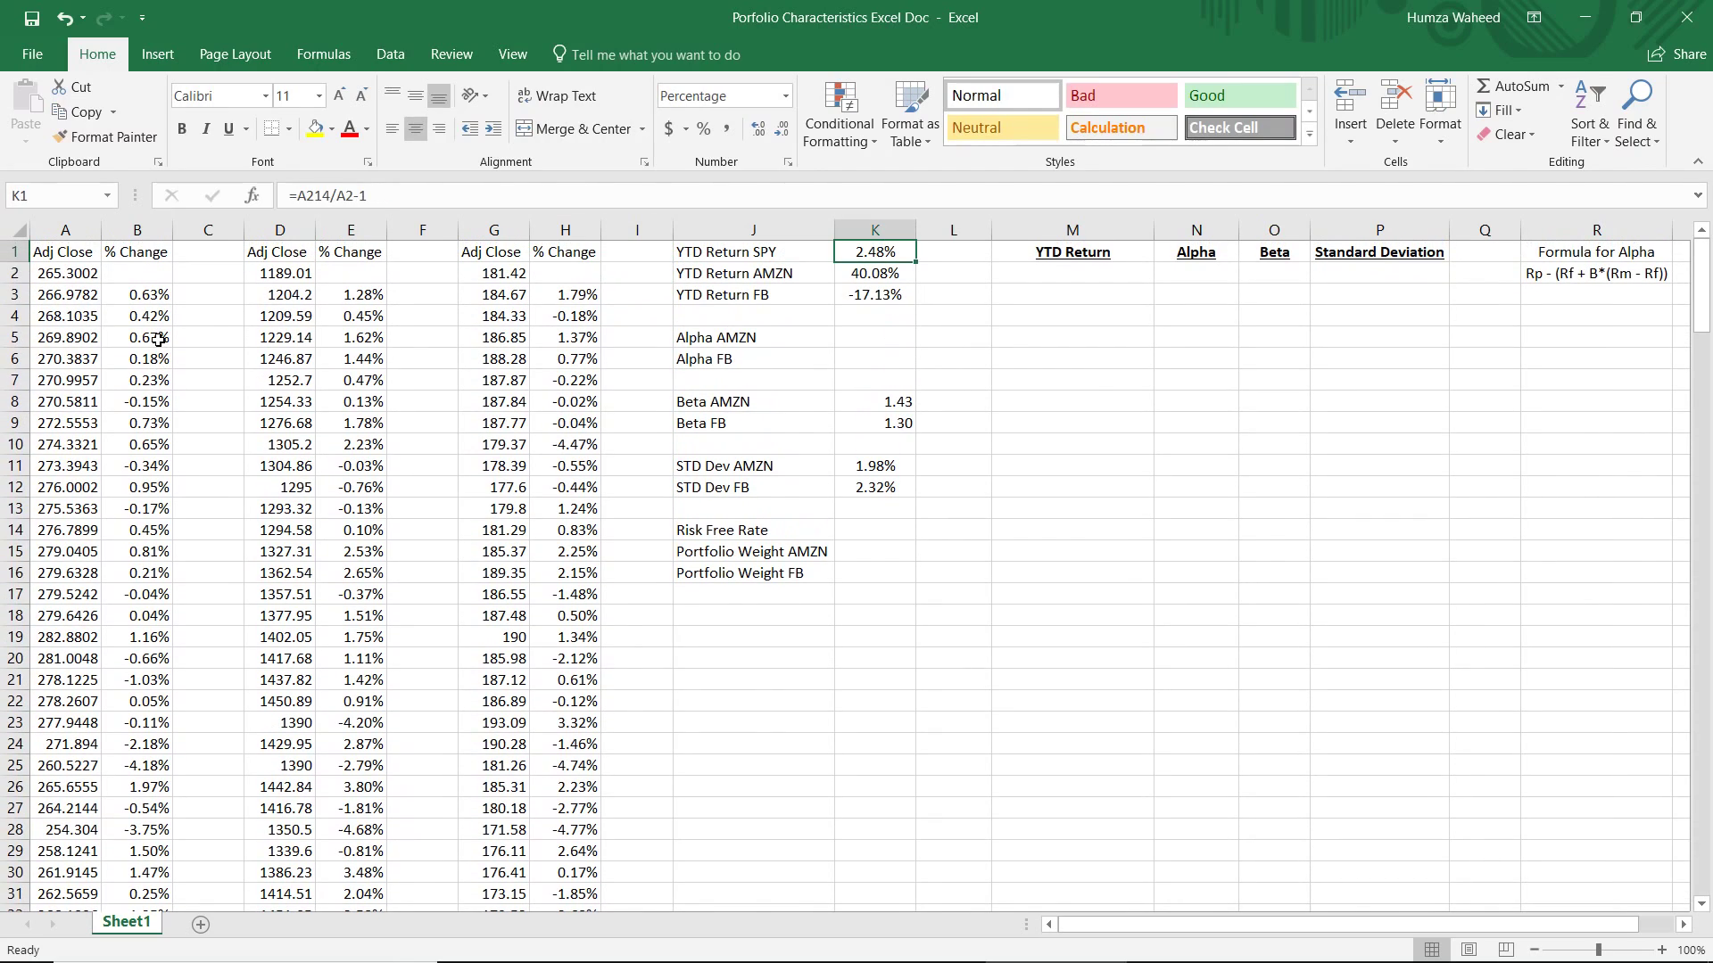
pyautogui.press('Down')
pyautogui.press('Down')
pyautogui.press('Down')
pyautogui.press('Down')
pyautogui.press('Down')
pyautogui.press('Down')
pyautogui.press('Down')
pyautogui.press('Down')
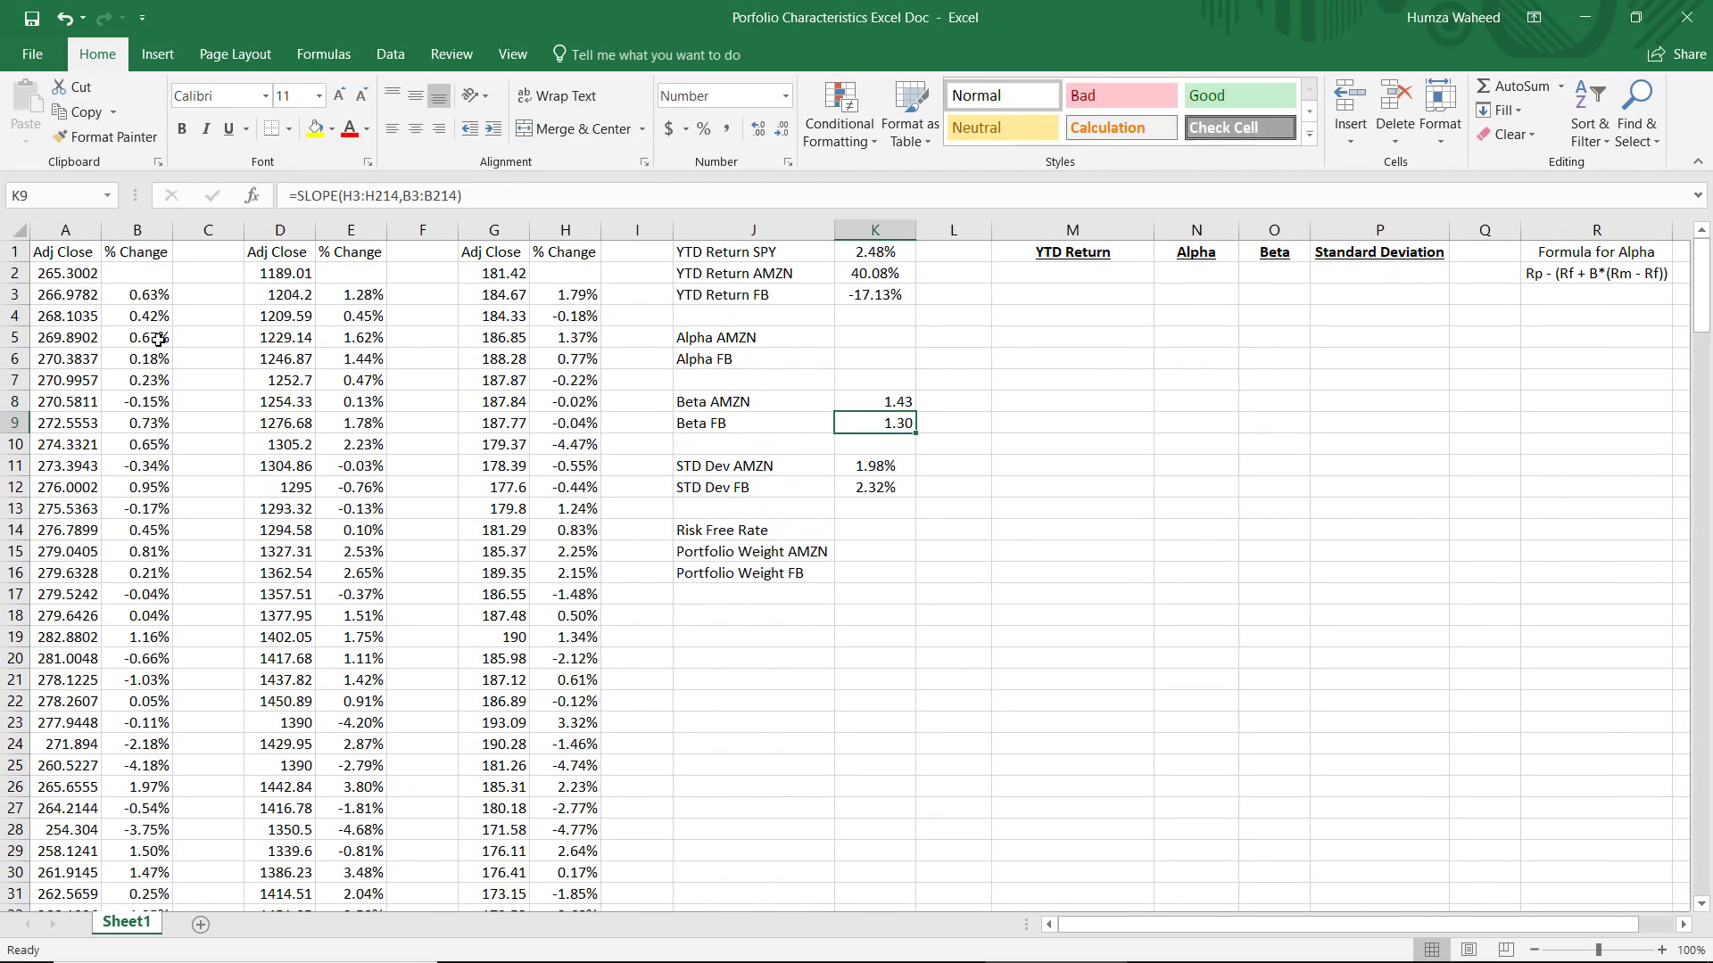
pyautogui.press('Down')
pyautogui.press('Down')
pyautogui.press('Down')
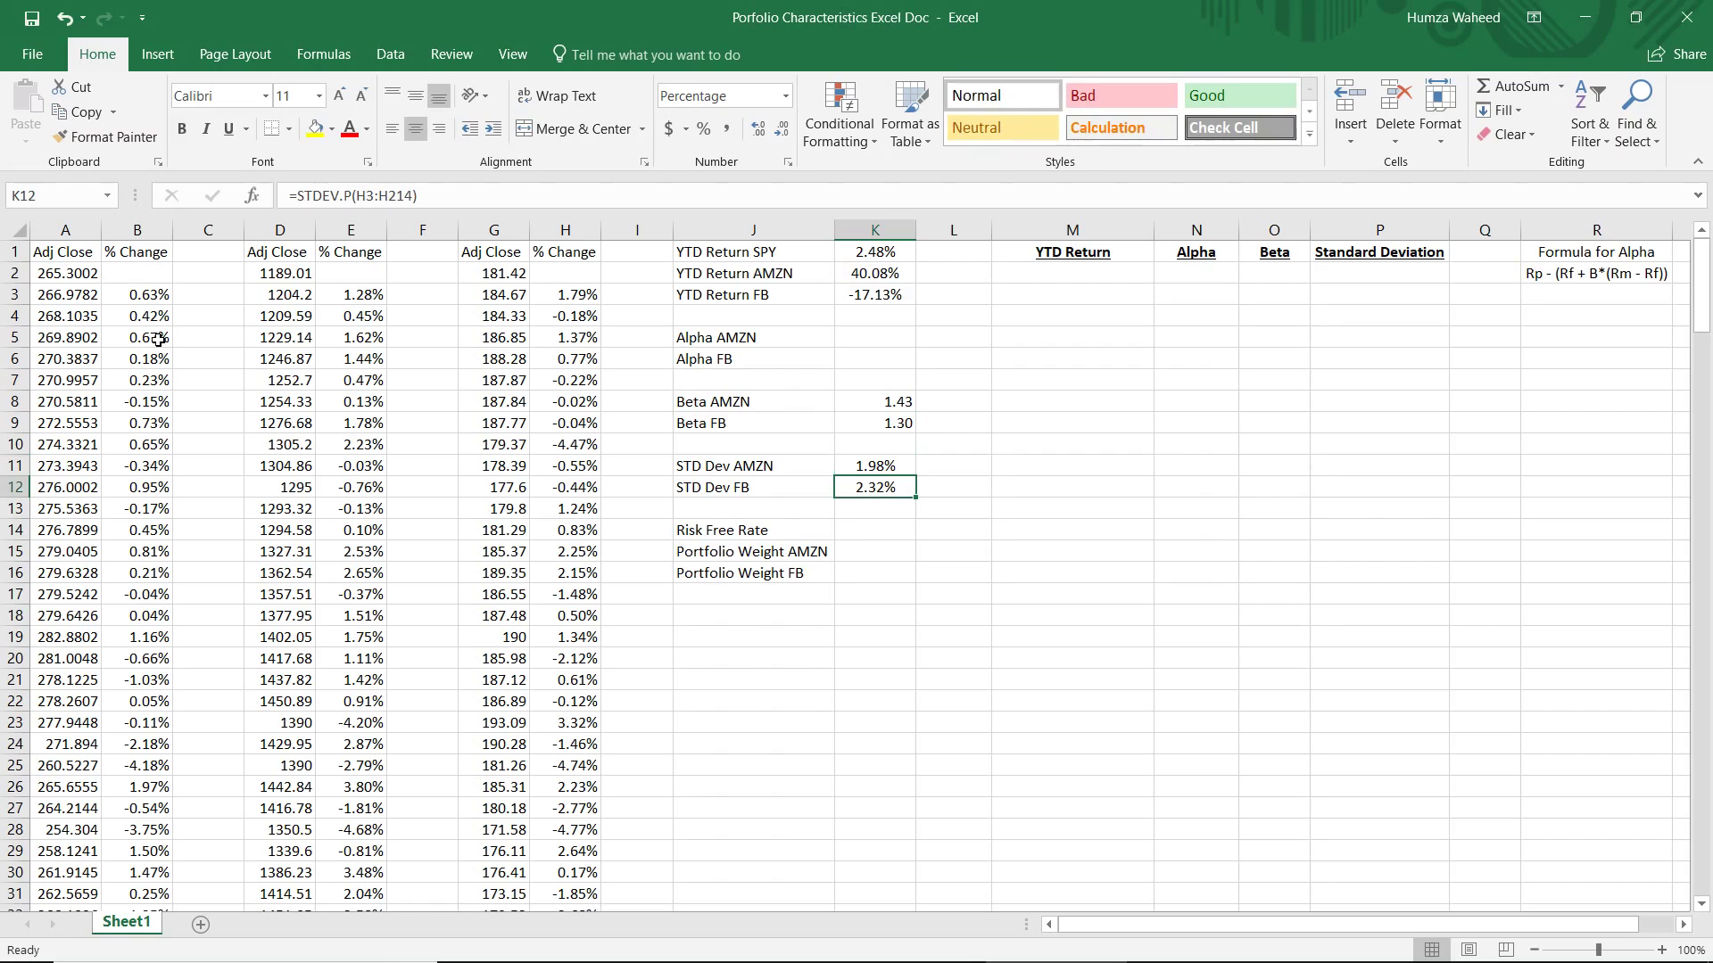
pyautogui.press('Up')
pyautogui.press('Down')
pyautogui.press('Up')
pyautogui.press('Down')
pyautogui.press('Left')
pyautogui.press('Right')
pyautogui.press('Up')
pyautogui.press('Up')
pyautogui.press('Up')
pyautogui.press('Up')
pyautogui.press('Up')
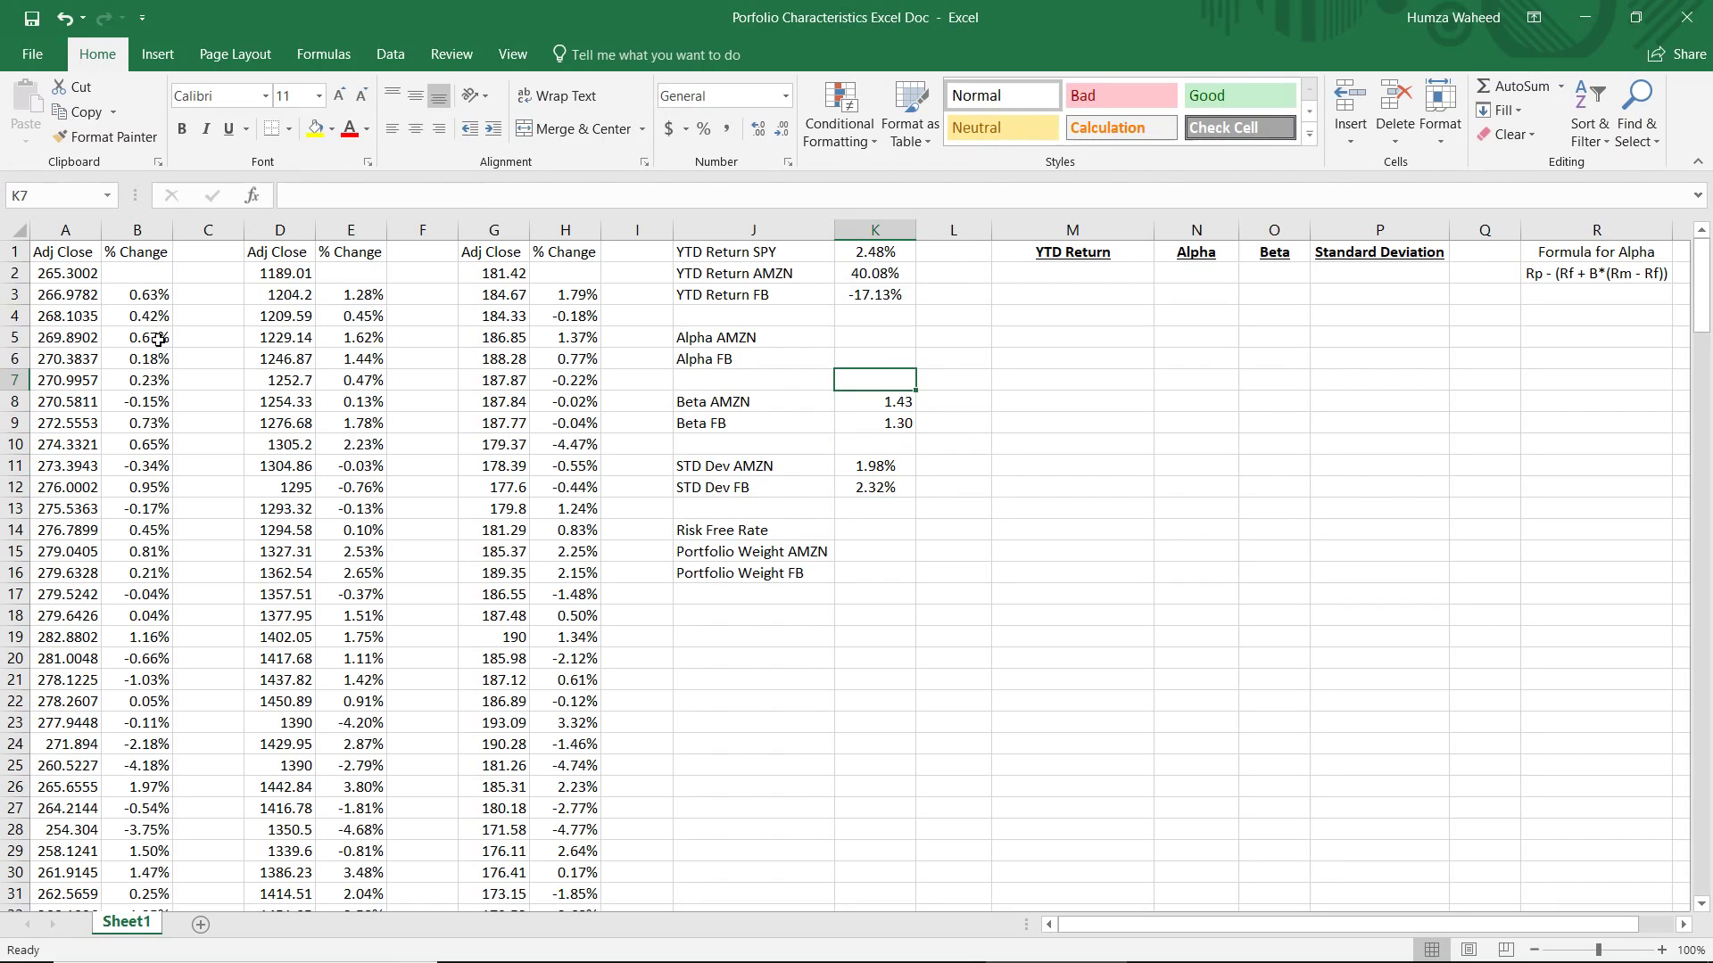
pyautogui.press('Up')
pyautogui.press('Up')
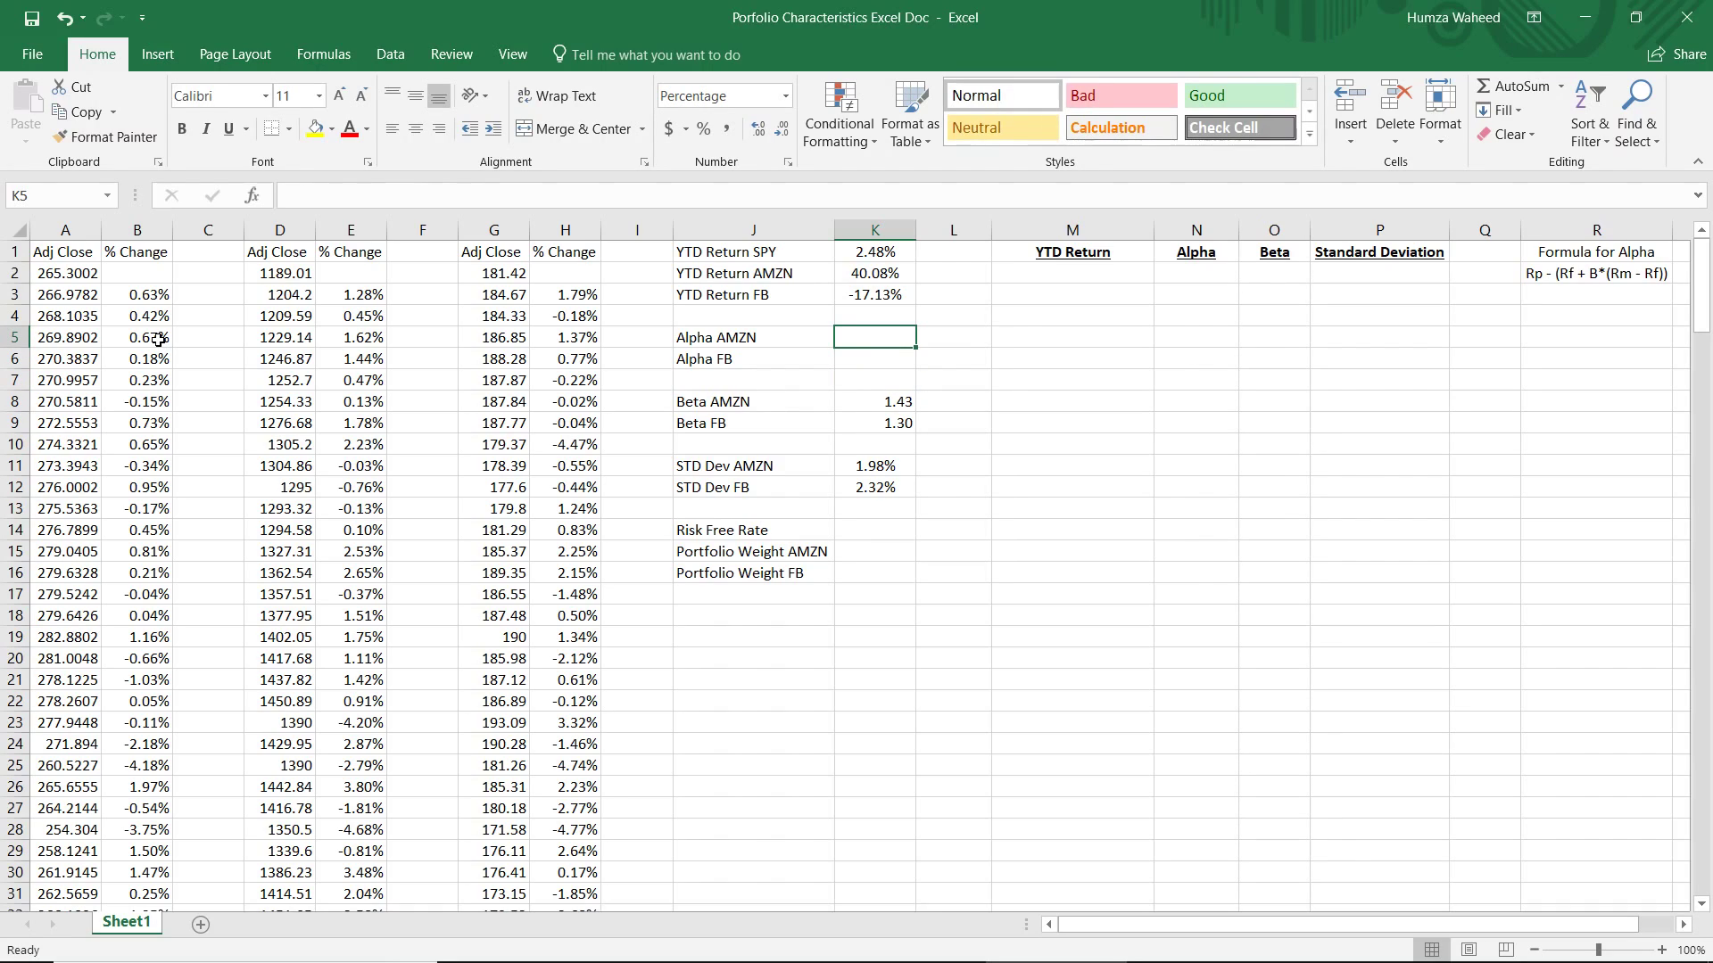
# Abandon the started Alpha AMZN entry, move to the Risk Free Rate cell, and switch windows
pyautogui.write('=')
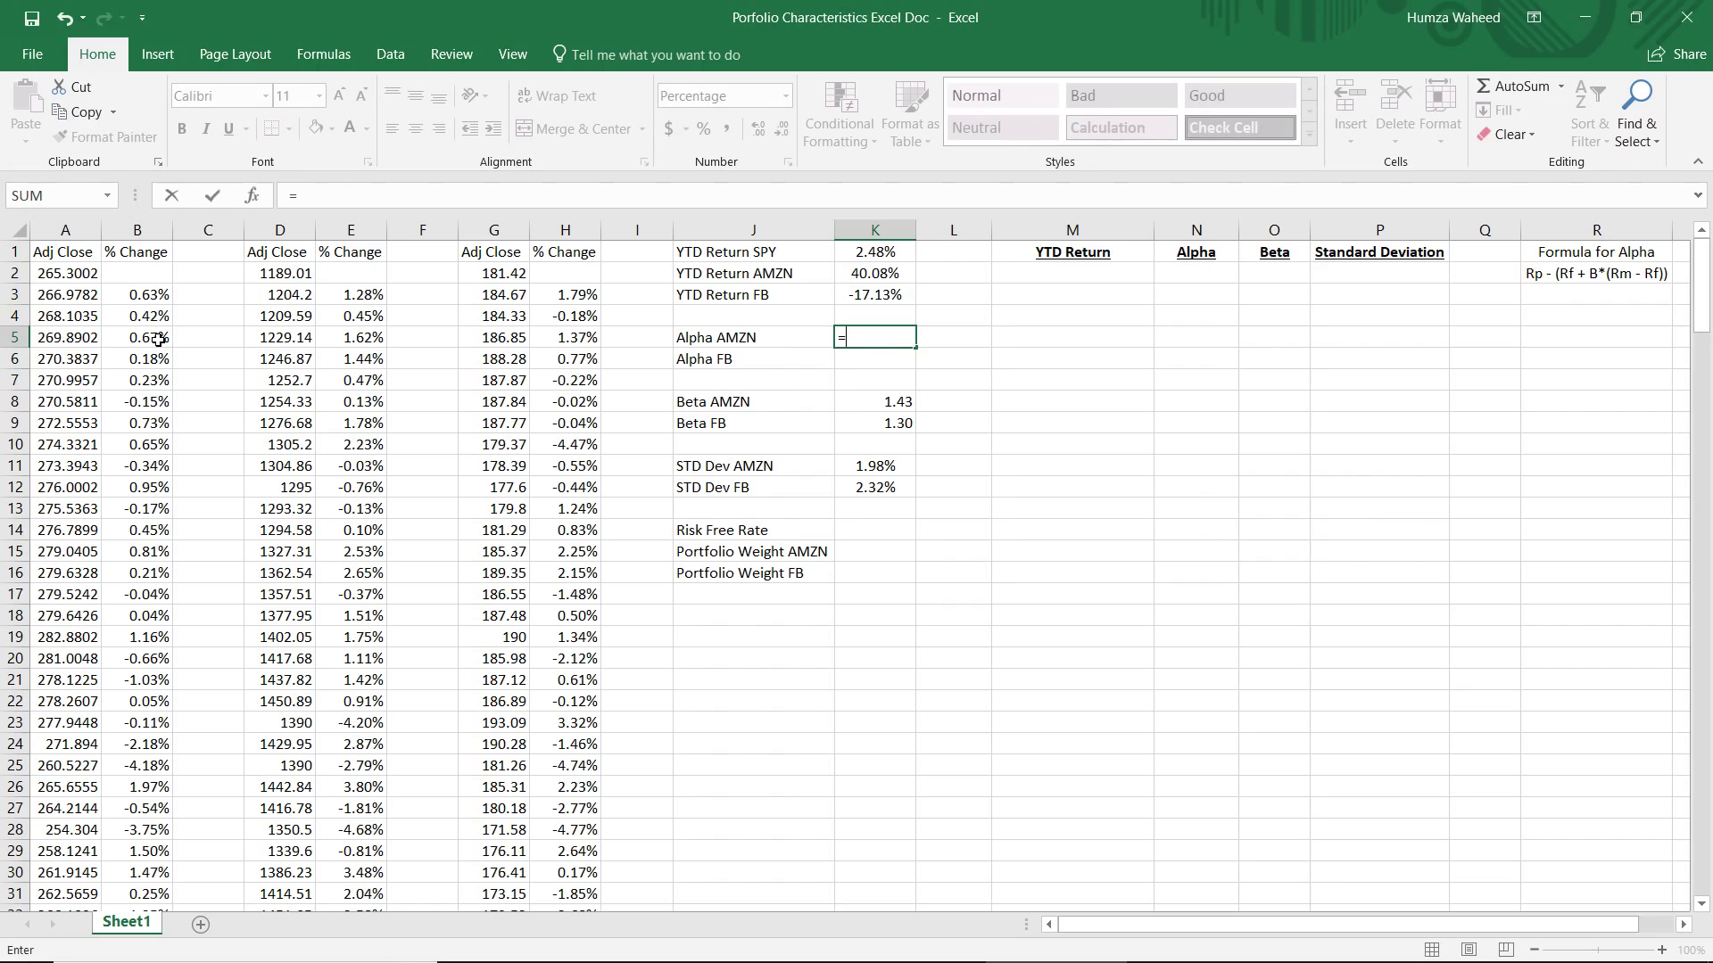
pyautogui.press('Escape')
pyautogui.press('Down')
pyautogui.press('Down')
pyautogui.press('Down')
pyautogui.press('Down')
pyautogui.press('Down')
pyautogui.press('Down')
pyautogui.press('Down')
pyautogui.press('Down')
pyautogui.press('Down')
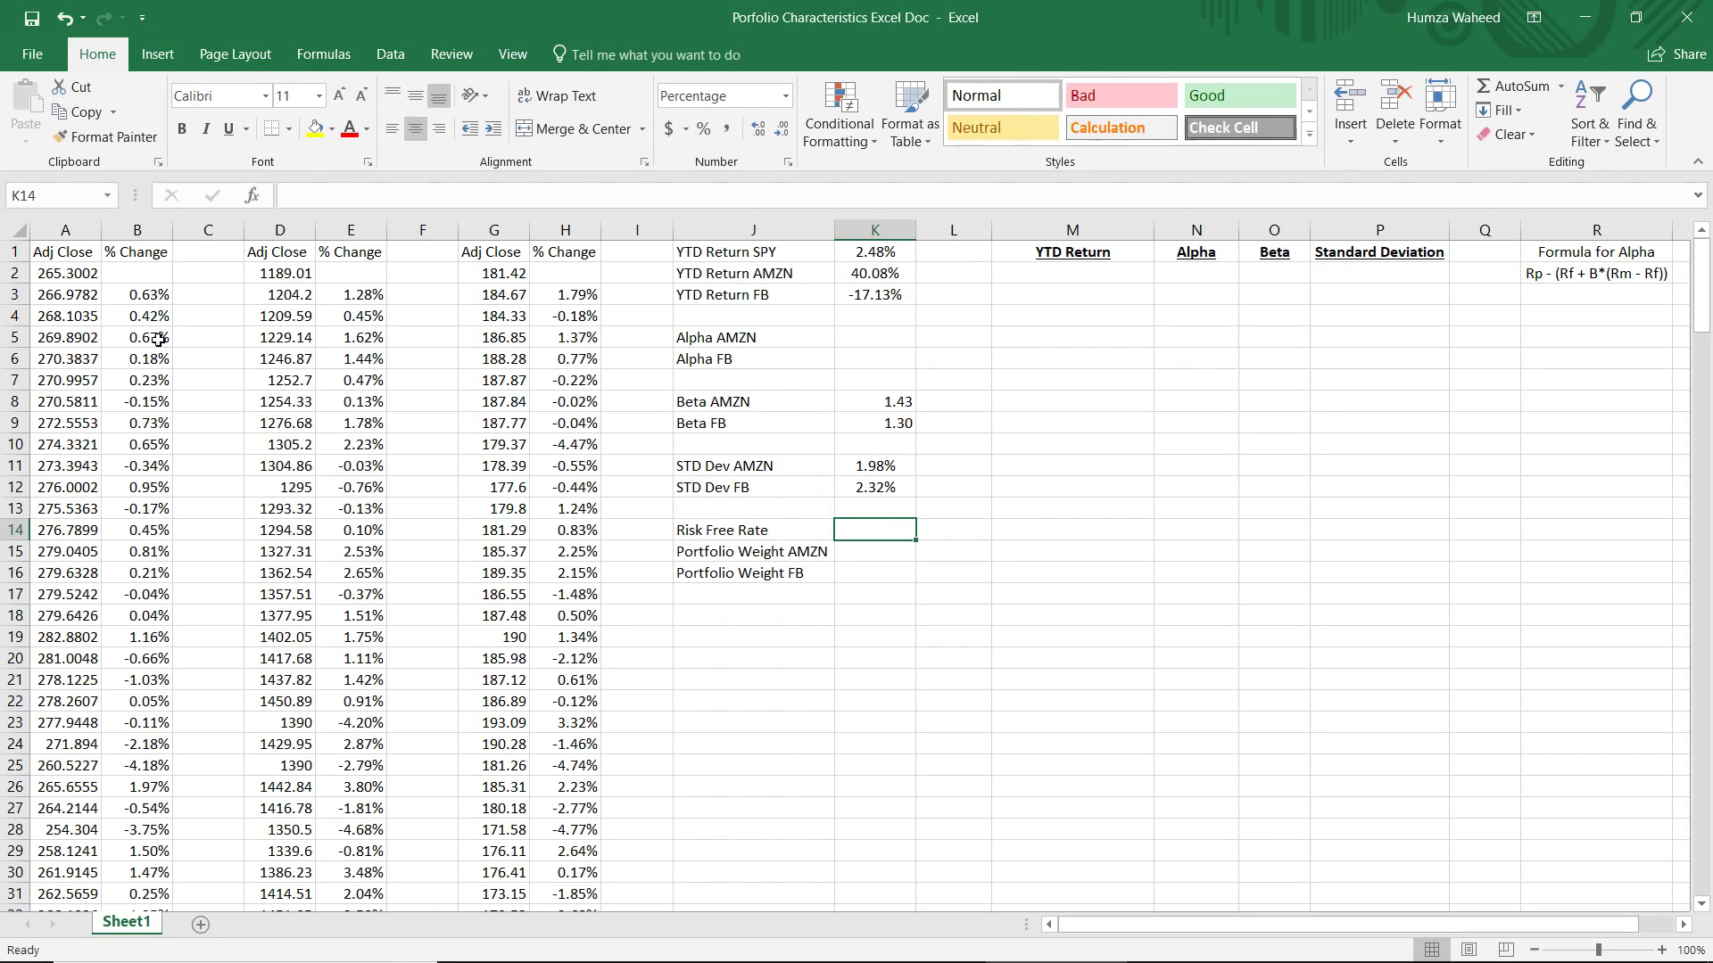
pyautogui.hotkey('alt', 'Tab')
pyautogui.hotkey('alt', 'Tab')
pyautogui.hotkey('alt', 'Tab')
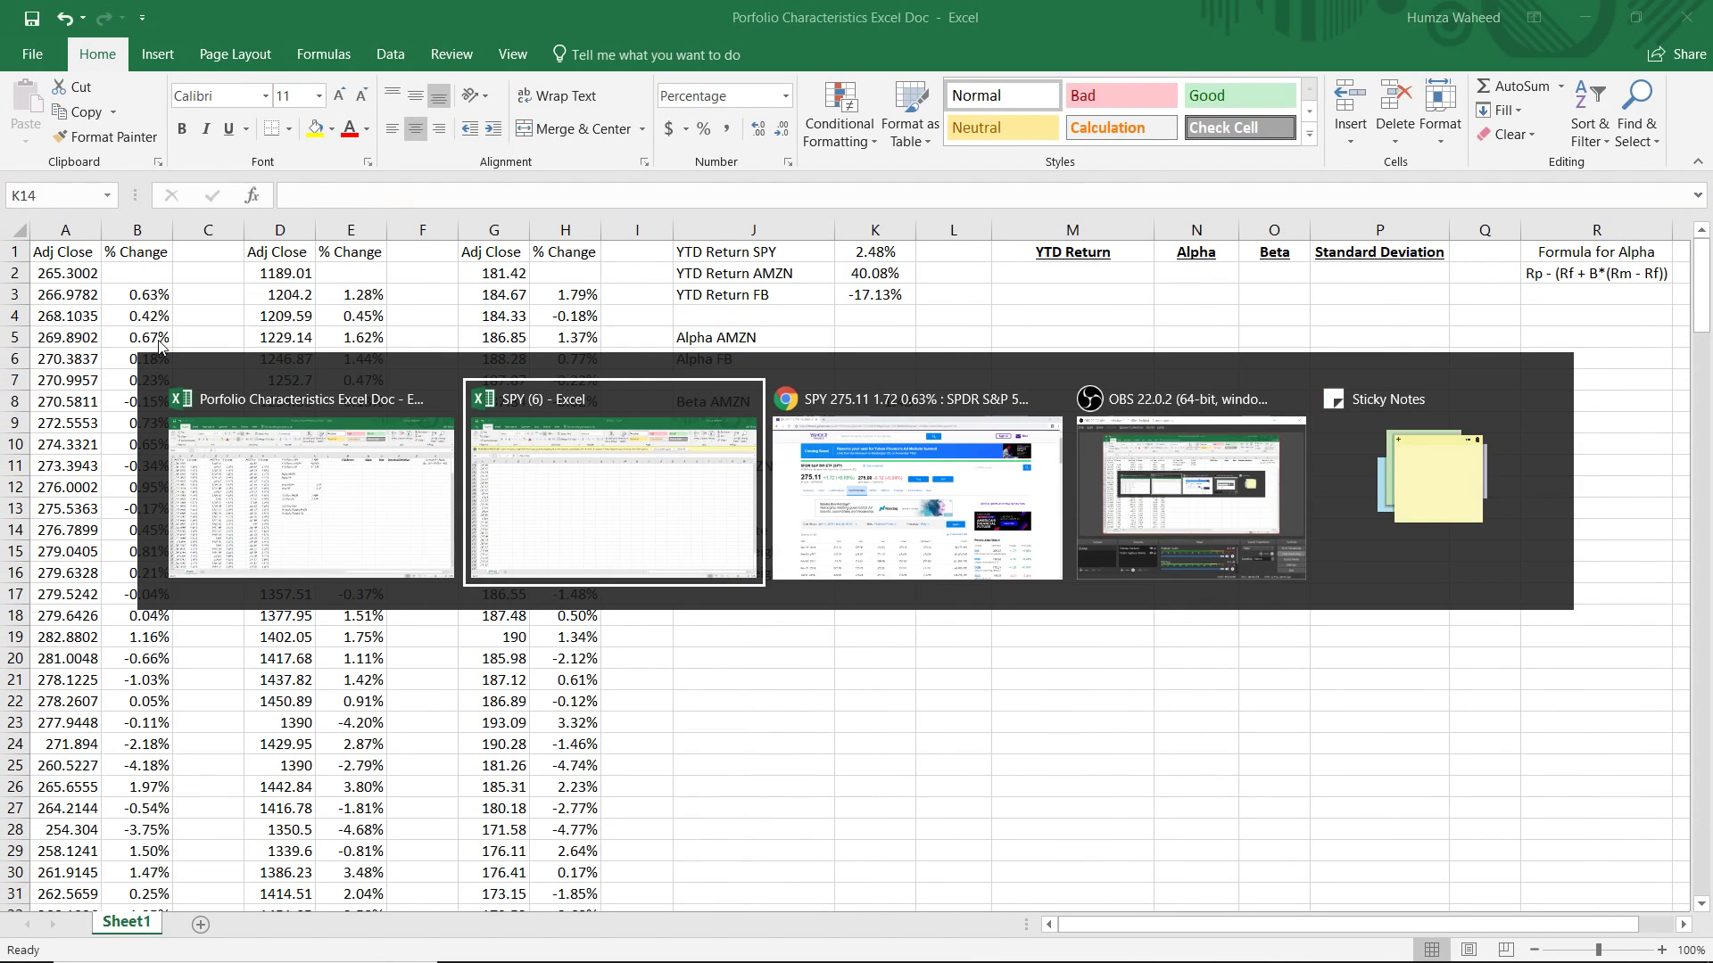
# Search Chrome for TREASURY RATE
pyautogui.click(917, 497)
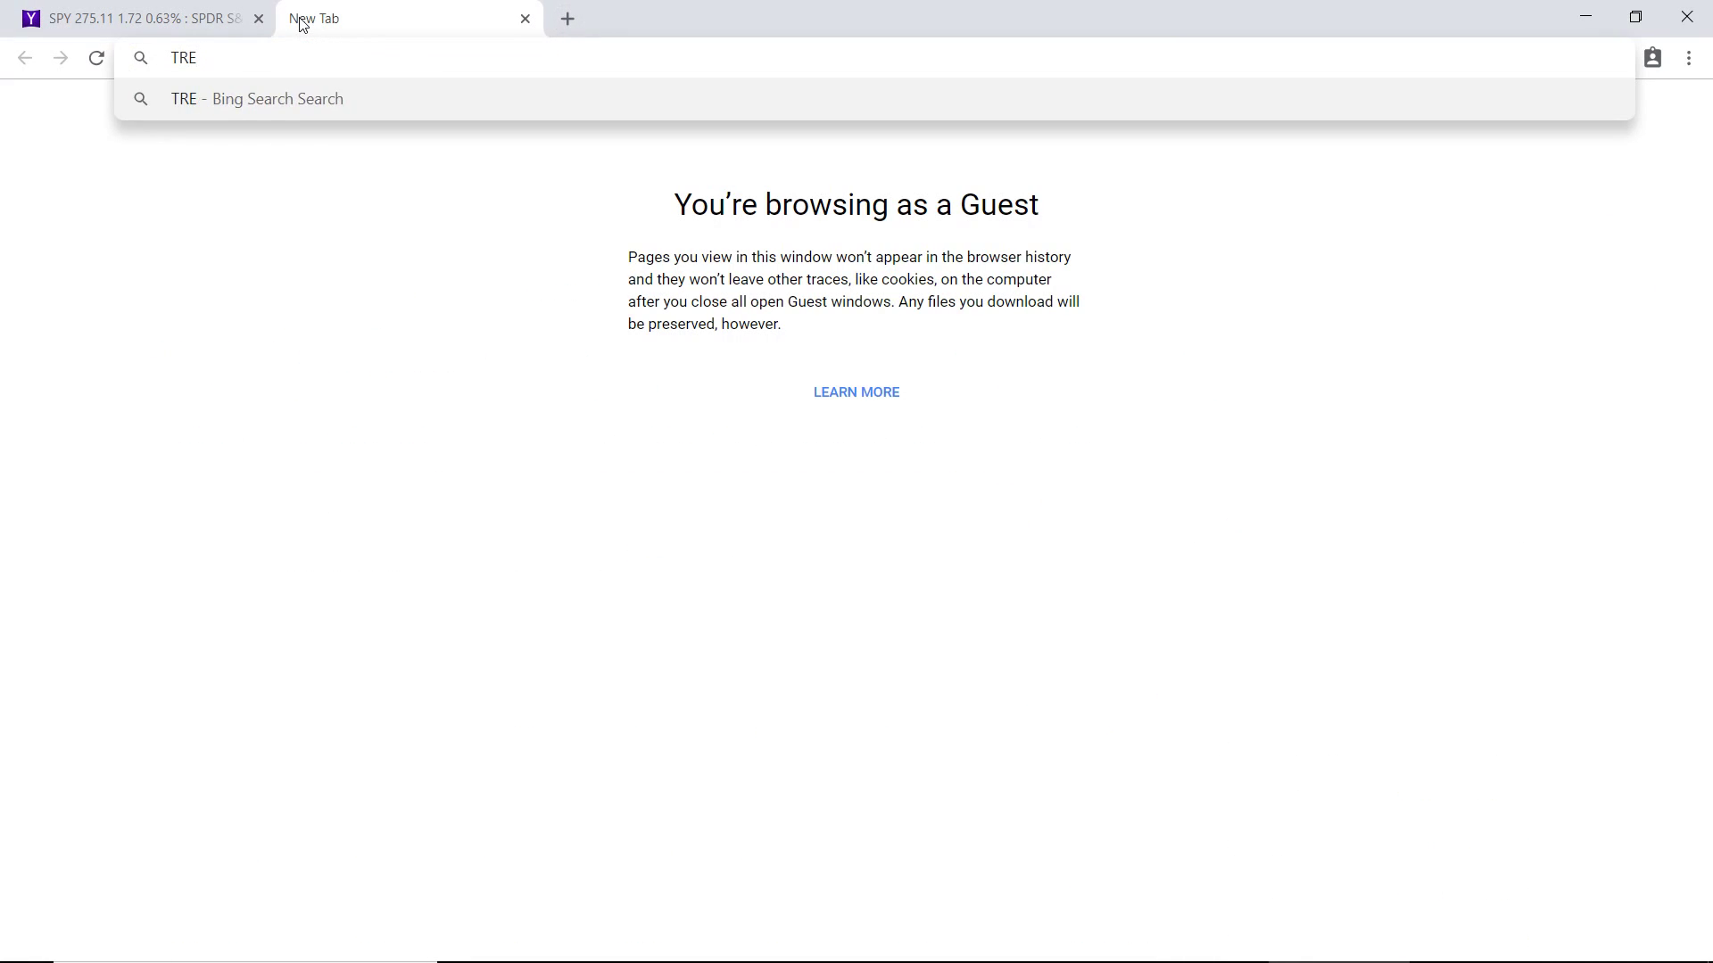
pyautogui.write('ASURY ')
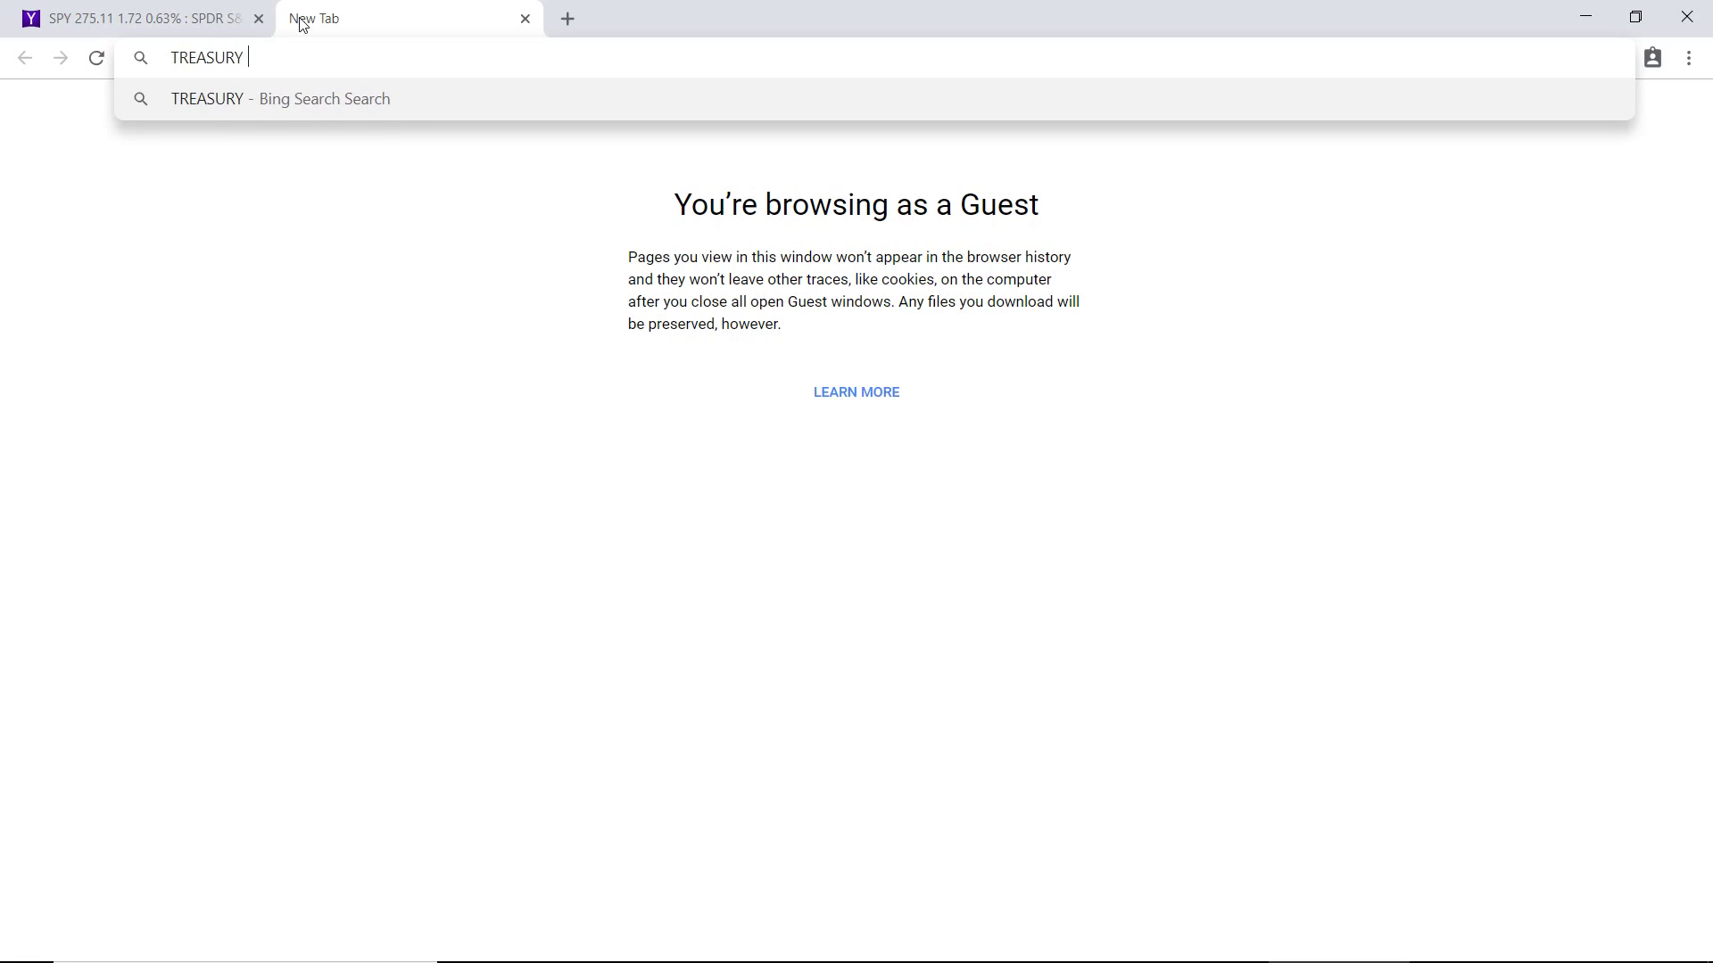
pyautogui.write('RATE')
pyautogui.press('Return')
pyautogui.press('capslock')
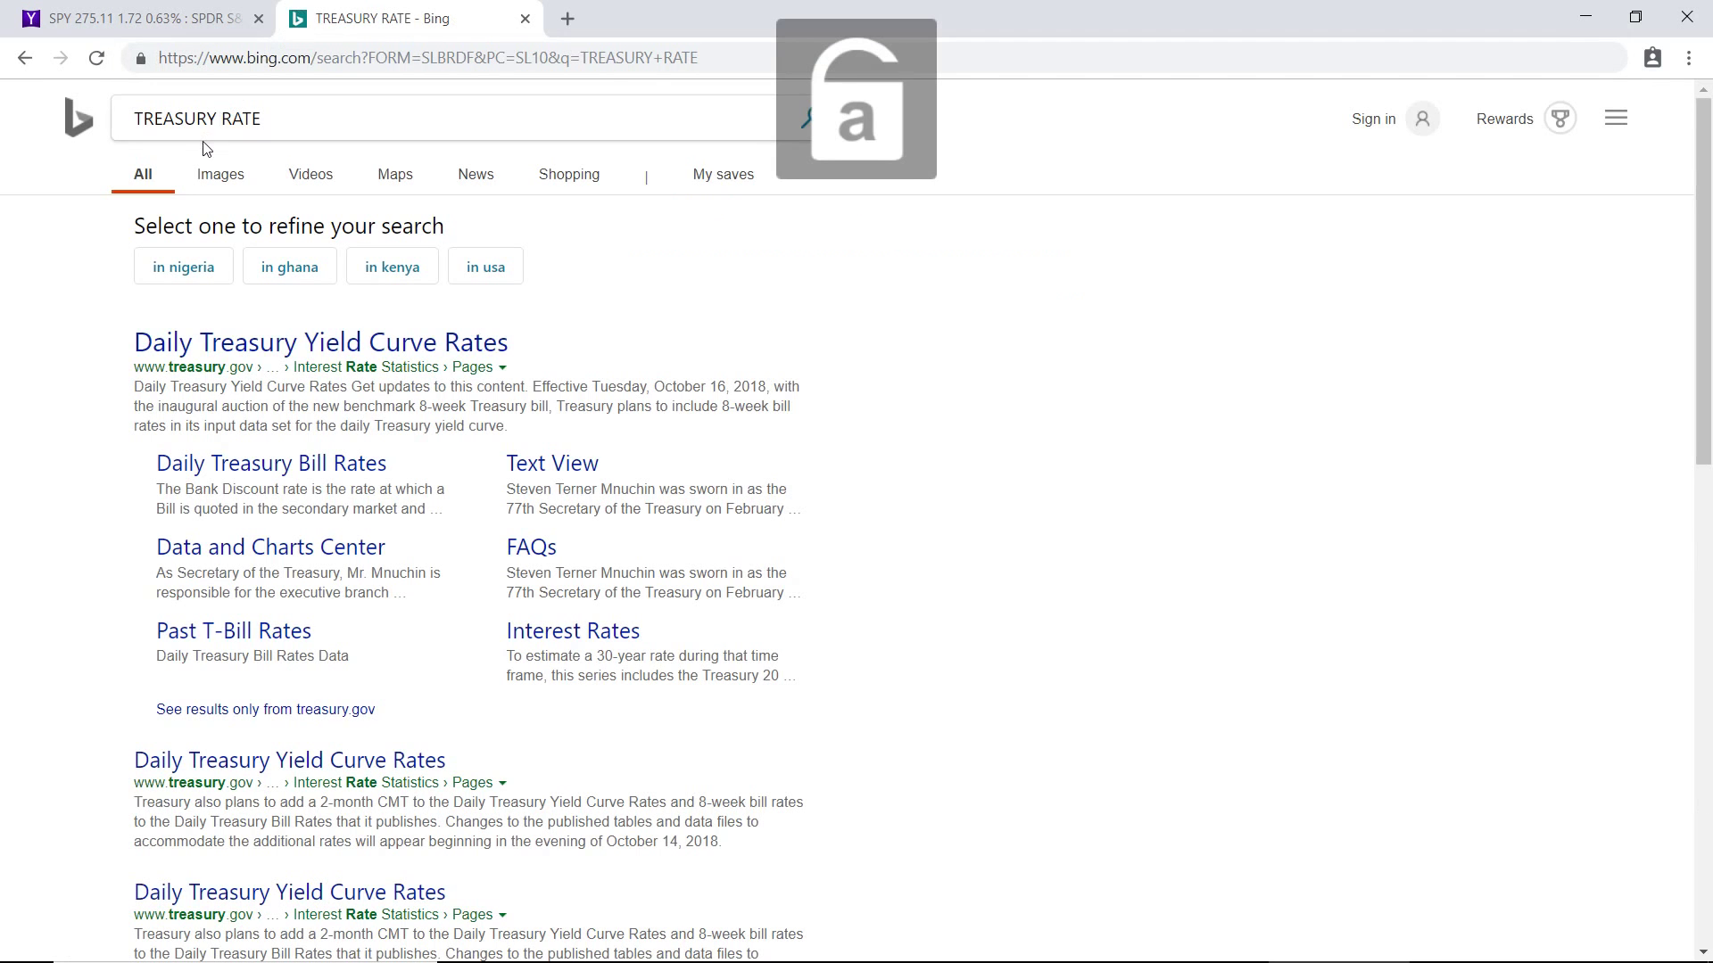
# Open the Daily Treasury Yield Curve Rates page and select the 11/06/18 3-month yield of 2.35
pyautogui.click(263, 351)
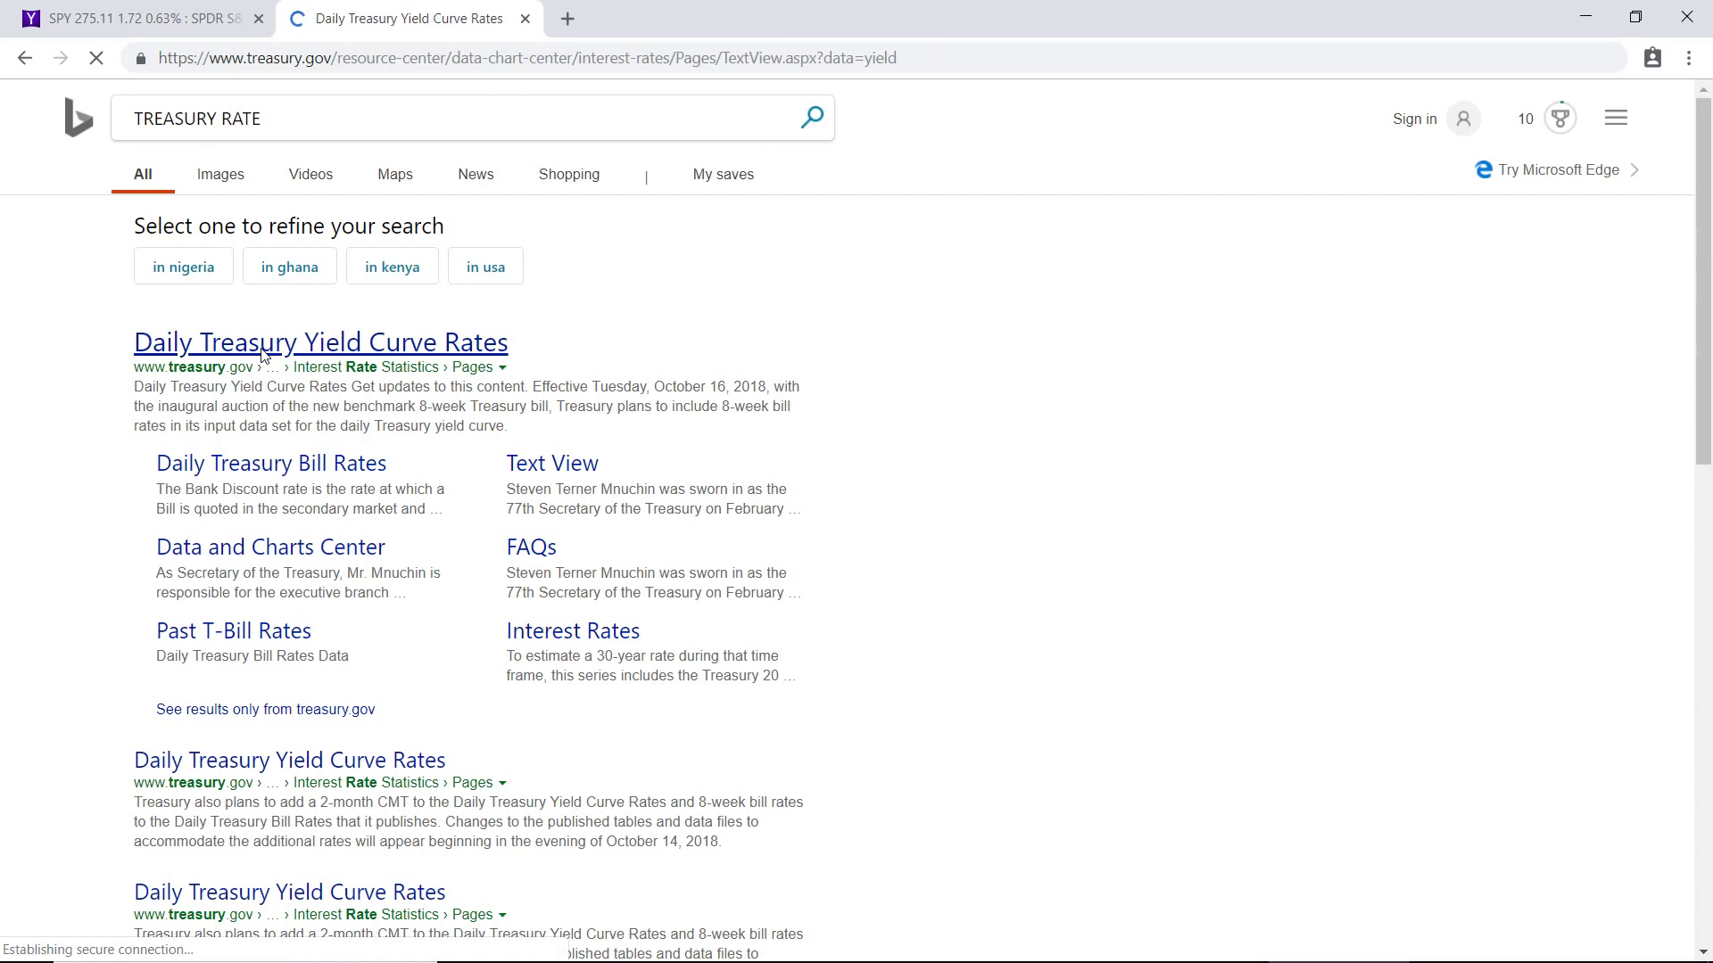
pyautogui.scroll(-3, 463, 381)
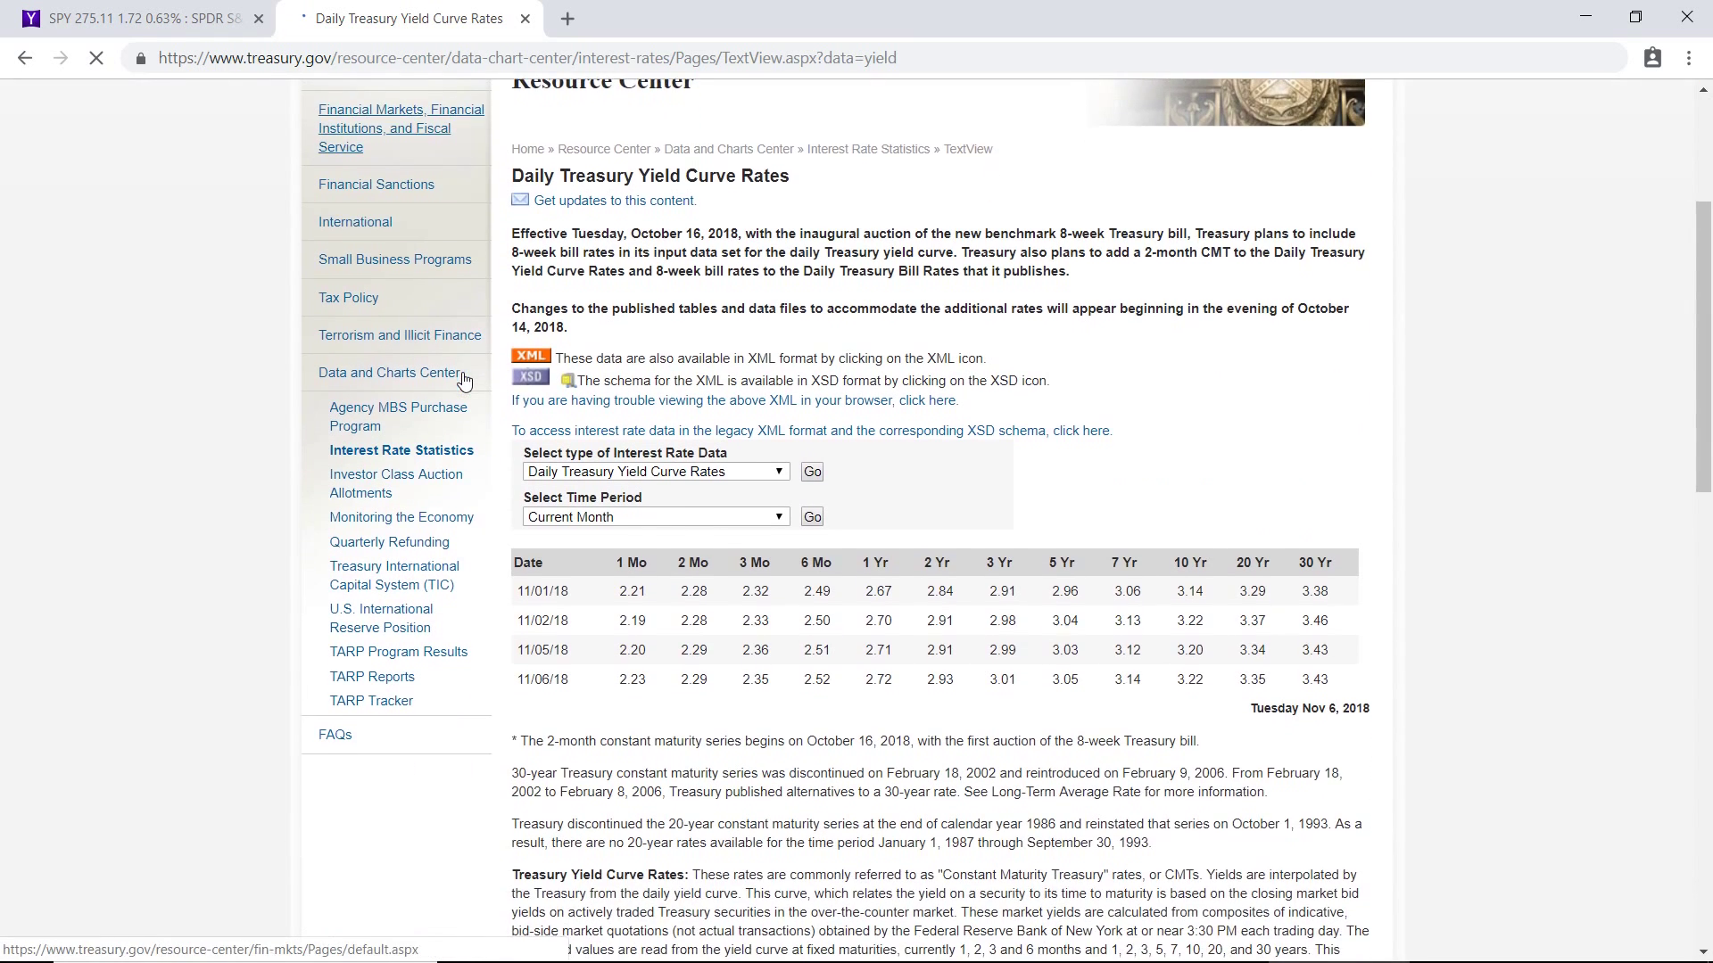
pyautogui.scroll(-1, 462, 381)
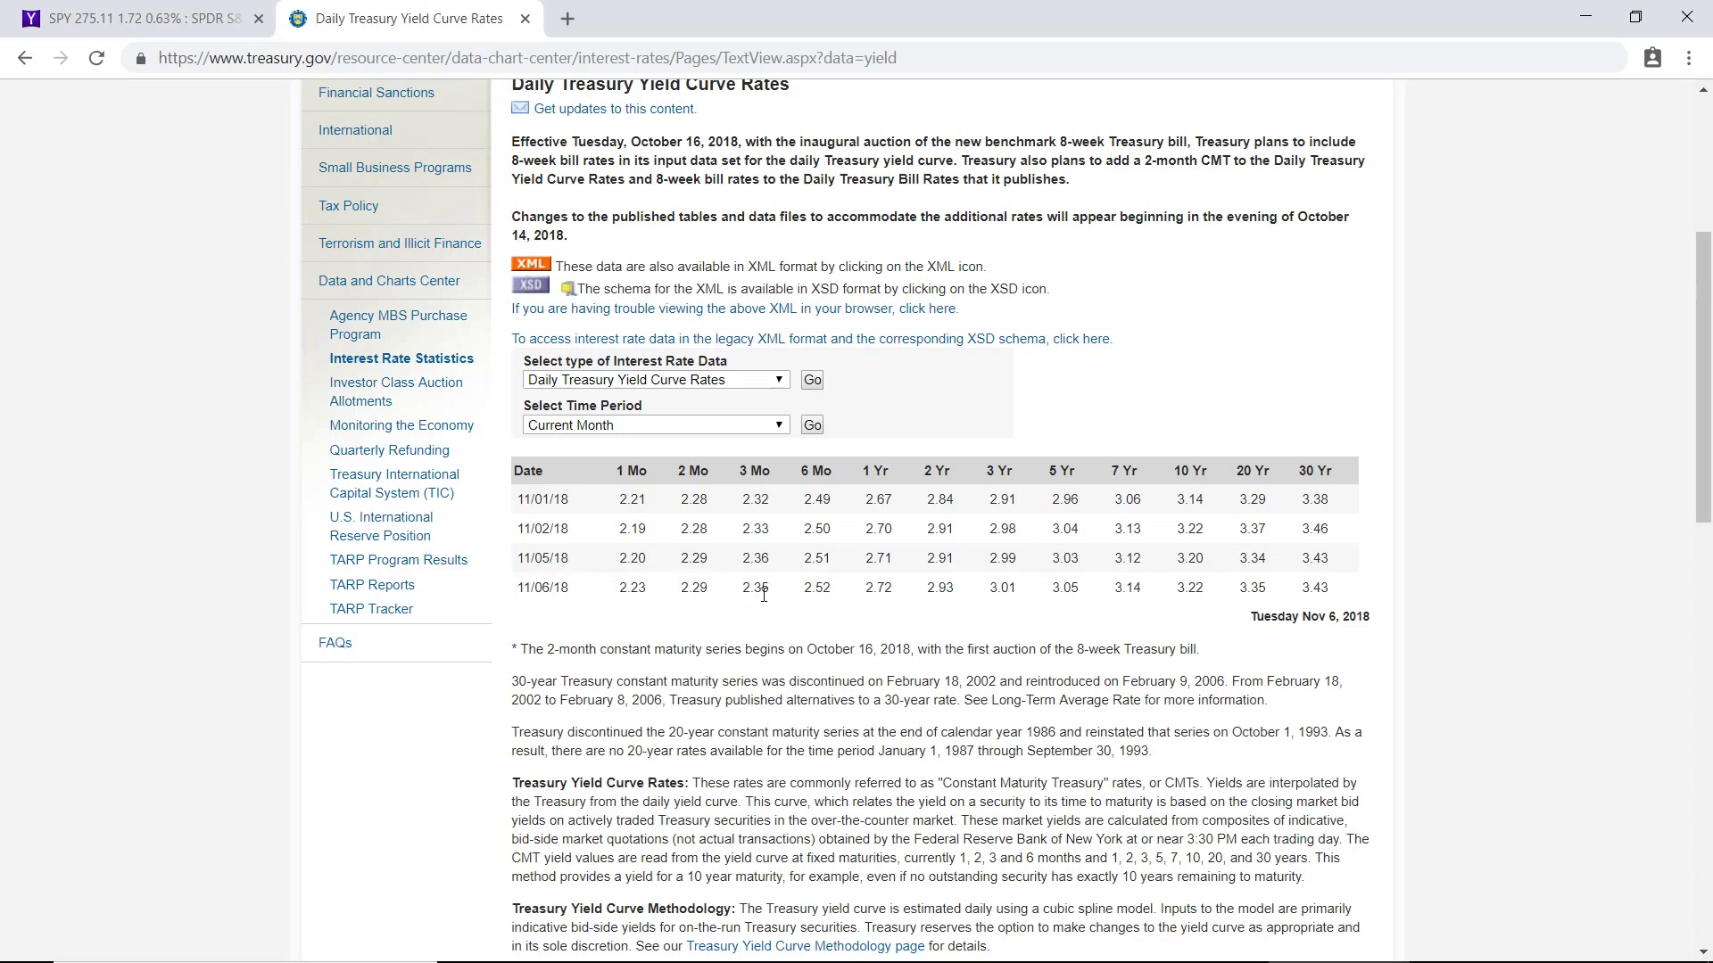
pyautogui.moveTo(752, 587); pyautogui.dragTo(778, 590)
# Enter .0235 (2.35%) as the Risk Free Rate in K14, then begin a formula in K5
pyautogui.hotkey('alt', 'Tab')
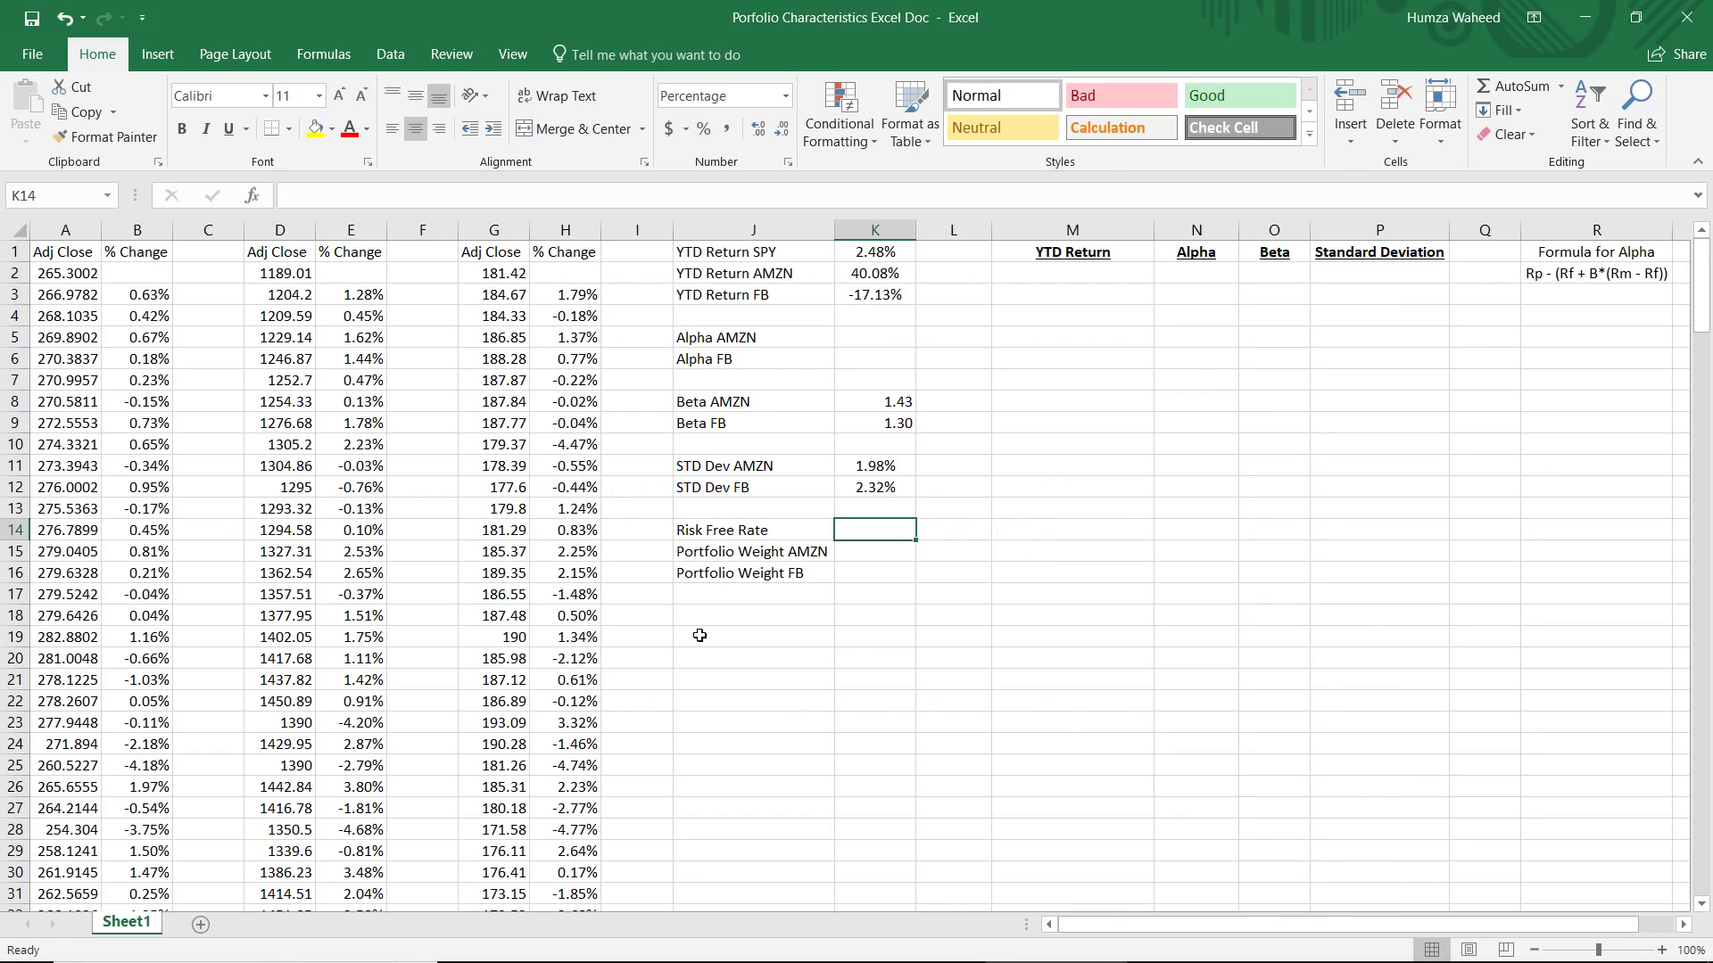
pyautogui.write('.02')
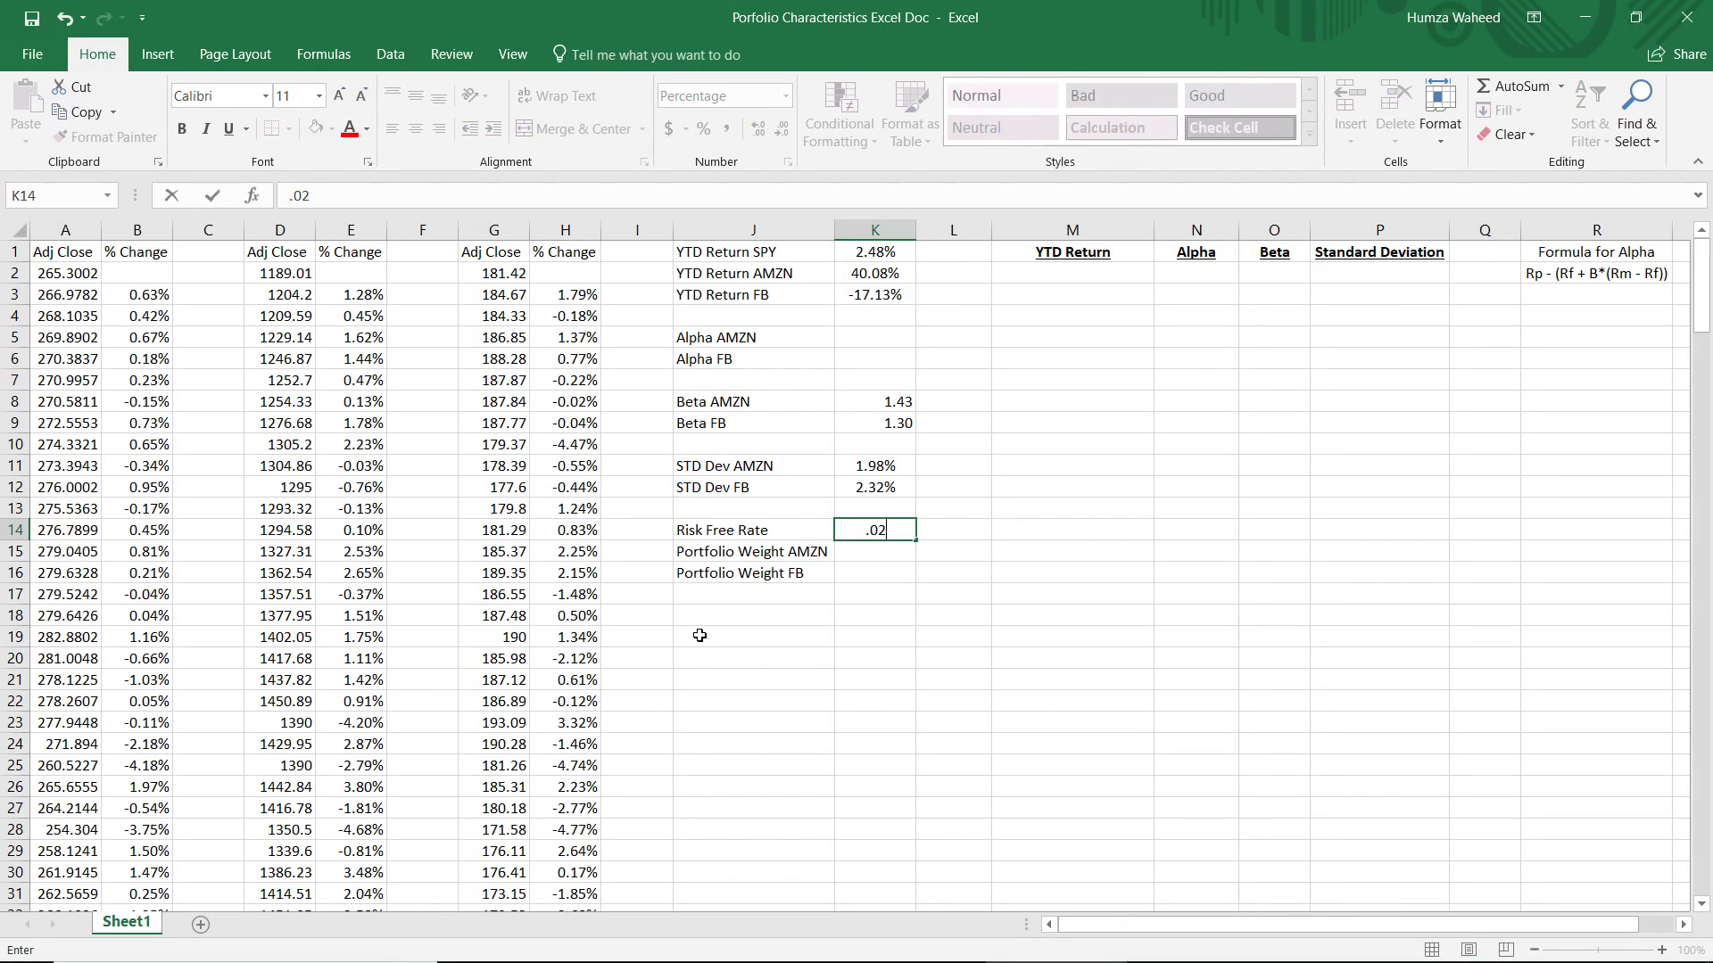
pyautogui.write('35')
pyautogui.press('Return')
pyautogui.press('Up')
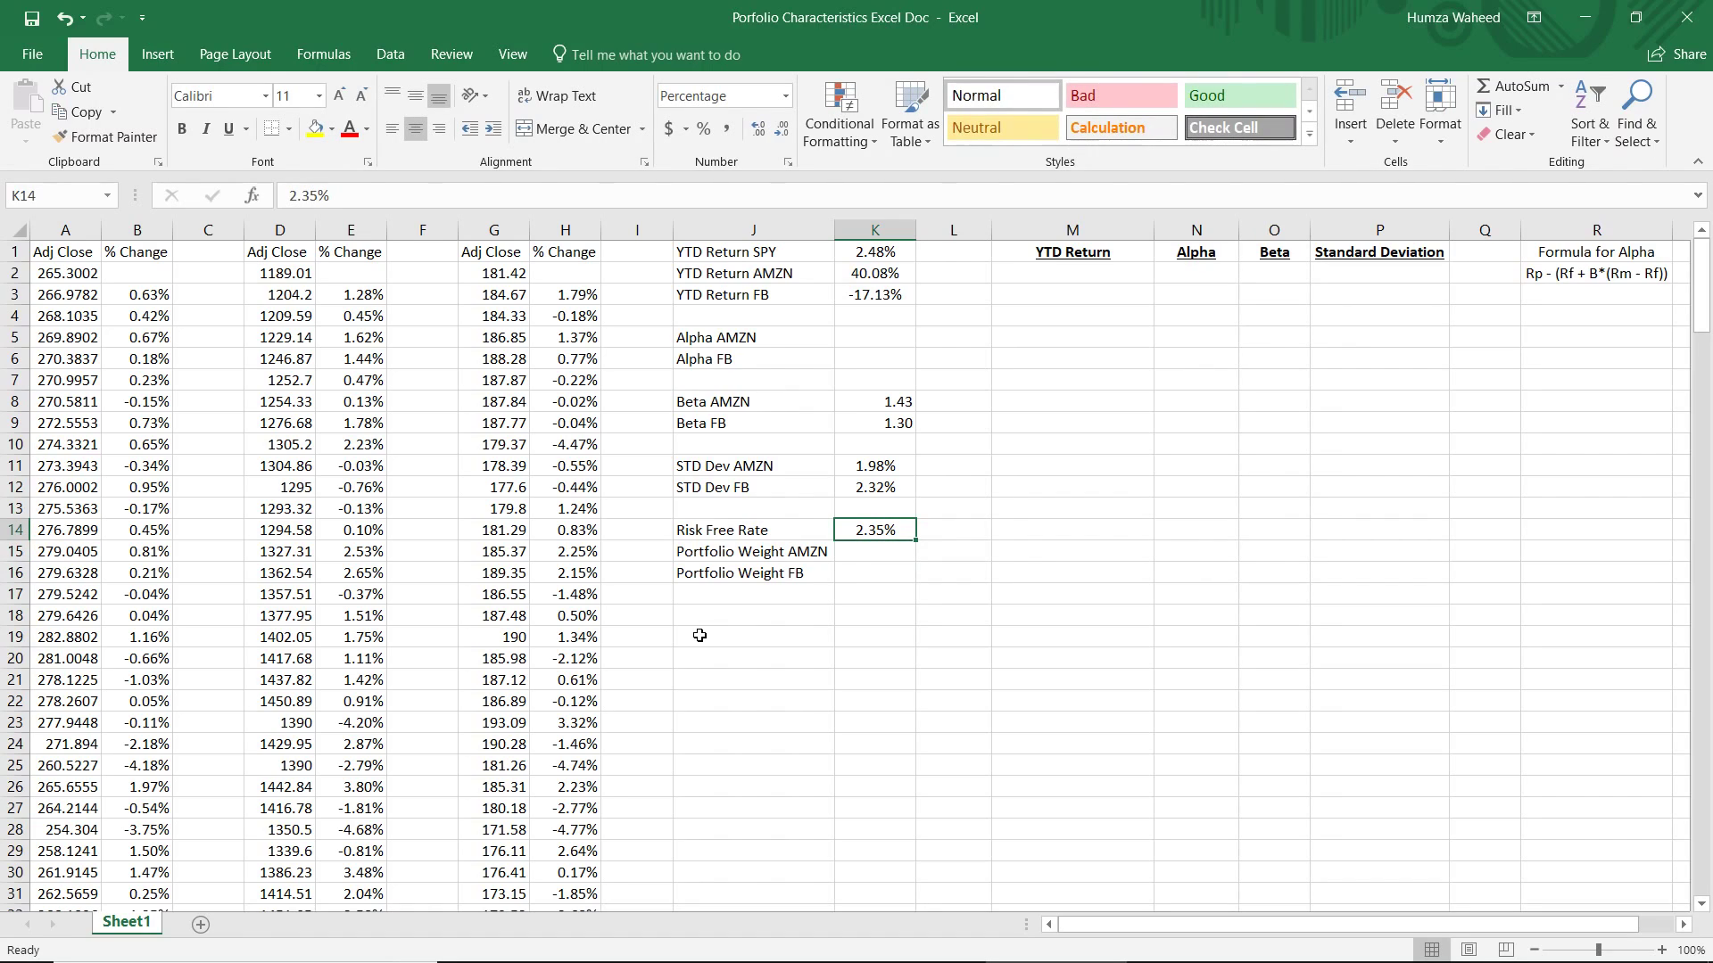
pyautogui.press('Up')
pyautogui.press('Up')
pyautogui.press('Up')
pyautogui.press('Up')
pyautogui.press('Up')
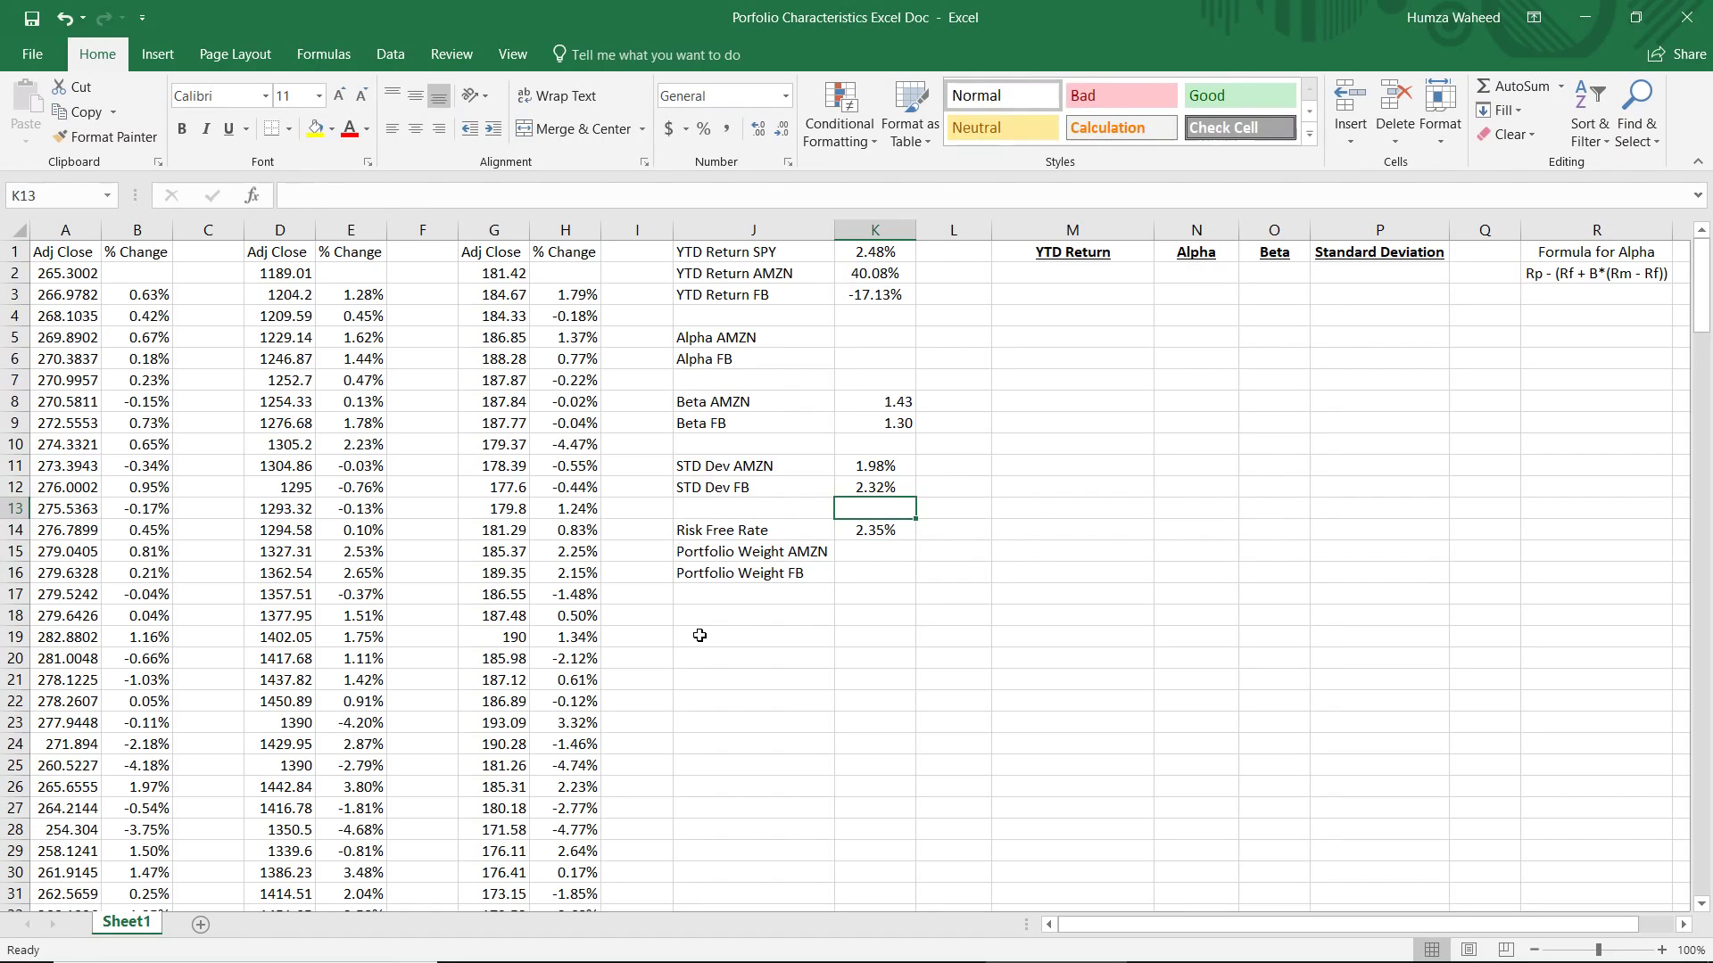
pyautogui.press('Up')
pyautogui.press('Up')
pyautogui.press('Up')
pyautogui.press('Up')
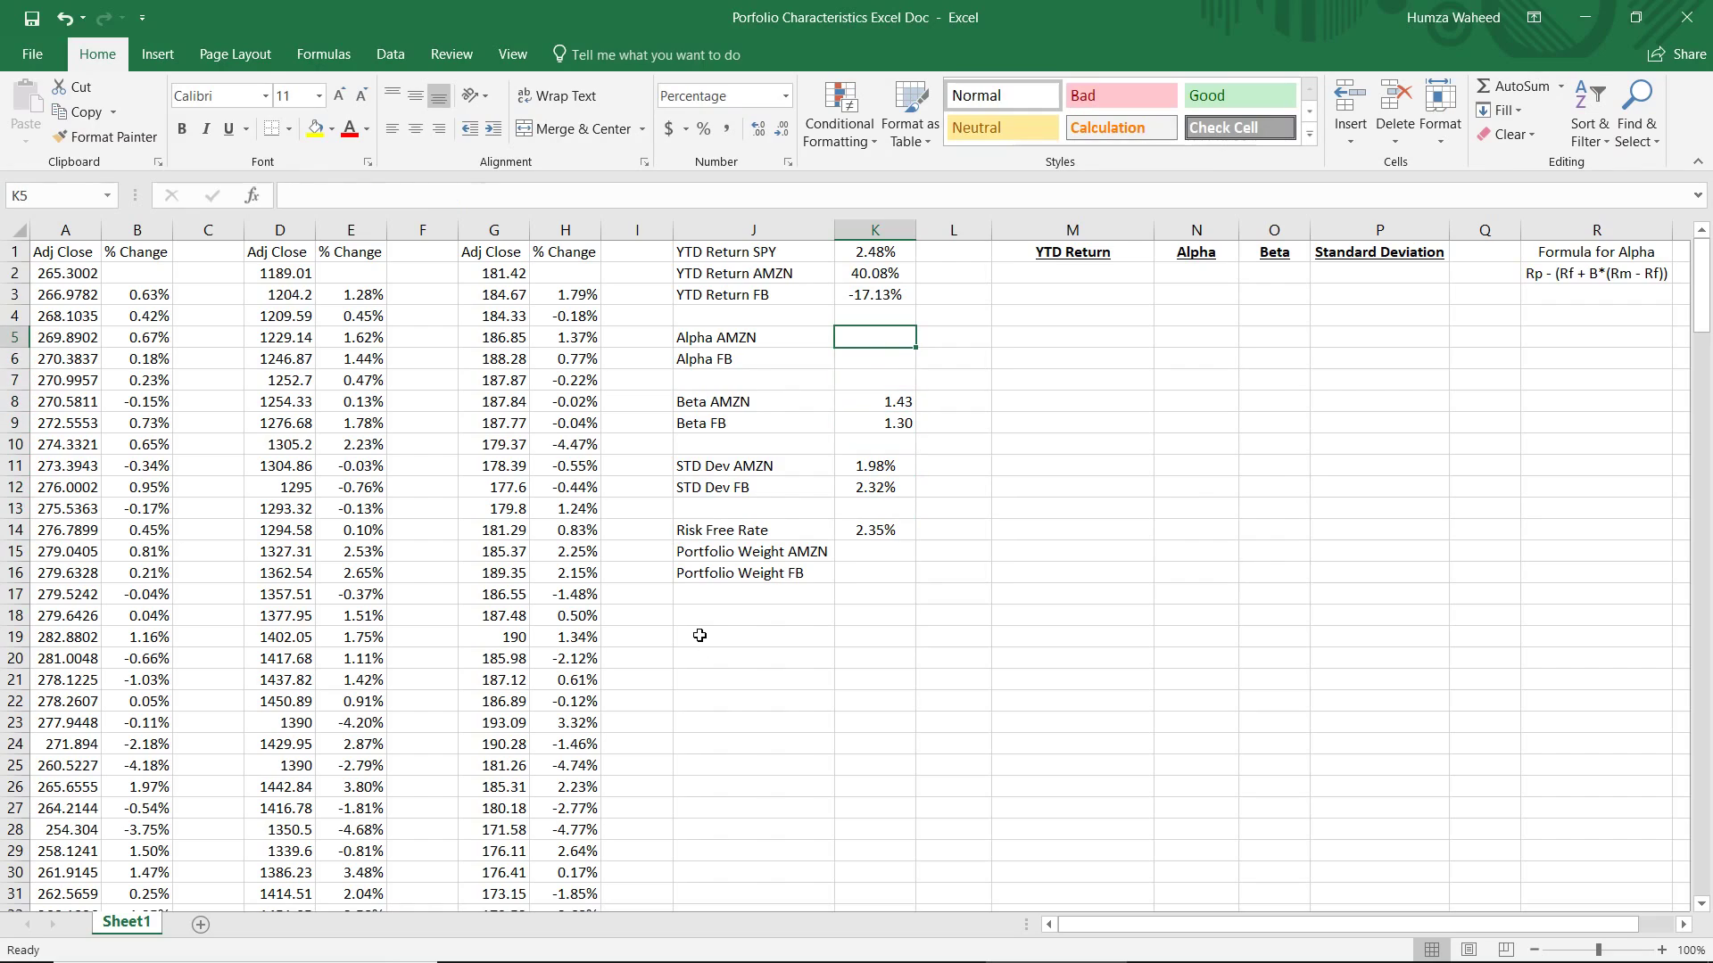
pyautogui.write('=')
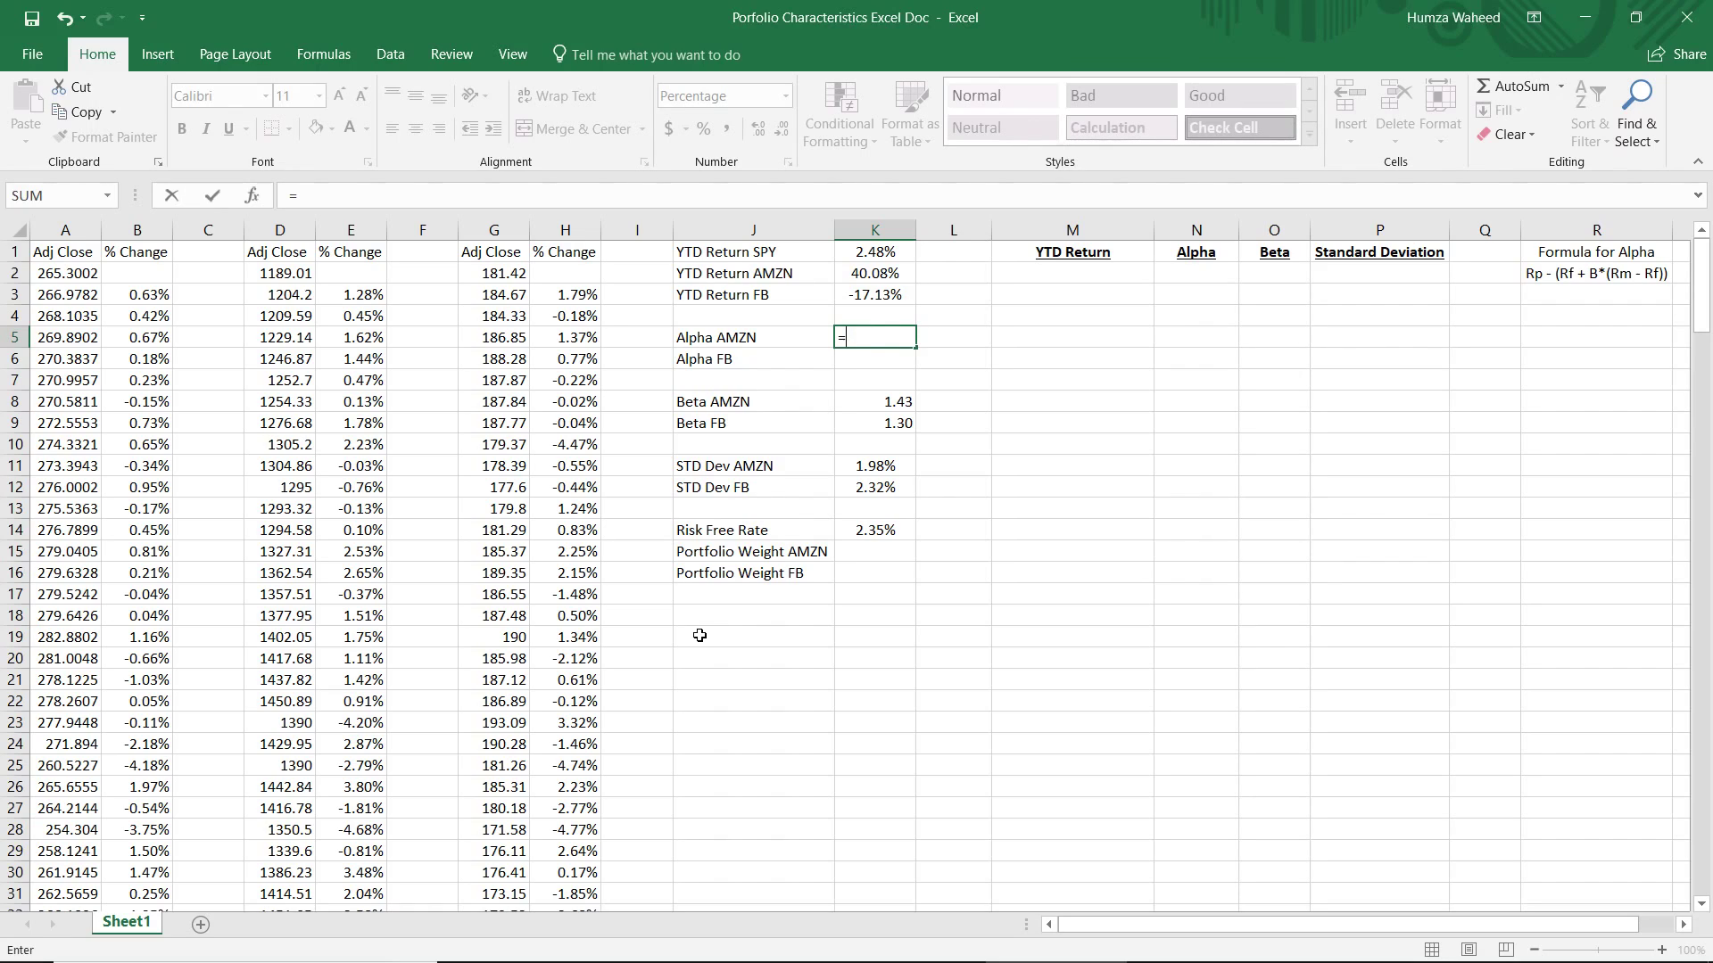
# Start Alpha AMZN as K2-(K14+ by pointing at AMZN's return and the risk-free rate
pyautogui.press('Left')
pyautogui.press('Left')
pyautogui.press('Right')
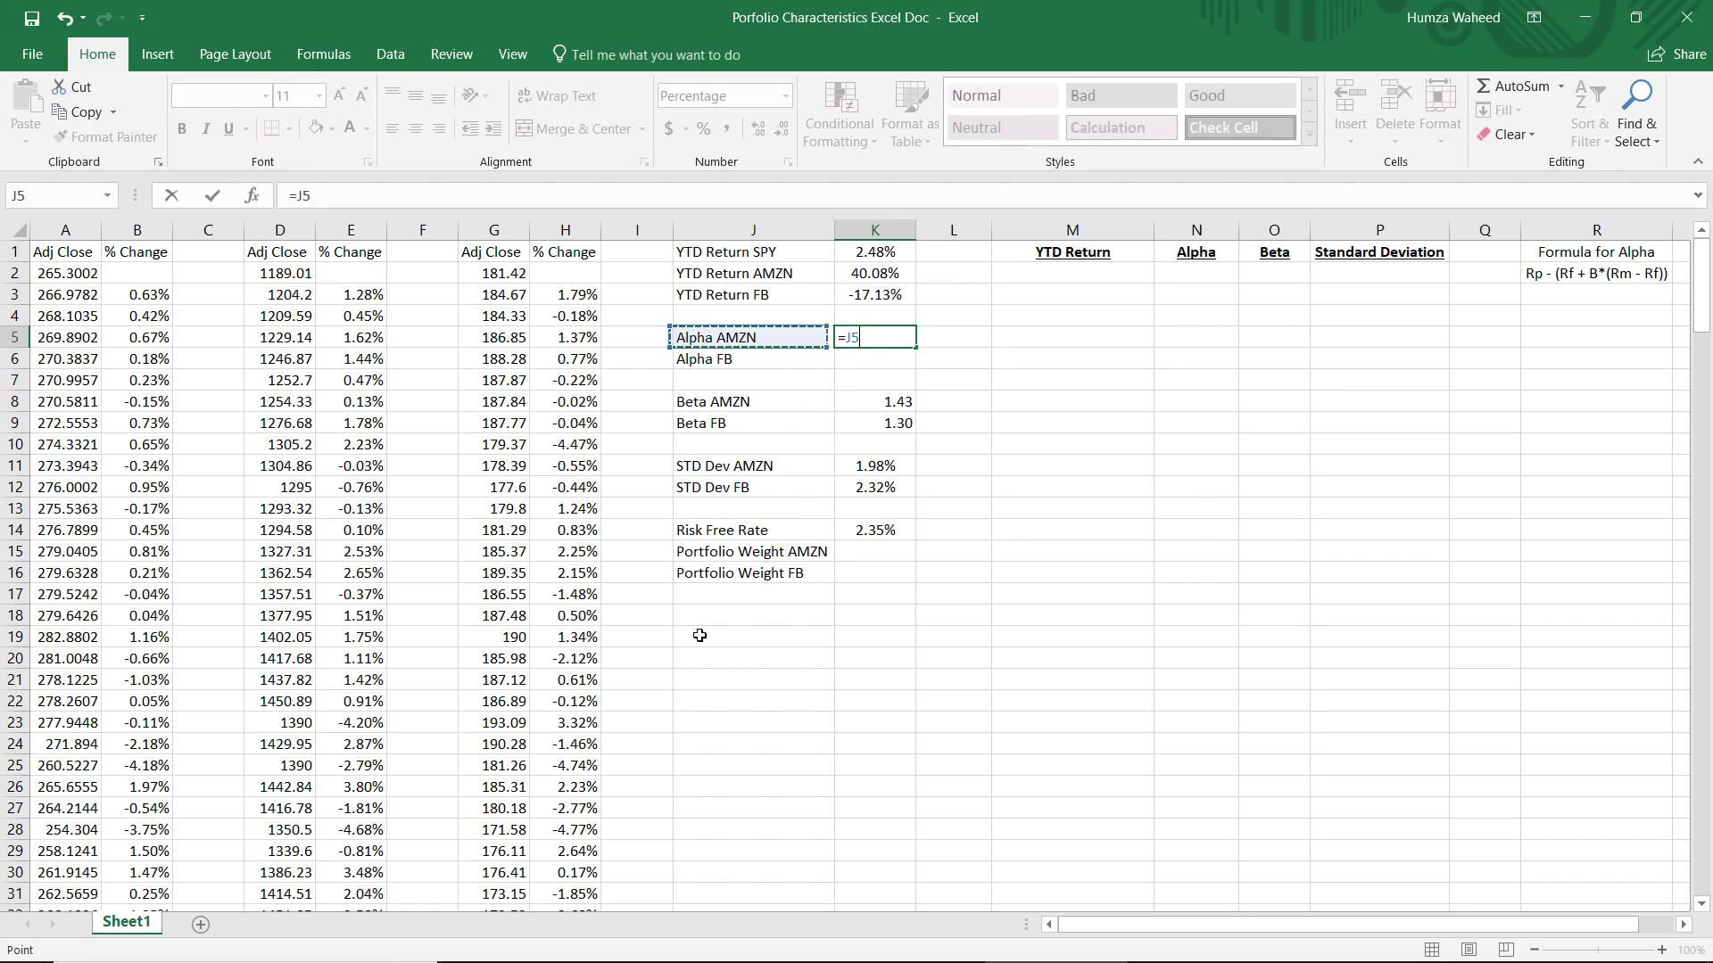
pyautogui.press('Right')
pyautogui.press('Up')
pyautogui.press('Up')
pyautogui.press('Up')
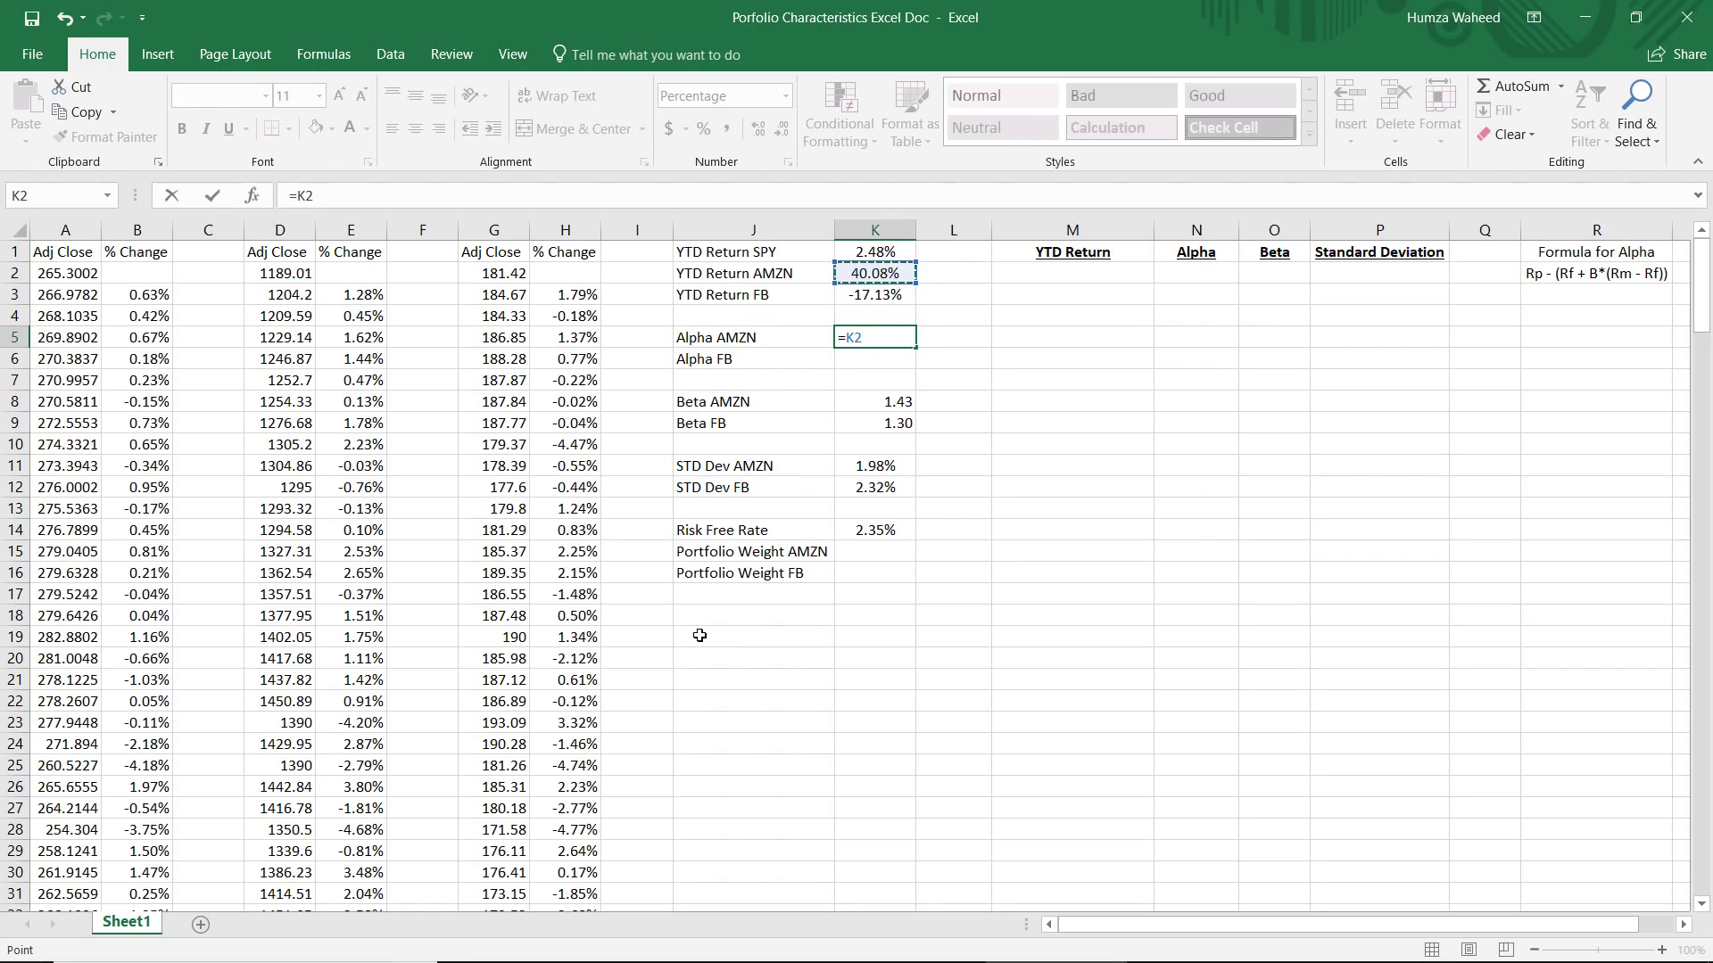
pyautogui.write('-(')
pyautogui.press('Left')
pyautogui.press('Down')
pyautogui.press('Down')
pyautogui.press('Right')
pyautogui.press('Down')
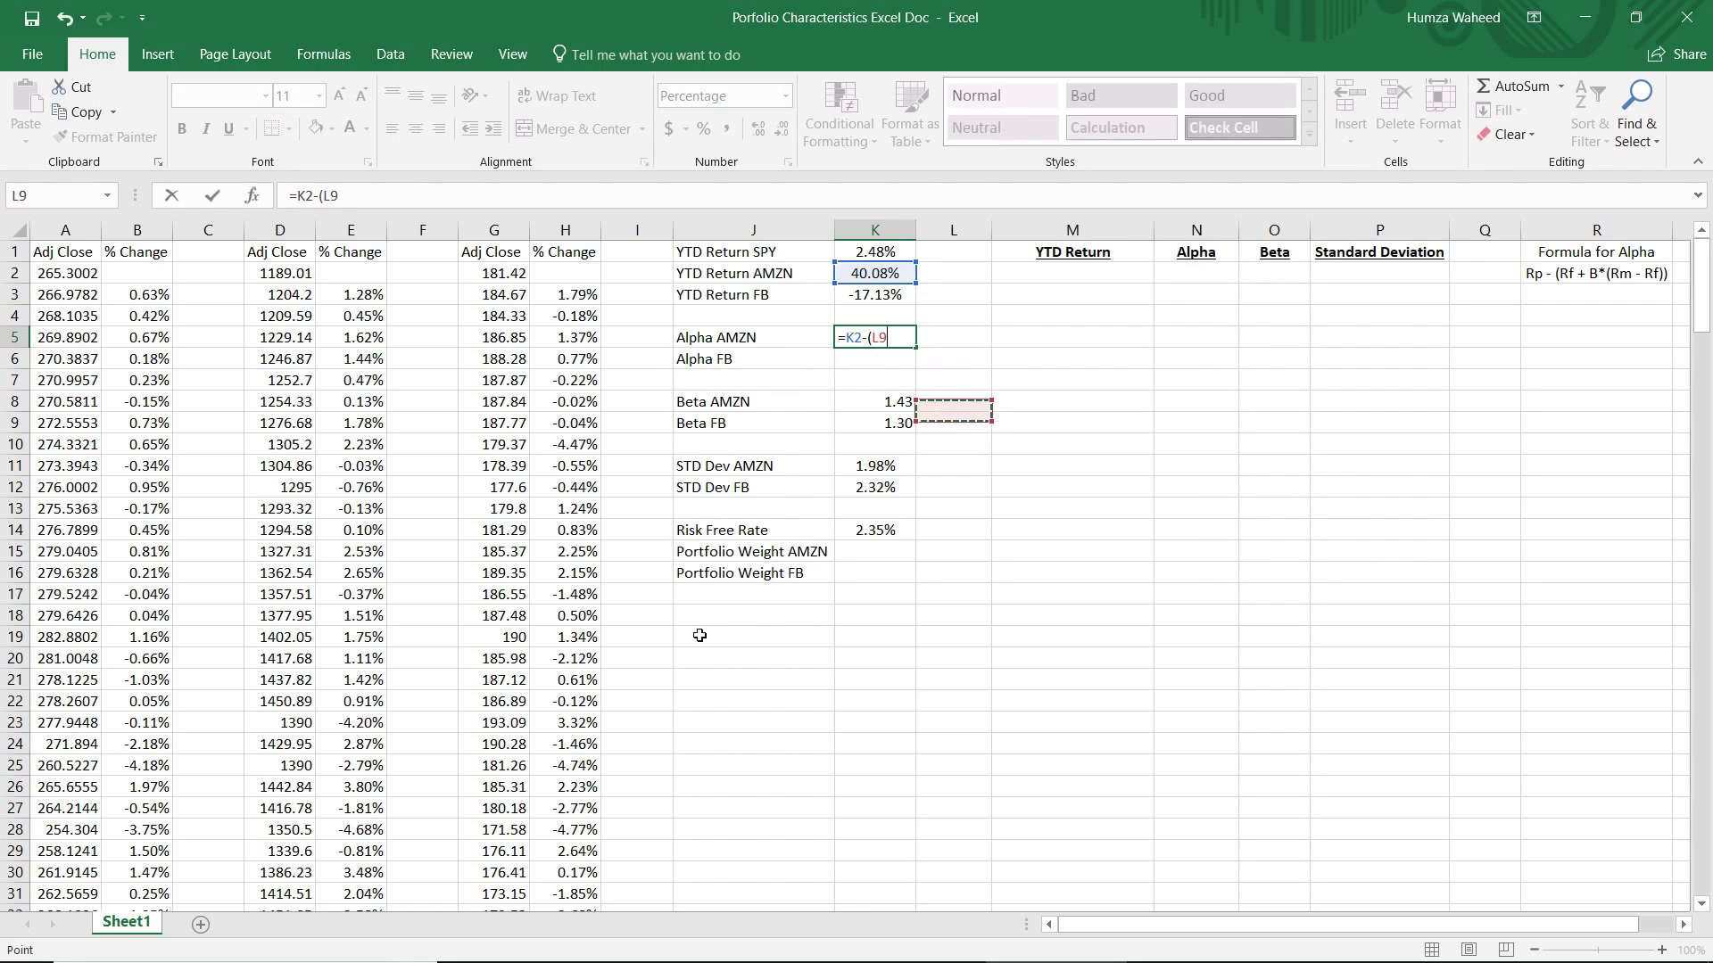
pyautogui.press('Down')
pyautogui.press('Down')
pyautogui.press('Down')
pyautogui.press('Down')
pyautogui.press('Down')
pyautogui.press('Down')
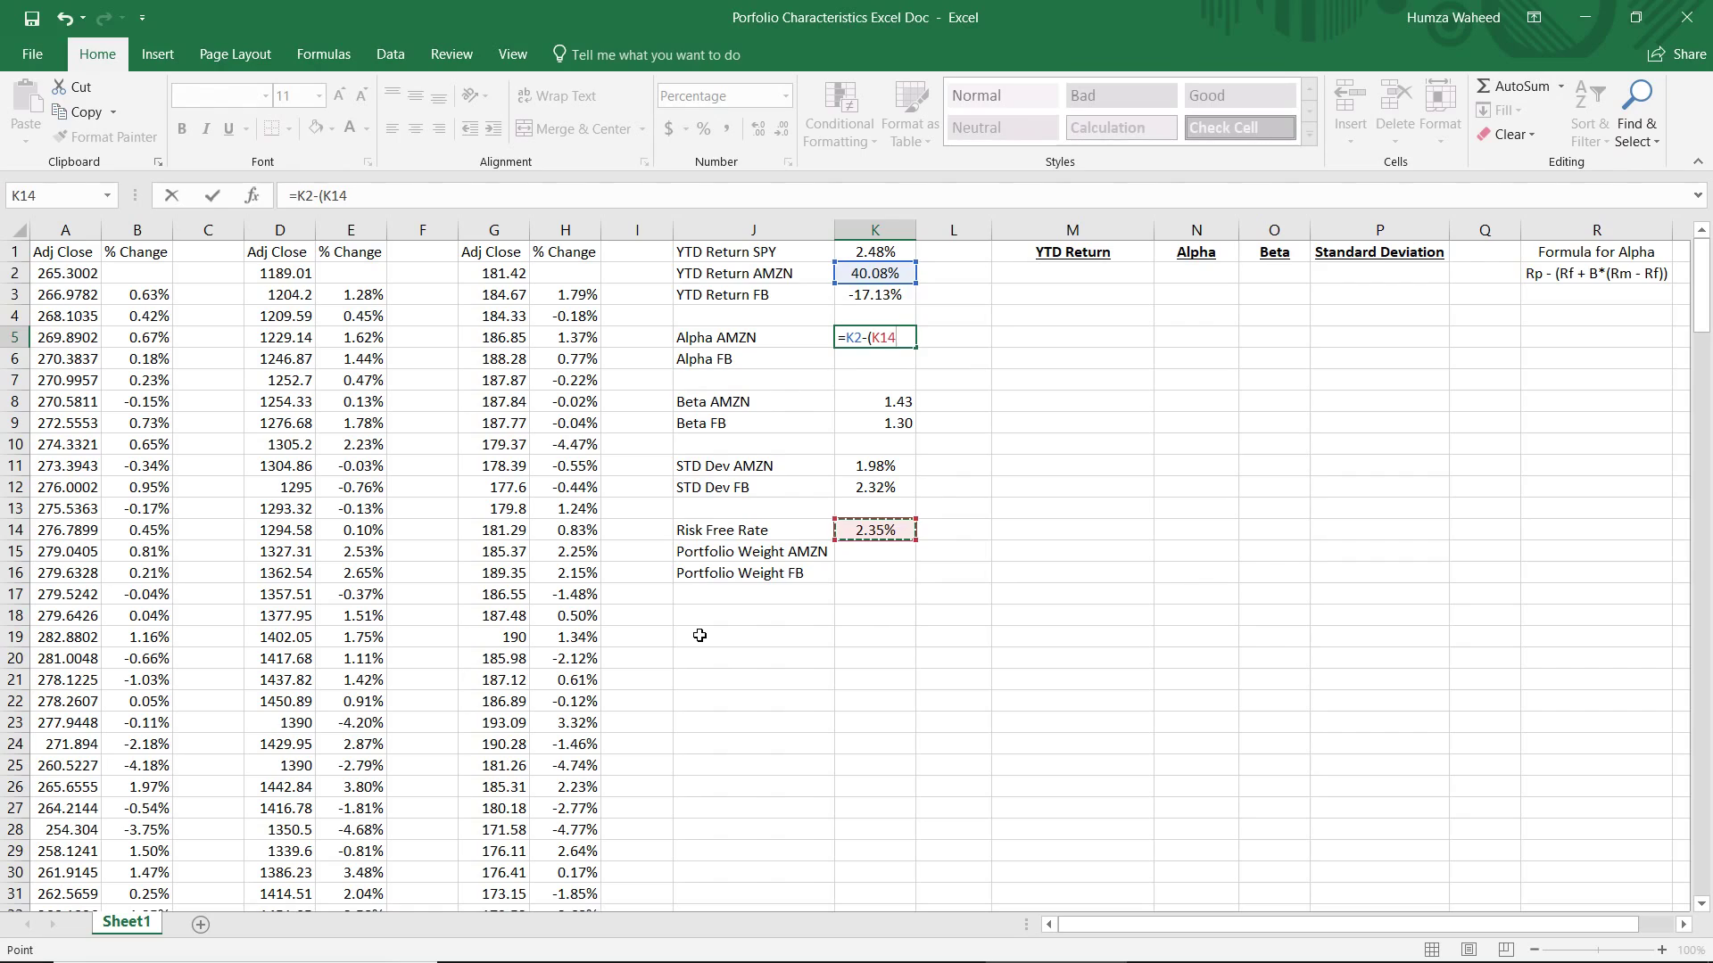
pyautogui.write('+(')
# Complete the formula with K8*(K1-K14))) and enter it, giving Alpha AMZN 38%
pyautogui.press('Up')
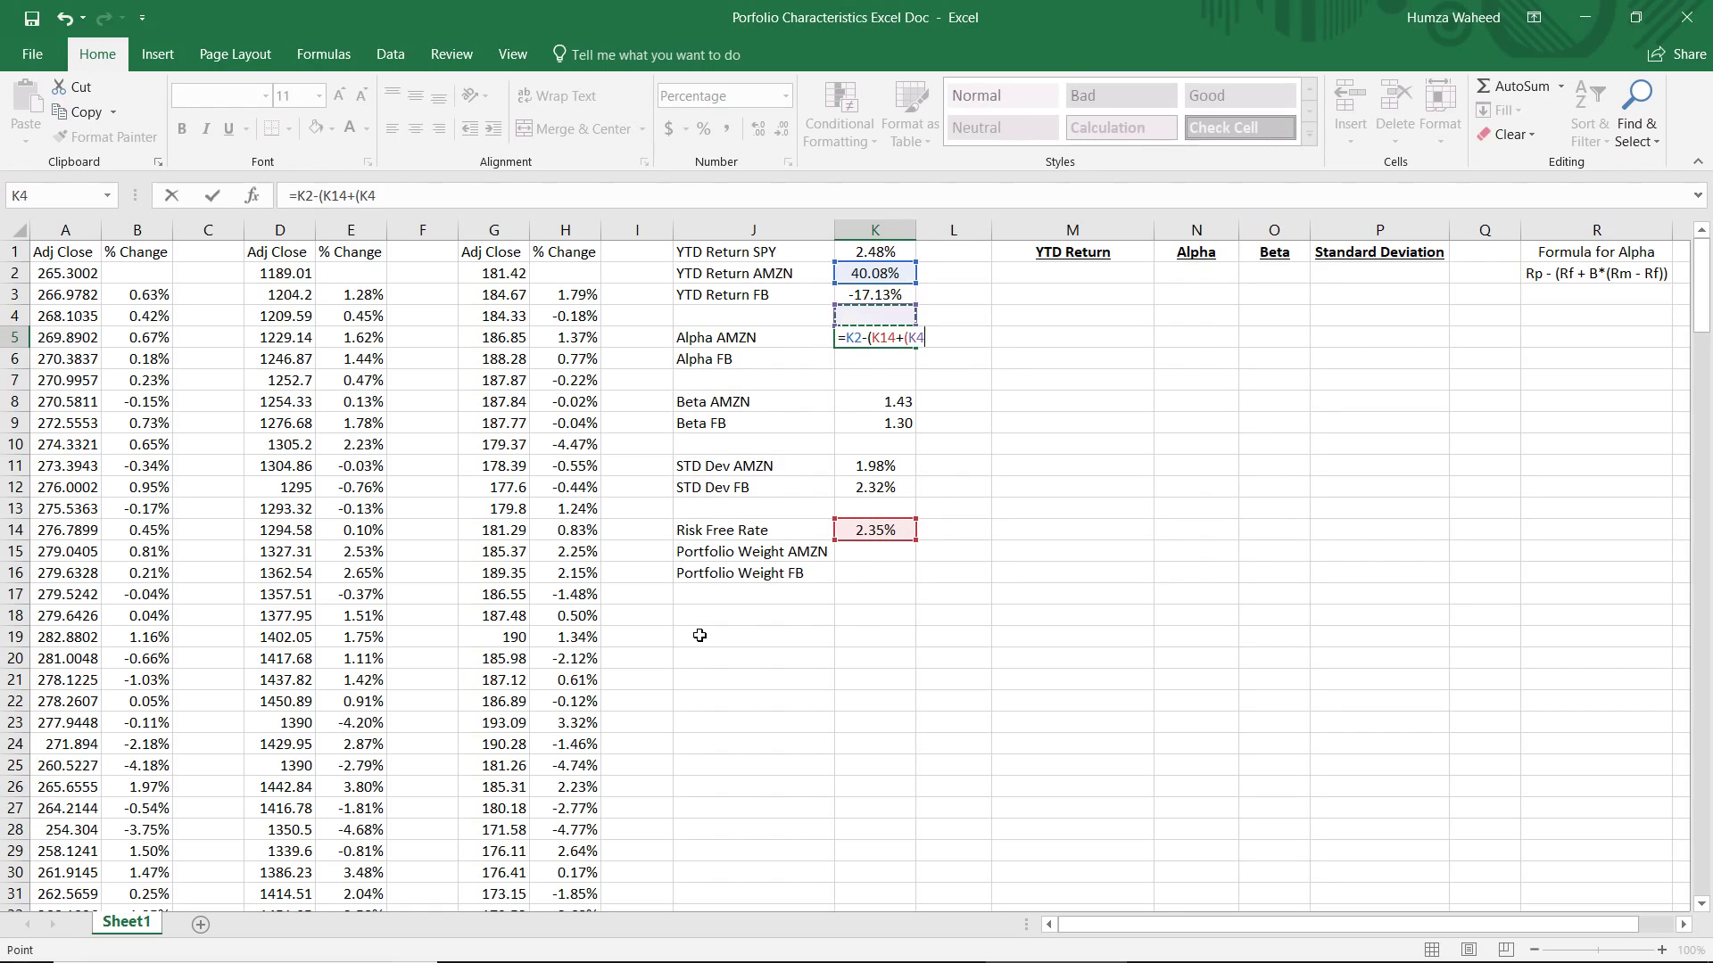
pyautogui.press('Down')
pyautogui.press('Down')
pyautogui.press('Down')
pyautogui.press('Down')
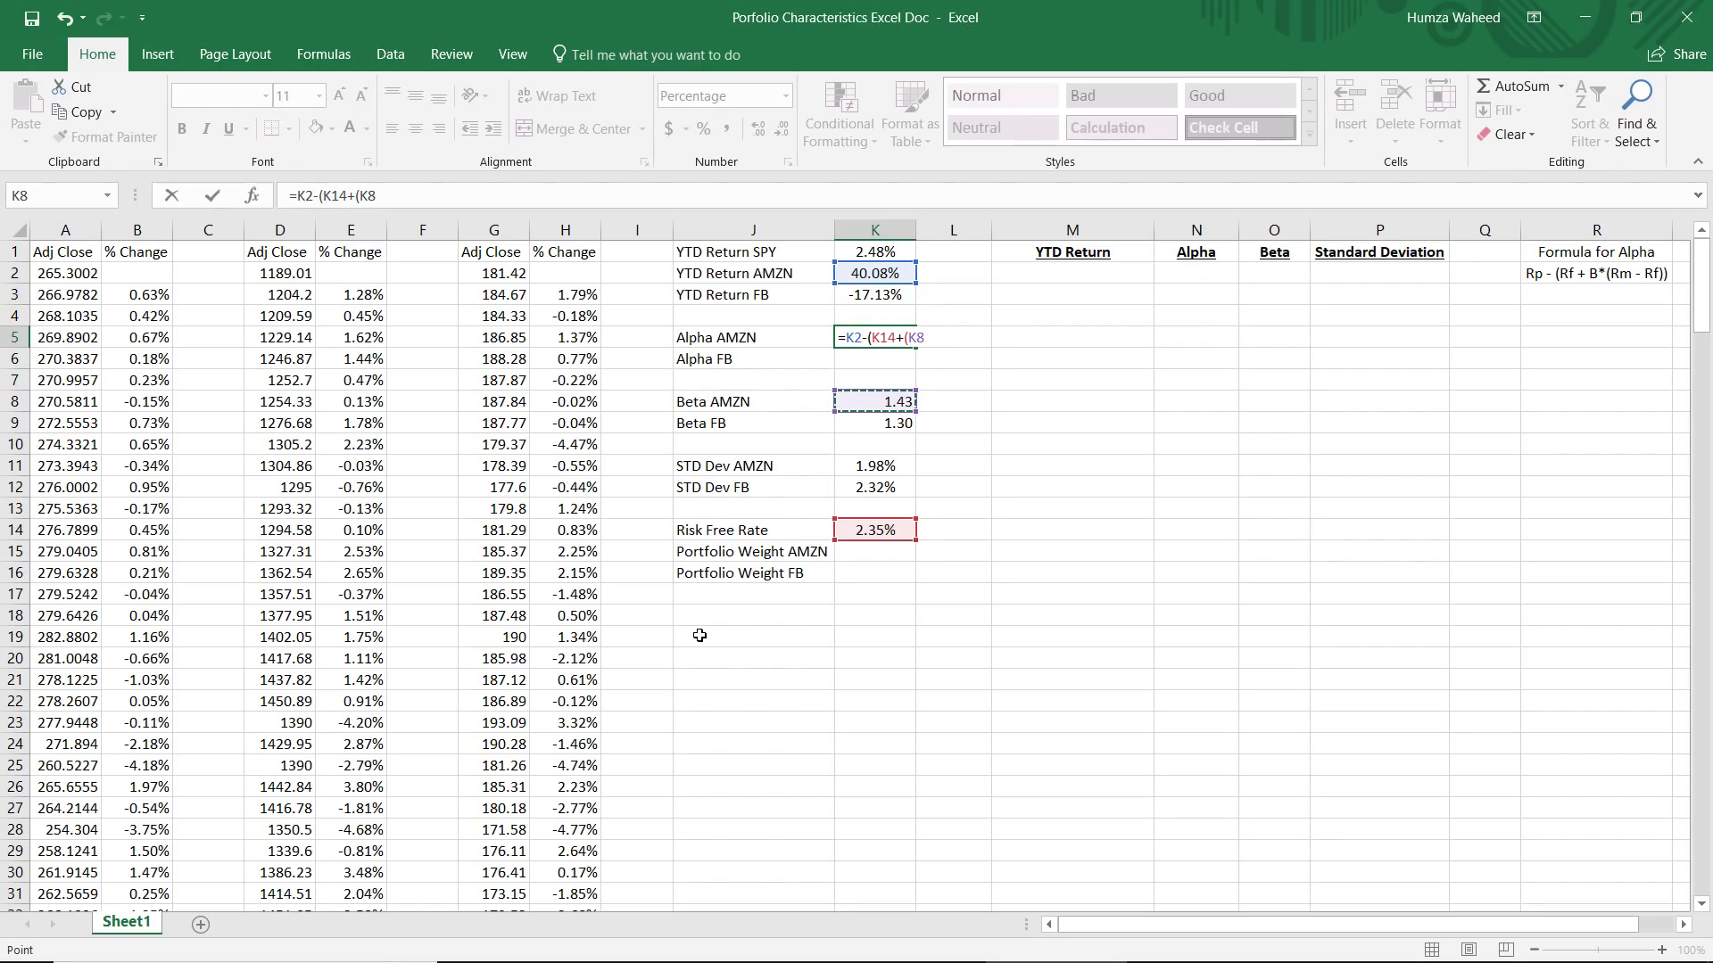
pyautogui.write('*(')
pyautogui.press('Down')
pyautogui.press('Down')
pyautogui.press('Down')
pyautogui.press('Down')
pyautogui.press('Up')
pyautogui.press('Up')
pyautogui.press('Up')
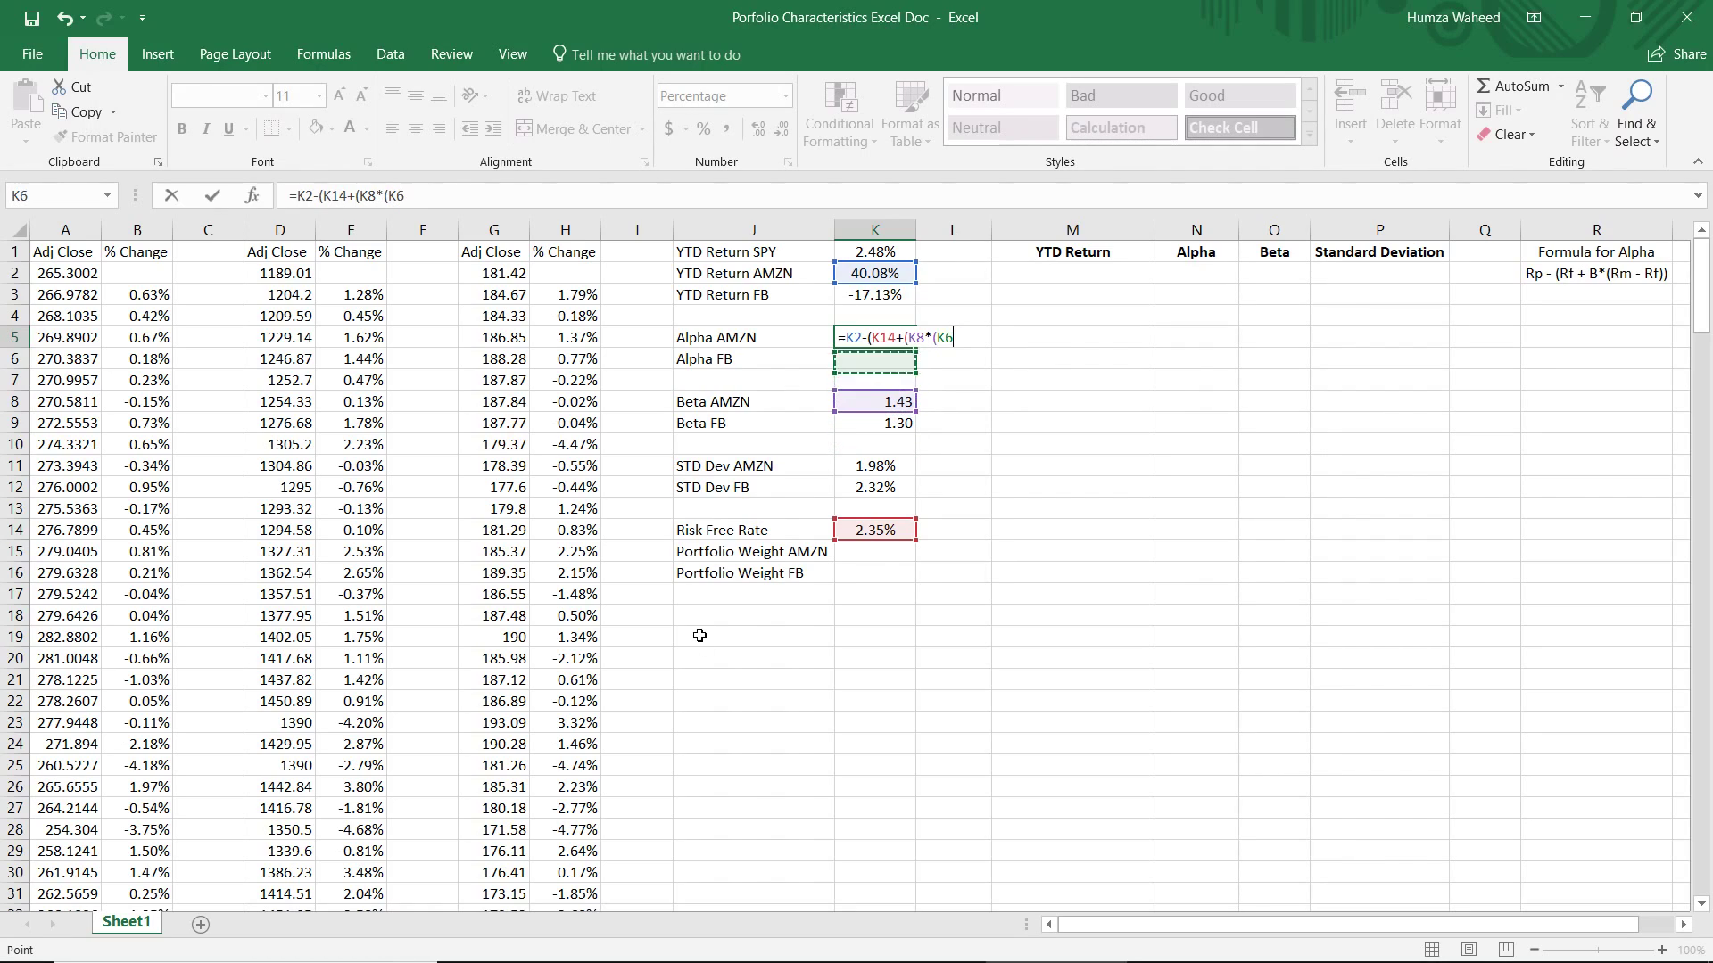
pyautogui.press('Up')
pyautogui.press('Up')
pyautogui.press('Up')
pyautogui.press('Up')
pyautogui.press('Up')
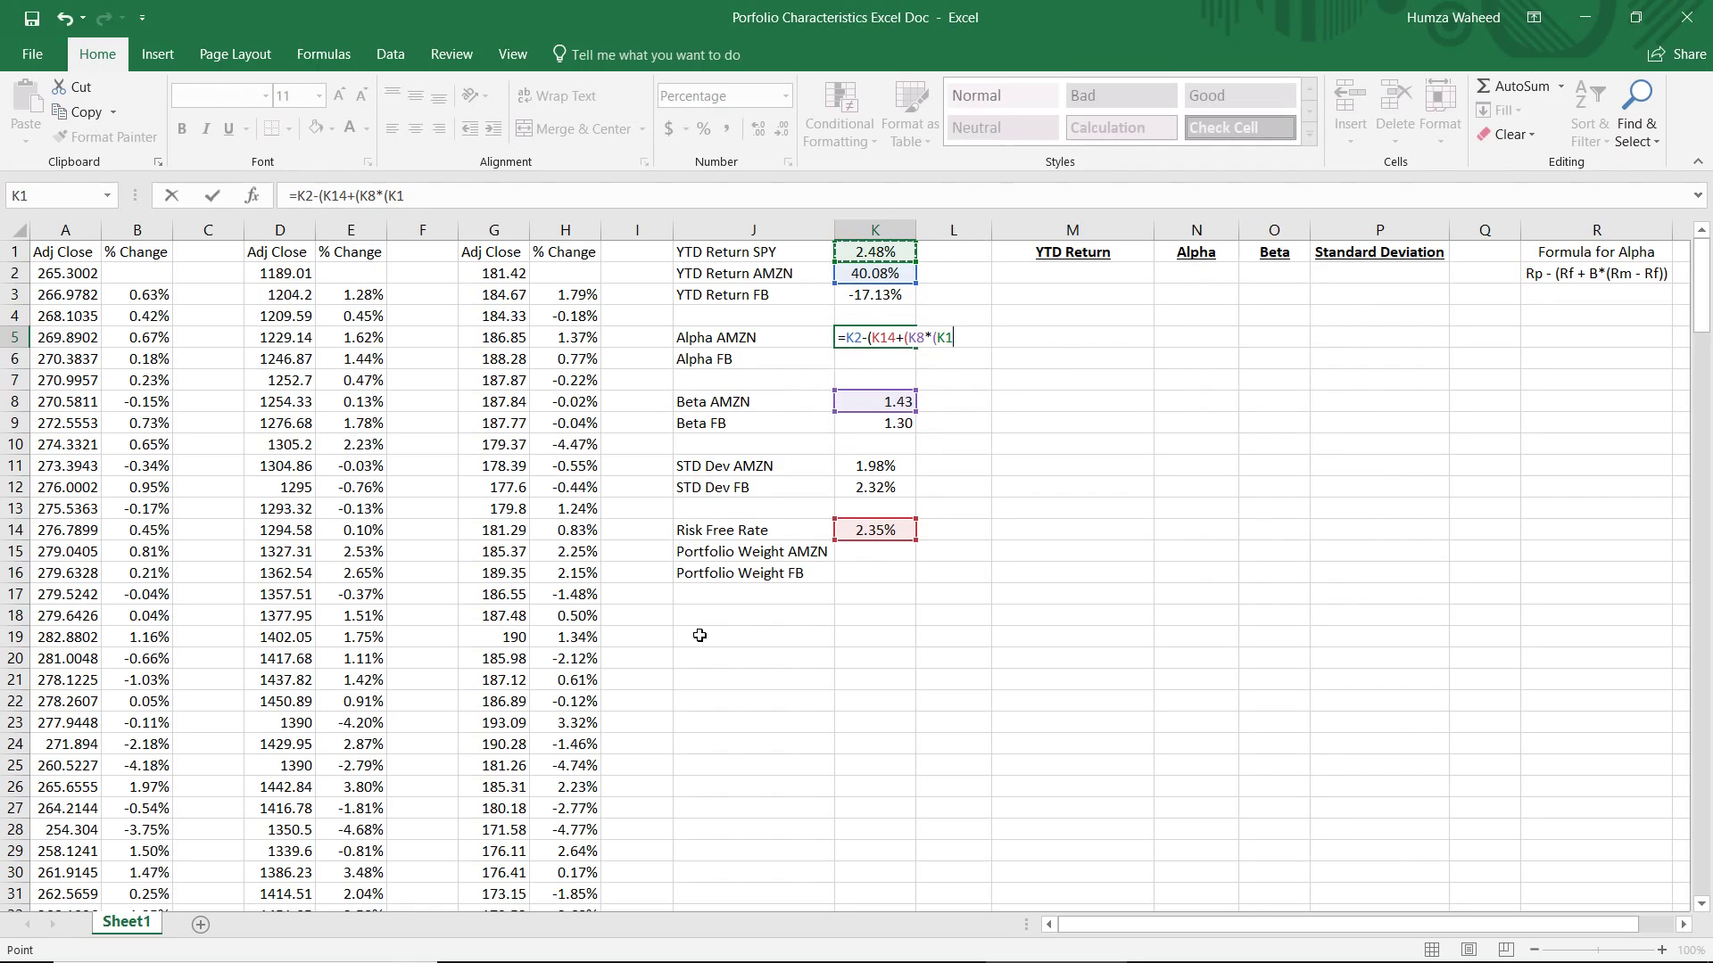
pyautogui.write('-')
pyautogui.press('Down')
pyautogui.press('Down')
pyautogui.press('Down')
pyautogui.press('Down')
pyautogui.press('Down')
pyautogui.press('Down')
pyautogui.press('Down')
pyautogui.press('Down')
pyautogui.press('Down')
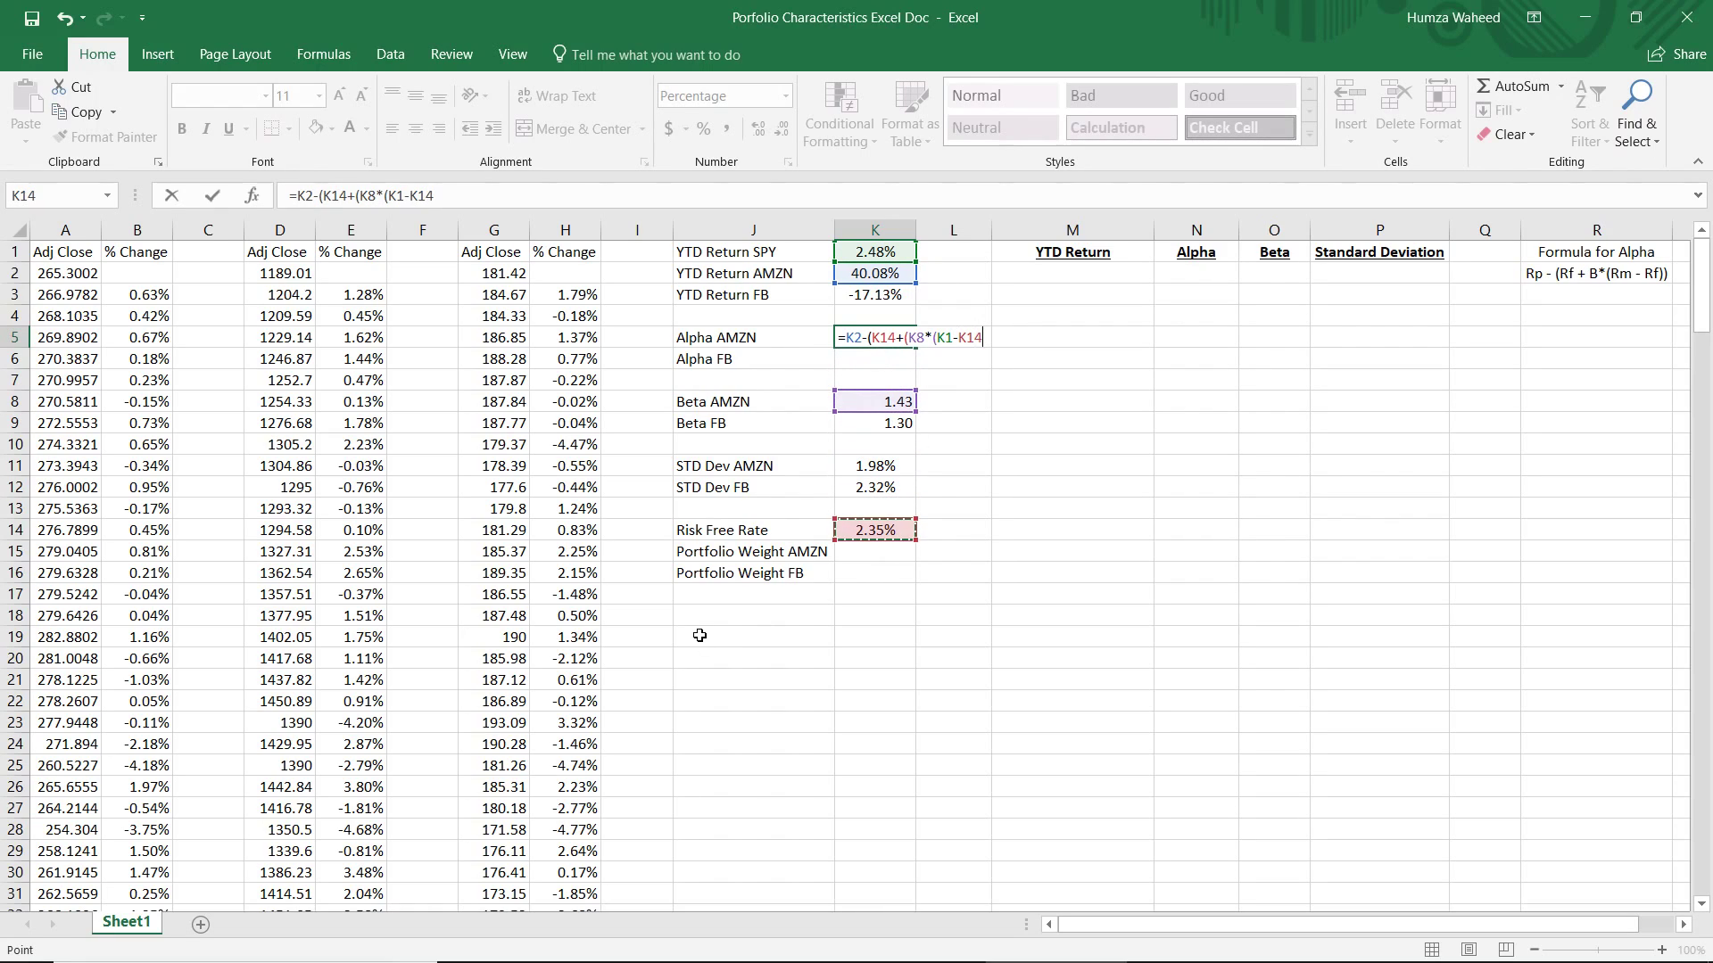
pyautogui.write(')))')
pyautogui.press('Return')
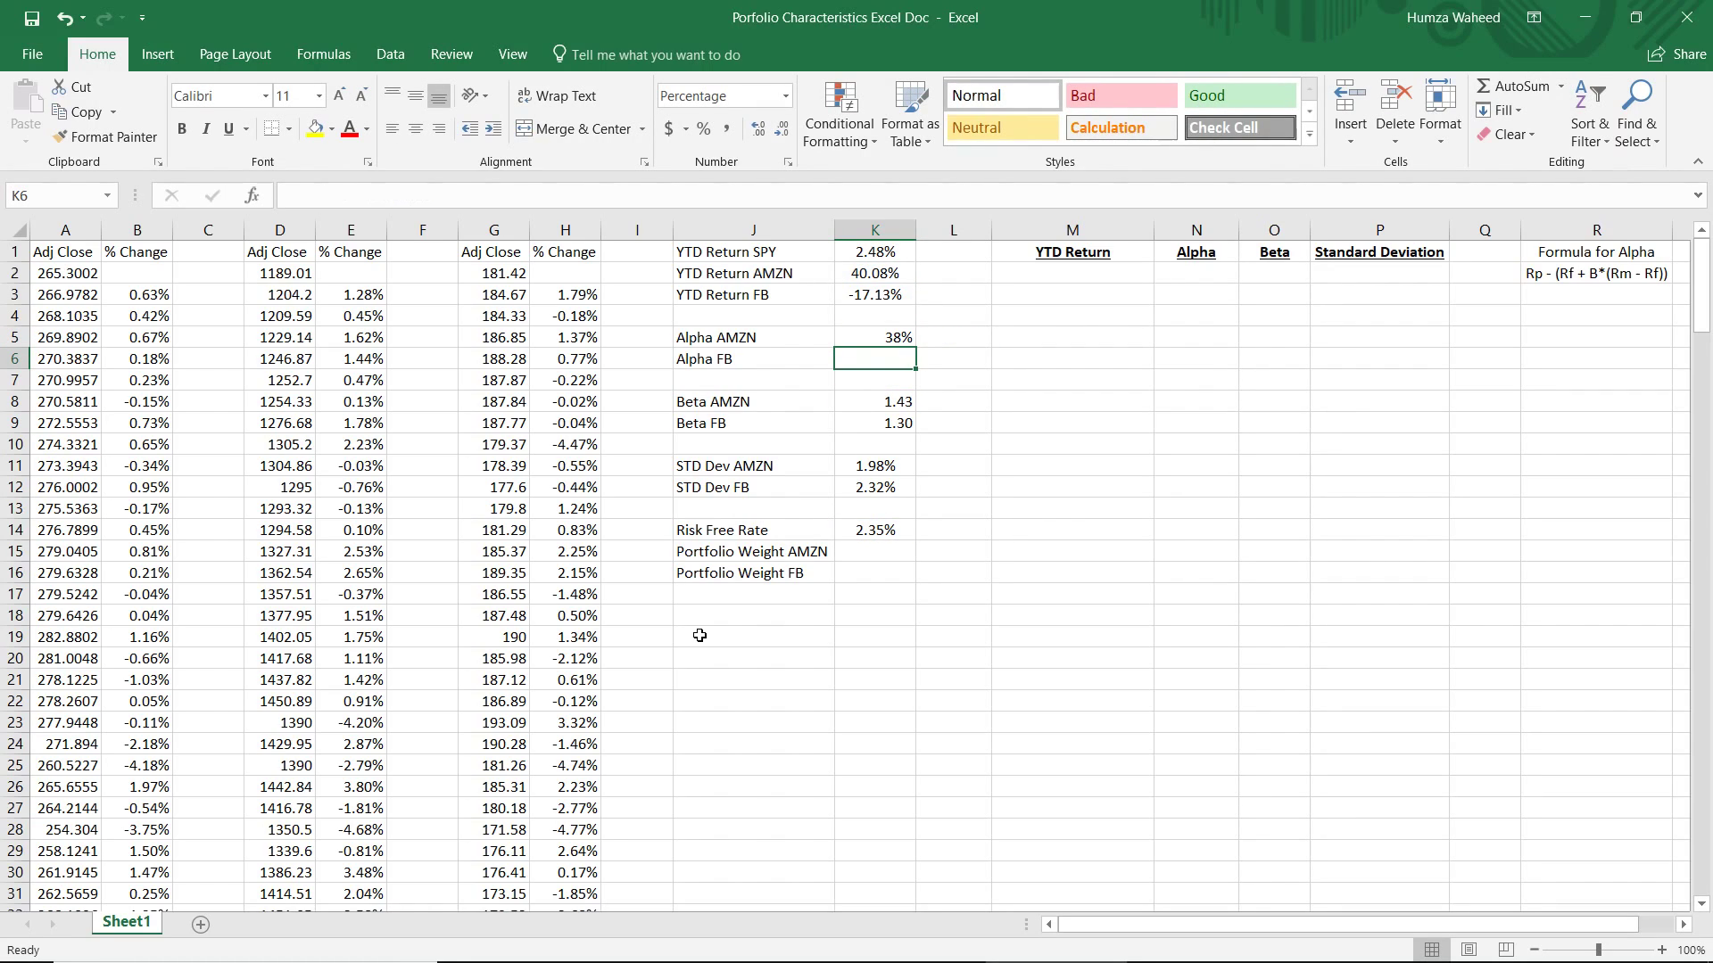
# Start Alpha FB in K6 as =K3-(K14+K9* using FB's return, risk-free rate and beta
pyautogui.write('=')
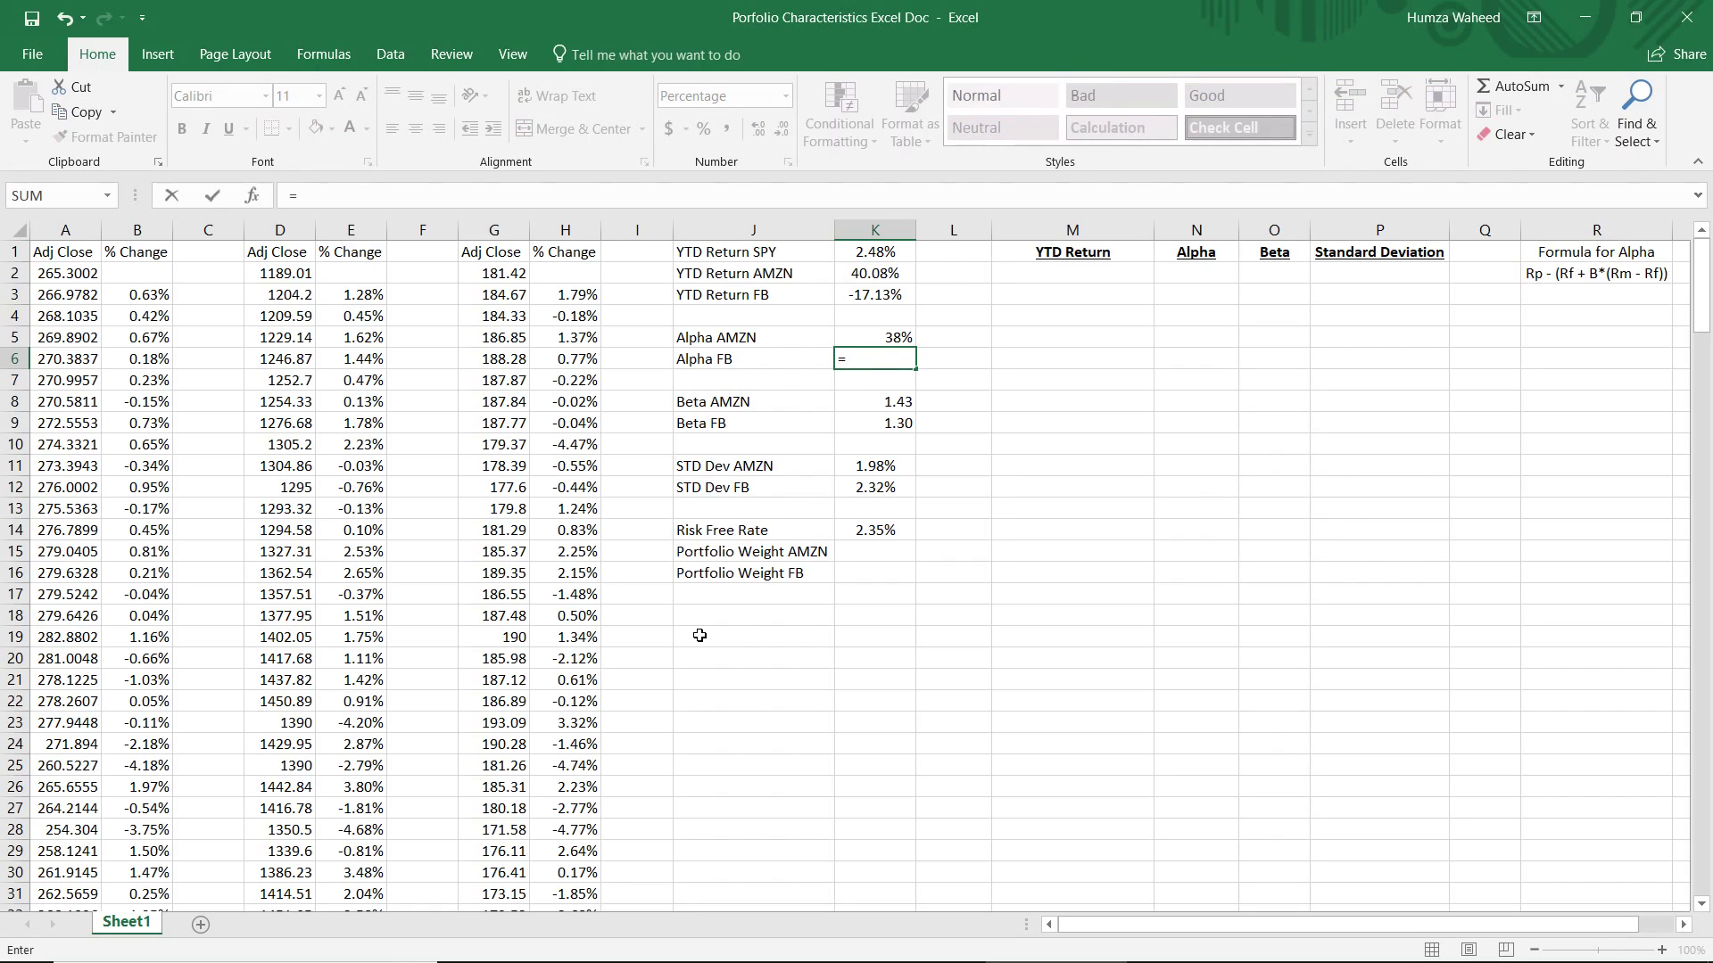
pyautogui.press('Up')
pyautogui.press('Up')
pyautogui.press('Up')
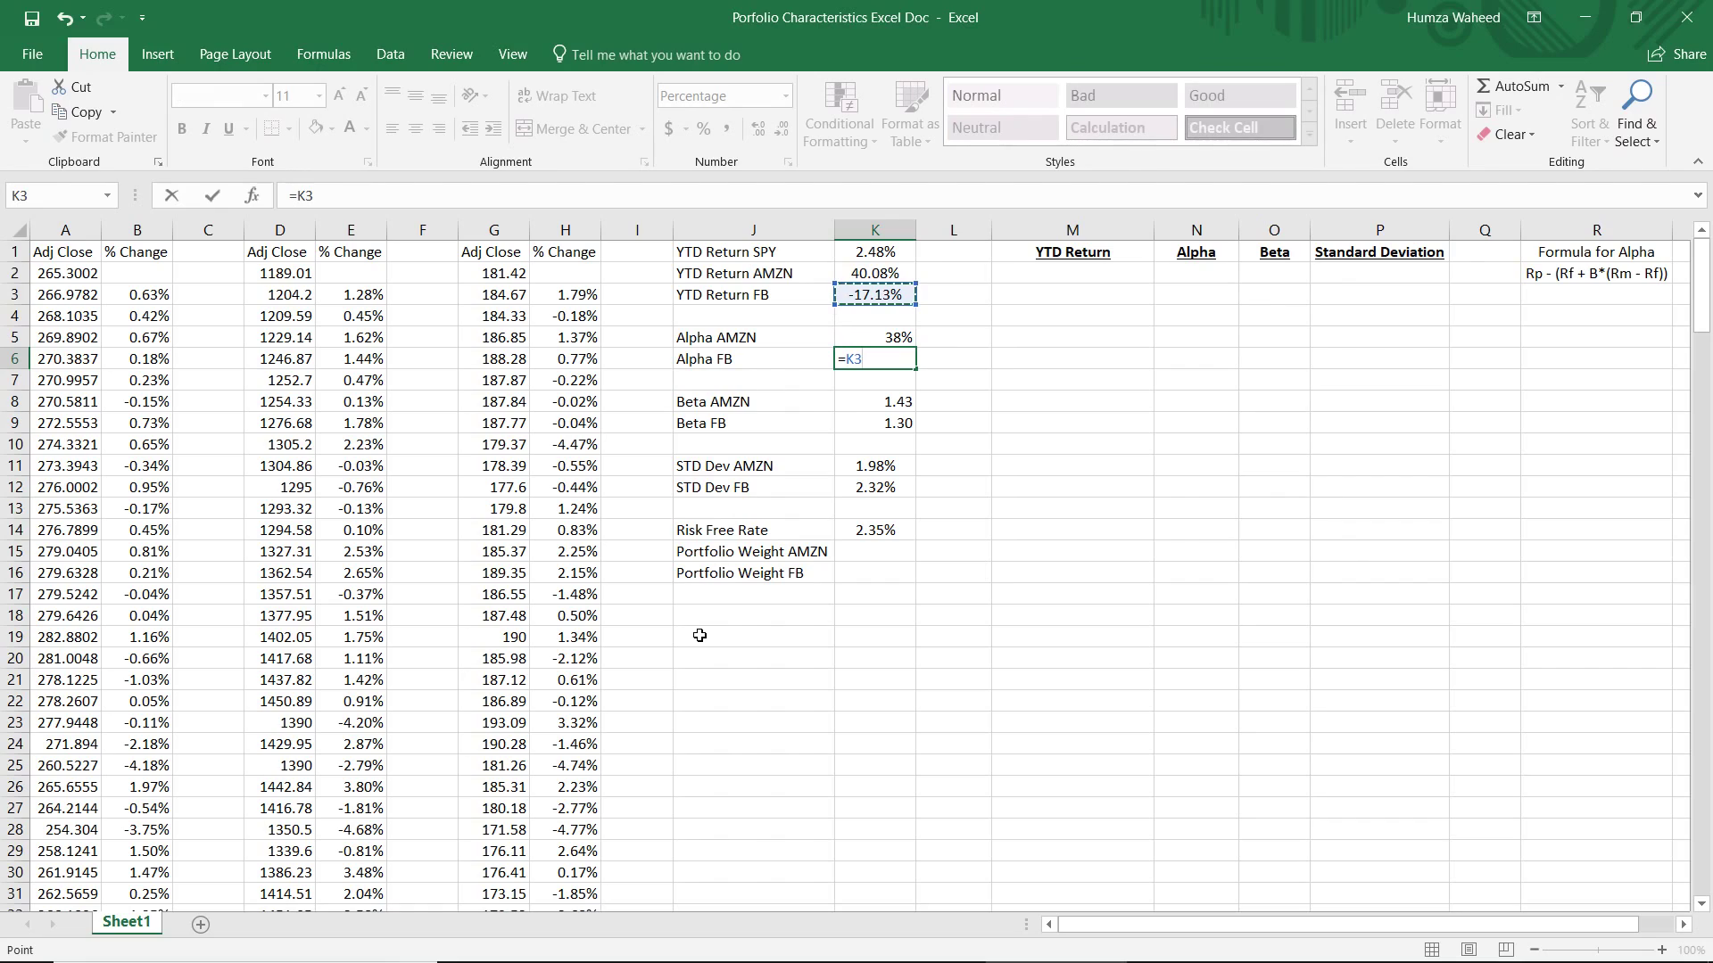
pyautogui.write('-(')
pyautogui.press('Down')
pyautogui.press('Down')
pyautogui.press('Down')
pyautogui.press('Down')
pyautogui.press('Down')
pyautogui.press('Down')
pyautogui.press('Down')
pyautogui.press('Down')
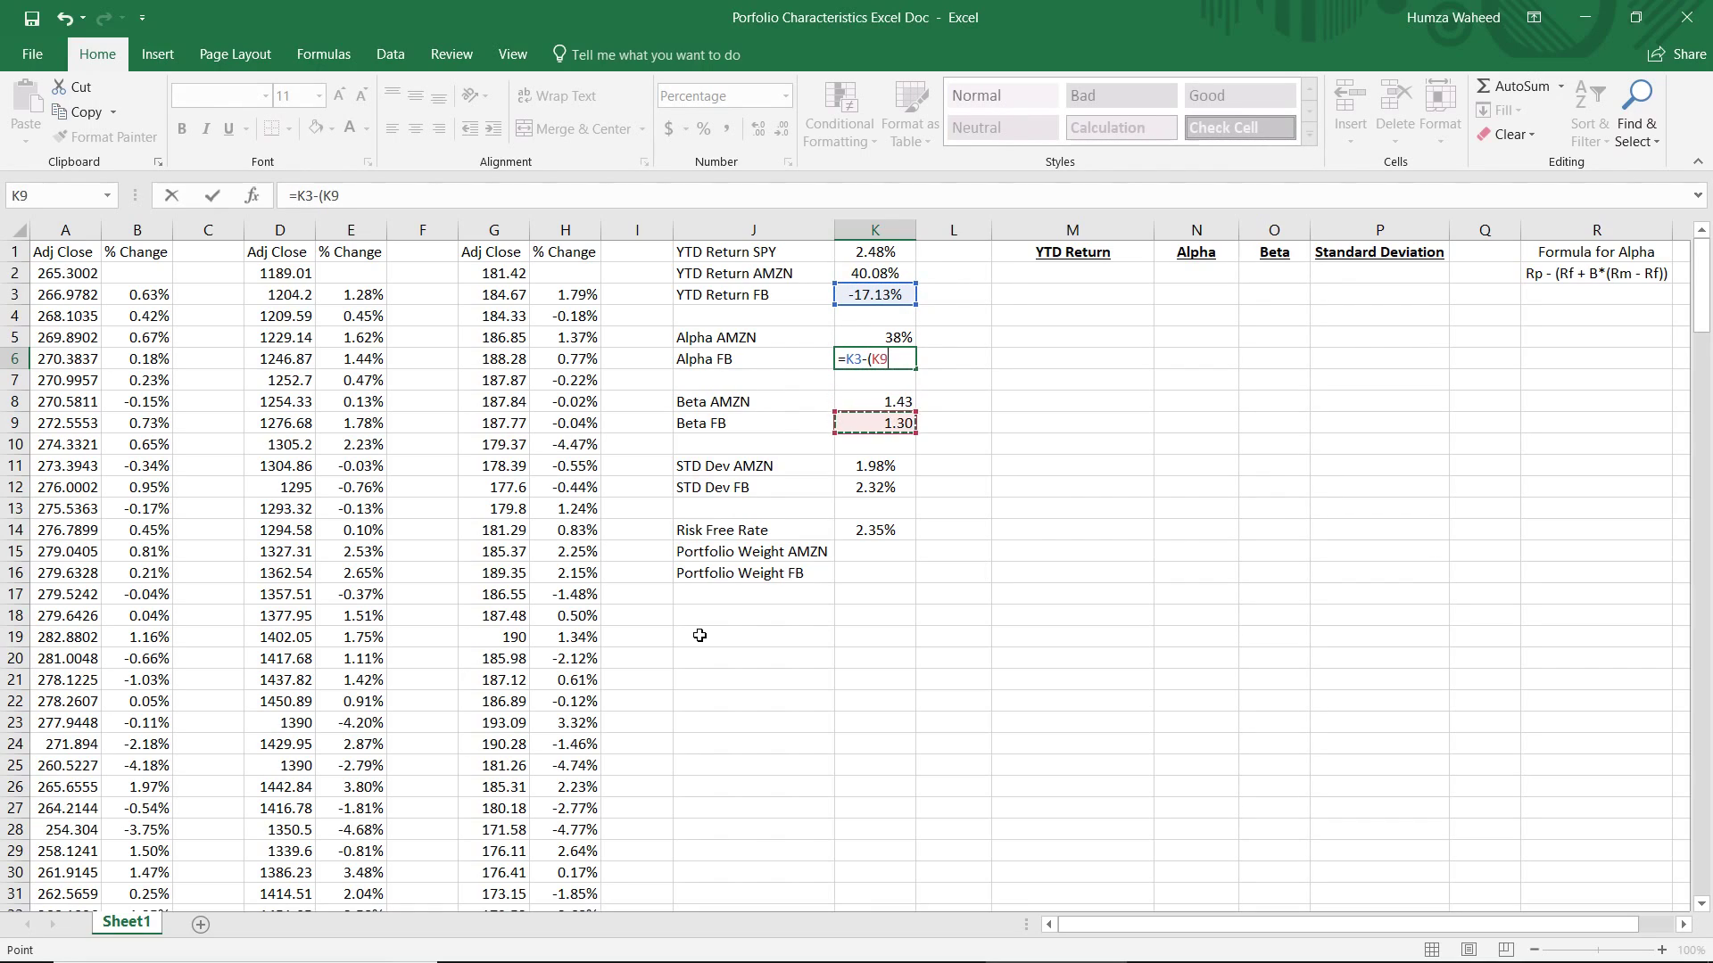
pyautogui.write('+')
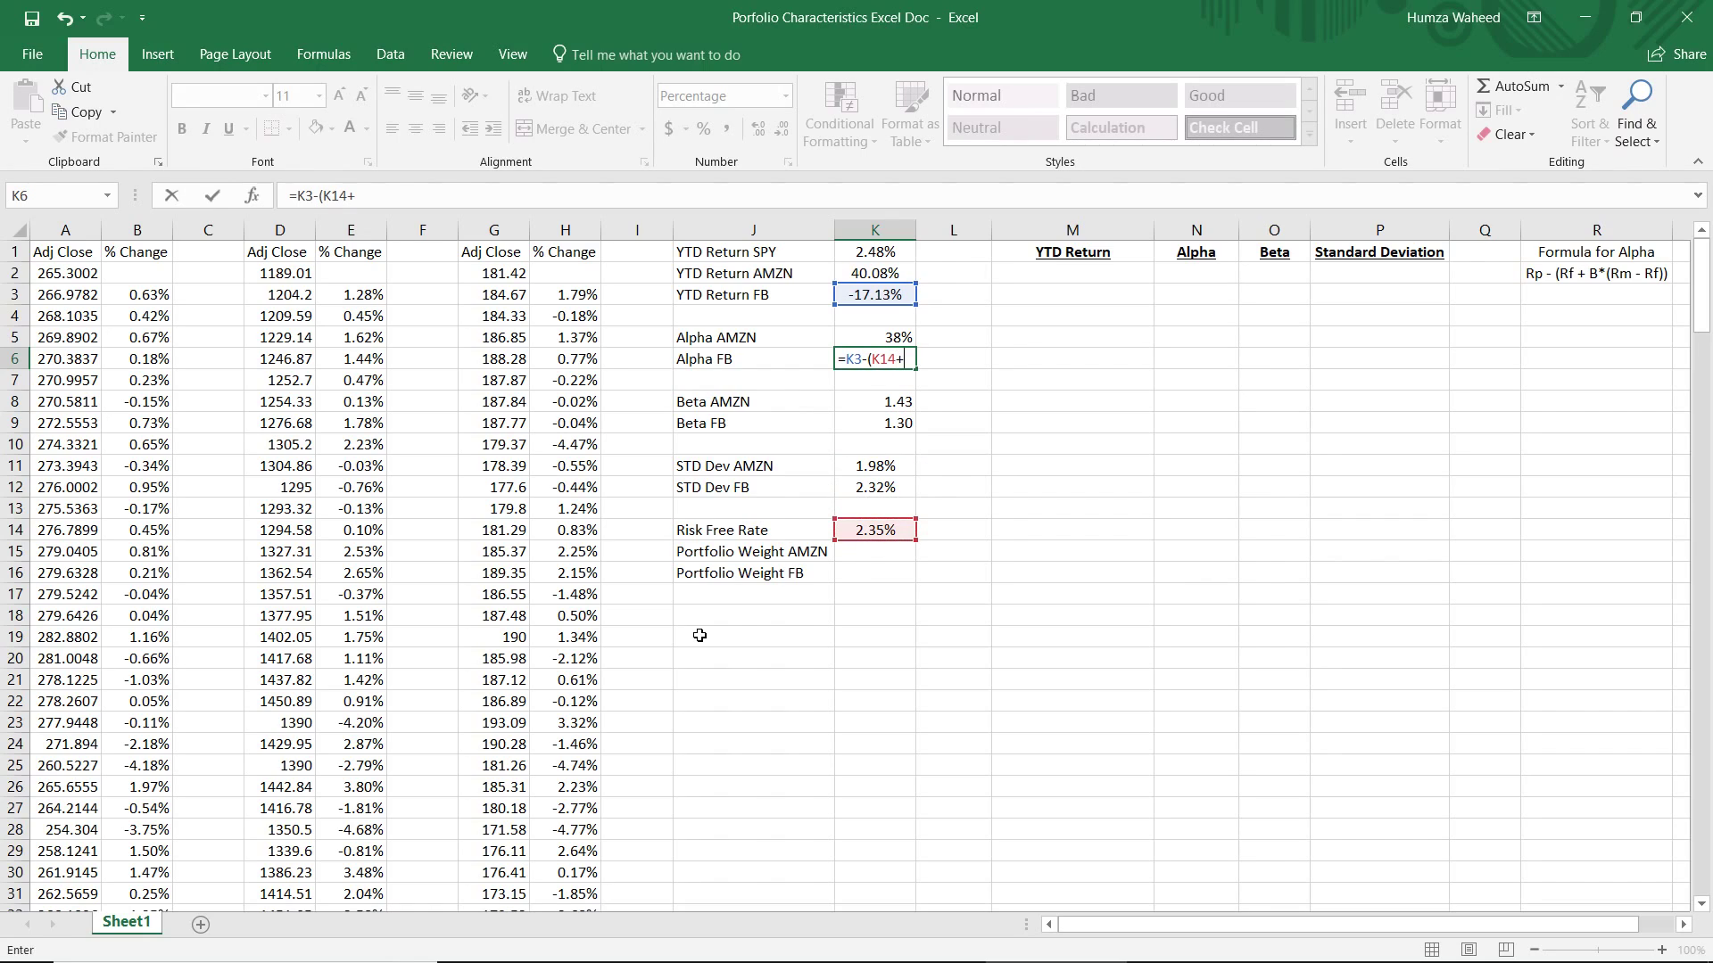
pyautogui.press('Up')
pyautogui.press('Up')
pyautogui.press('Down')
pyautogui.press('Down')
pyautogui.press('Down')
pyautogui.press('Down')
pyautogui.press('Down')
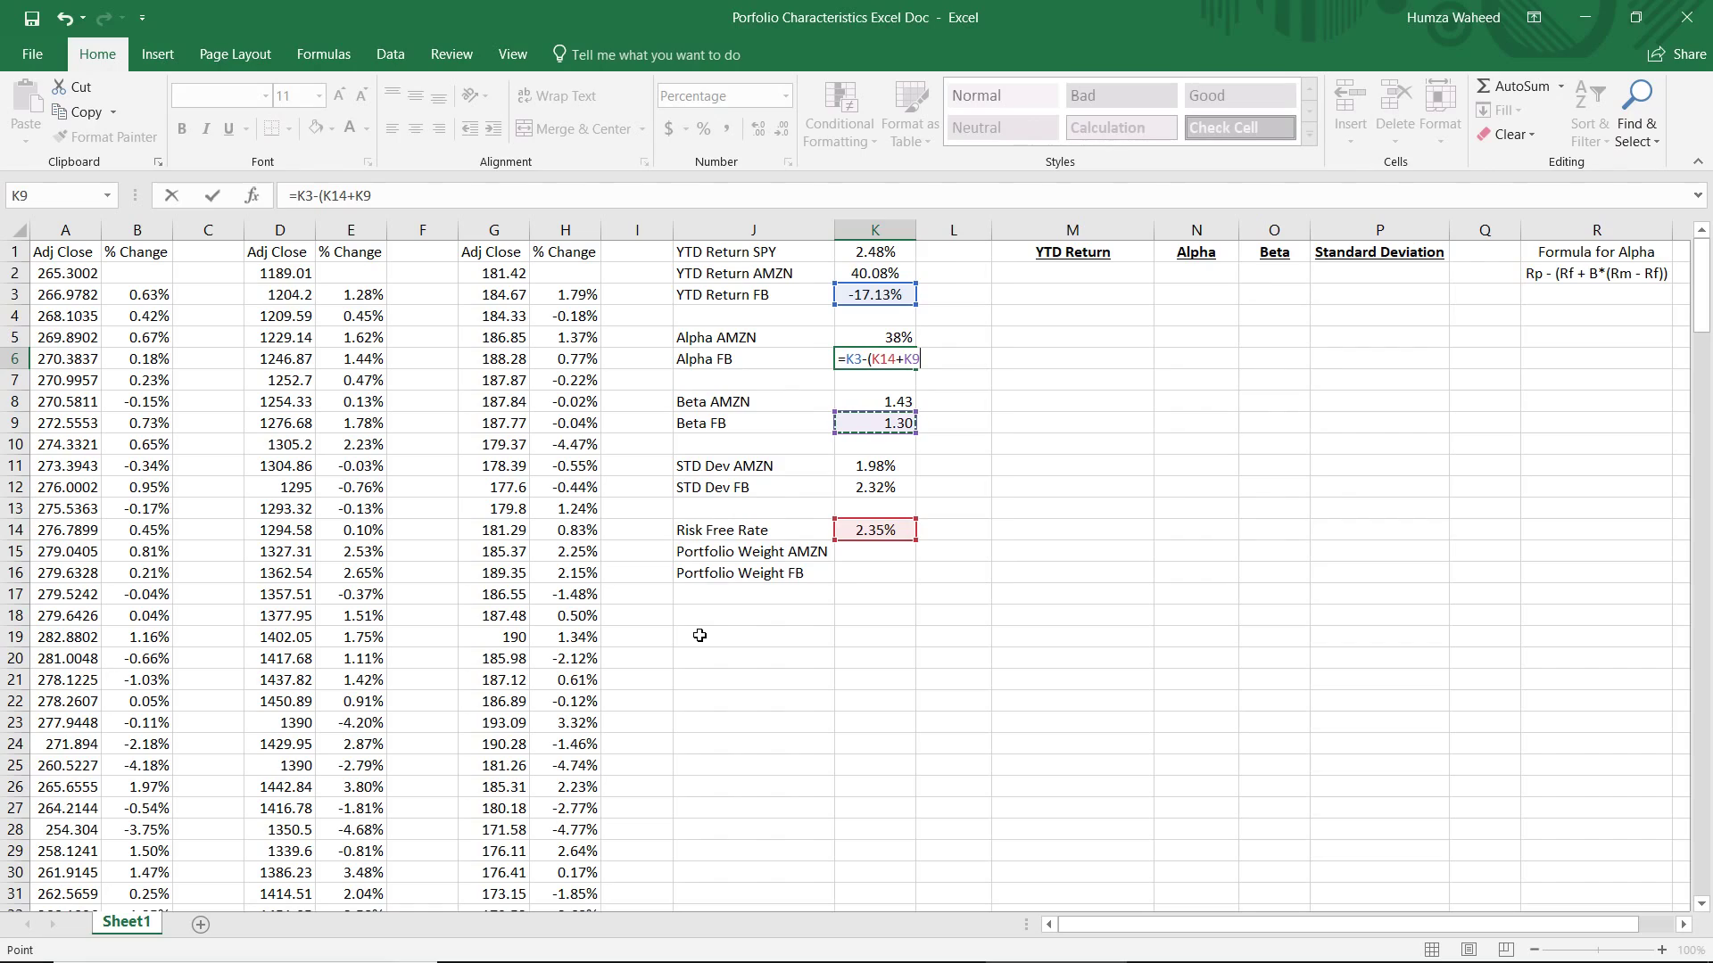
pyautogui.write('*')
# Finish with (K1-K14))) and enter it, giving Alpha FB -20%
pyautogui.write('(')
pyautogui.click(865, 253)
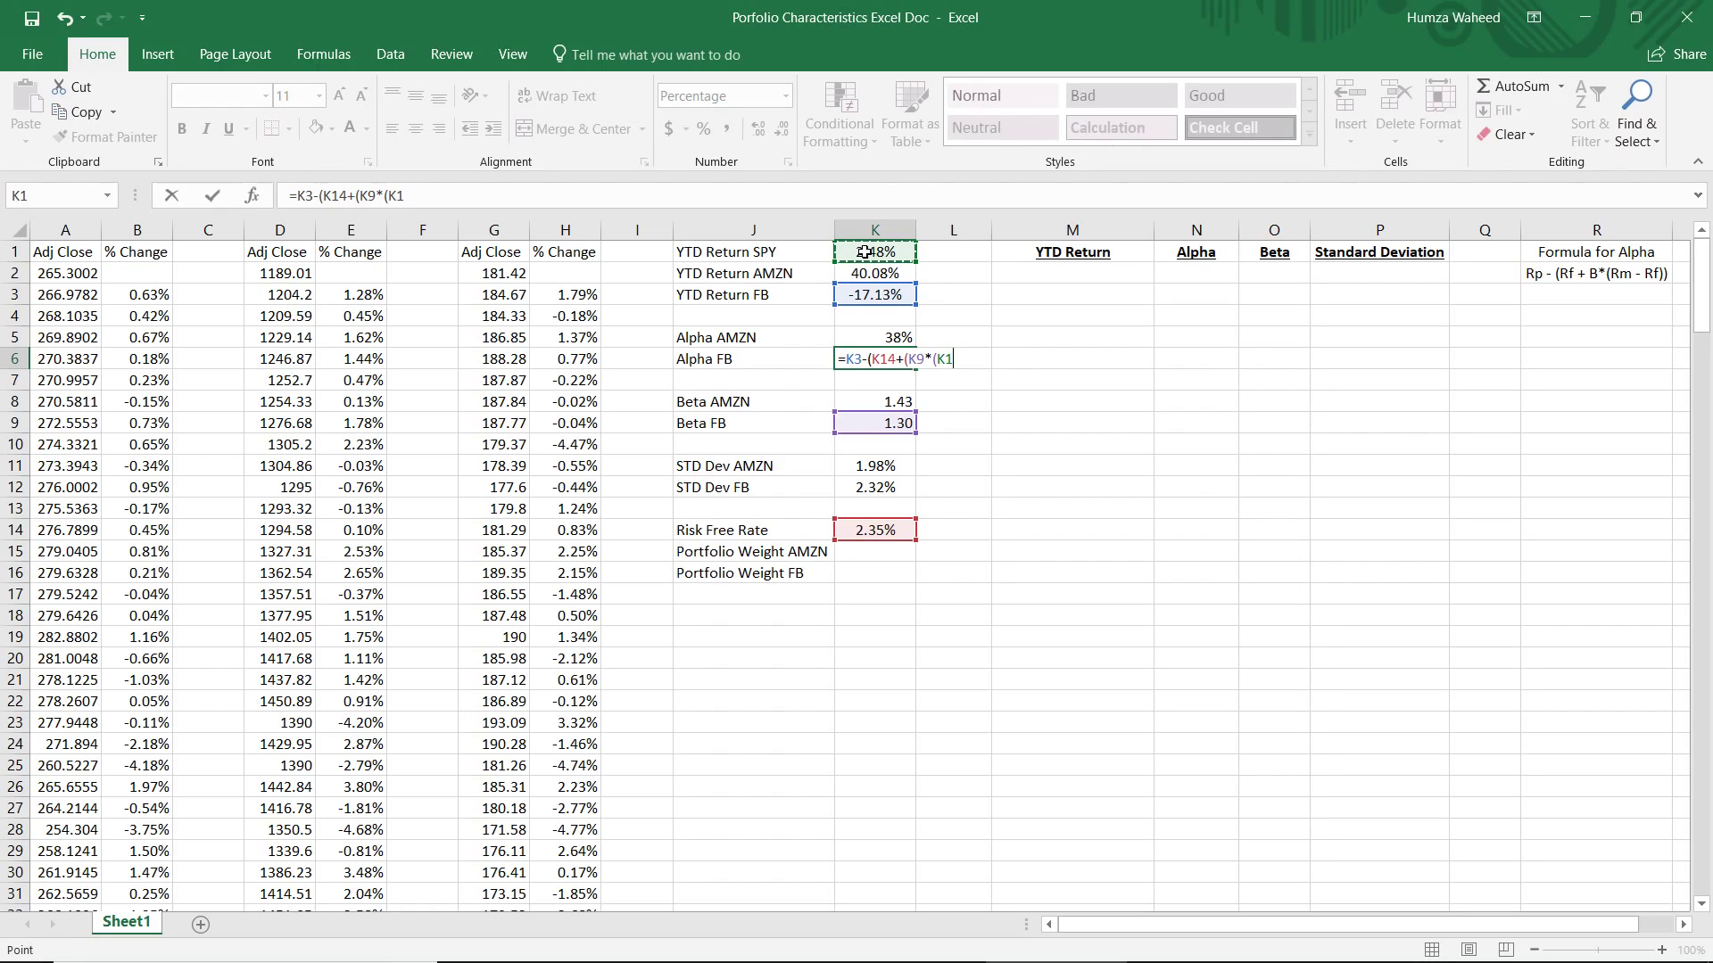
pyautogui.write('-')
pyautogui.click(872, 529)
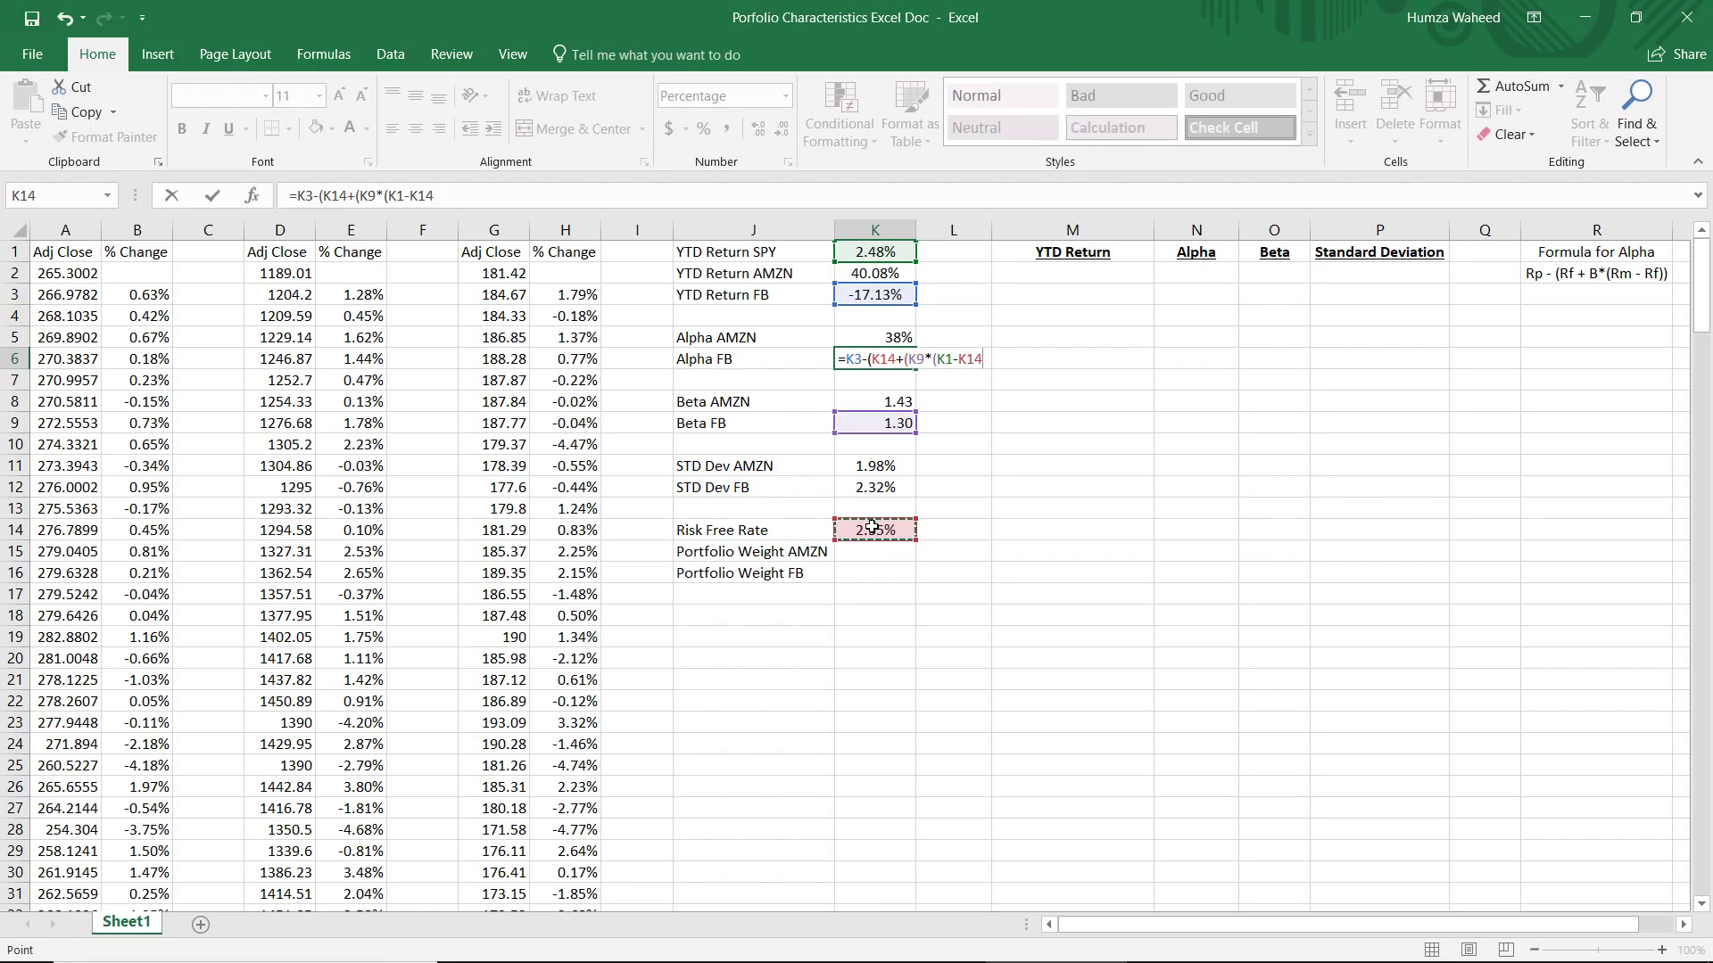
pyautogui.write(')))')
pyautogui.press('Return')
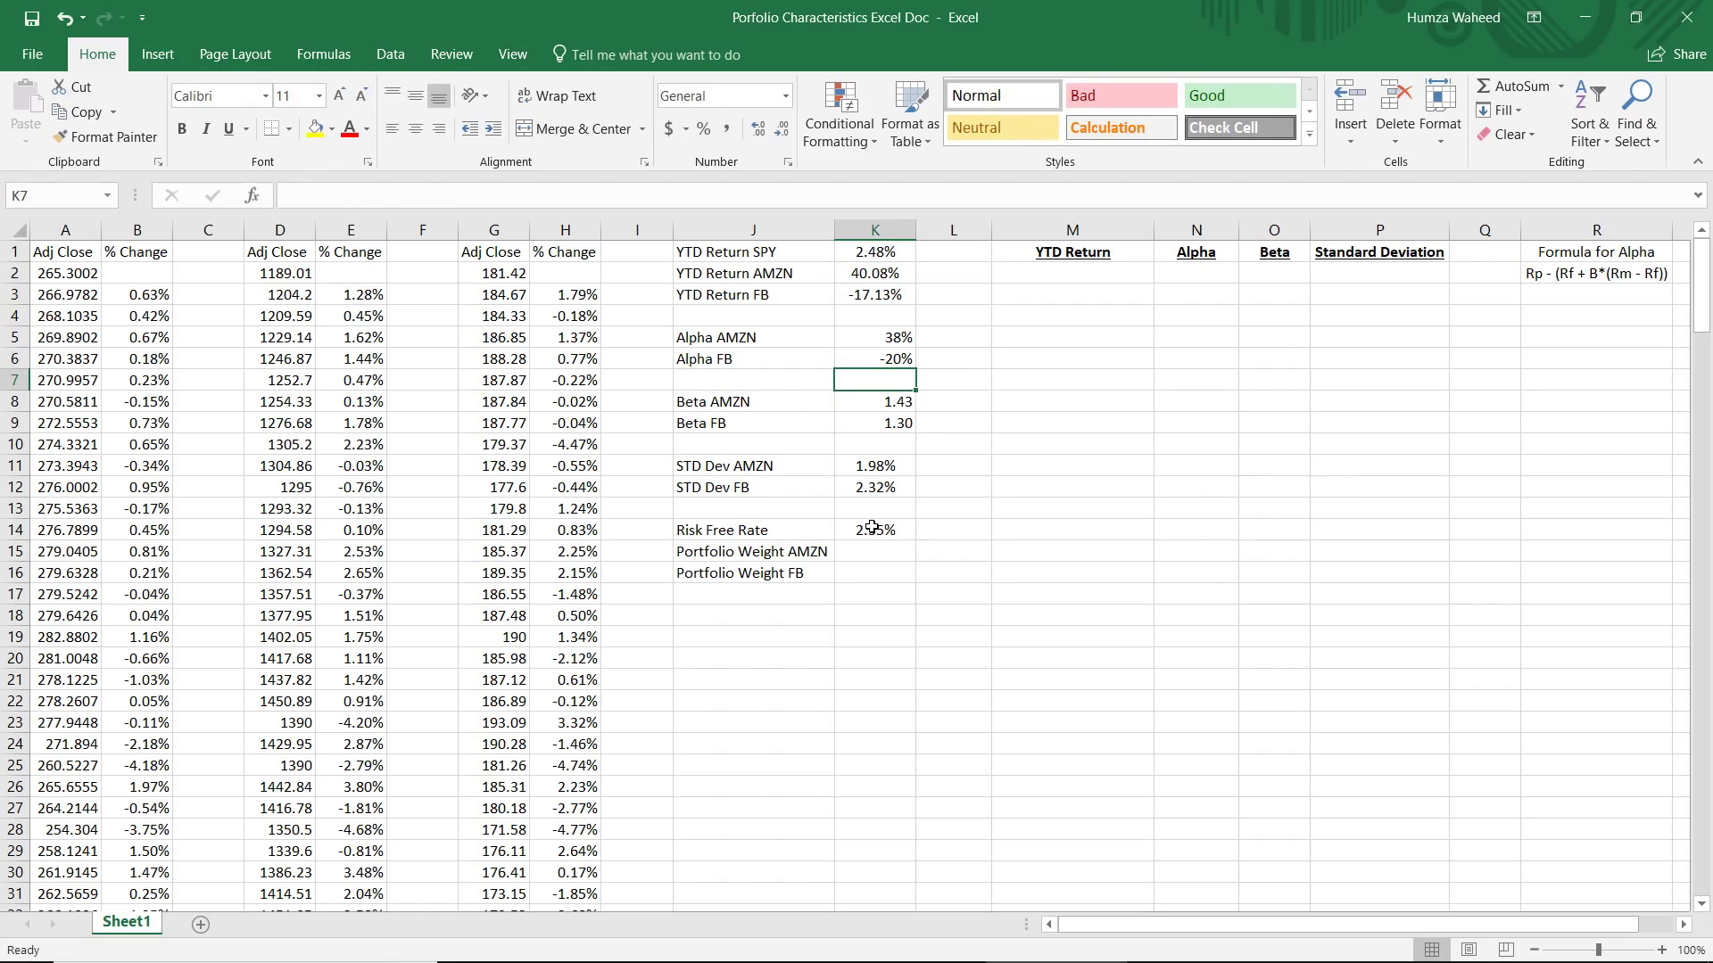
pyautogui.press('Up')
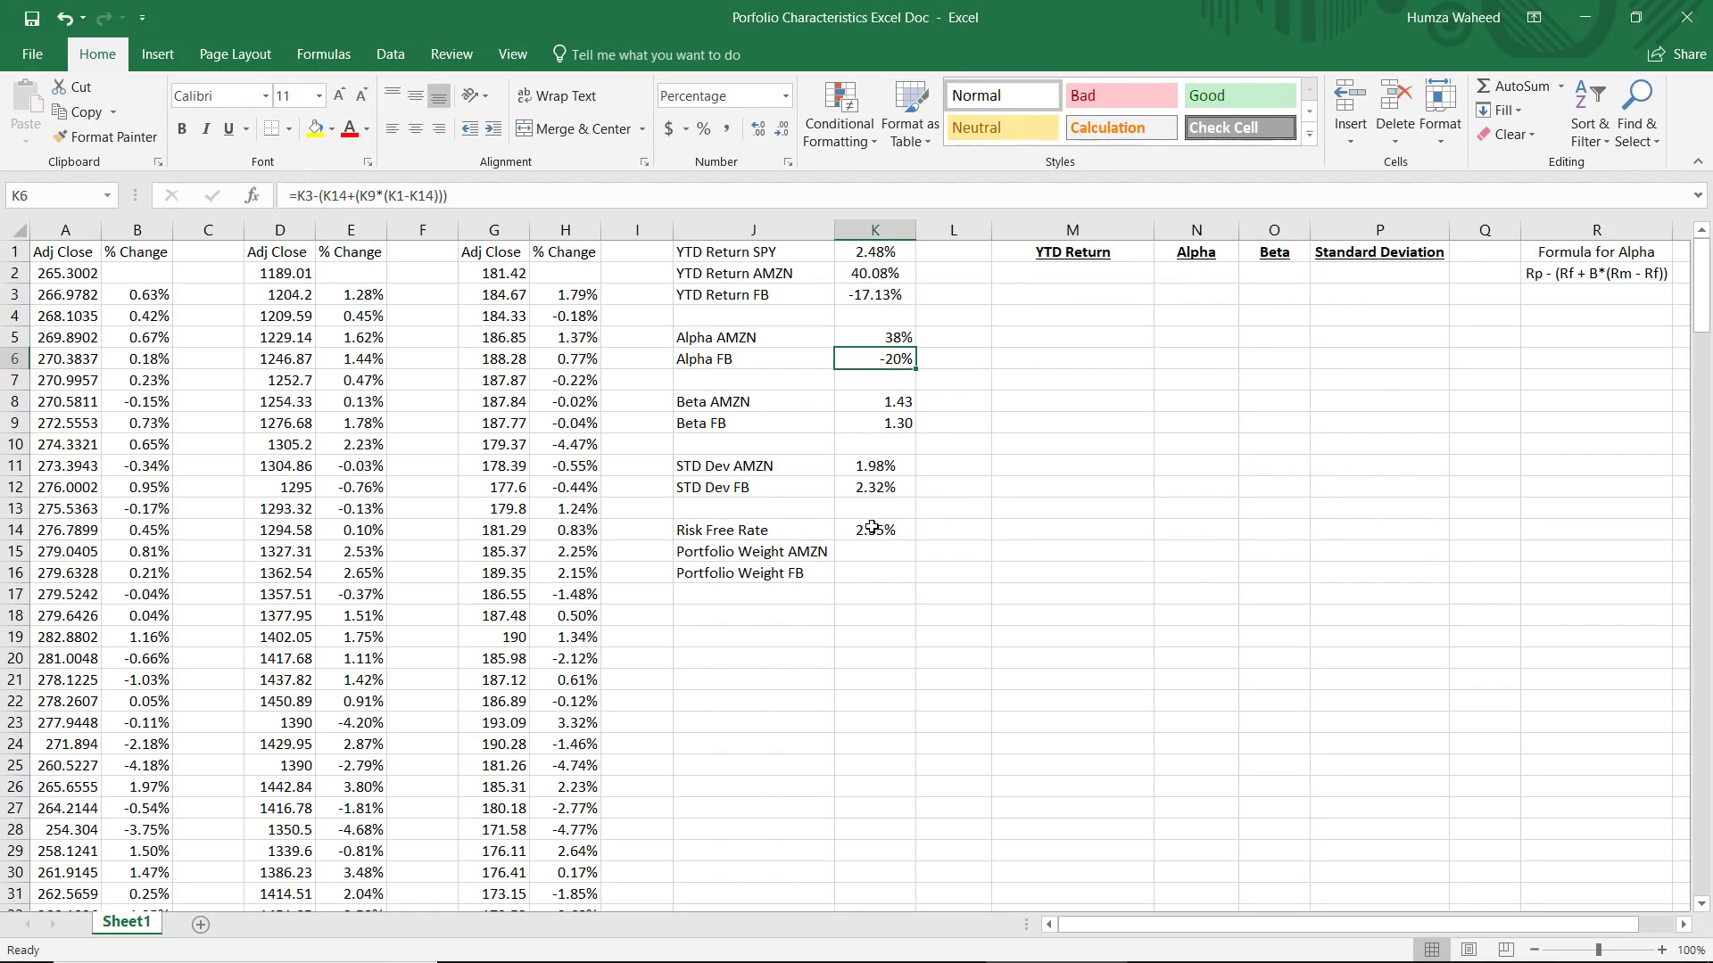
# Enter 50 as the AMZN weight in K15 and 50 as the FB weight in K16
pyautogui.press('Up')
pyautogui.press('Down')
pyautogui.press('Down')
pyautogui.press('Down')
pyautogui.press('Down')
pyautogui.press('Down')
pyautogui.press('Down')
pyautogui.press('Down')
pyautogui.press('Down')
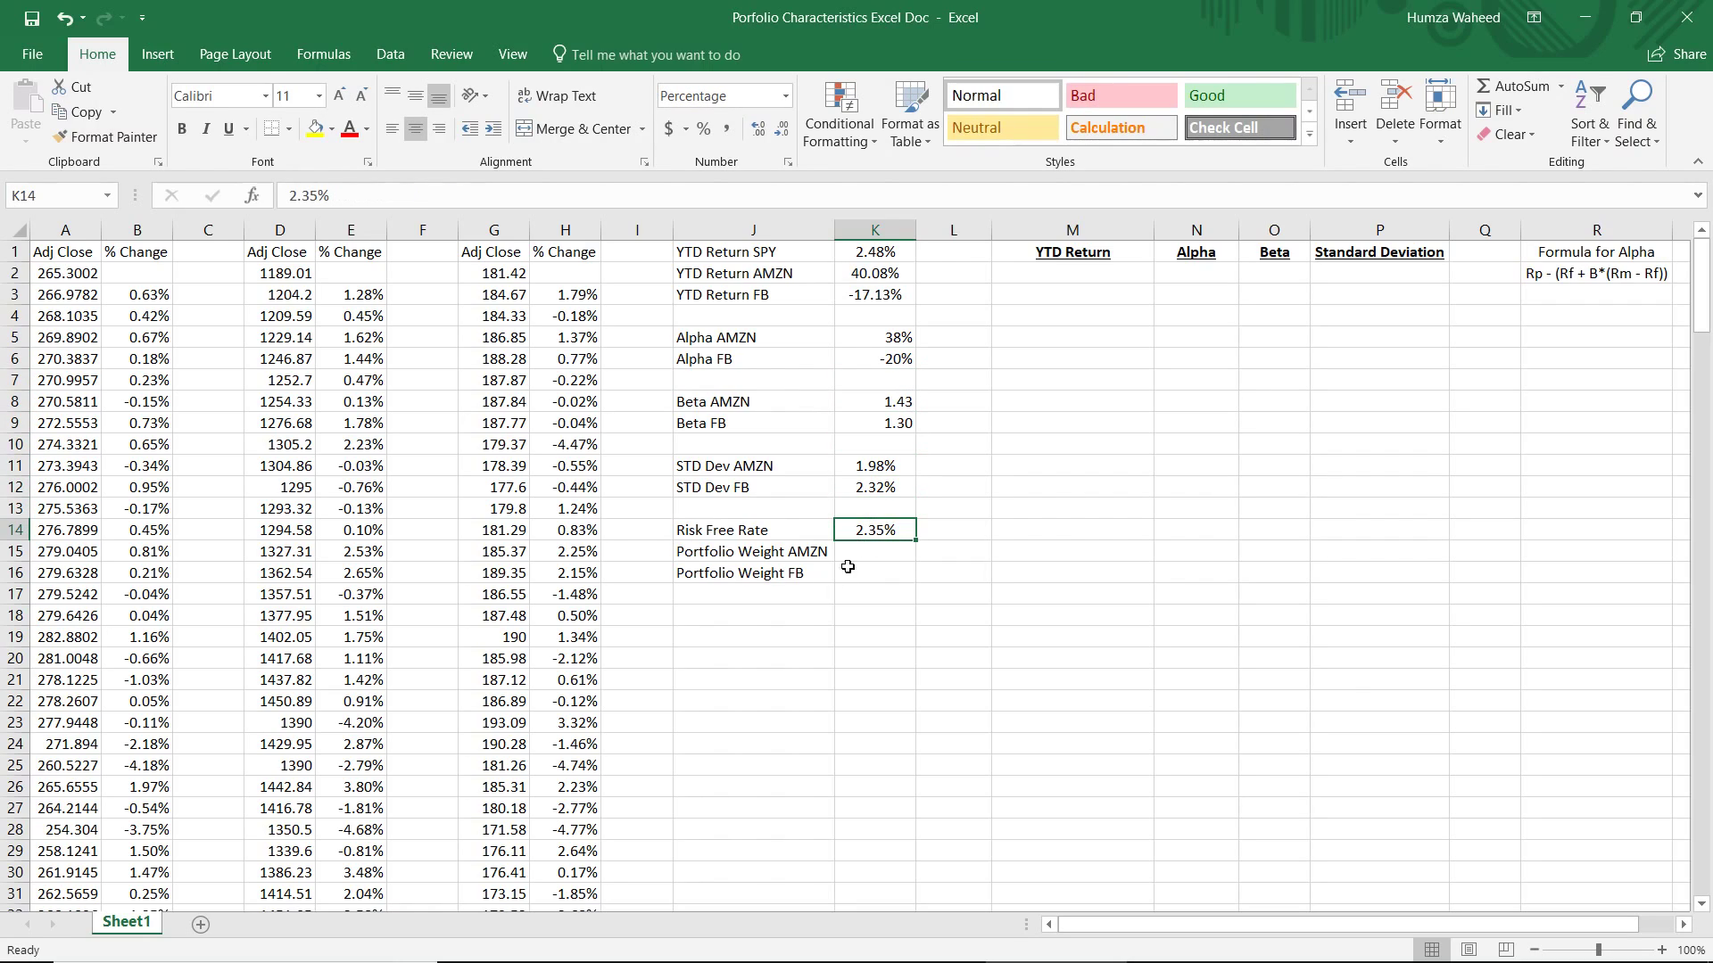
pyautogui.press('Down')
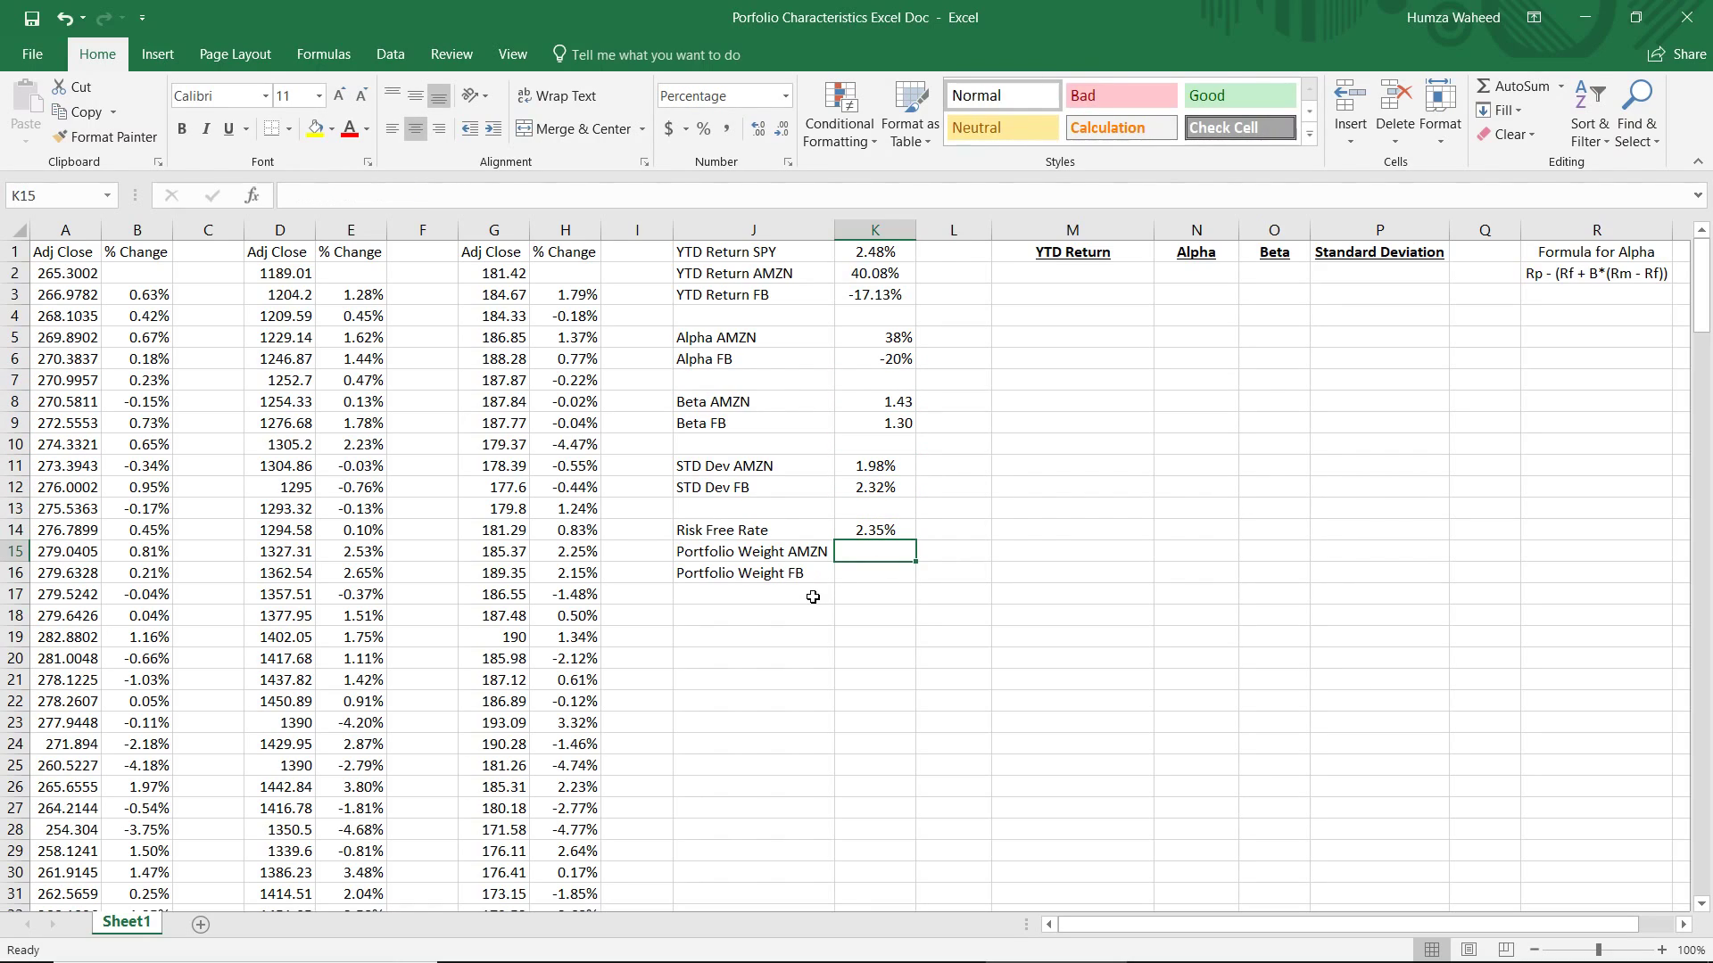
pyautogui.write('50')
pyautogui.press('Return')
pyautogui.write('50')
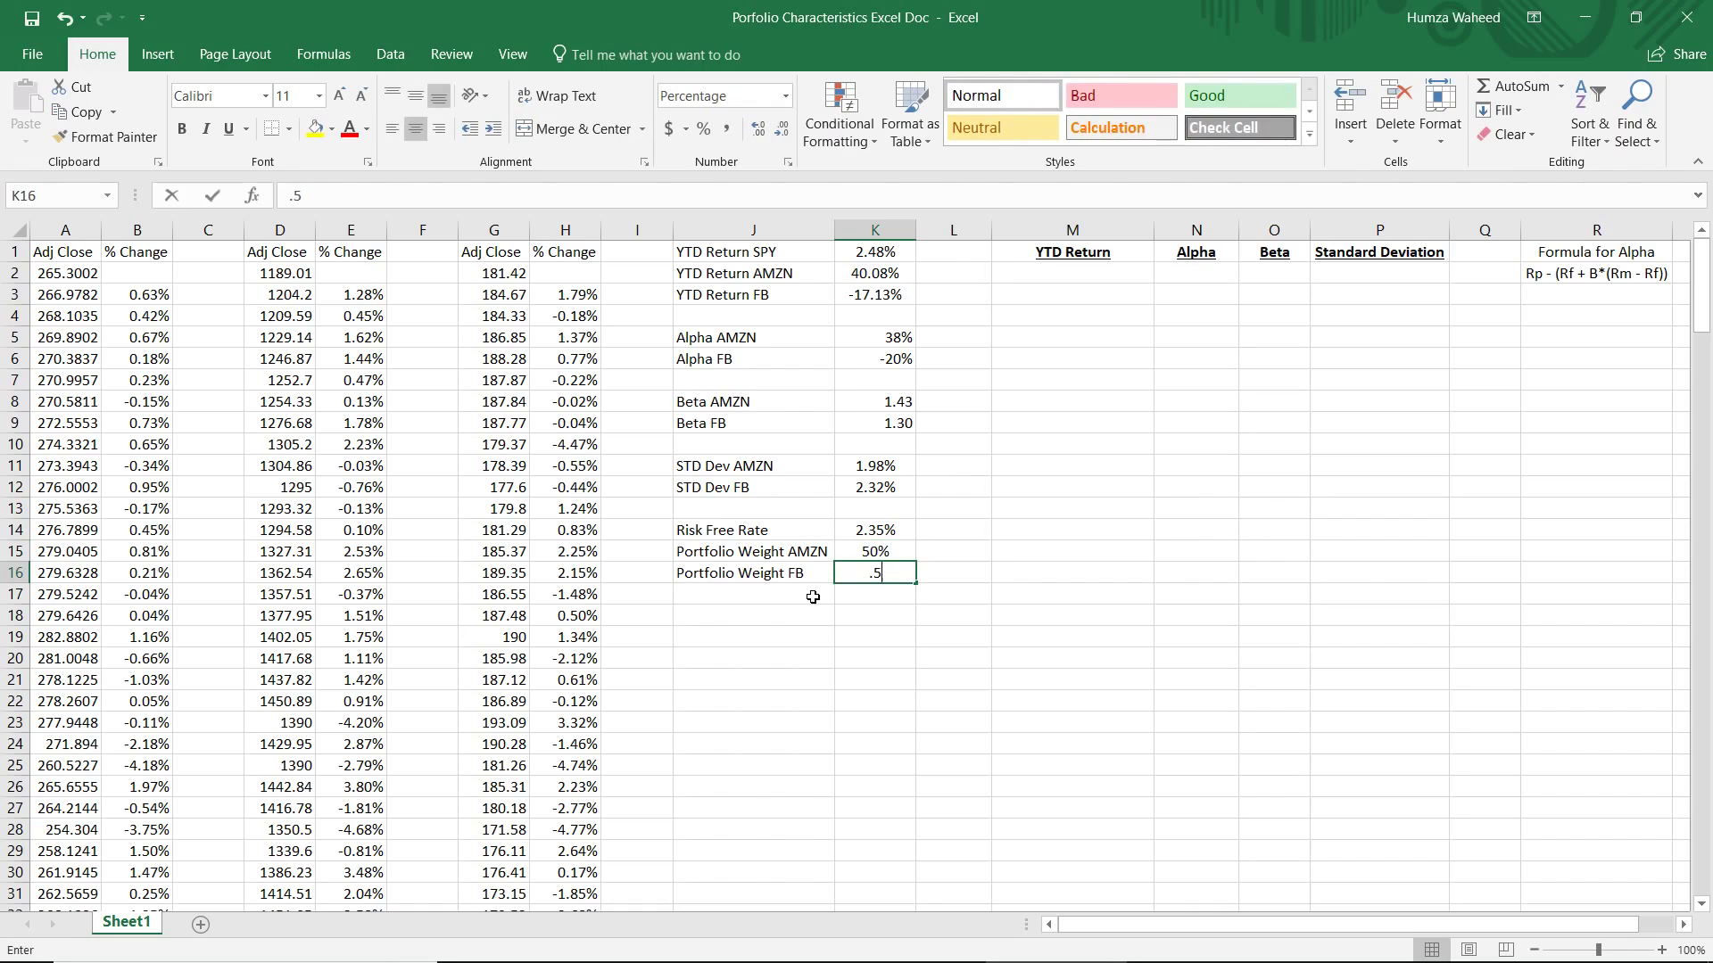
pyautogui.press('Return')
pyautogui.press('Right')
pyautogui.press('Up')
pyautogui.press('Left')
pyautogui.press('Left')
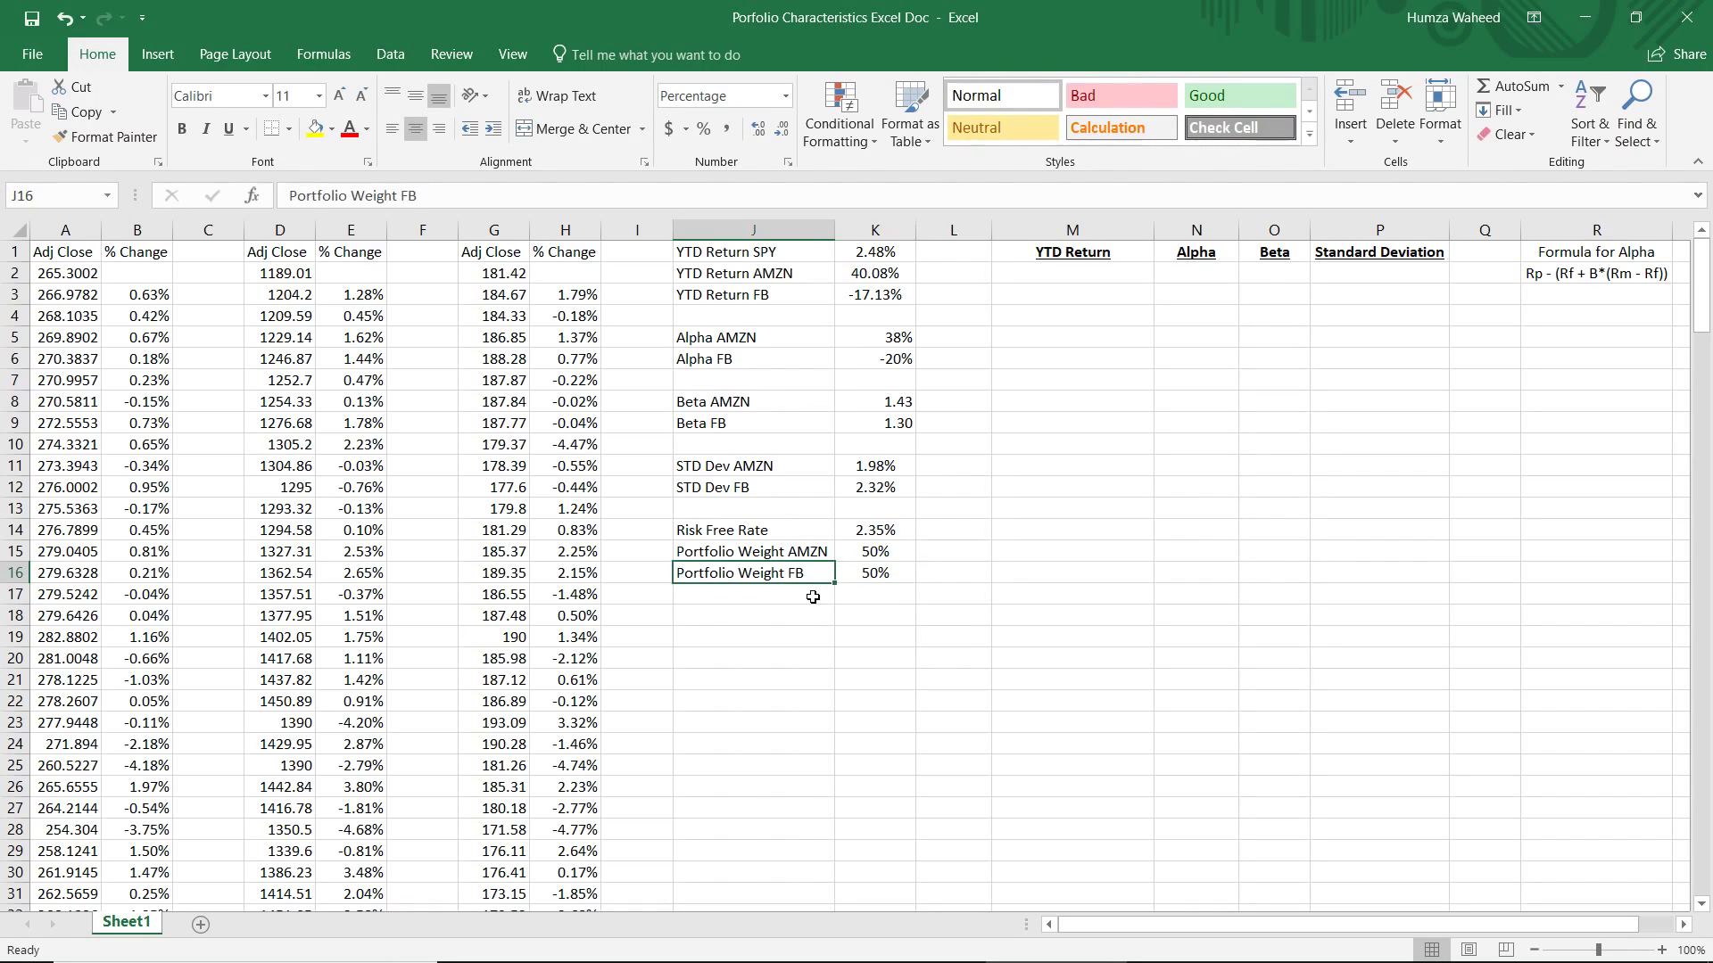
pyautogui.press('Right')
pyautogui.press('Right')
pyautogui.press('Right')
pyautogui.press('Right')
pyautogui.press('Up')
pyautogui.press('Up')
pyautogui.press('Up')
pyautogui.press('Up')
# In M2, start the portfolio YTD return formula with the AMZN term (K2*K15)+
pyautogui.press('Left')
pyautogui.press('Up')
pyautogui.press('Up')
pyautogui.press('Up')
pyautogui.press('Up')
pyautogui.press('Up')
pyautogui.press('Up')
pyautogui.press('Up')
pyautogui.press('Up')
pyautogui.press('Up')
pyautogui.press('Up')
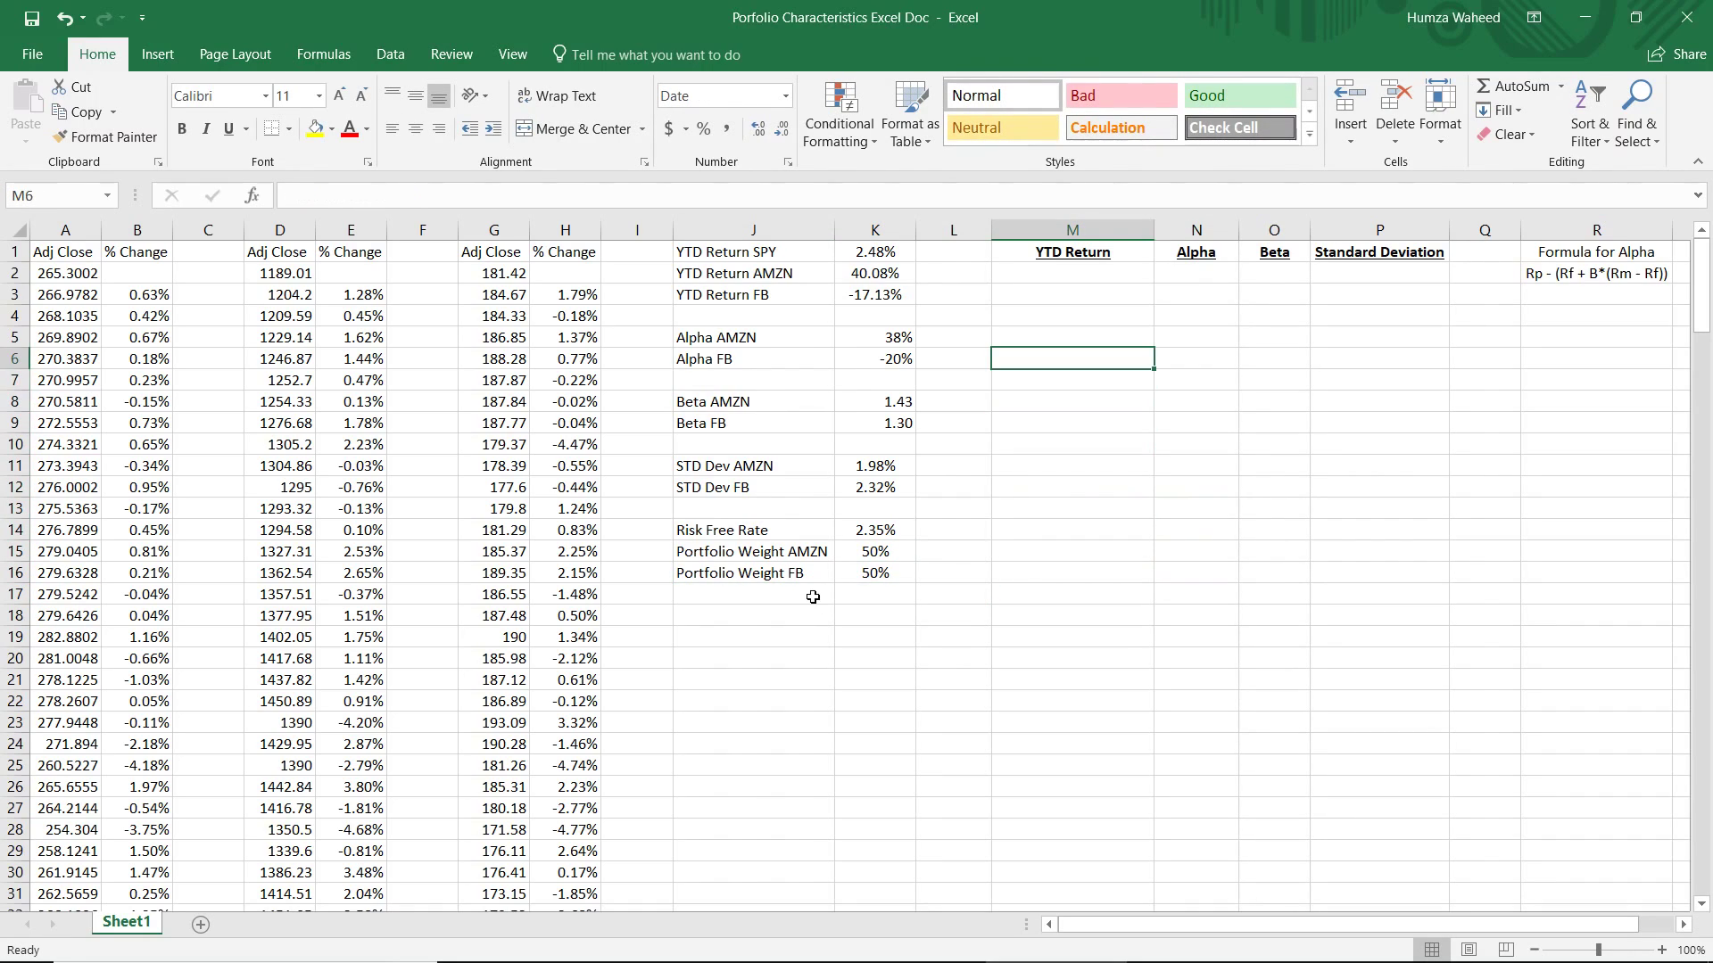
pyautogui.write('=')
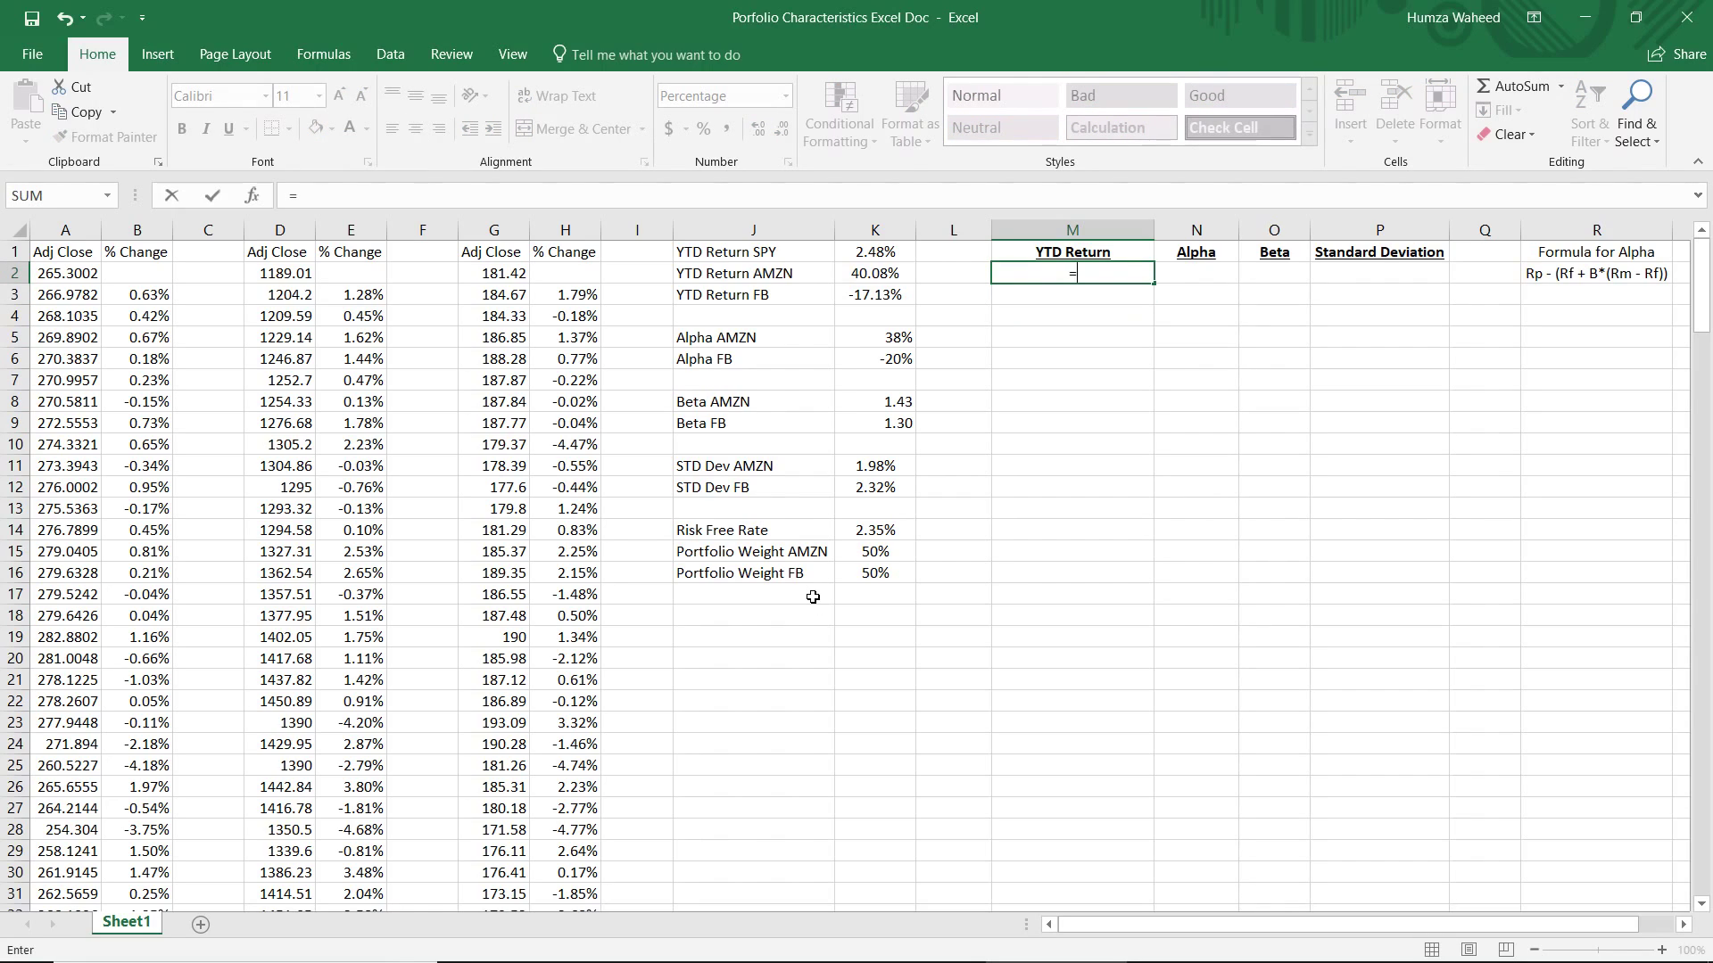
pyautogui.press('Left')
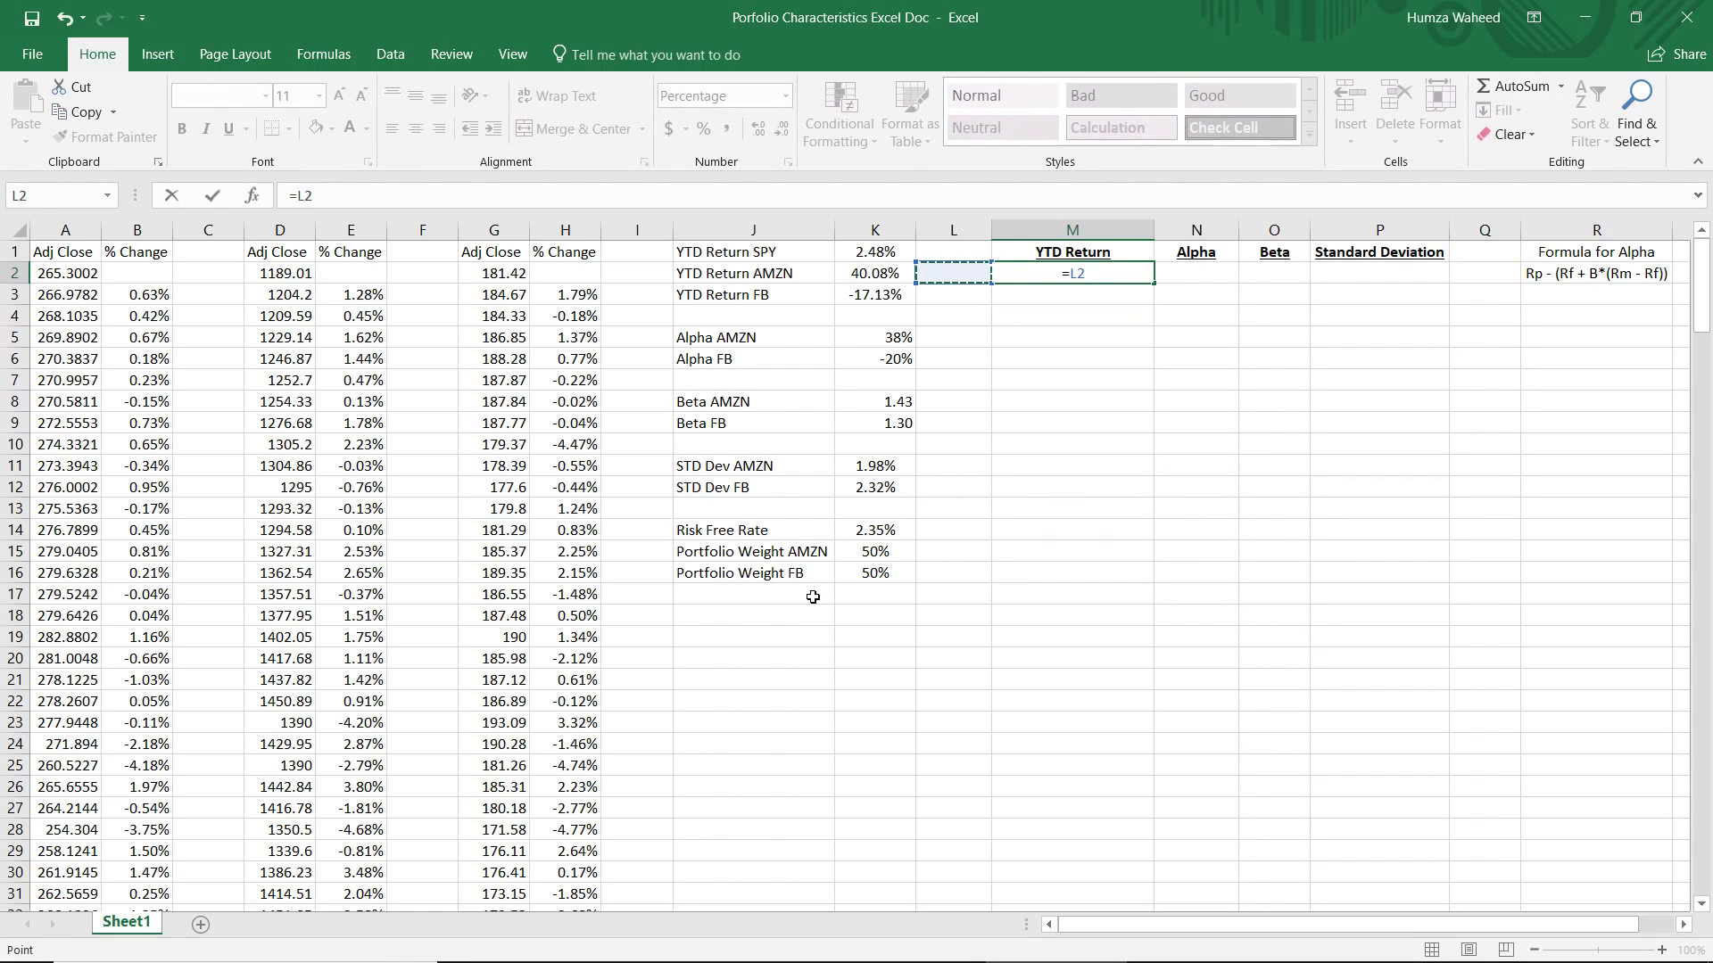
pyautogui.press('Left')
pyautogui.press('BackSpace')
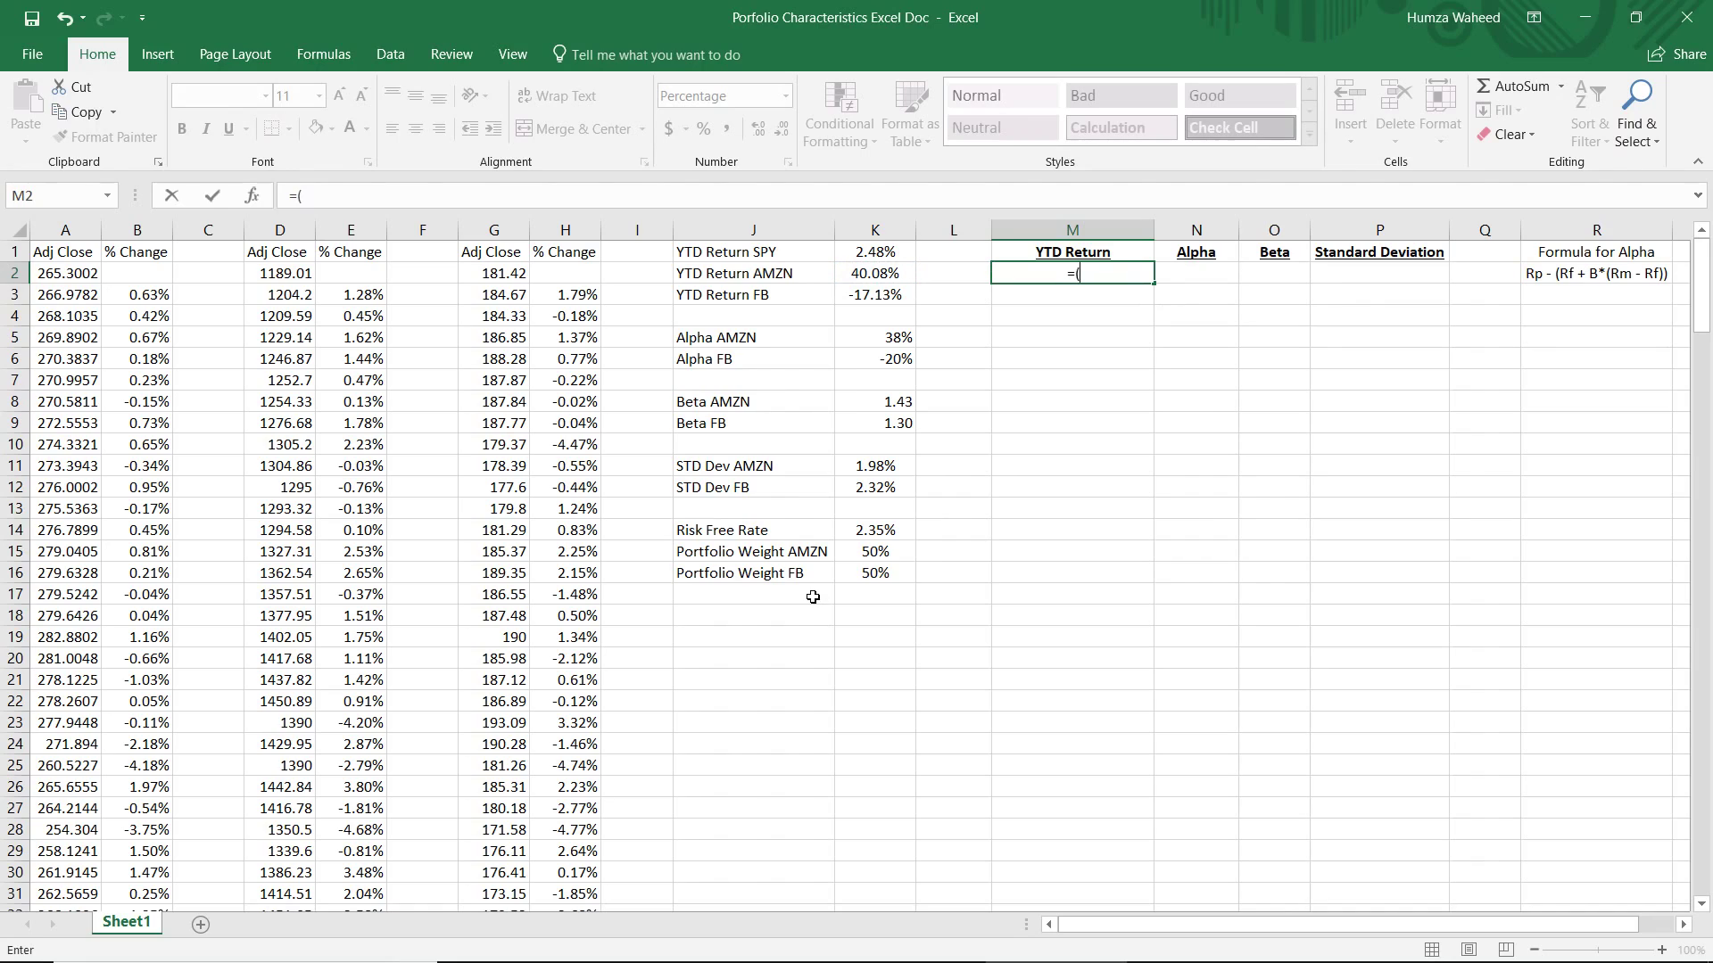
pyautogui.write('(')
pyautogui.press('Left')
pyautogui.press('Left')
pyautogui.write('*')
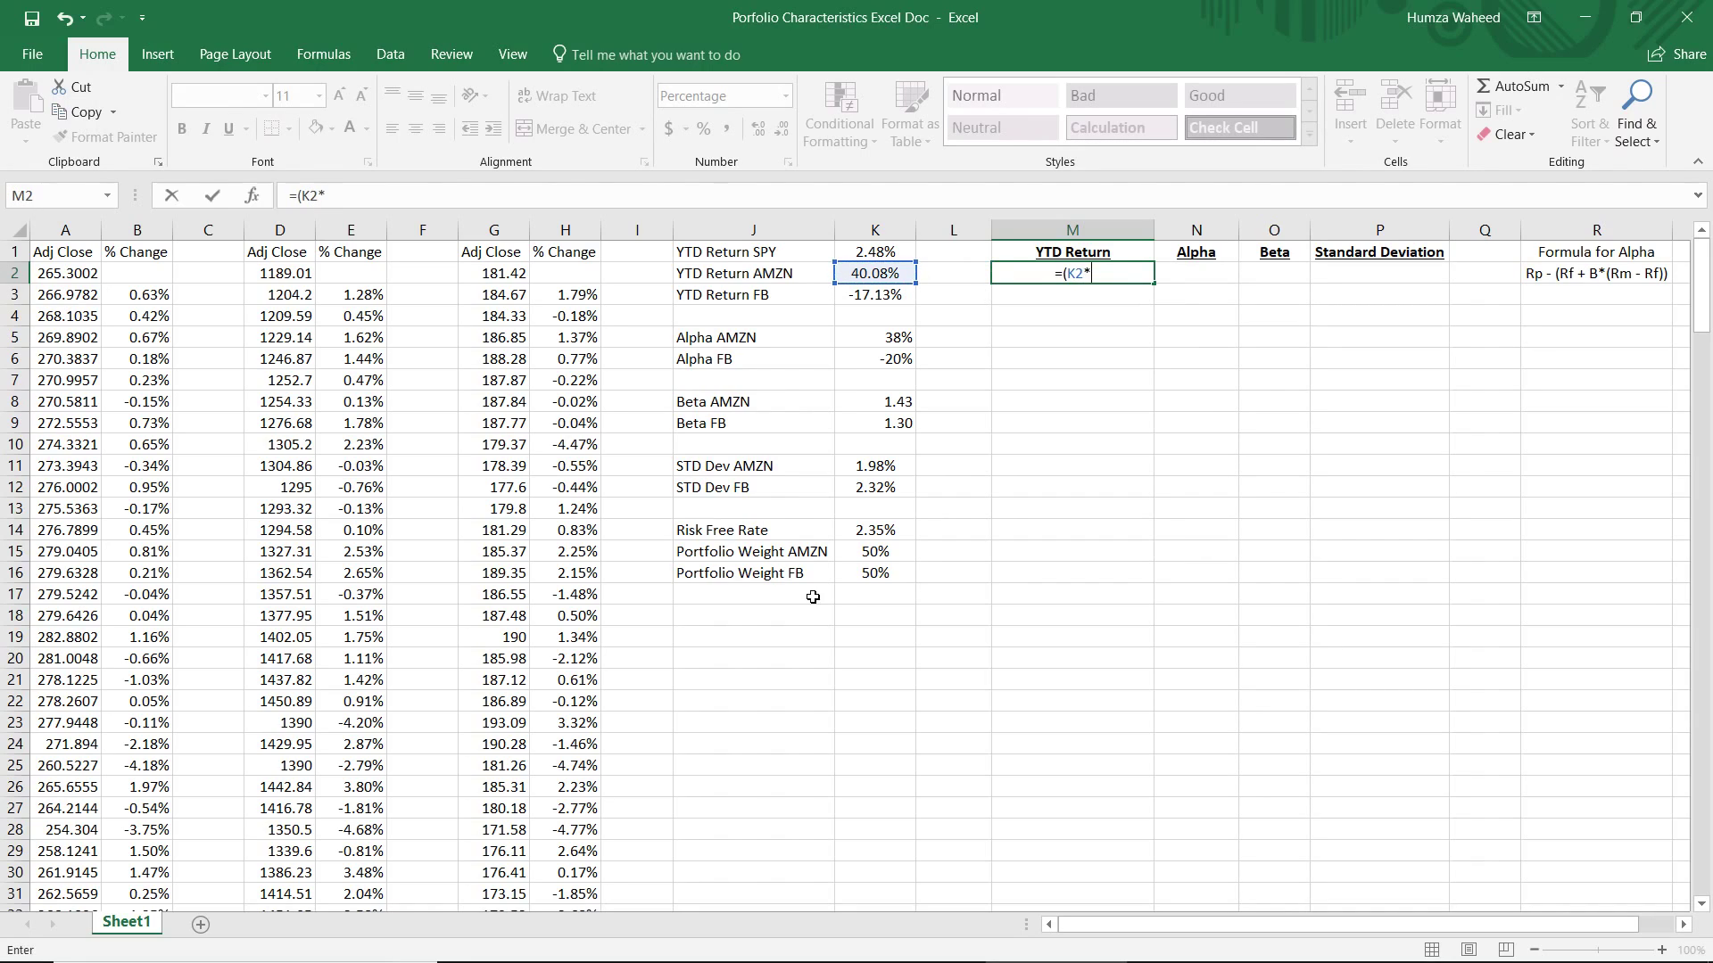
pyautogui.press('Down')
pyautogui.press('Left')
pyautogui.press('Left')
pyautogui.press('Down')
pyautogui.press('Down')
pyautogui.press('Down')
pyautogui.press('Down')
pyautogui.press('Down')
pyautogui.press('Down')
pyautogui.press('Down')
pyautogui.press('Down')
pyautogui.press('Down')
pyautogui.press('Down')
pyautogui.press('Down')
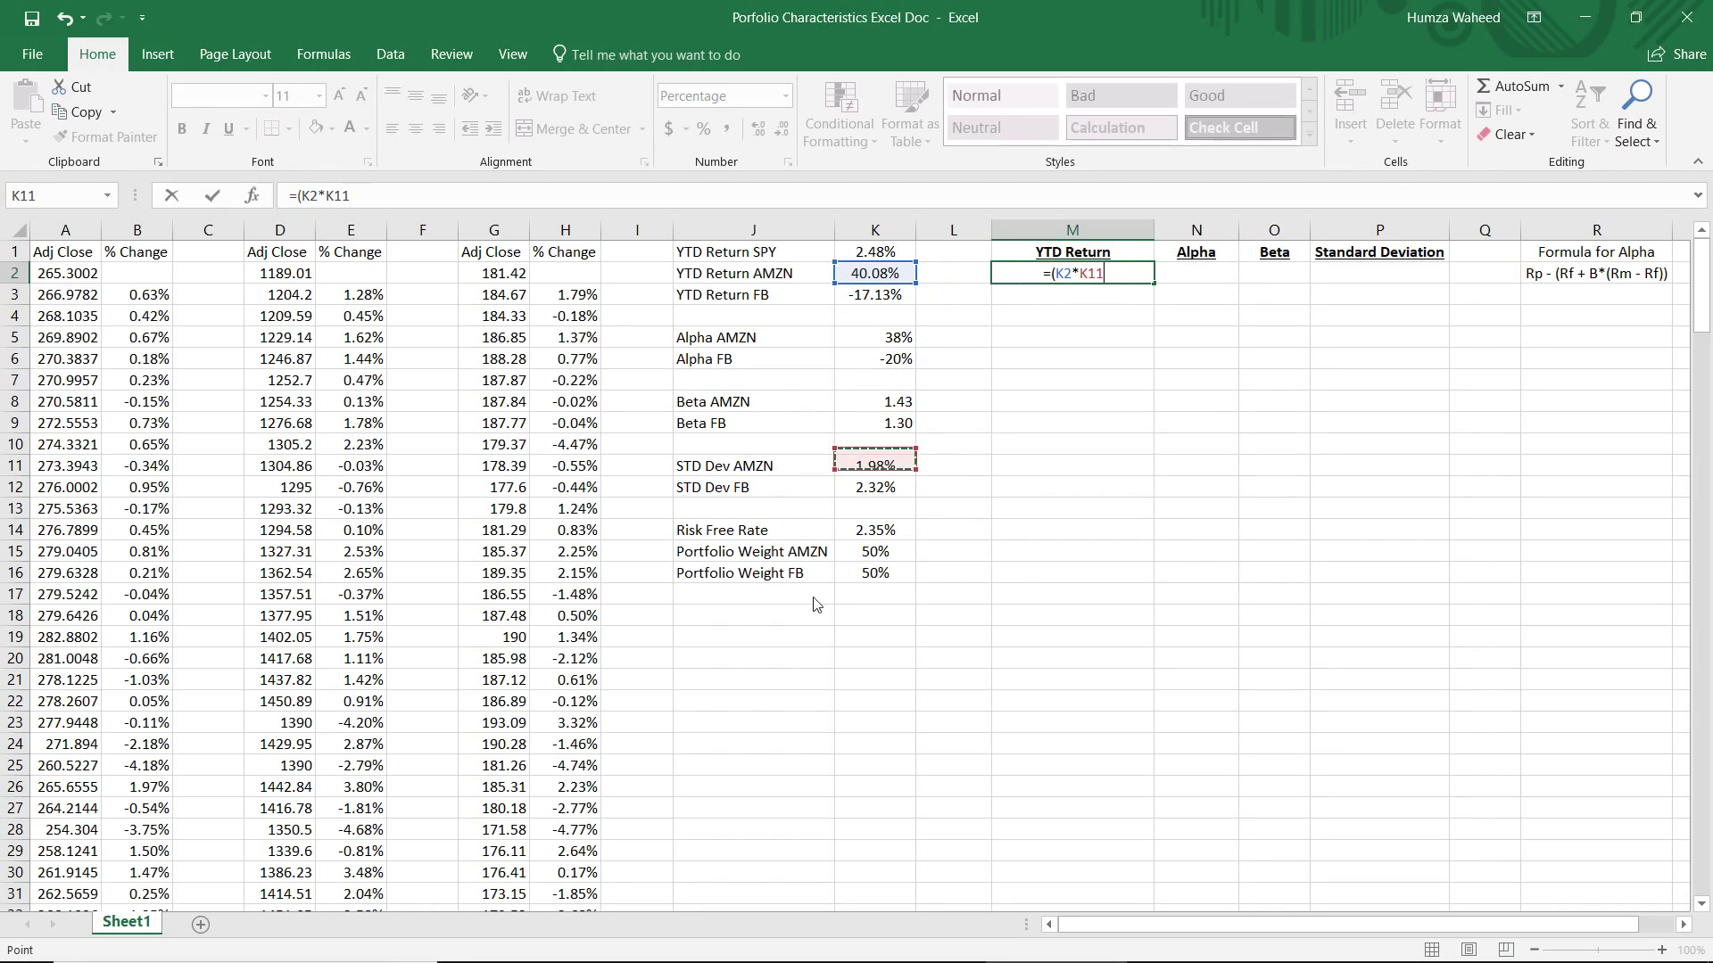
pyautogui.press('Down')
pyautogui.write(')+')
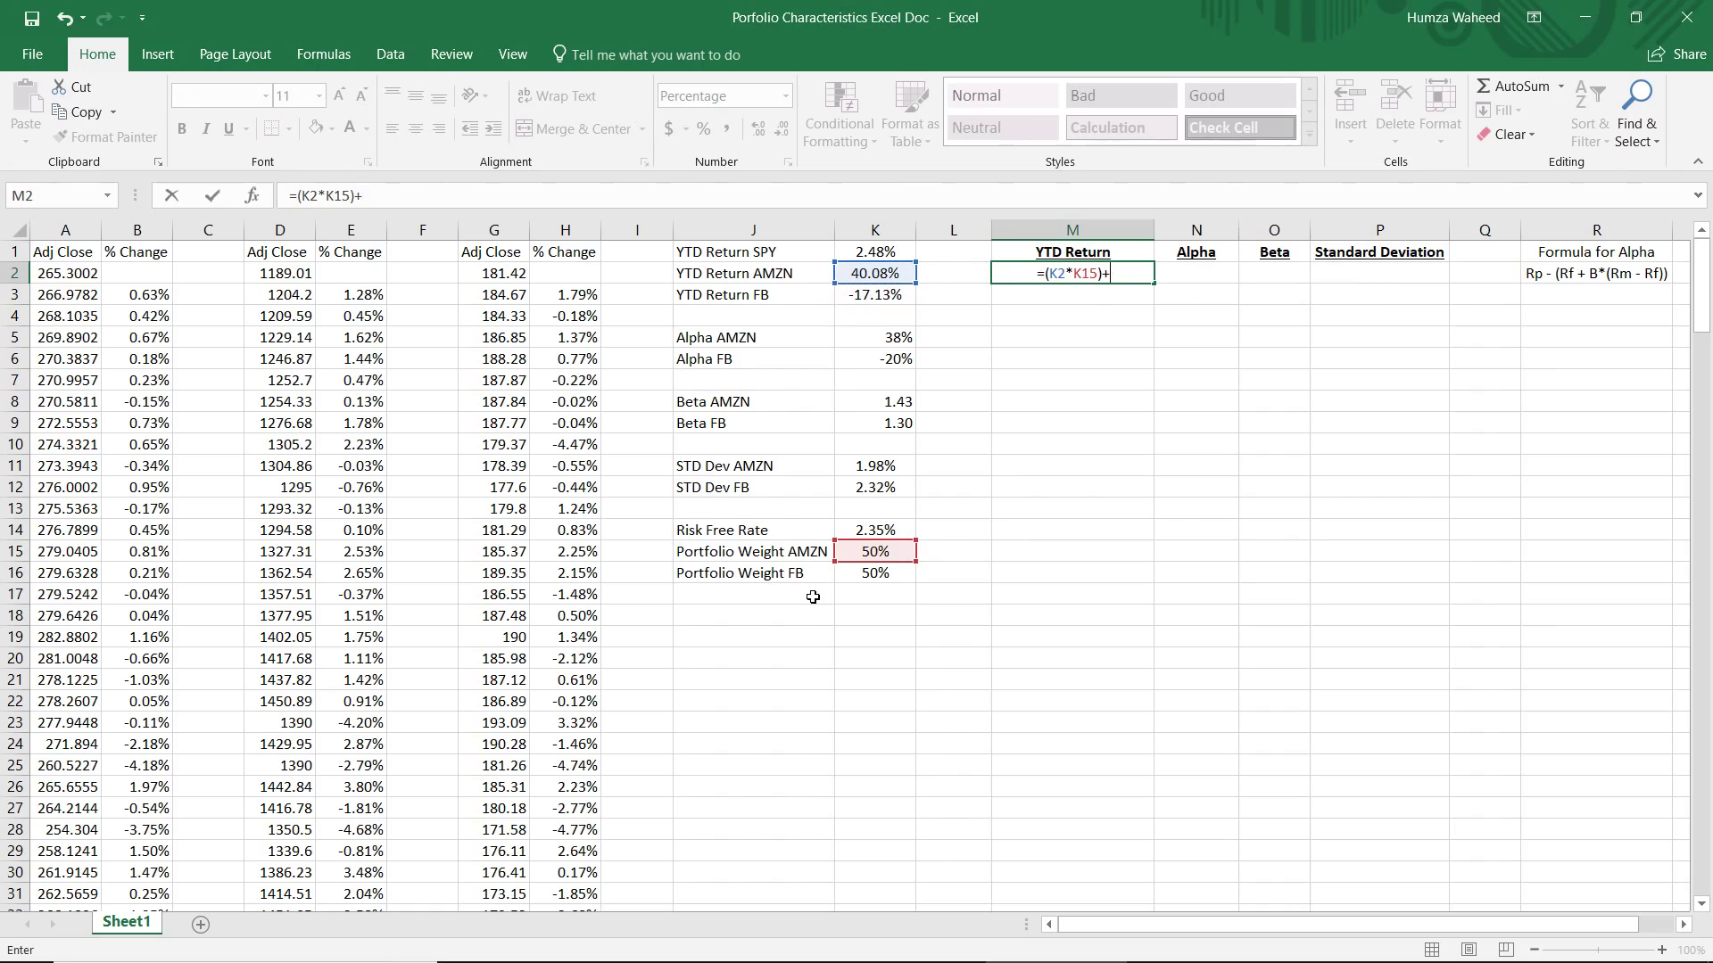
pyautogui.write('(')
# Complete it with the FB term (K3*K16), giving =(K2*K15)+(K3*K16)
pyautogui.press('Down')
pyautogui.press('Left')
pyautogui.press('Left')
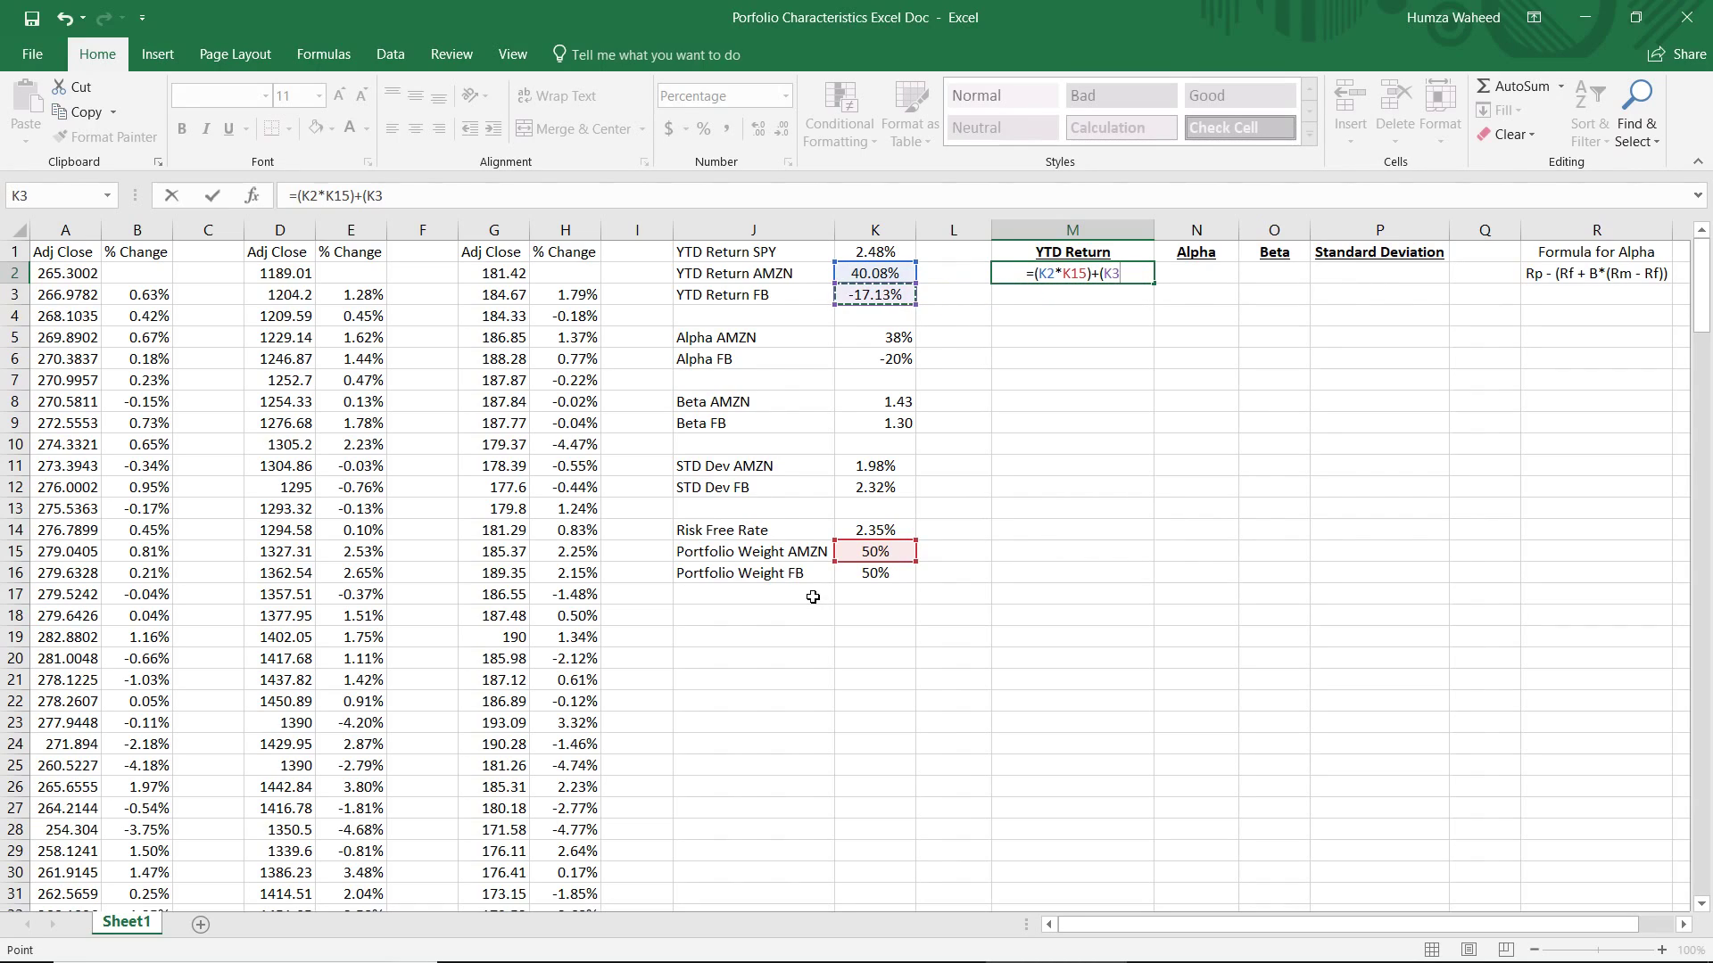
pyautogui.write('*')
pyautogui.press('Down')
pyautogui.press('Left')
pyautogui.press('Down')
pyautogui.press('Down')
pyautogui.press('Down')
pyautogui.press('Down')
pyautogui.press('Down')
pyautogui.press('Down')
pyautogui.press('Down')
pyautogui.press('Down')
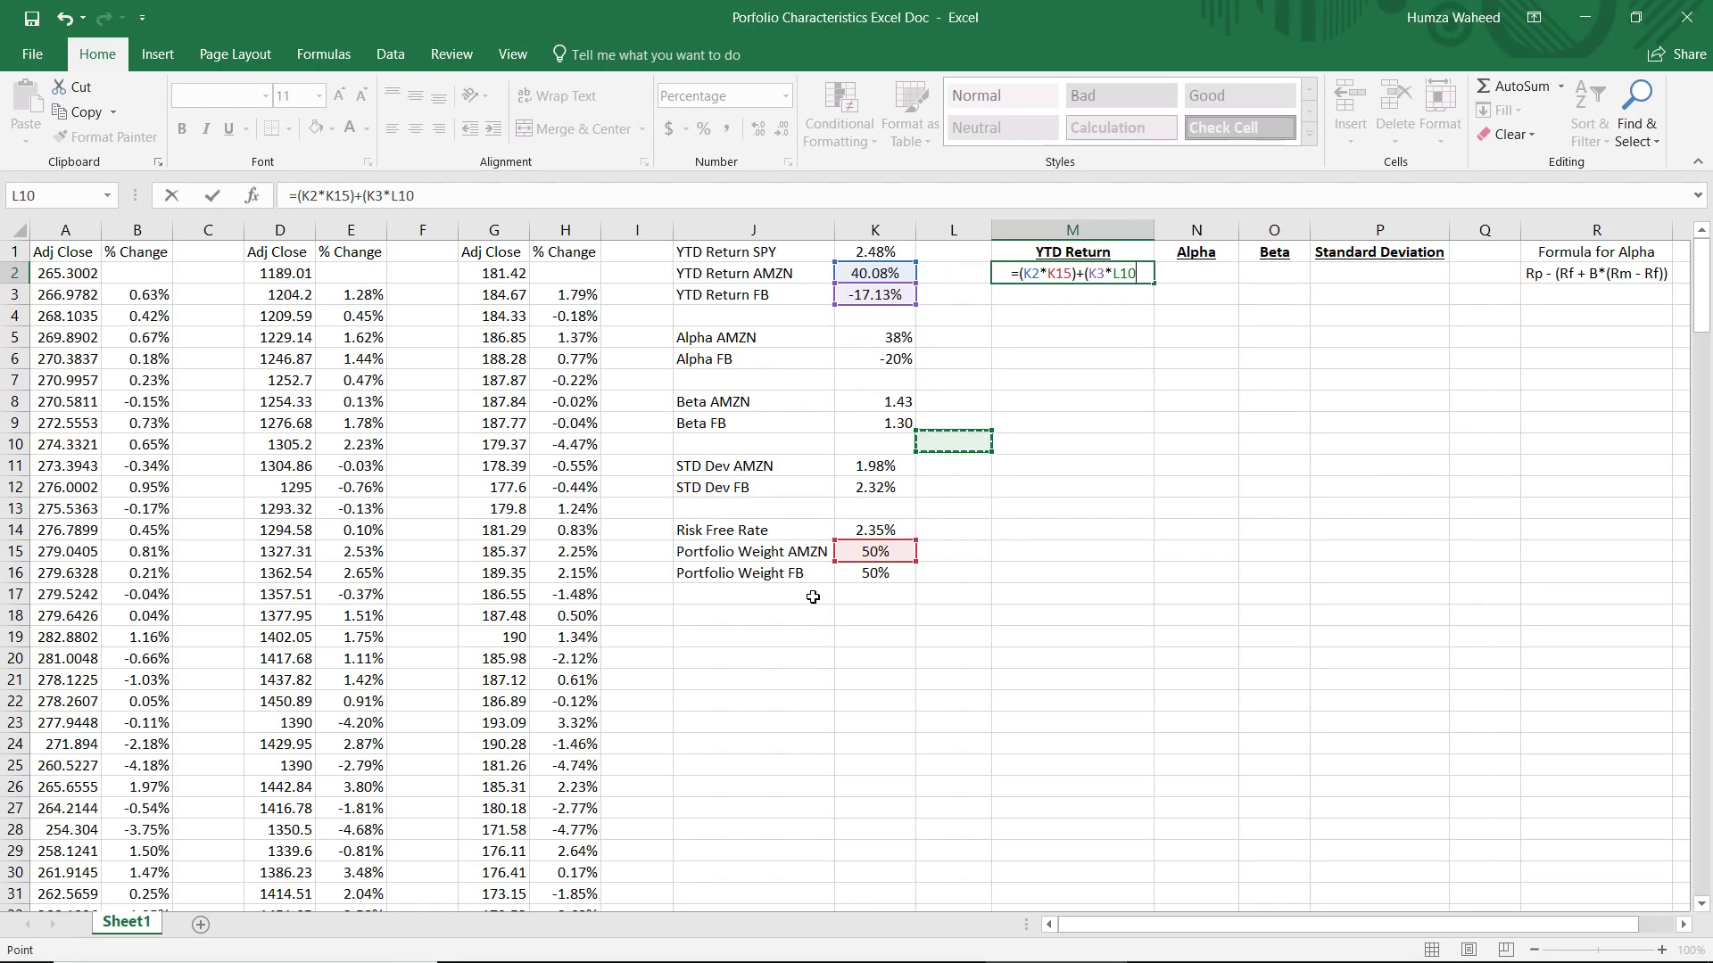
pyautogui.press('Left')
pyautogui.press('Down')
pyautogui.press('Down')
pyautogui.press('Down')
pyautogui.press('Down')
pyautogui.press('Down')
pyautogui.press('Down')
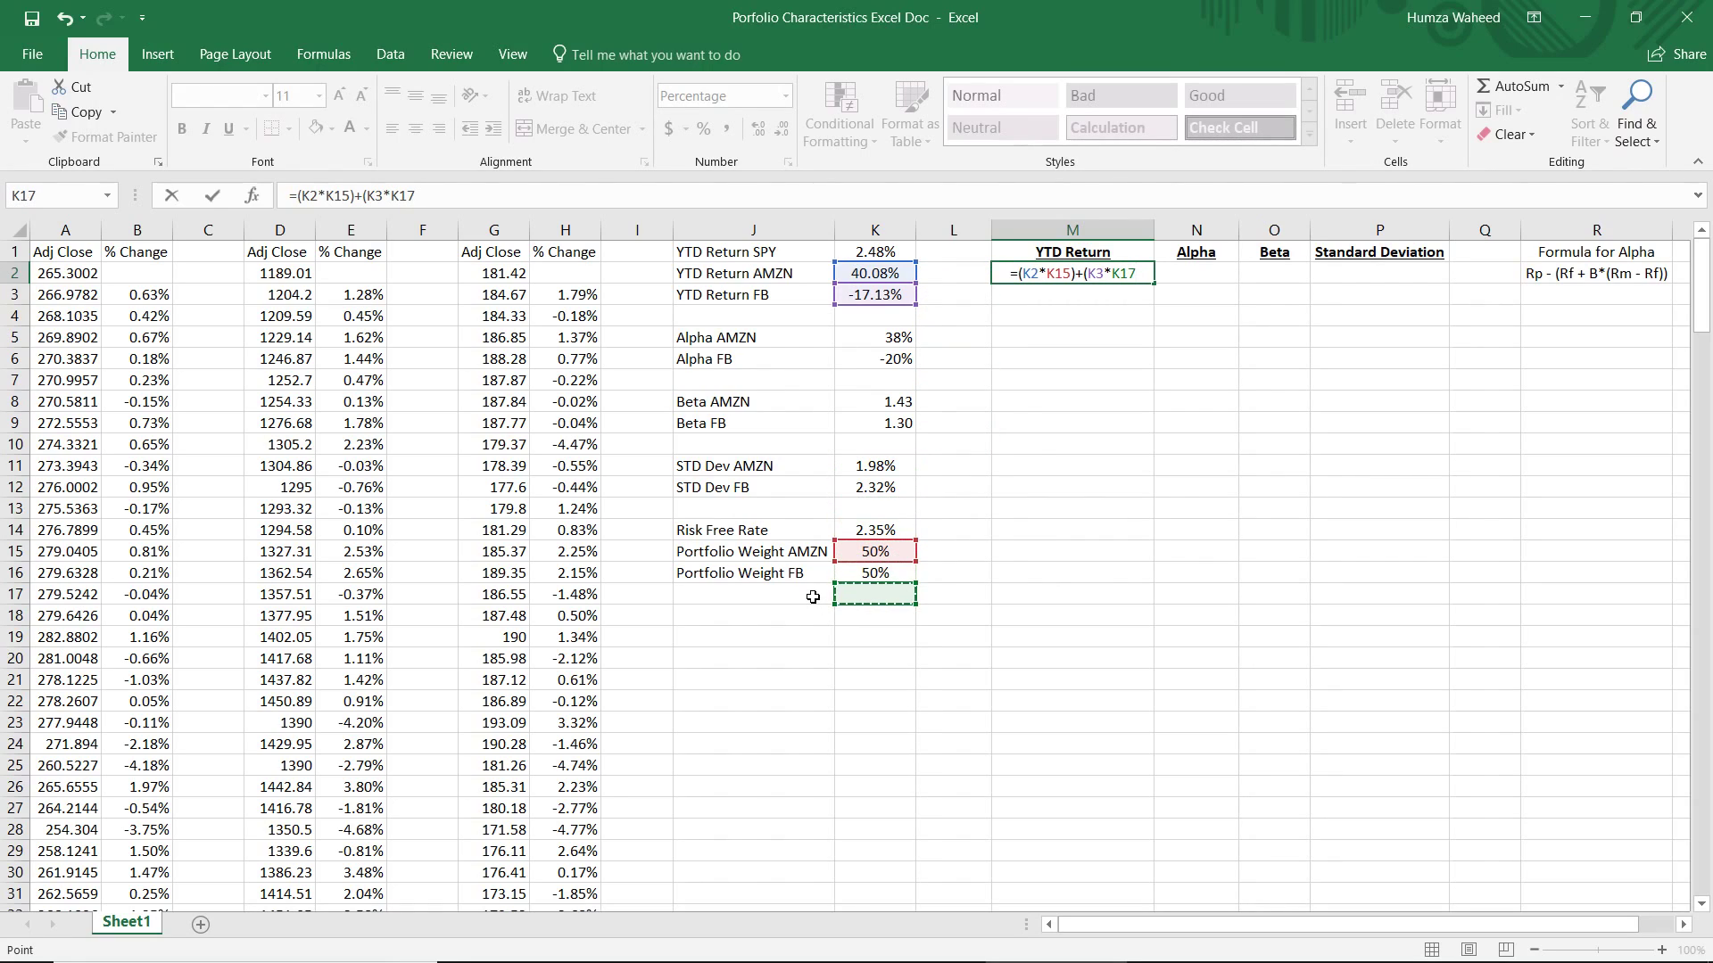
pyautogui.press('Up')
pyautogui.write(')')
pyautogui.hotkey('ctrl', 'Return')
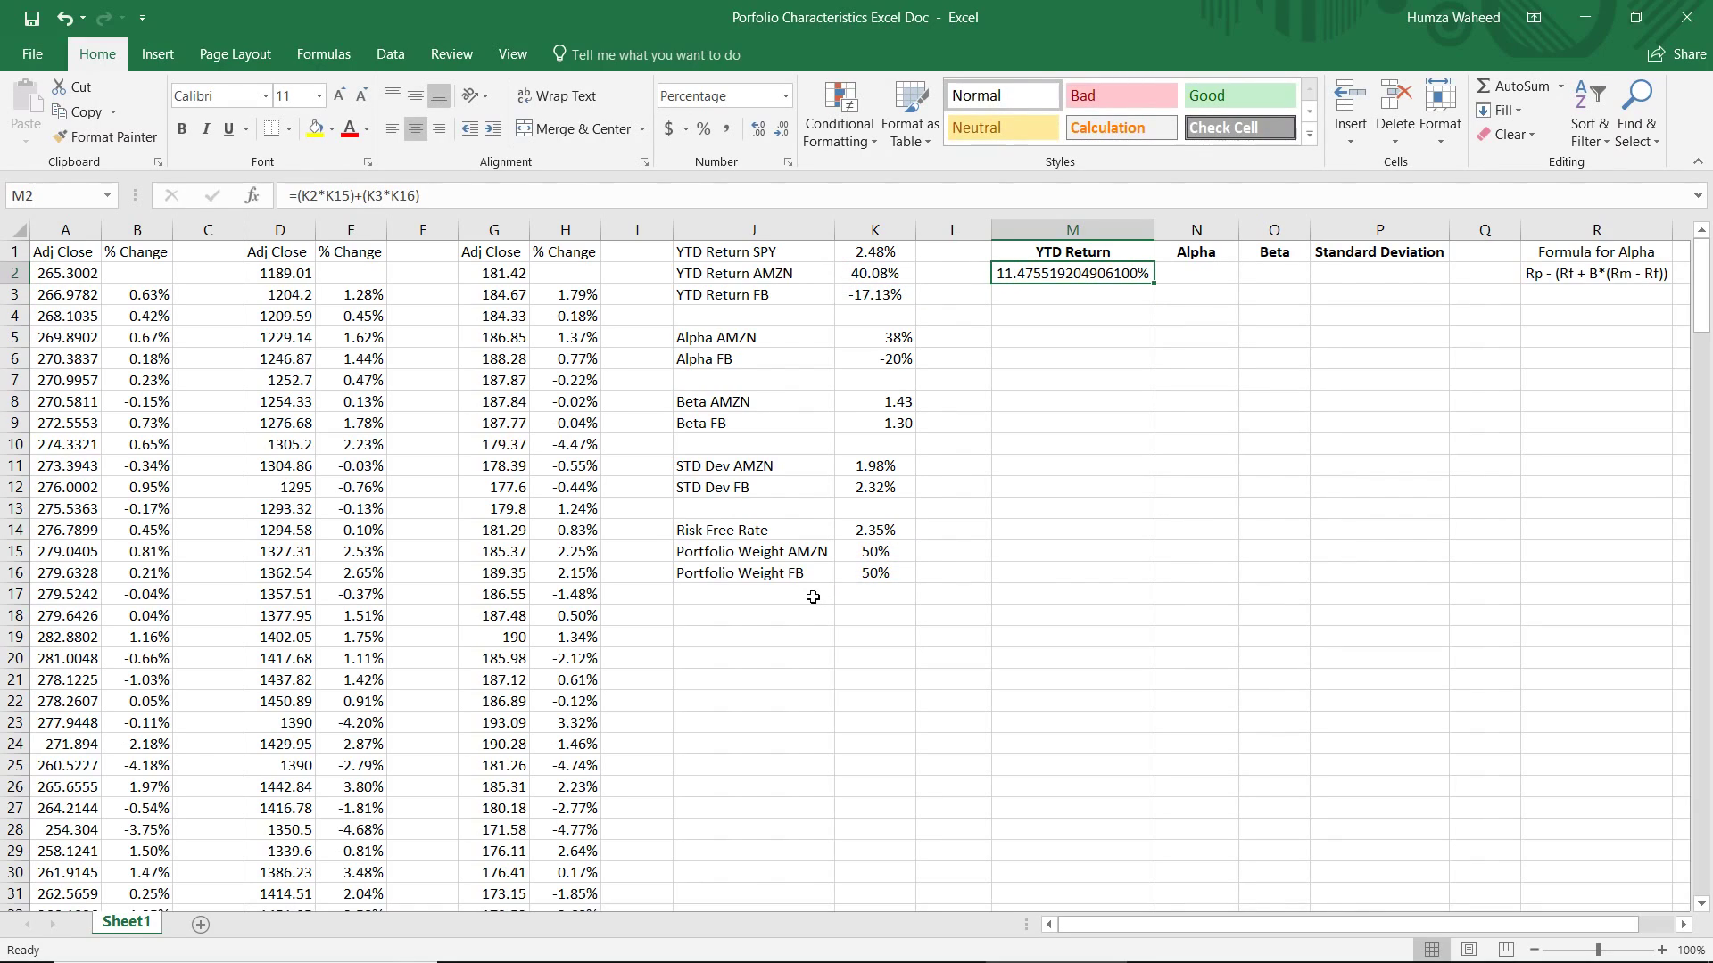
# Format the M2 result as a percentage with an extra decimal place, showing 11.48%
pyautogui.hotkey('ctrl', 'shift', '5')
pyautogui.hotkey('alt', 'h')
pyautogui.press('0')
pyautogui.press('Right')
pyautogui.press('Right')
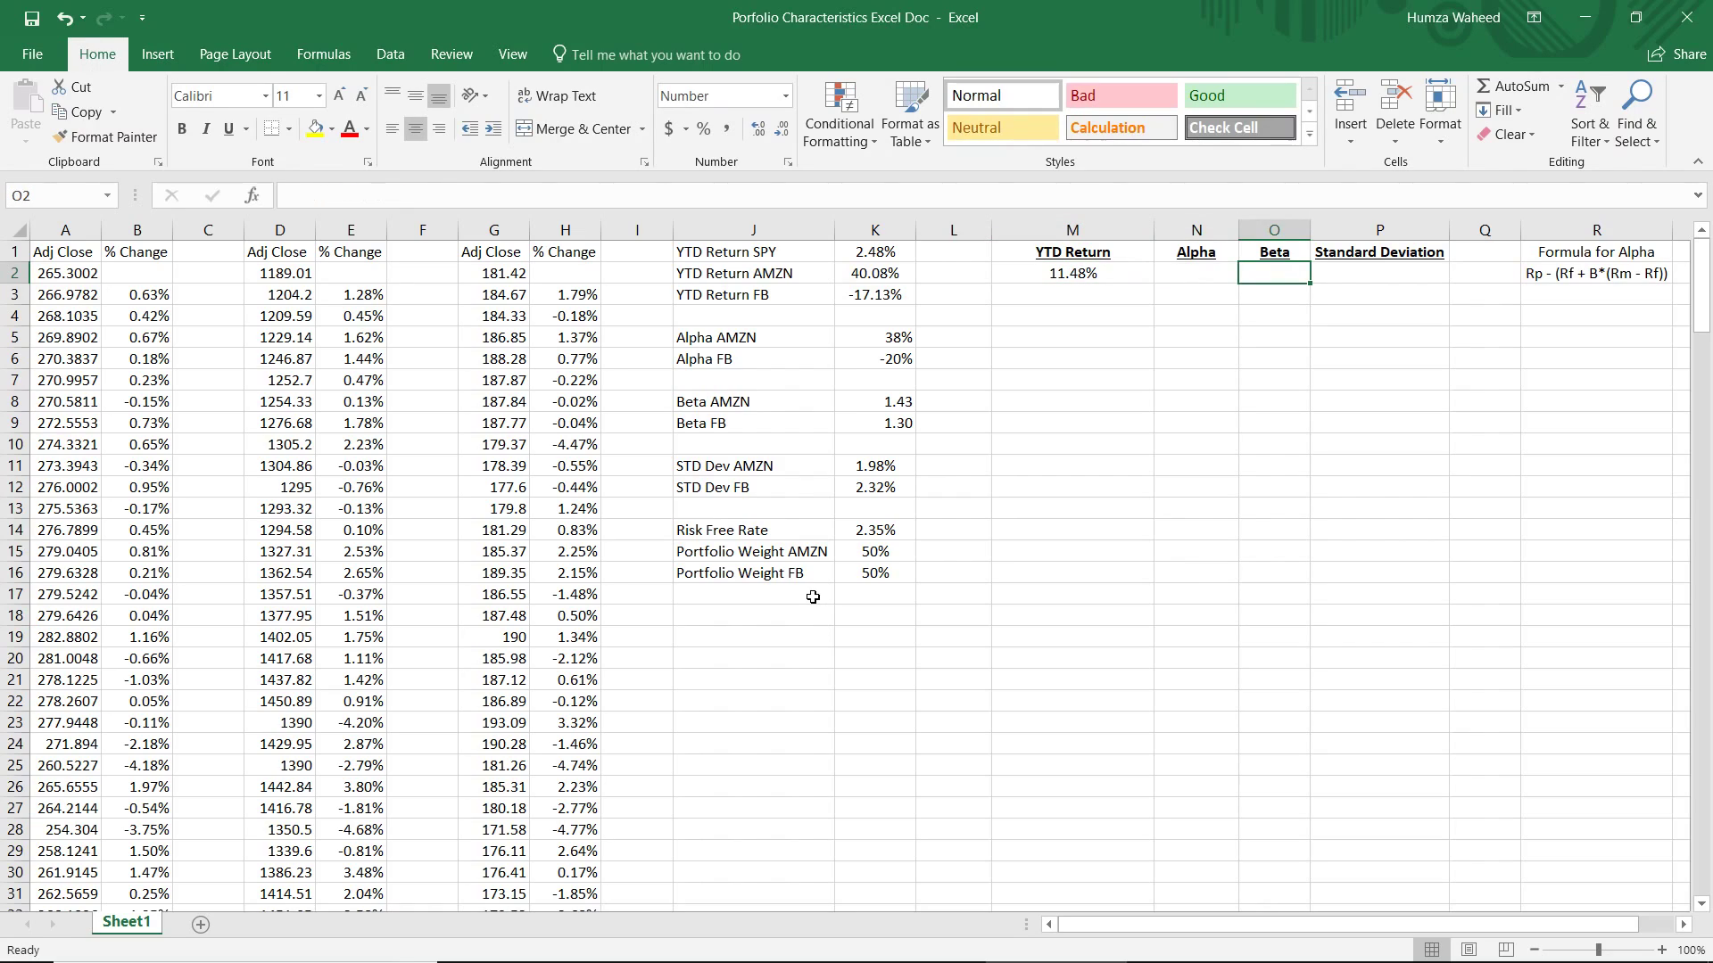
pyautogui.press('Left')
pyautogui.press('Left')
pyautogui.press('Down')
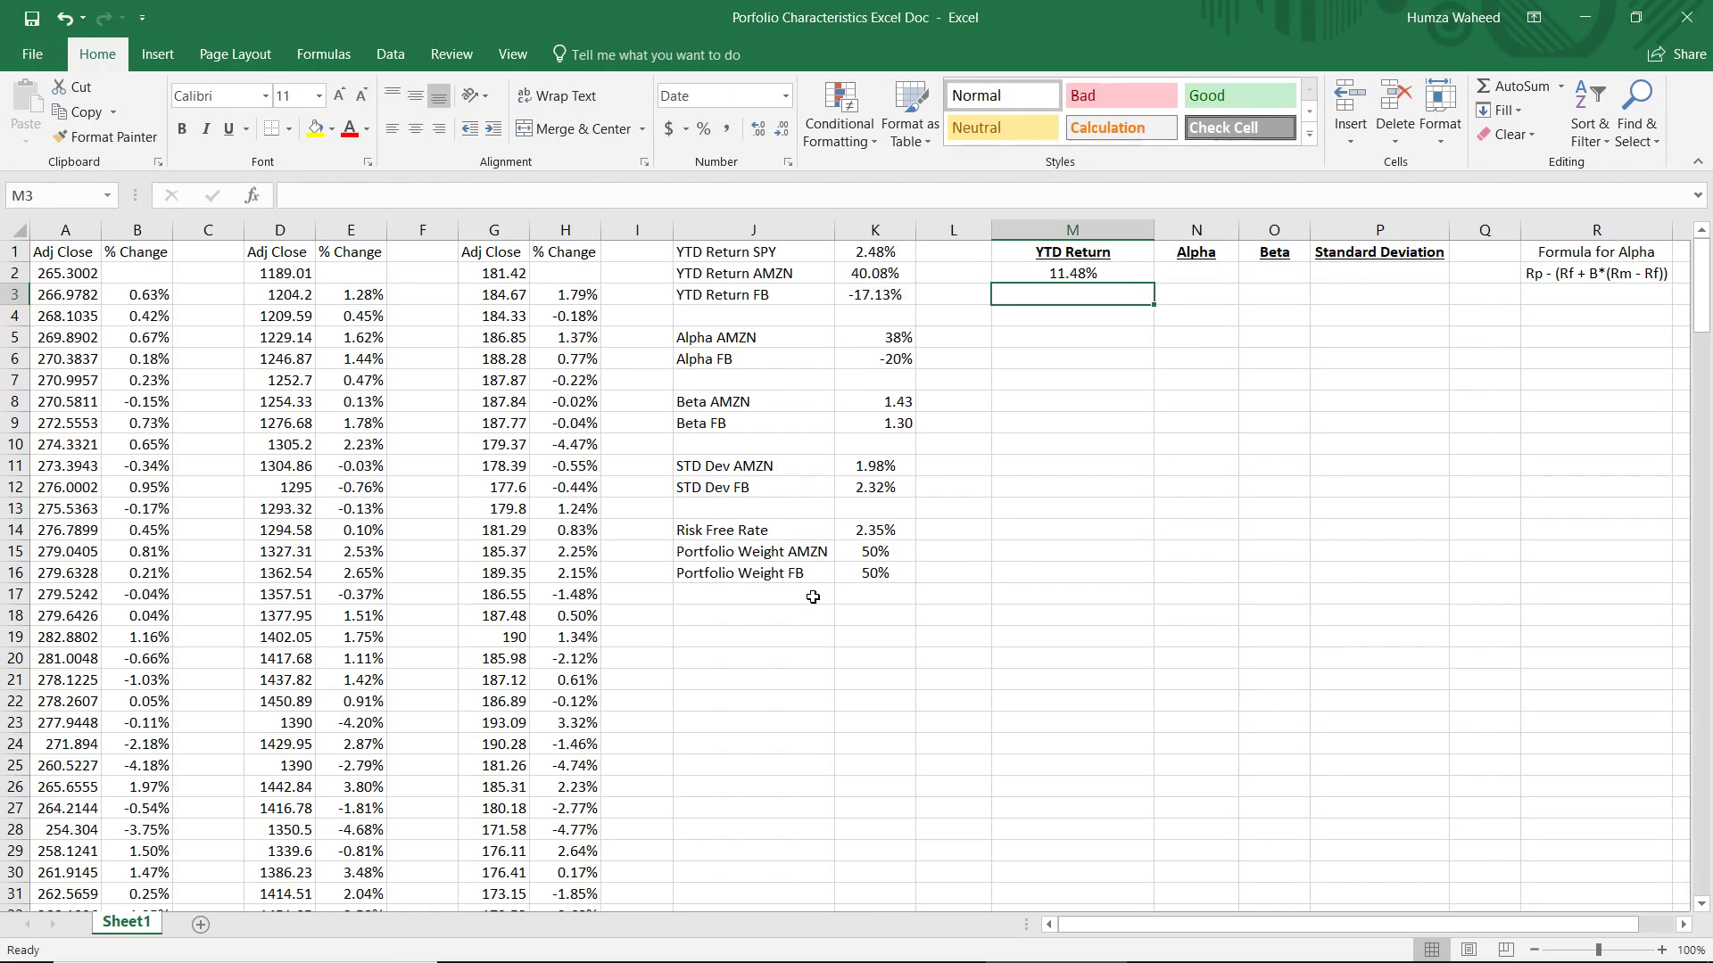
pyautogui.press('Up')
pyautogui.press('Down')
# In N2, start the portfolio alpha formula with the AMZN term (K5*K15)+
pyautogui.press('Right')
pyautogui.press('Up')
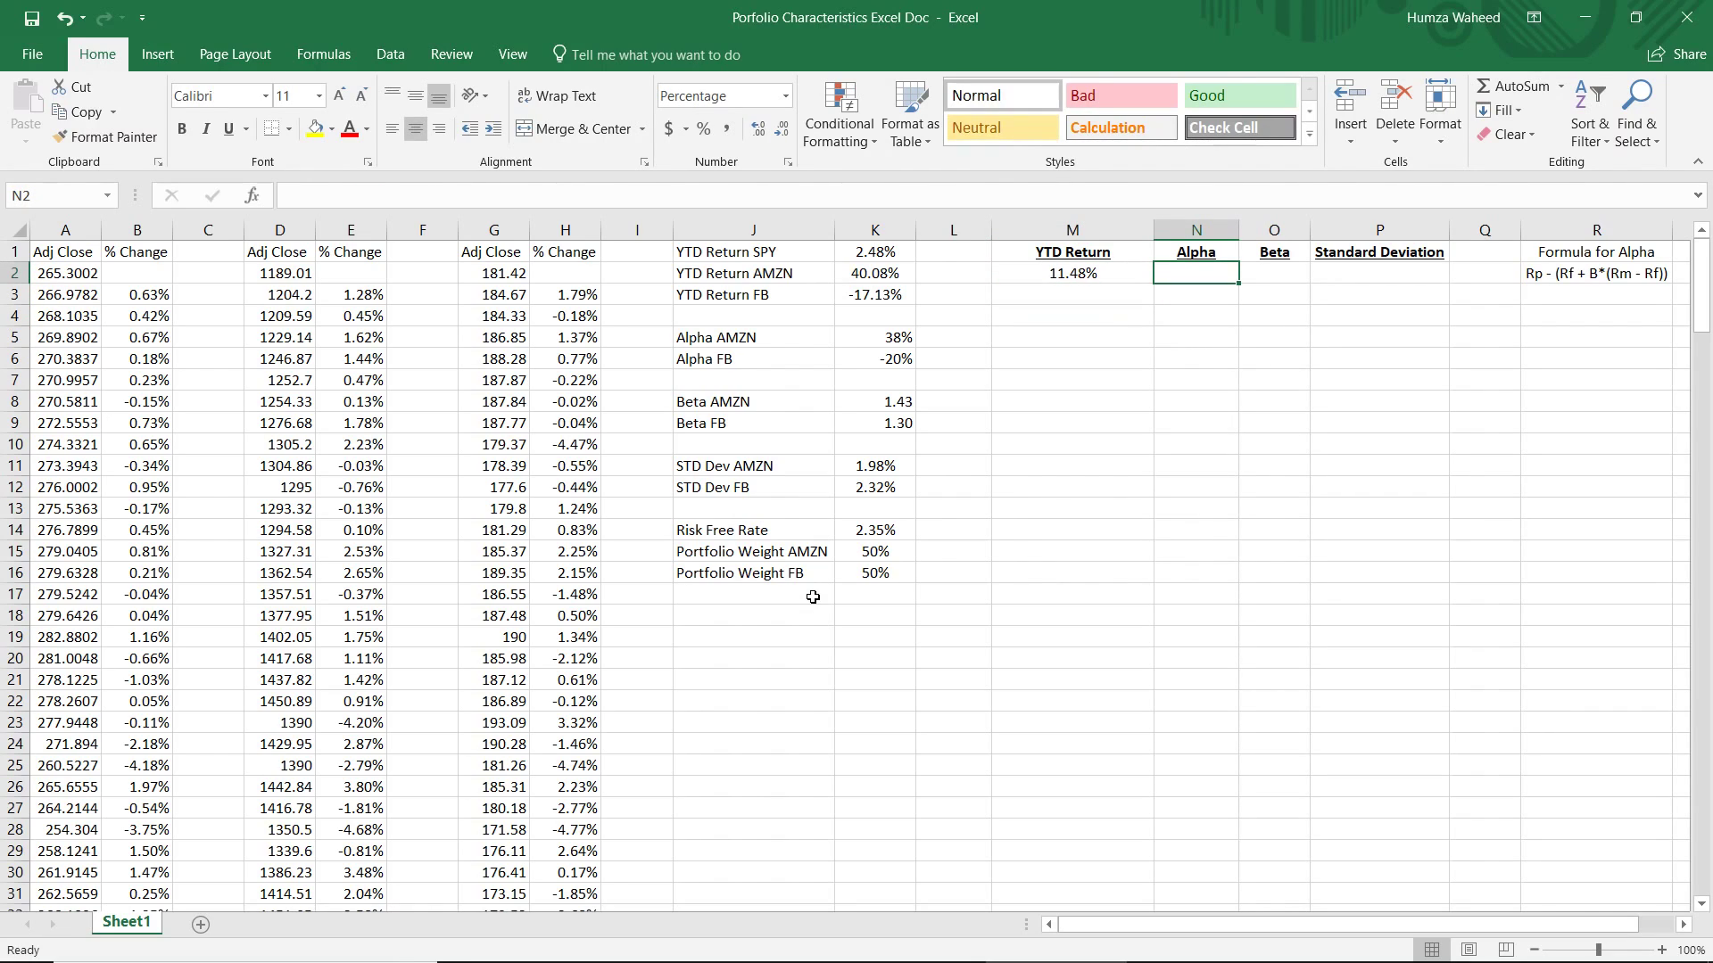
pyautogui.write('=')
pyautogui.press('Left')
pyautogui.press('Left')
pyautogui.press('Down')
pyautogui.press('Down')
pyautogui.press('Down')
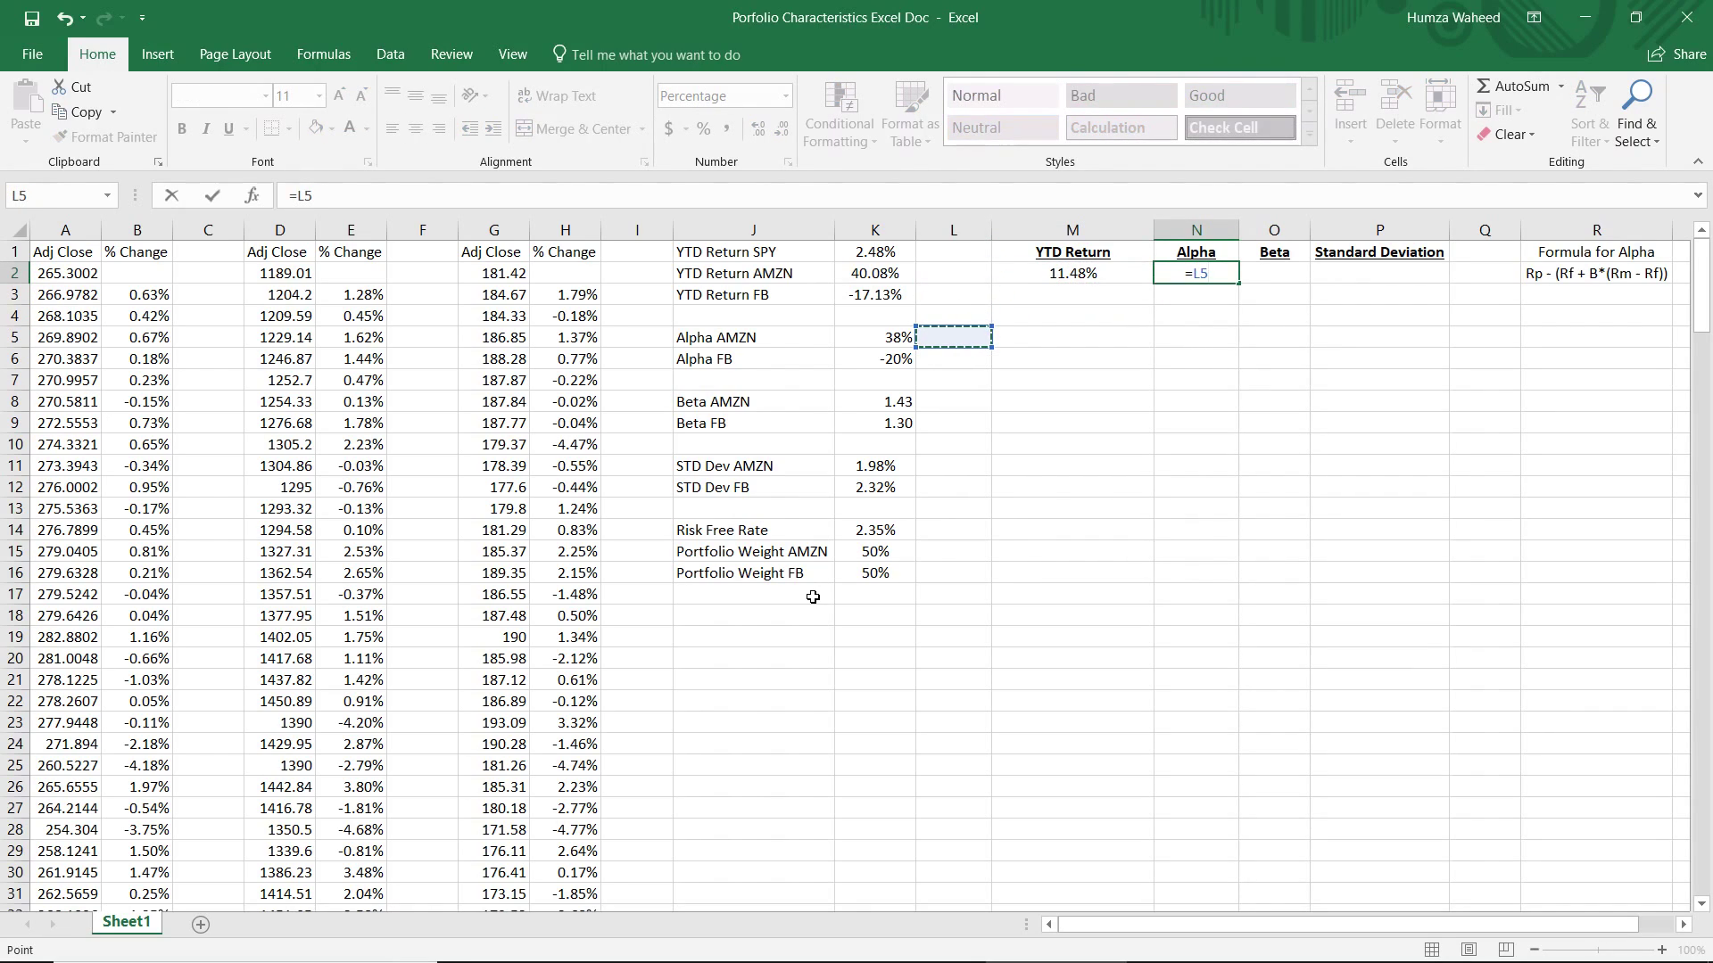
pyautogui.write('(')
pyautogui.press('Left')
pyautogui.press('Left')
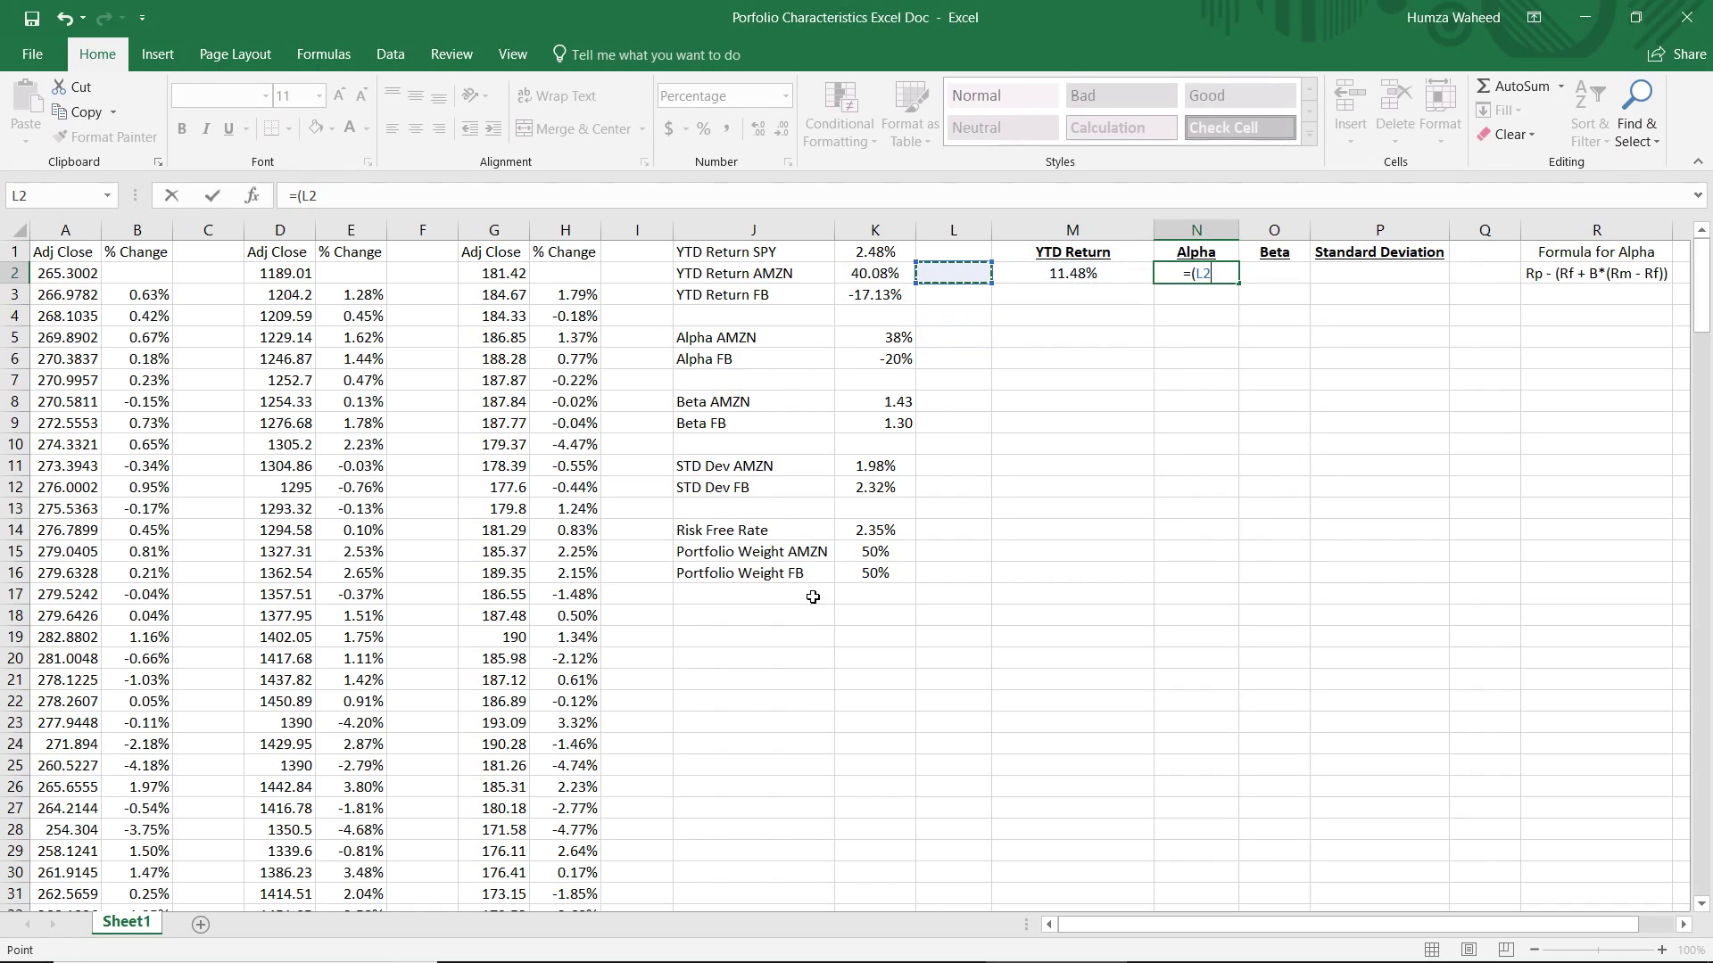
pyautogui.press('Down')
pyautogui.press('Left')
pyautogui.press('Down')
pyautogui.press('Down')
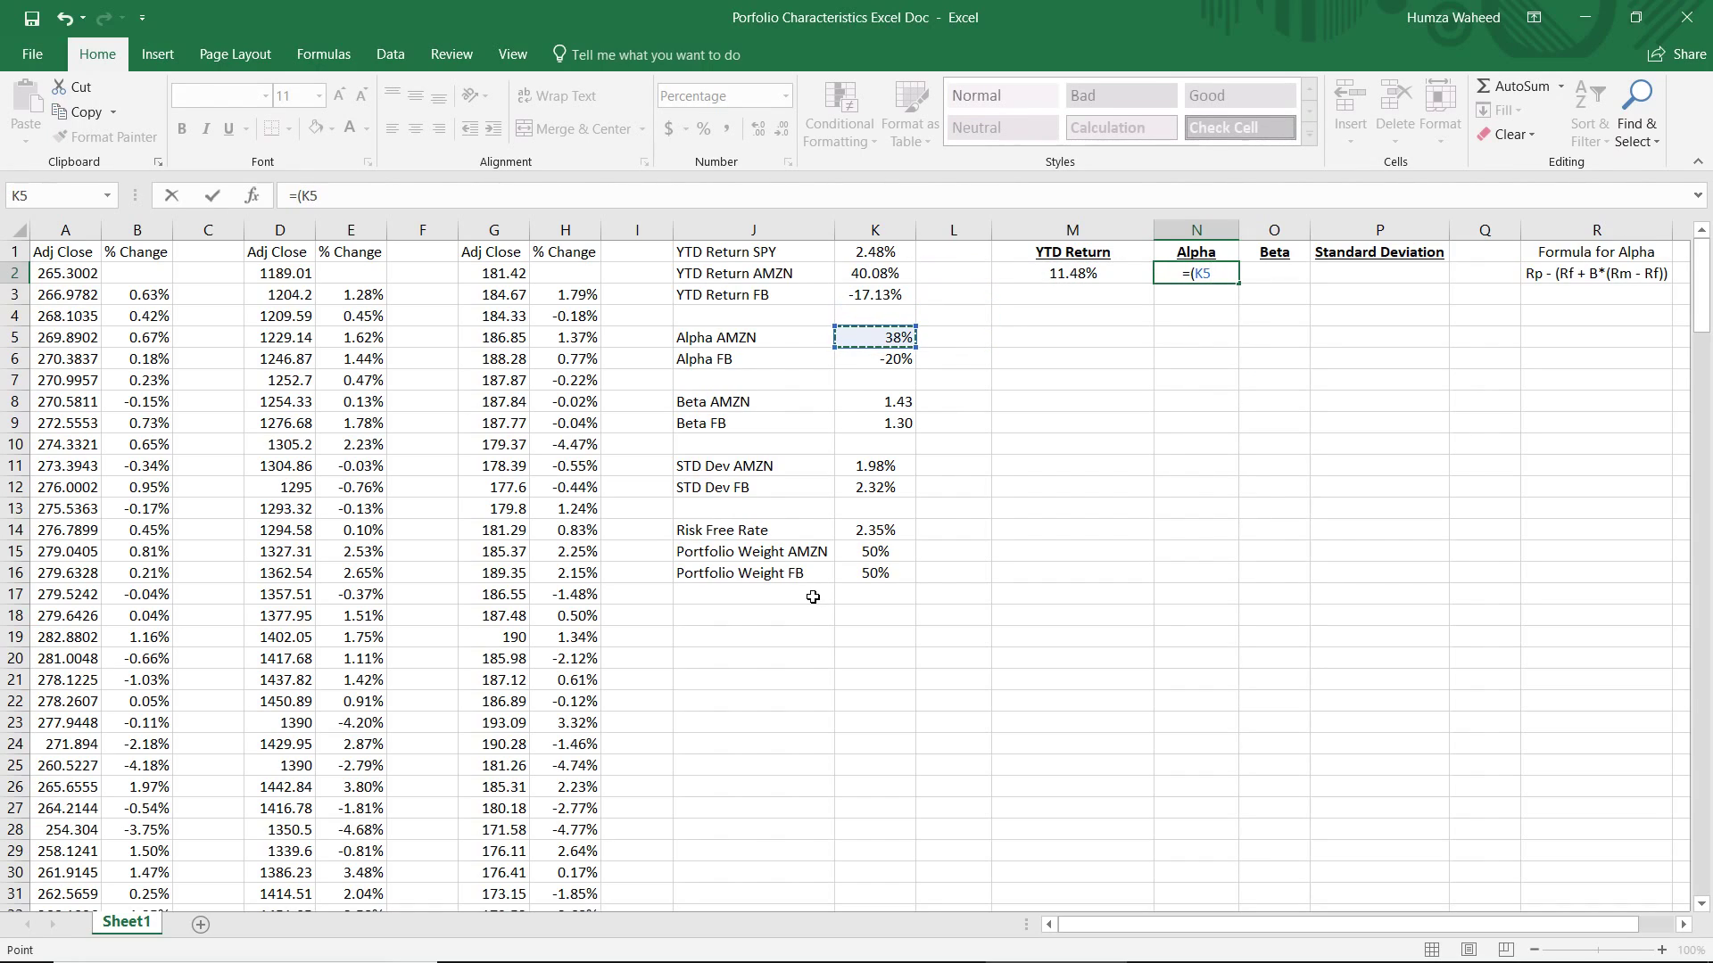
pyautogui.write('*')
pyautogui.press('Left')
pyautogui.press('Down')
pyautogui.press('Down')
pyautogui.press('Down')
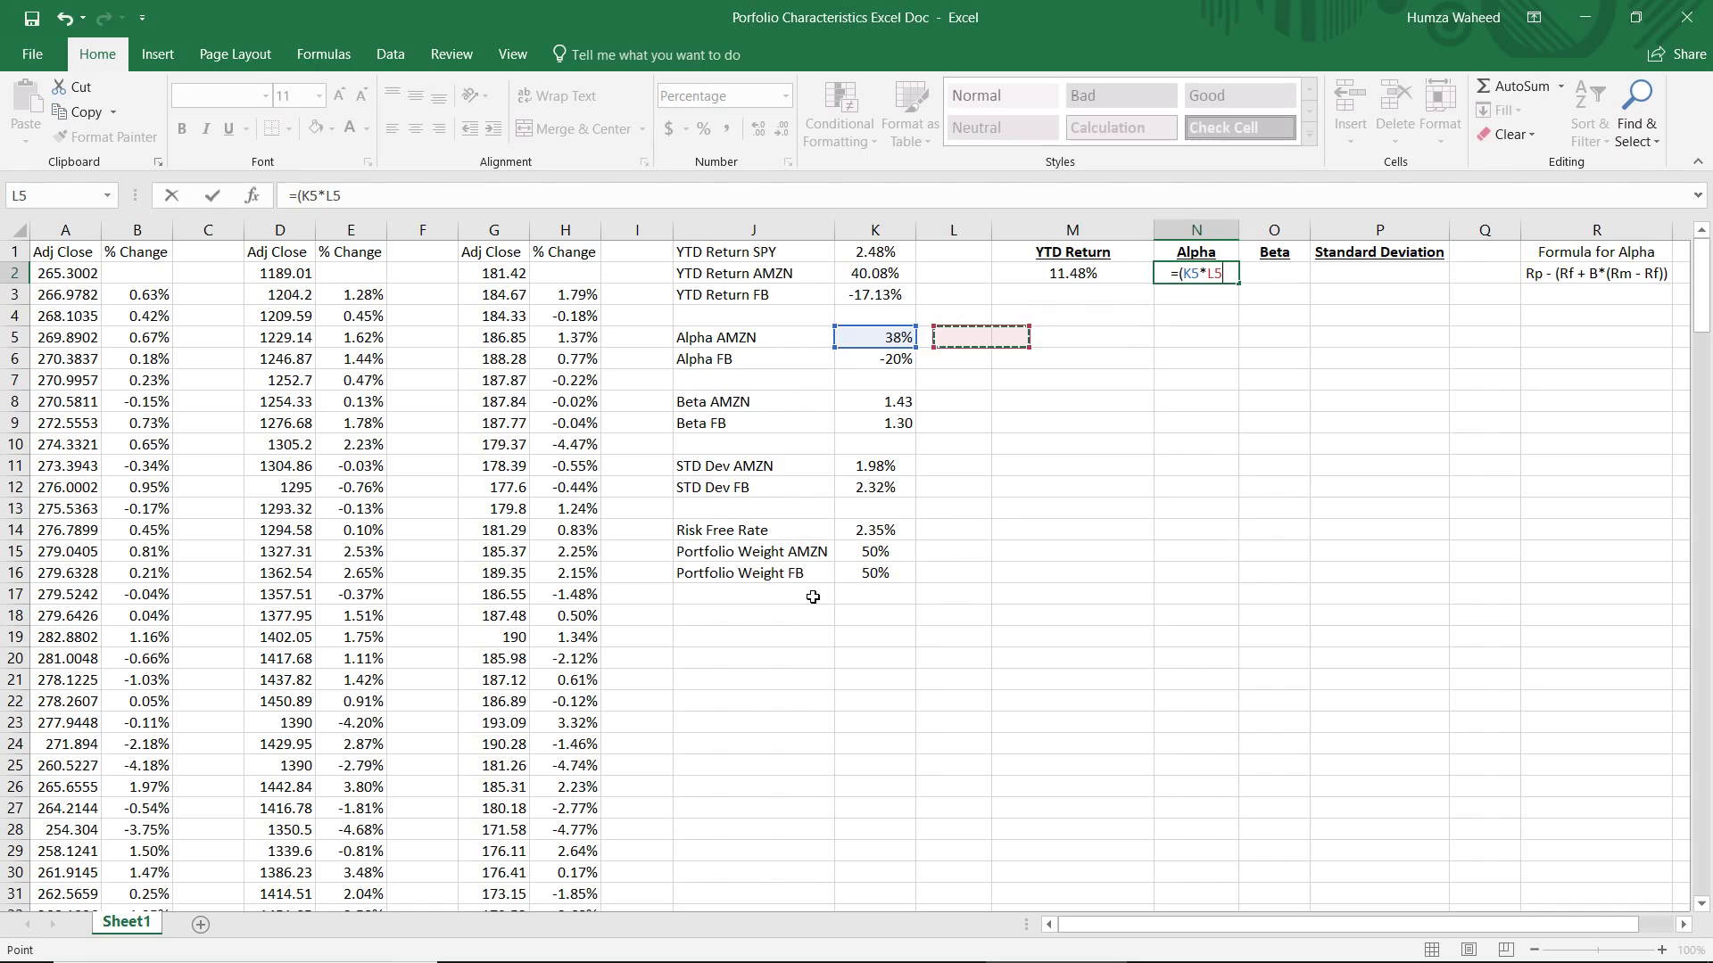
pyautogui.press('Left')
pyautogui.press('Down')
pyautogui.press('Down')
pyautogui.press('Down')
pyautogui.press('Down')
pyautogui.press('Down')
pyautogui.press('Down')
pyautogui.press('Down')
pyautogui.press('Down')
pyautogui.press('Left')
pyautogui.press('Down')
pyautogui.press('Down')
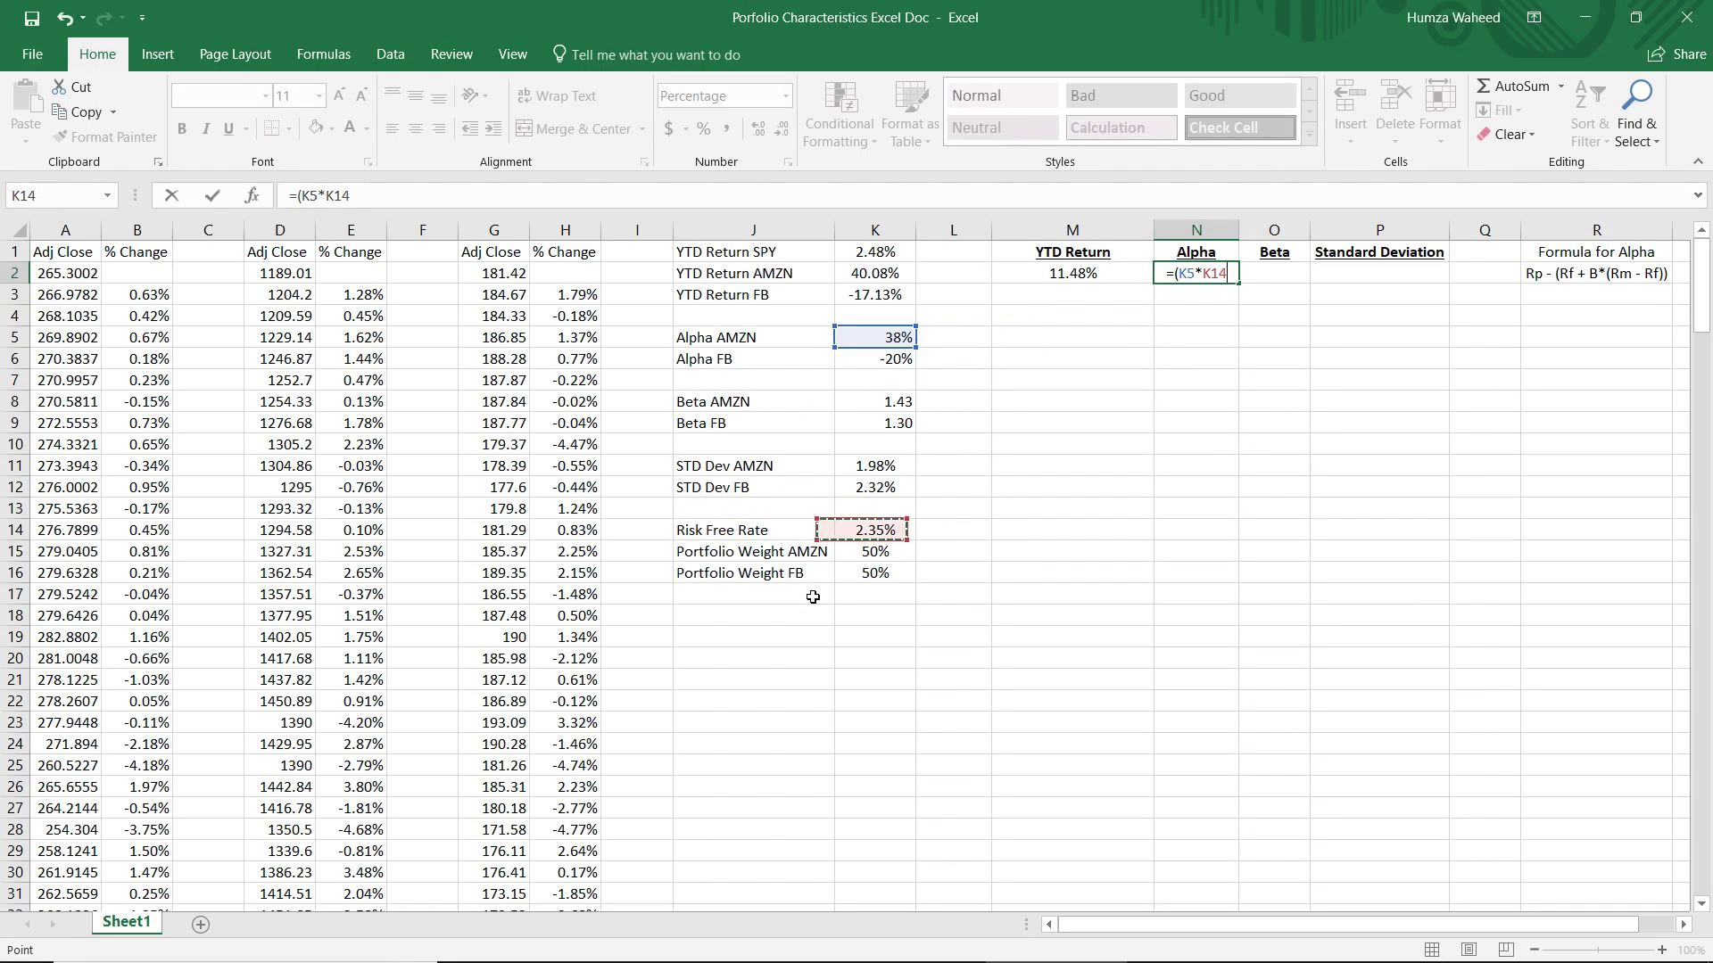
pyautogui.write(')+')
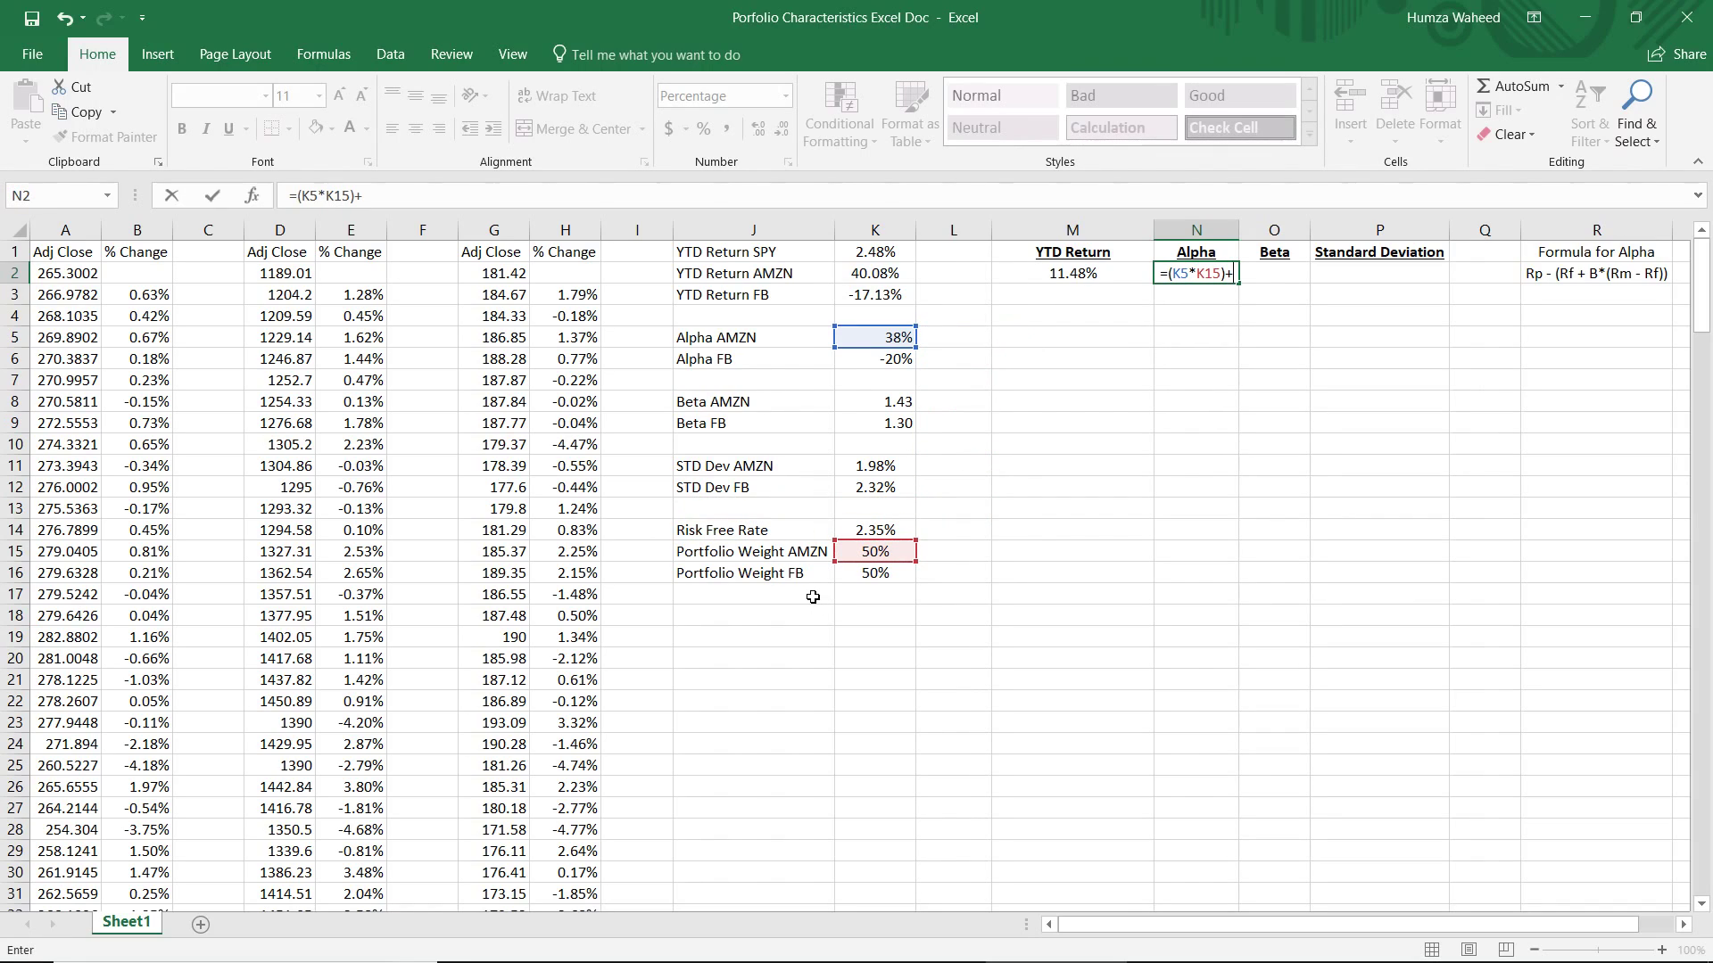
pyautogui.write('(')
# Finish it with the FB term (K6*K16), giving a portfolio alpha of 8.94%
pyautogui.press('Up')
pyautogui.press('Left')
pyautogui.press('Down')
pyautogui.press('Down')
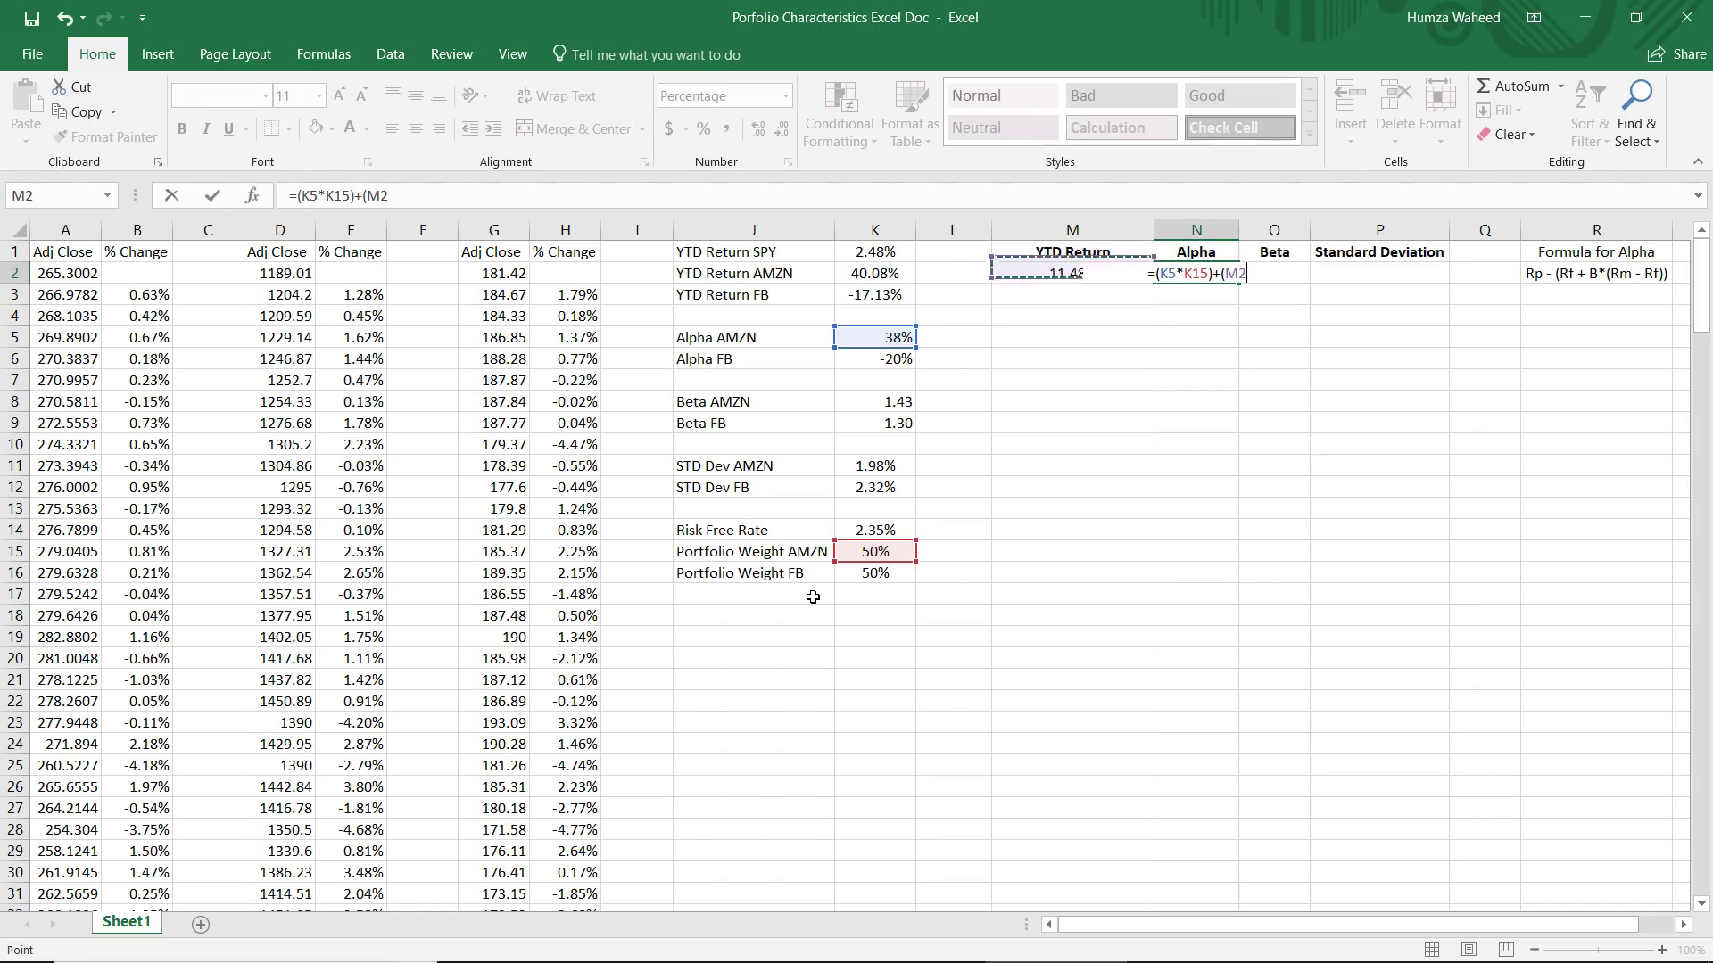
pyautogui.press('Left')
pyautogui.press('Down')
pyautogui.press('Down')
pyautogui.press('Down')
pyautogui.press('Left')
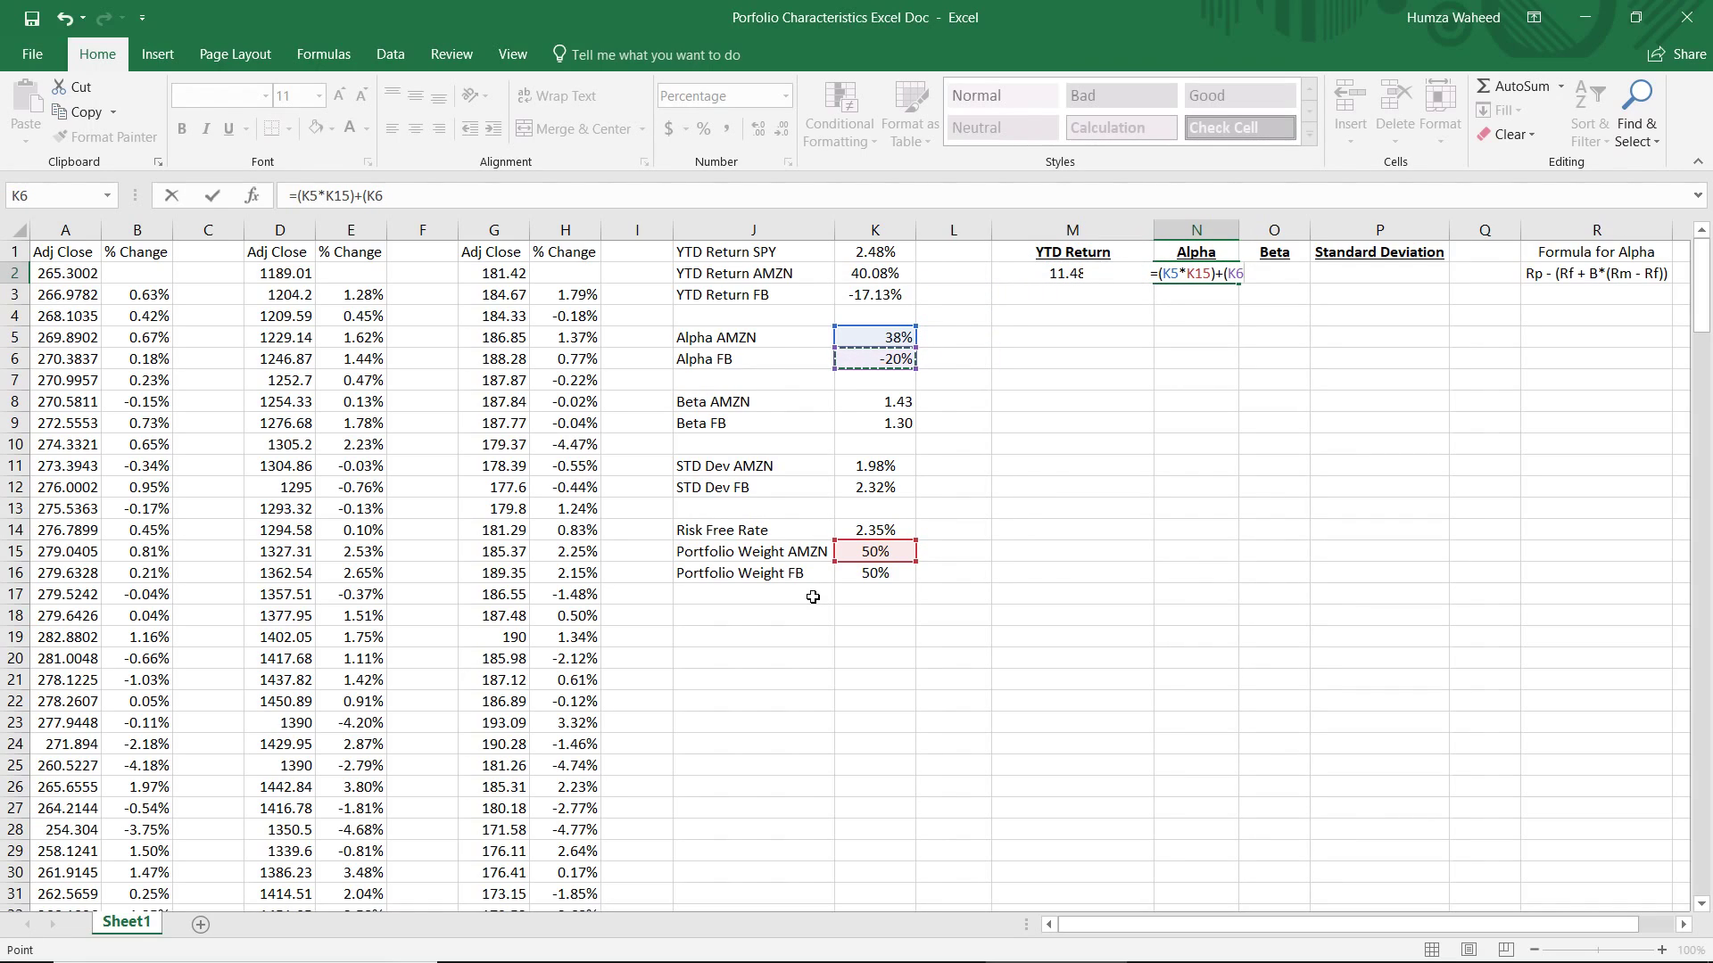
pyautogui.write('*')
pyautogui.press('Left')
pyautogui.press('Down')
pyautogui.press('Down')
pyautogui.press('Down')
pyautogui.press('Down')
pyautogui.press('Left')
pyautogui.press('Down')
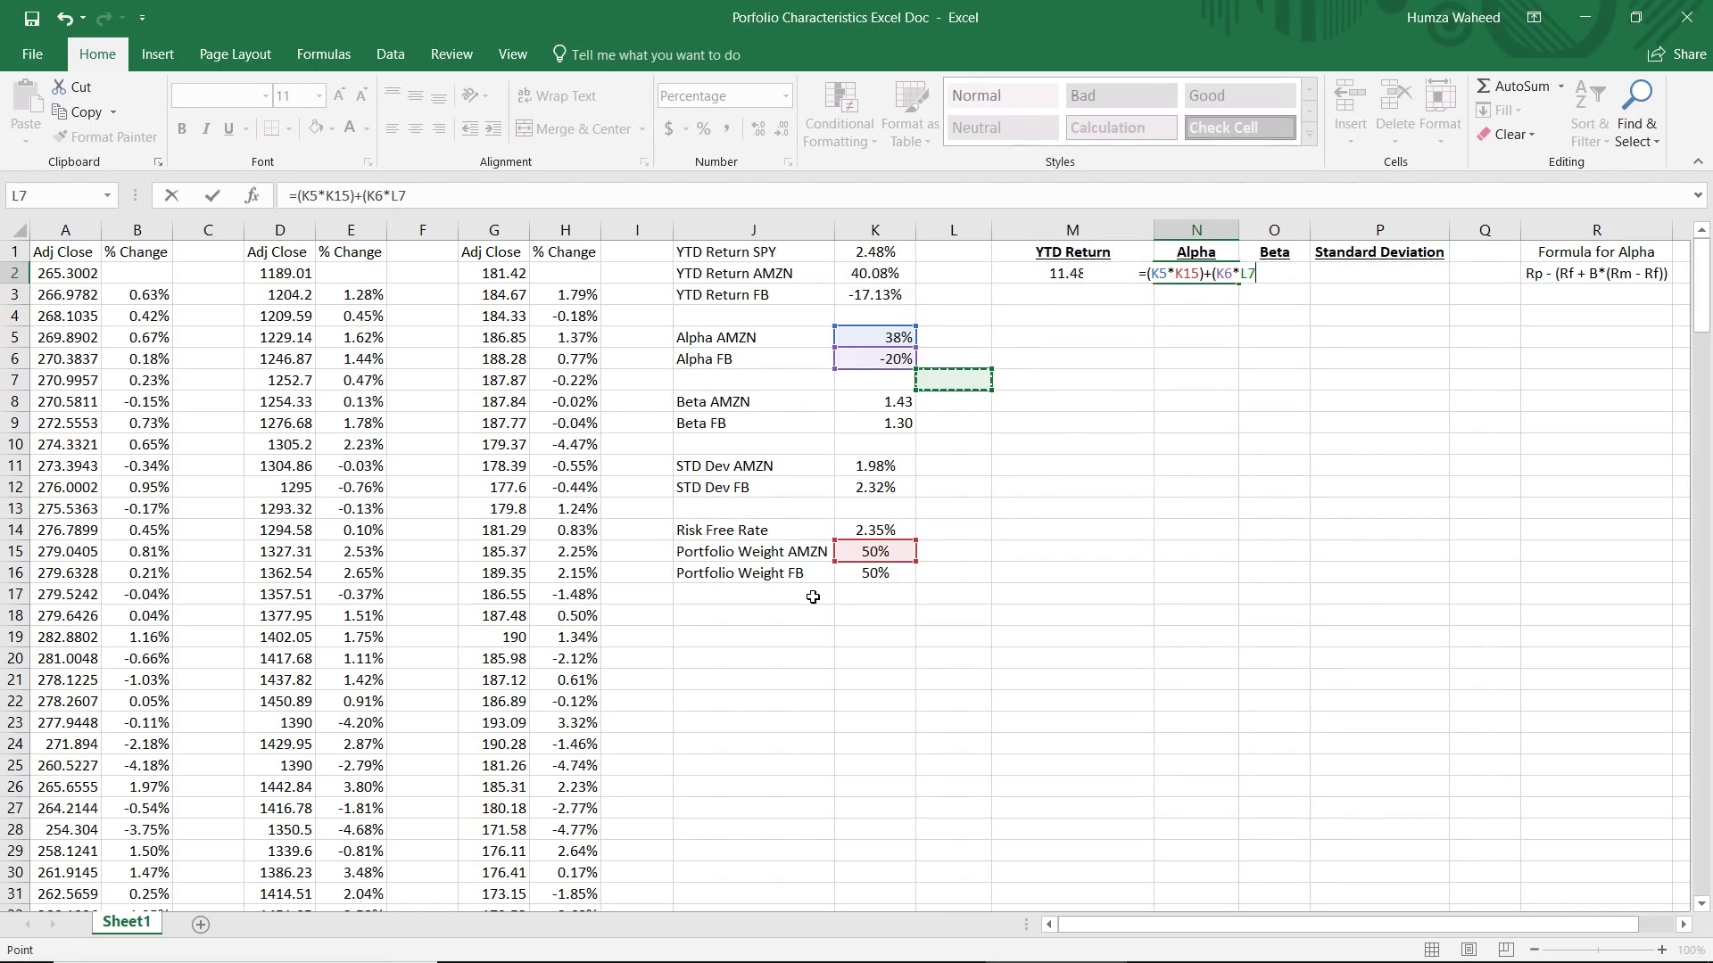
pyautogui.press('Down')
pyautogui.press('Down')
pyautogui.press('Down')
pyautogui.press('Down')
pyautogui.press('Down')
pyautogui.press('Down')
pyautogui.press('Down')
pyautogui.press('Left')
pyautogui.press('Down')
pyautogui.press('Down')
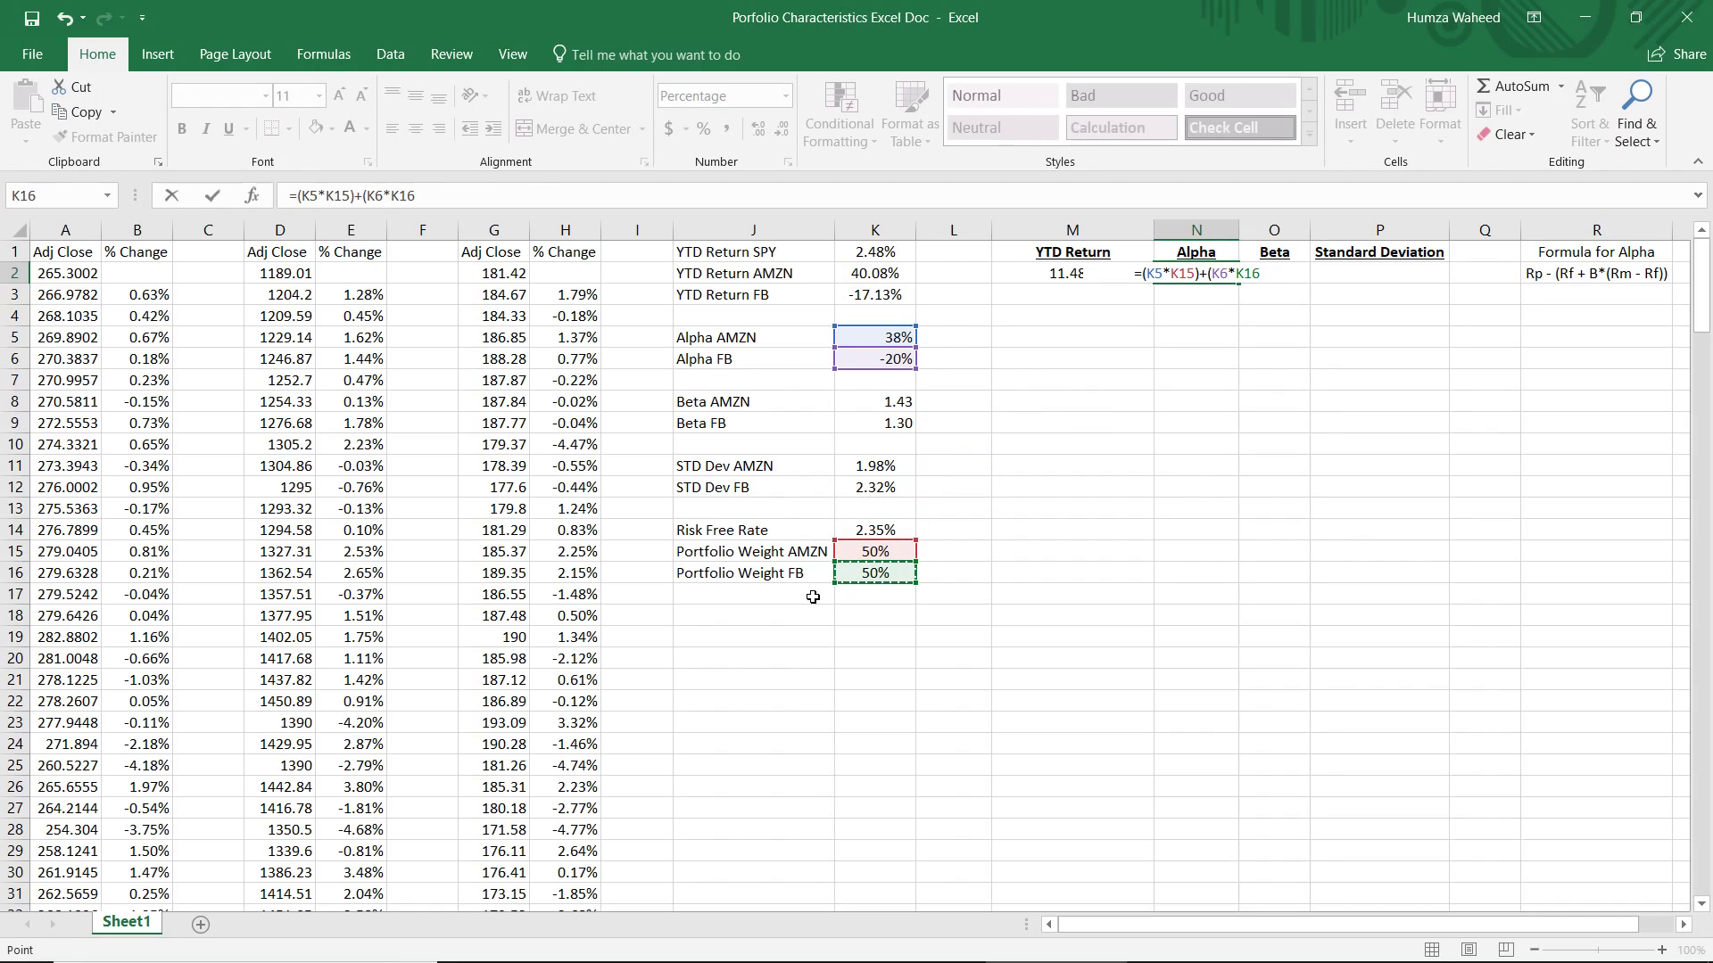
pyautogui.write(')')
pyautogui.press('Return')
pyautogui.press('Left')
pyautogui.press('Right')
pyautogui.press('Right')
pyautogui.press('Up')
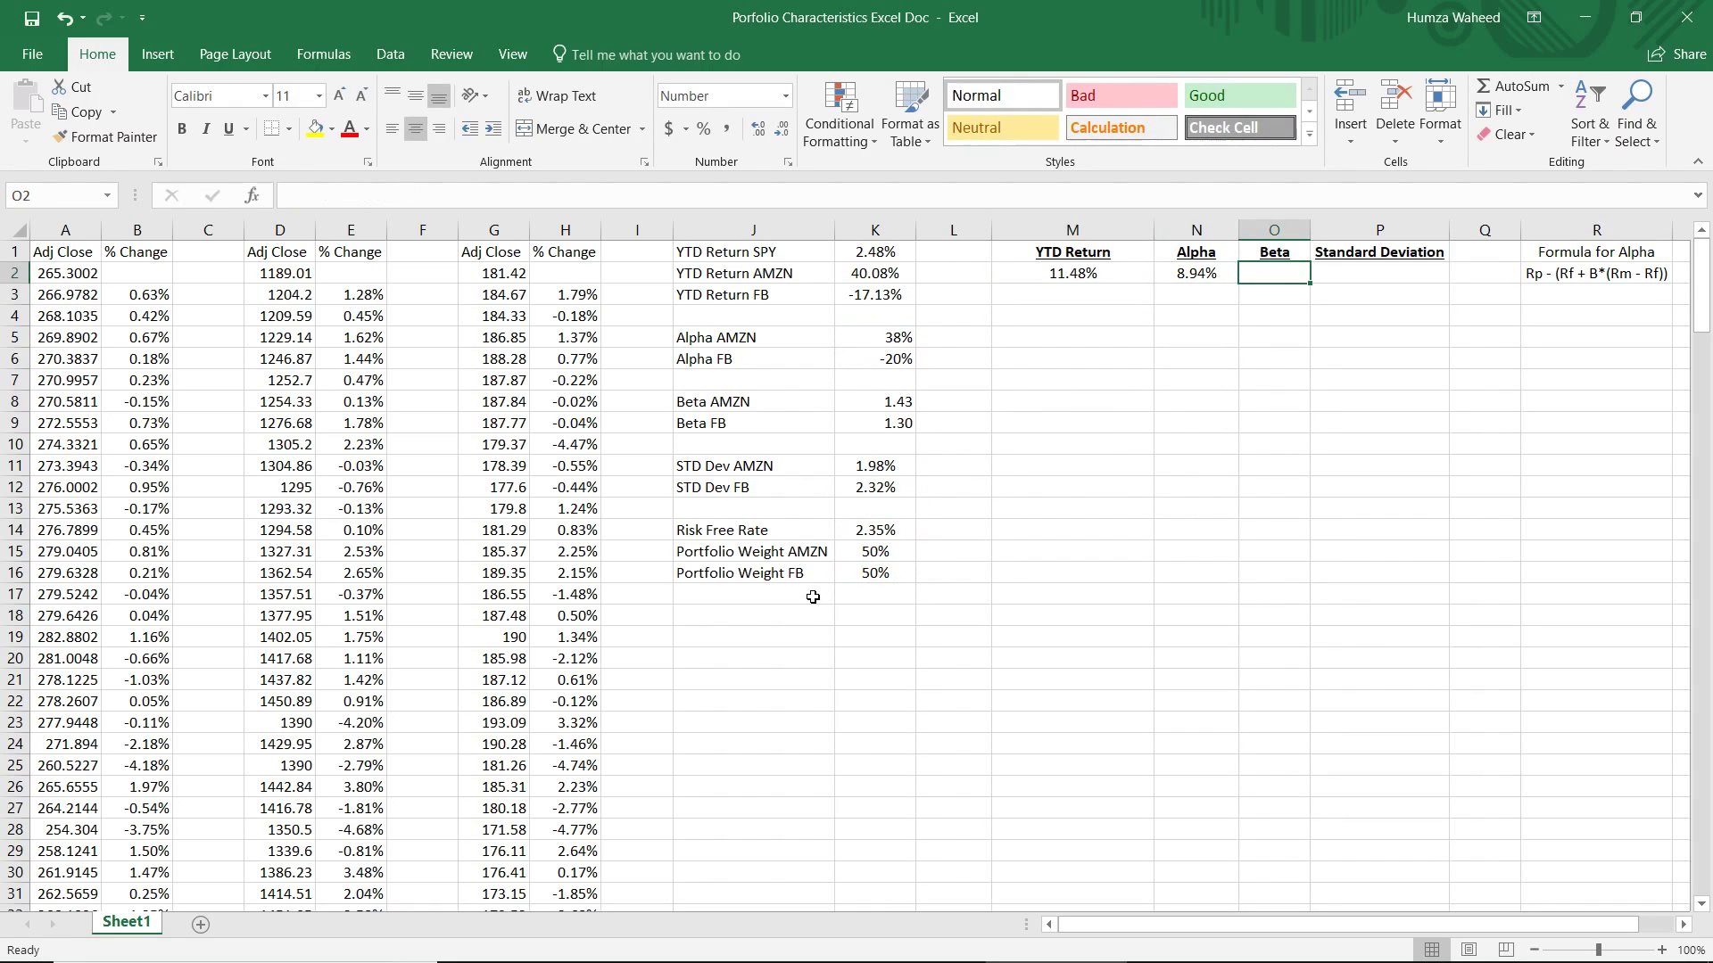
# In O2, start the portfolio beta formula with the AMZN term (K8*K15)+
pyautogui.write('=')
pyautogui.press('Left')
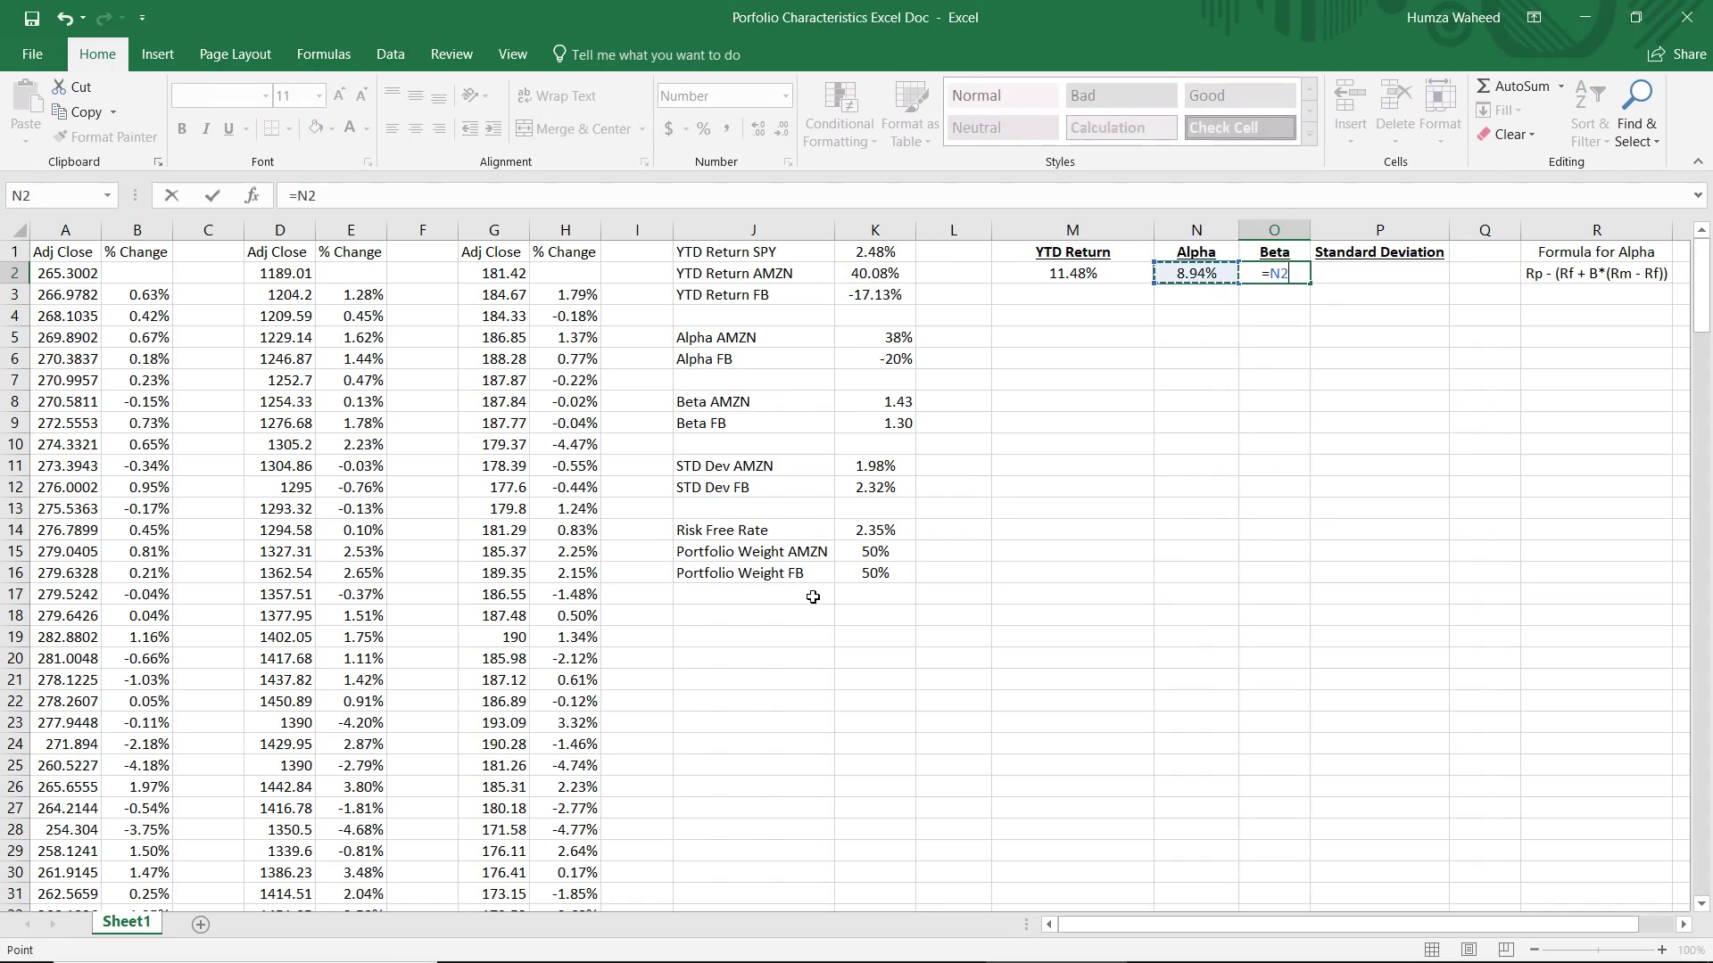
pyautogui.press('Left')
pyautogui.press('Left')
pyautogui.press('BackSpace')
pyautogui.press('BackSpace')
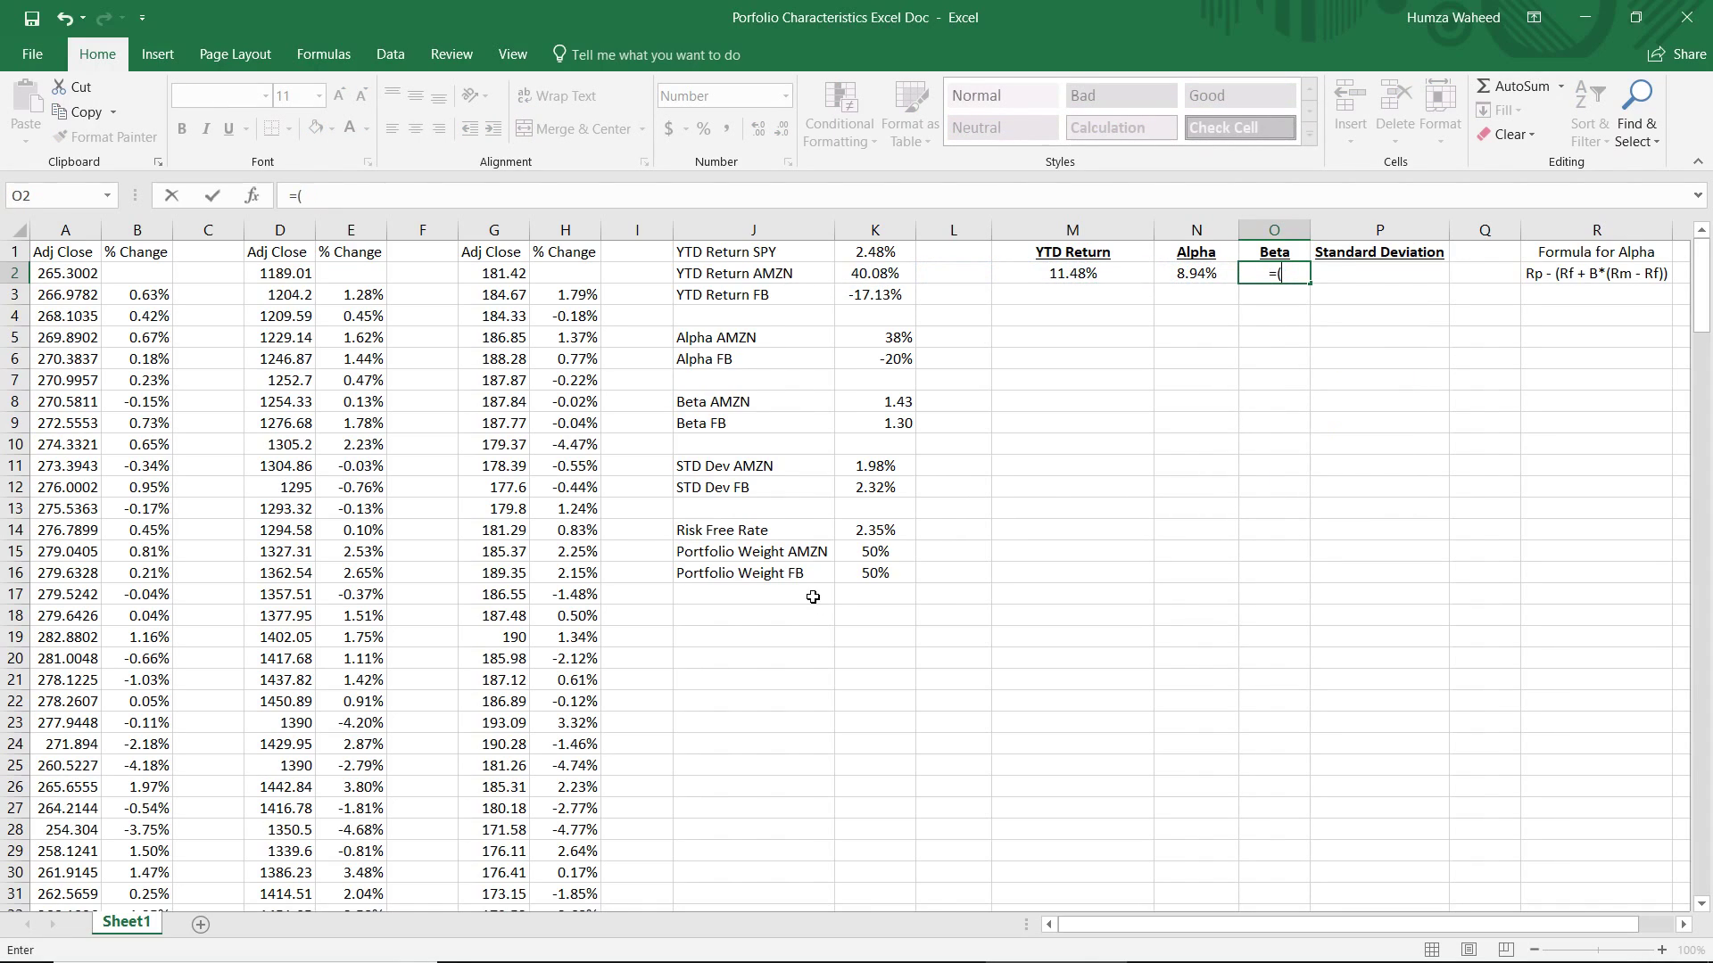
pyautogui.write('(')
pyautogui.press('Left')
pyautogui.press('Down')
pyautogui.press('Down')
pyautogui.press('Down')
pyautogui.press('Left')
pyautogui.press('Left')
pyautogui.press('Down')
pyautogui.press('Up')
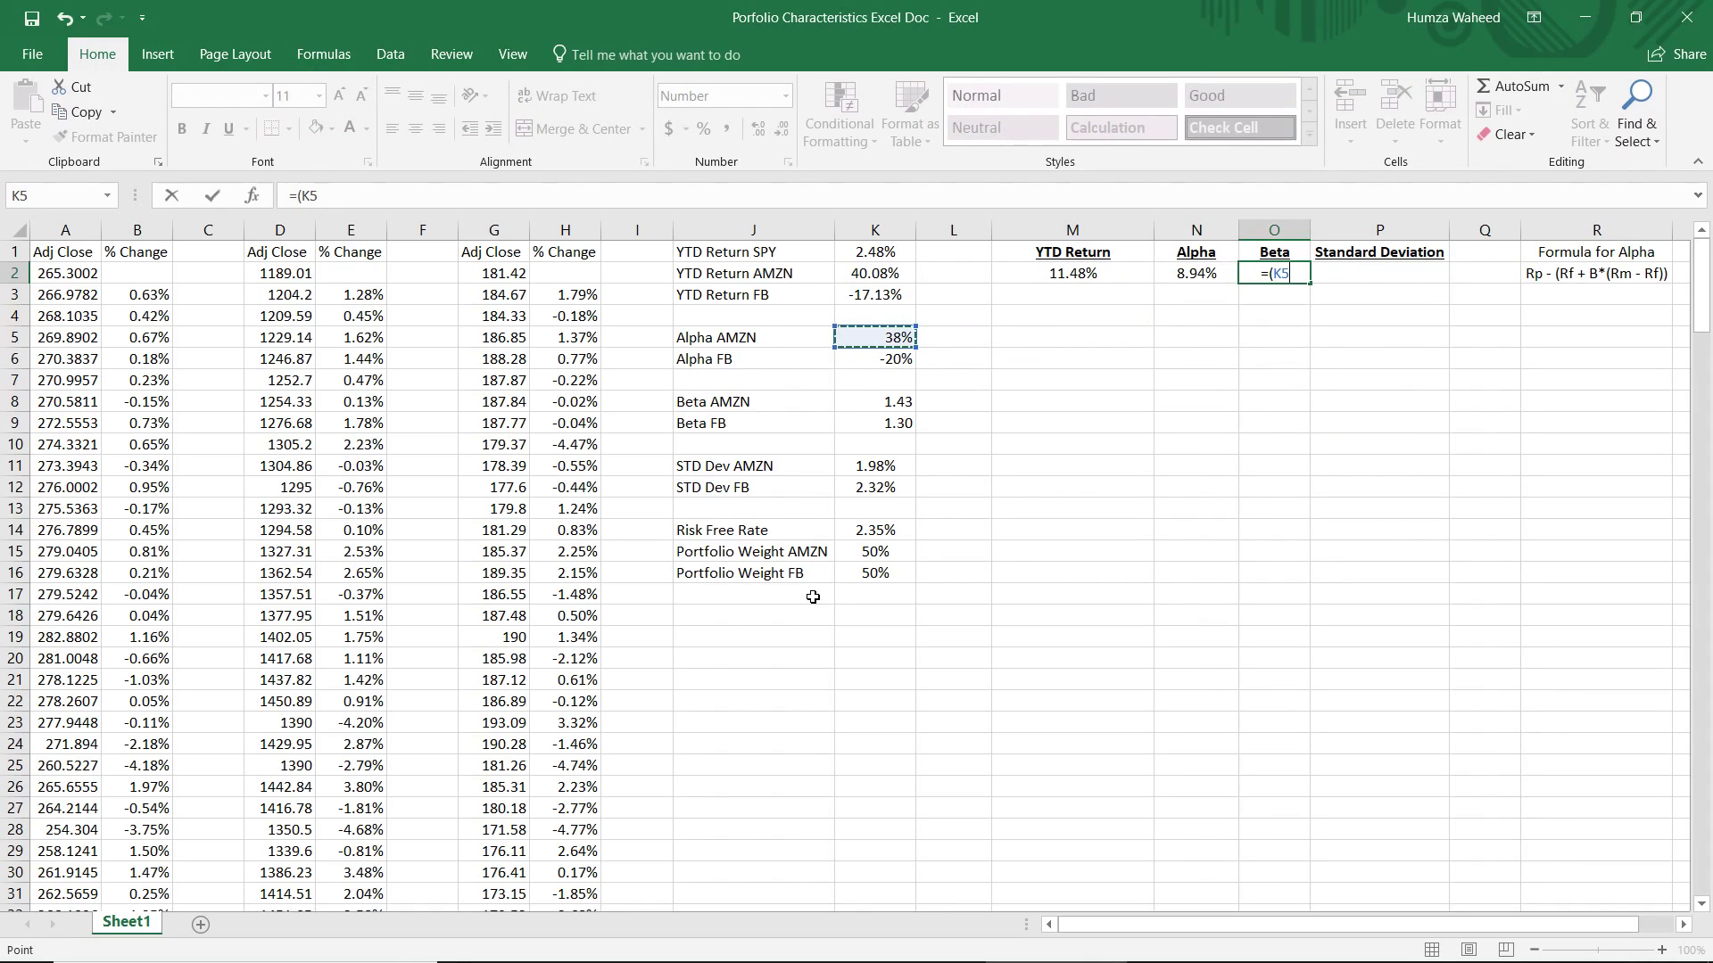
pyautogui.press('Down')
pyautogui.press('Down')
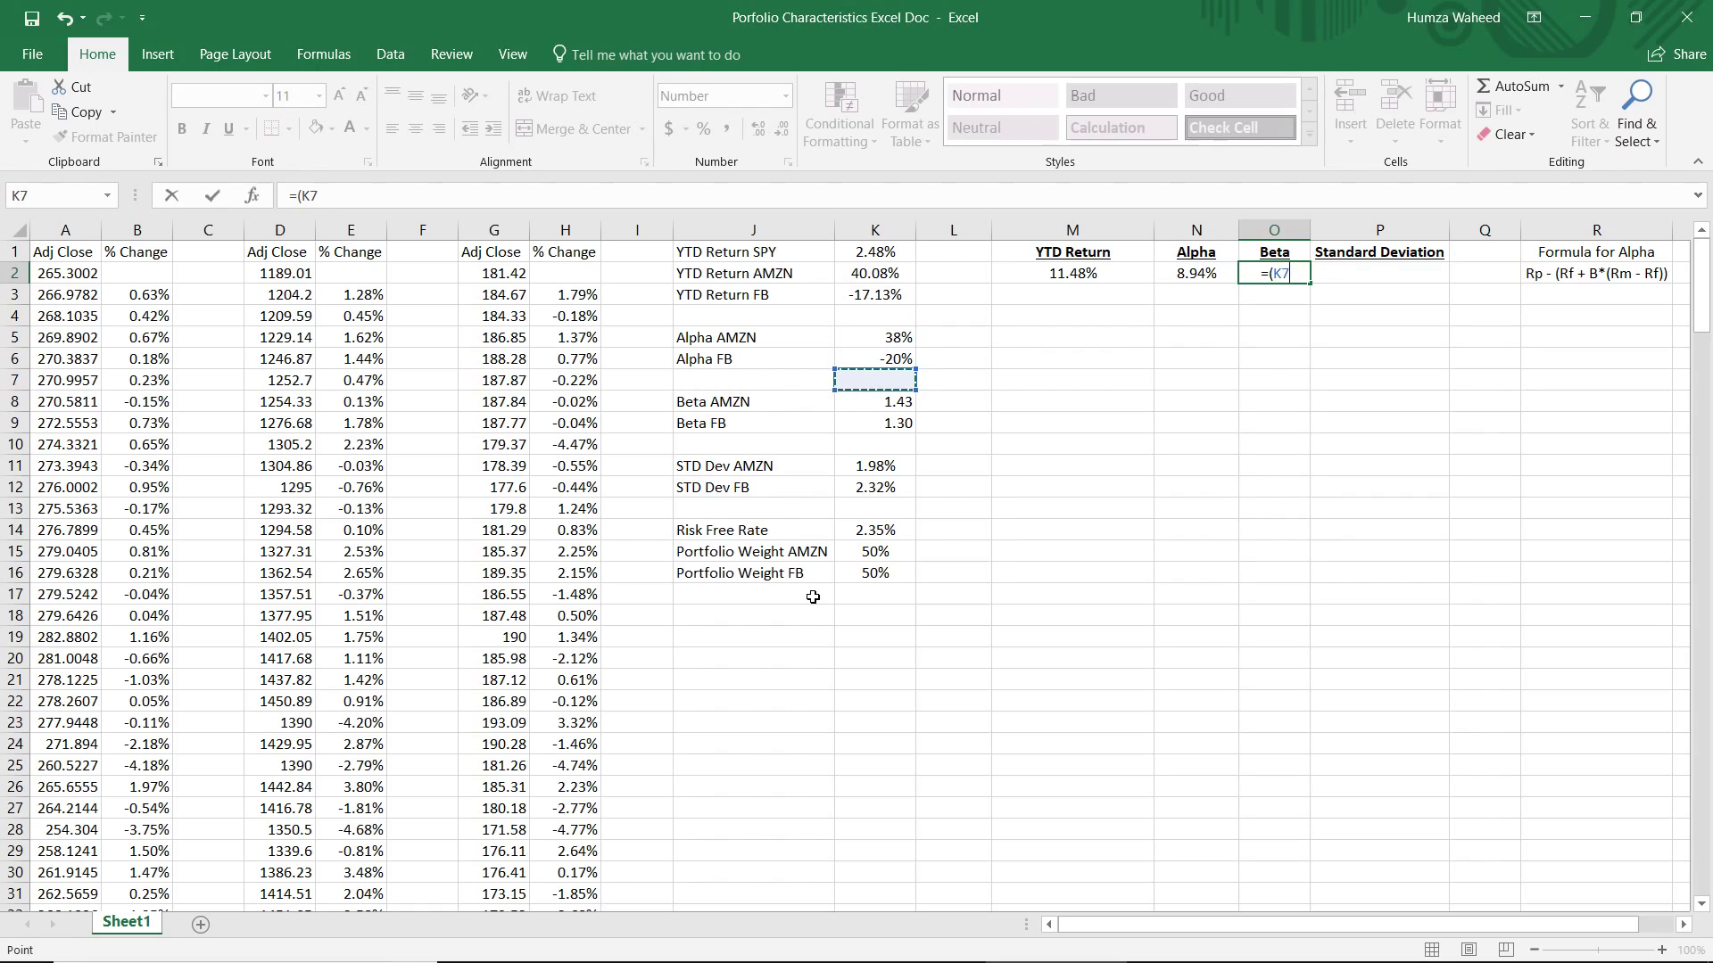
pyautogui.press('Down')
pyautogui.write('*')
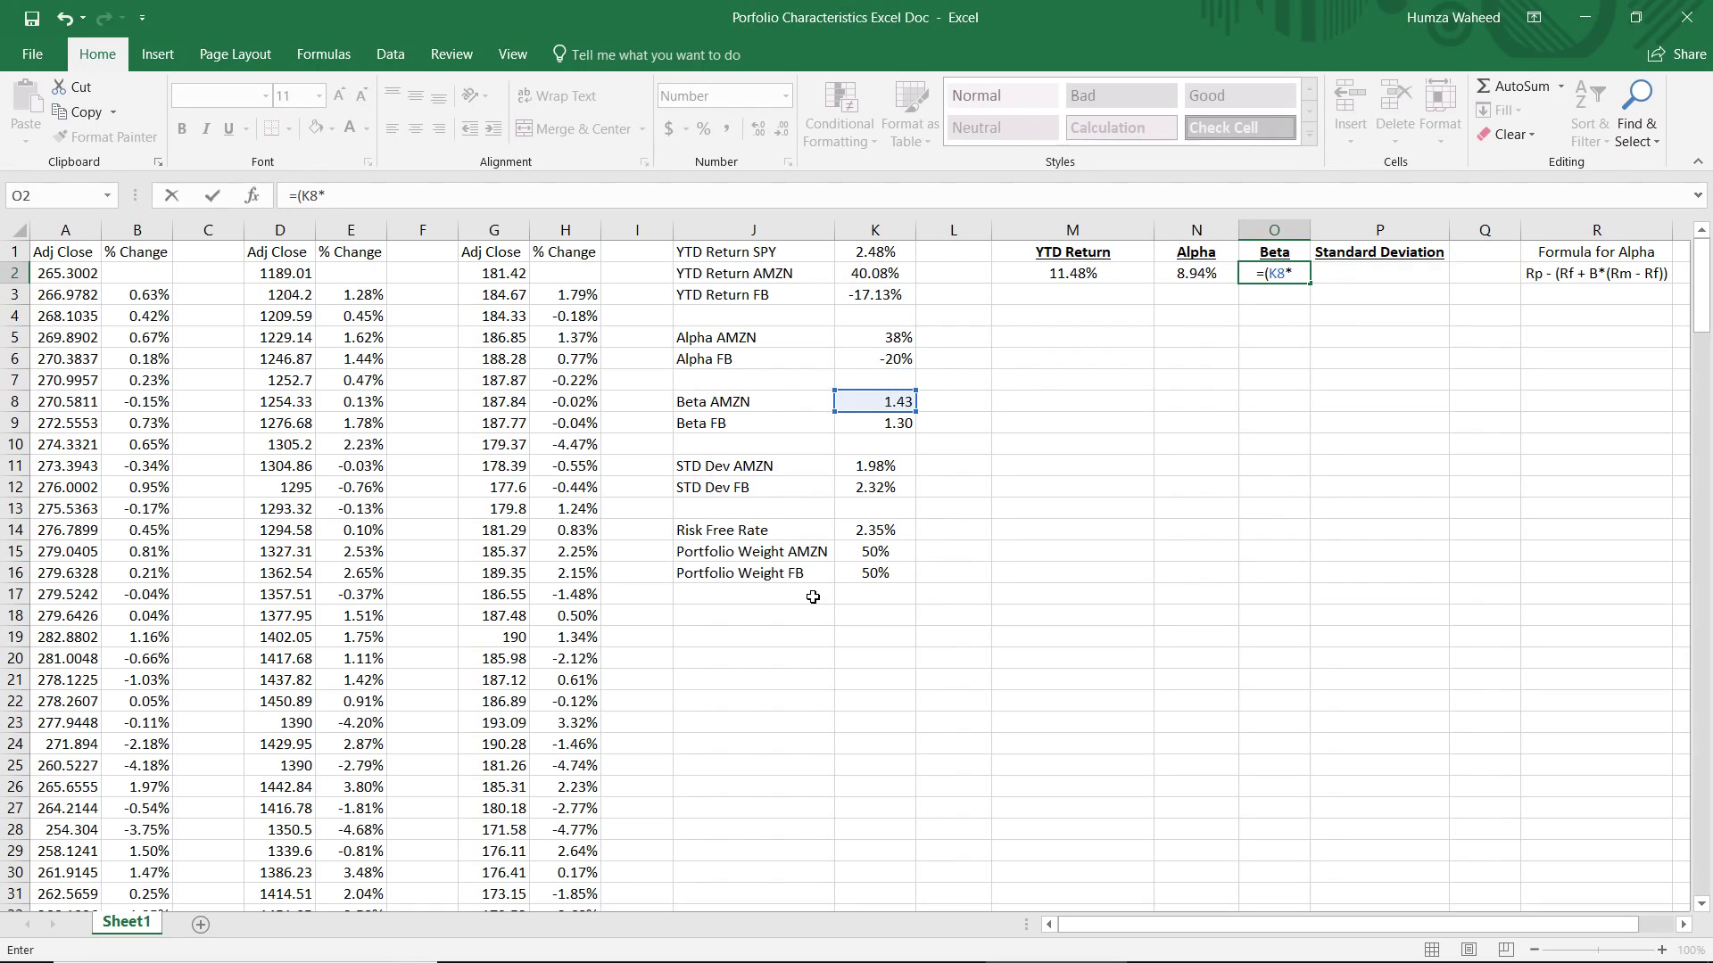
pyautogui.press('Left')
pyautogui.press('Left')
pyautogui.press('Down')
pyautogui.press('Down')
pyautogui.press('Down')
pyautogui.press('Left')
pyautogui.press('Down')
pyautogui.press('Down')
pyautogui.press('Down')
pyautogui.press('Left')
pyautogui.press('Down')
pyautogui.press('Down')
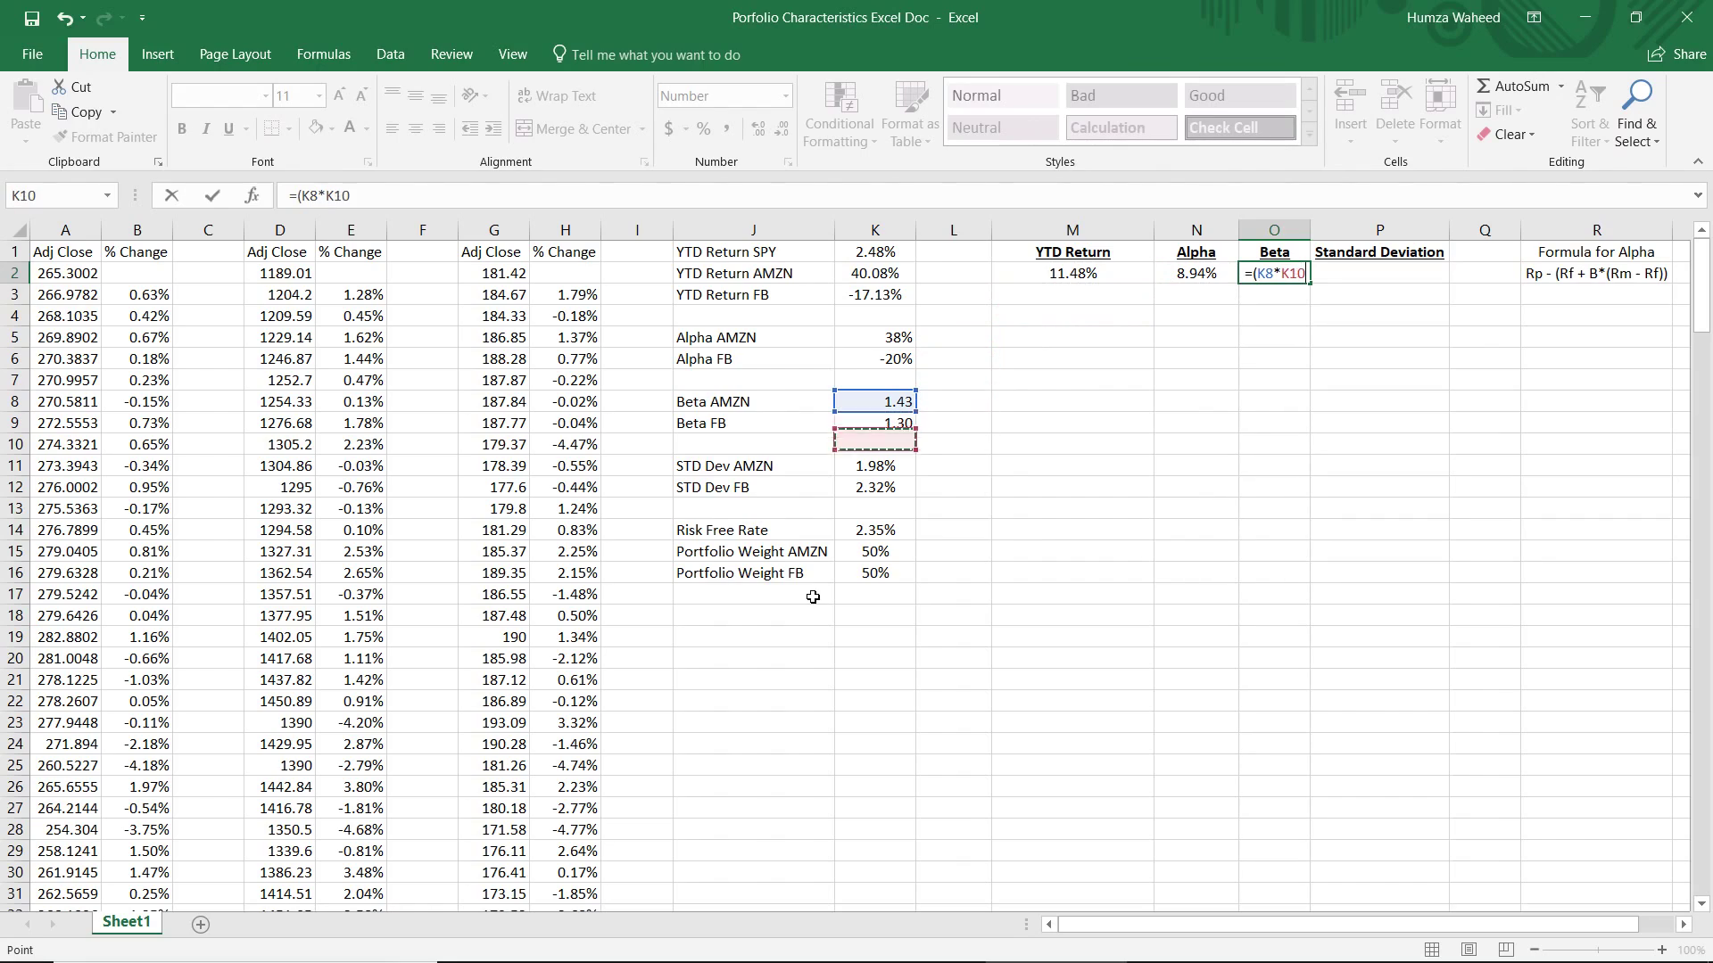
pyautogui.press('Down')
pyautogui.press('Down')
pyautogui.press('Down')
pyautogui.press('Down')
pyautogui.press('Down')
pyautogui.write(')')
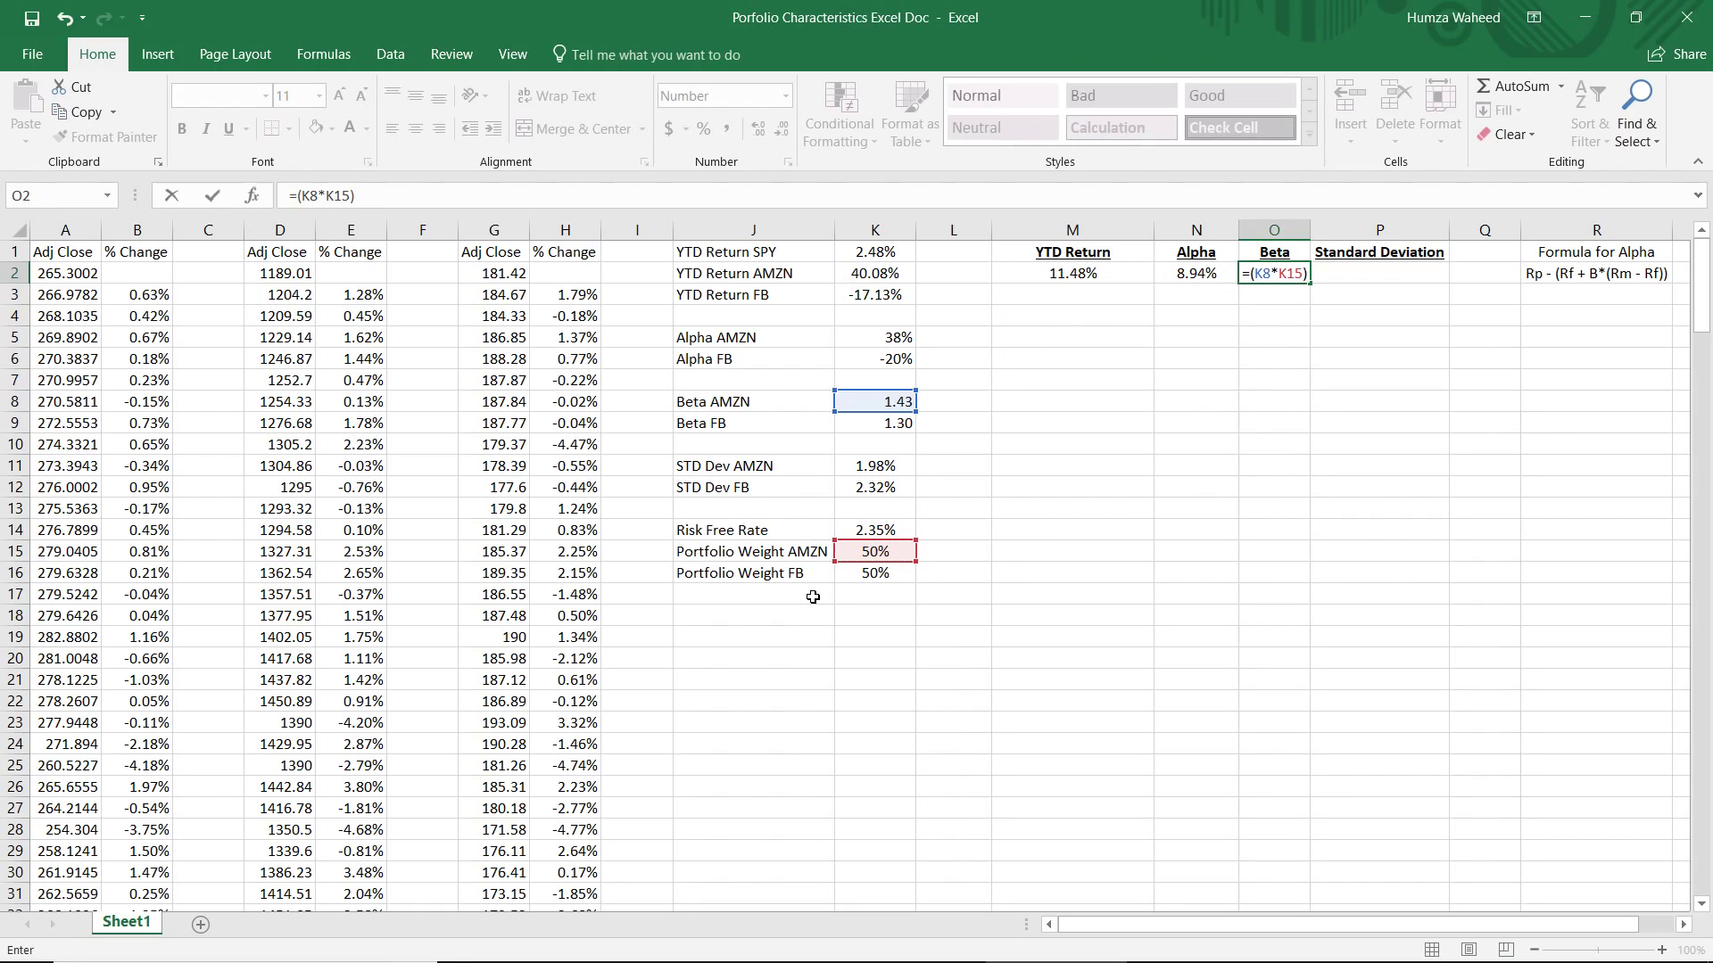
pyautogui.write('+(')
# Finish it with the FB term (K9*K16), giving a portfolio beta of 1.37
pyautogui.press('Down')
pyautogui.press('Left')
pyautogui.press('Left')
pyautogui.press('Left')
pyautogui.press('Left')
pyautogui.press('Down')
pyautogui.press('Down')
pyautogui.press('Down')
pyautogui.press('Down')
pyautogui.press('Down')
pyautogui.press('Down')
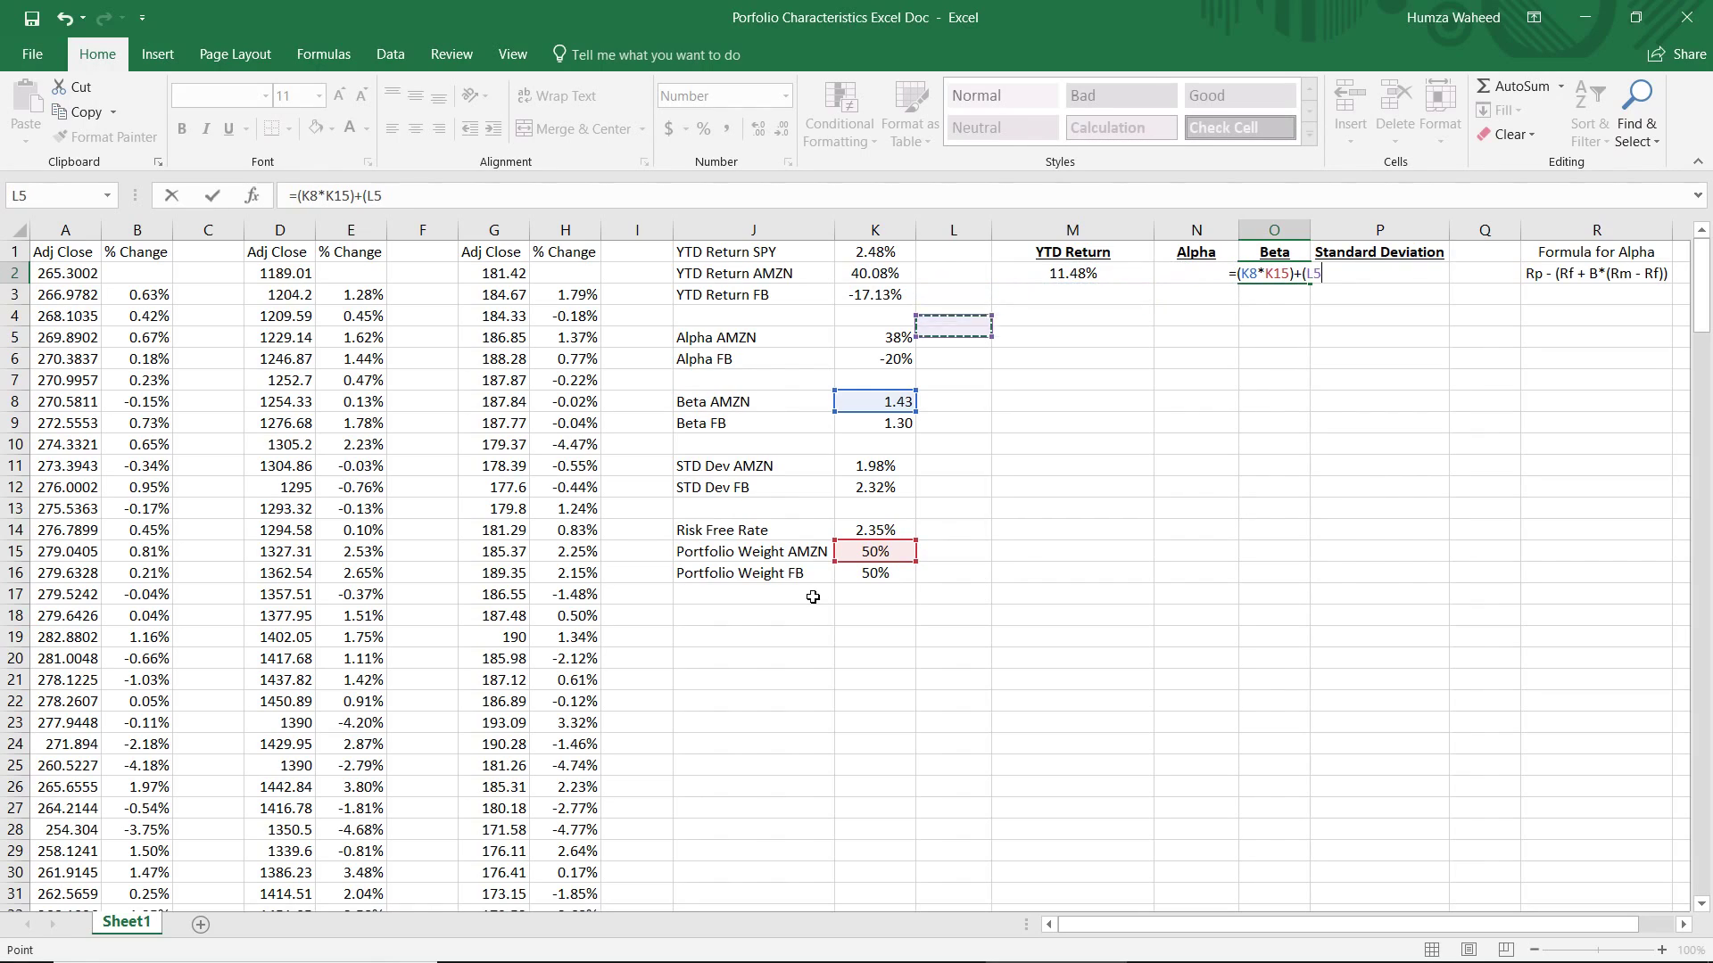
pyautogui.write('*')
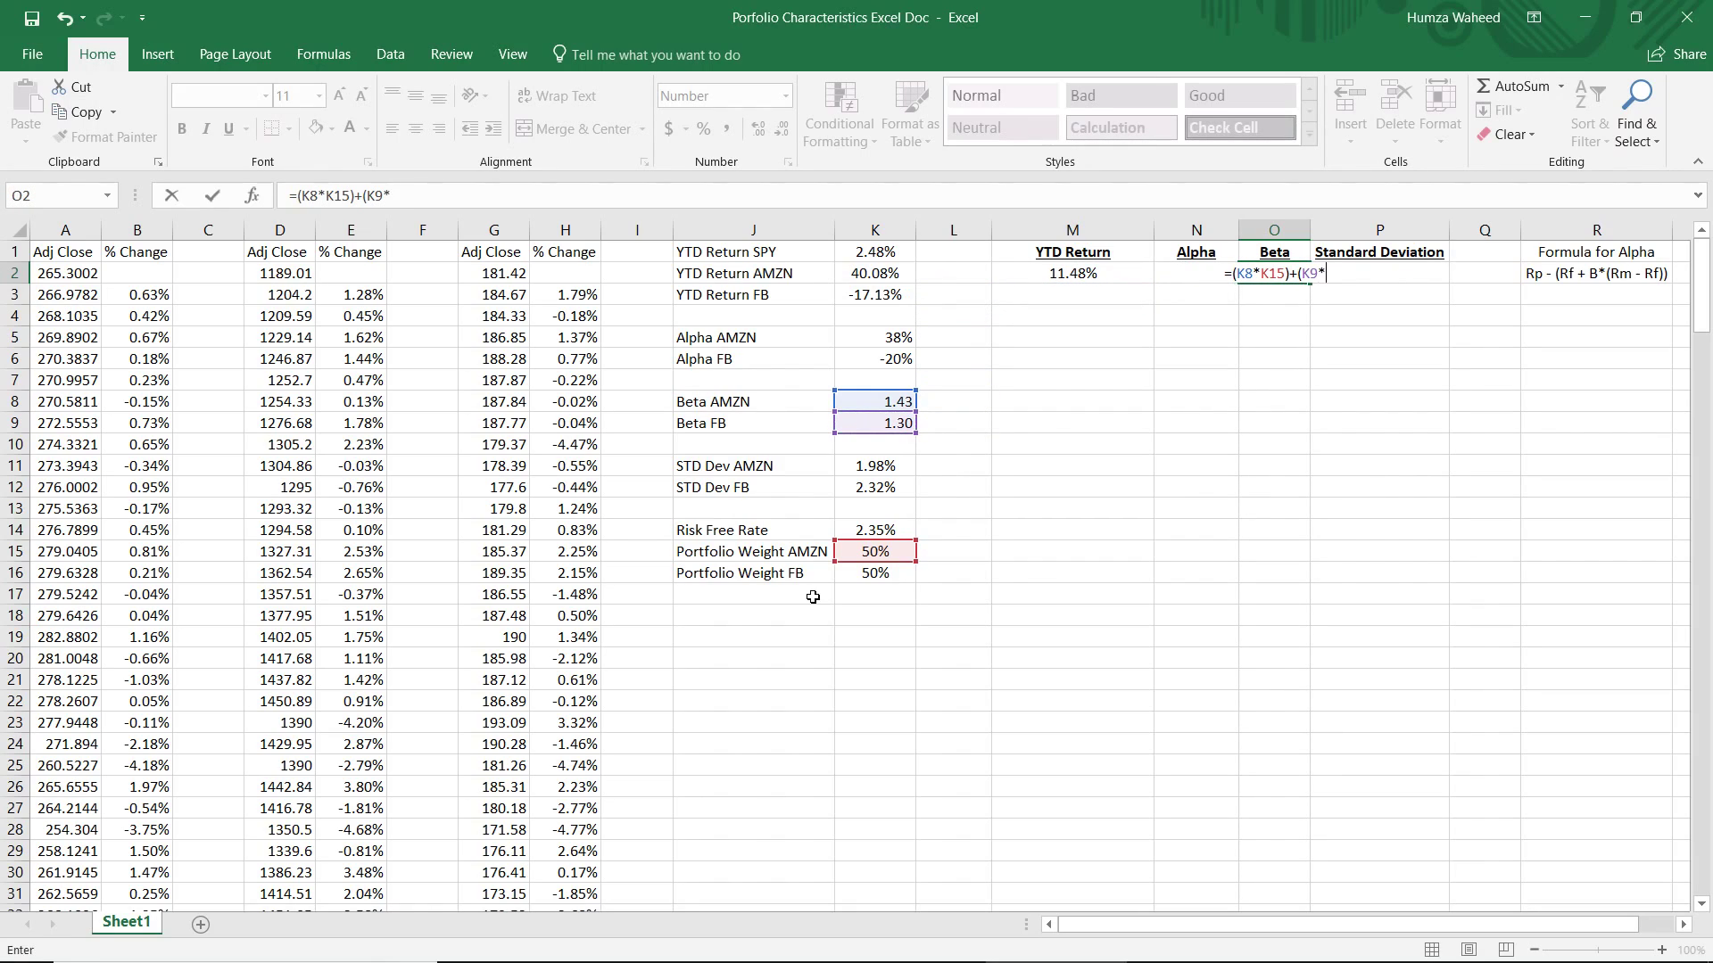
pyautogui.press('Down')
pyautogui.press('Down')
pyautogui.press('Left')
pyautogui.press('Left')
pyautogui.press('Left')
pyautogui.press('Left')
pyautogui.press('Left')
pyautogui.press('Down')
pyautogui.press('Down')
pyautogui.press('Down')
pyautogui.press('Down')
pyautogui.press('Down')
pyautogui.press('Down')
pyautogui.press('Down')
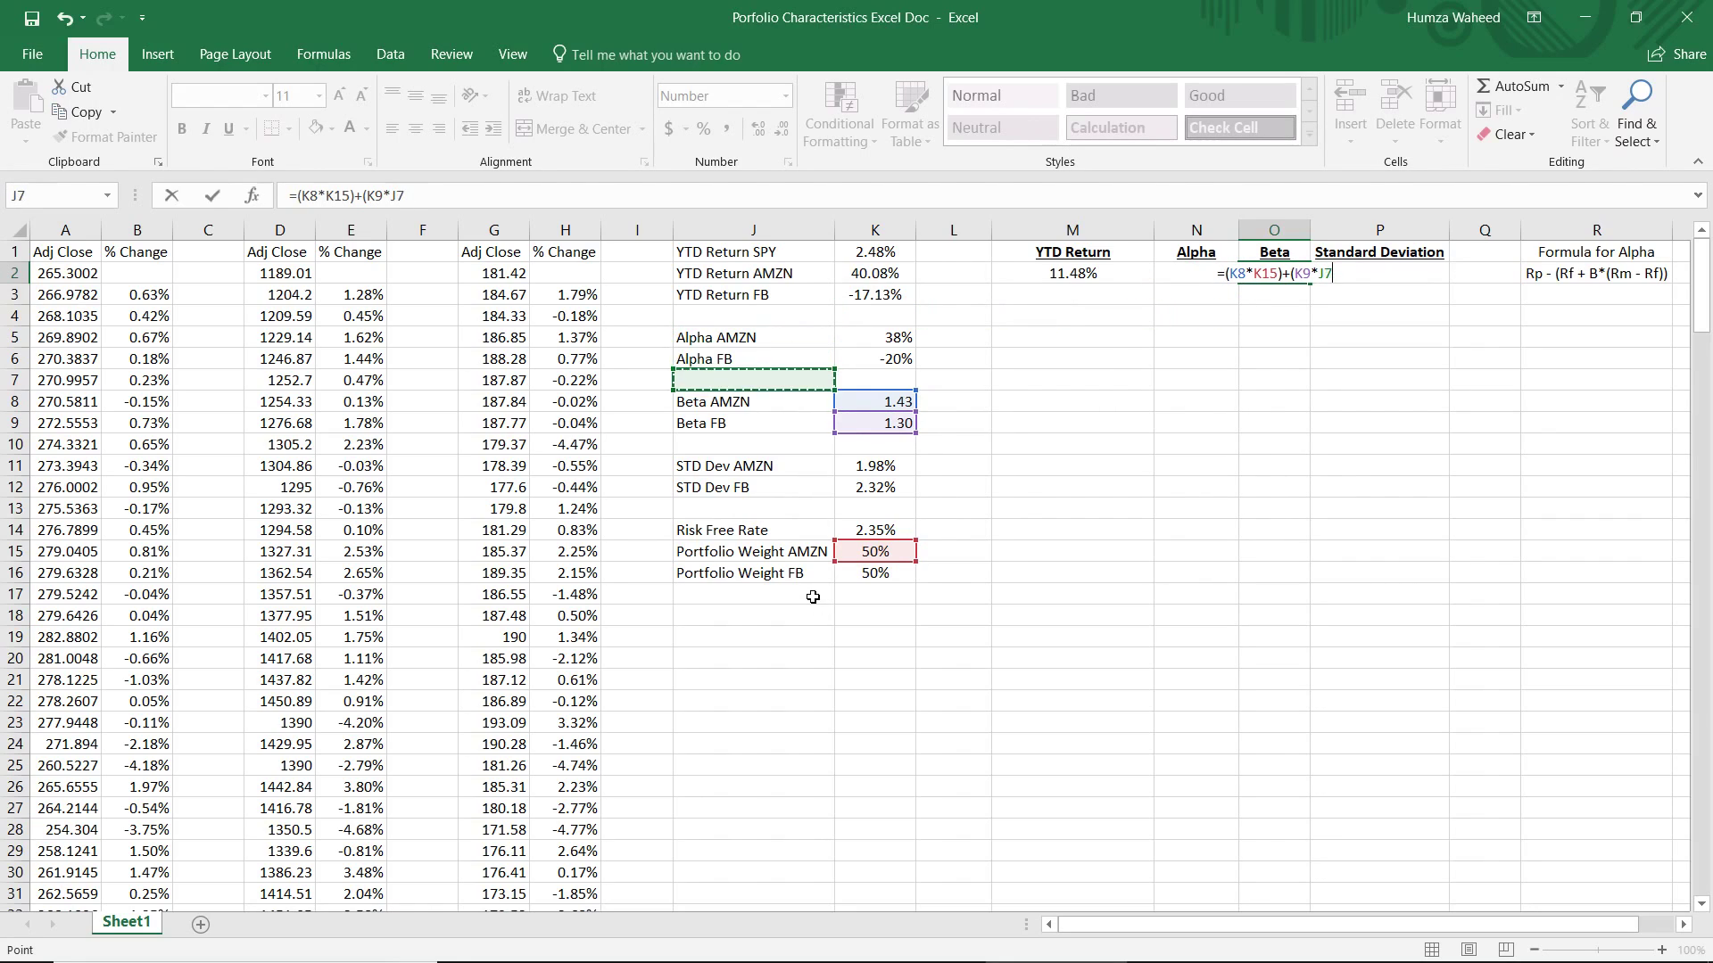
pyautogui.press('Right')
pyautogui.press('Down')
pyautogui.press('Down')
pyautogui.press('Down')
pyautogui.press('Down')
pyautogui.press('Down')
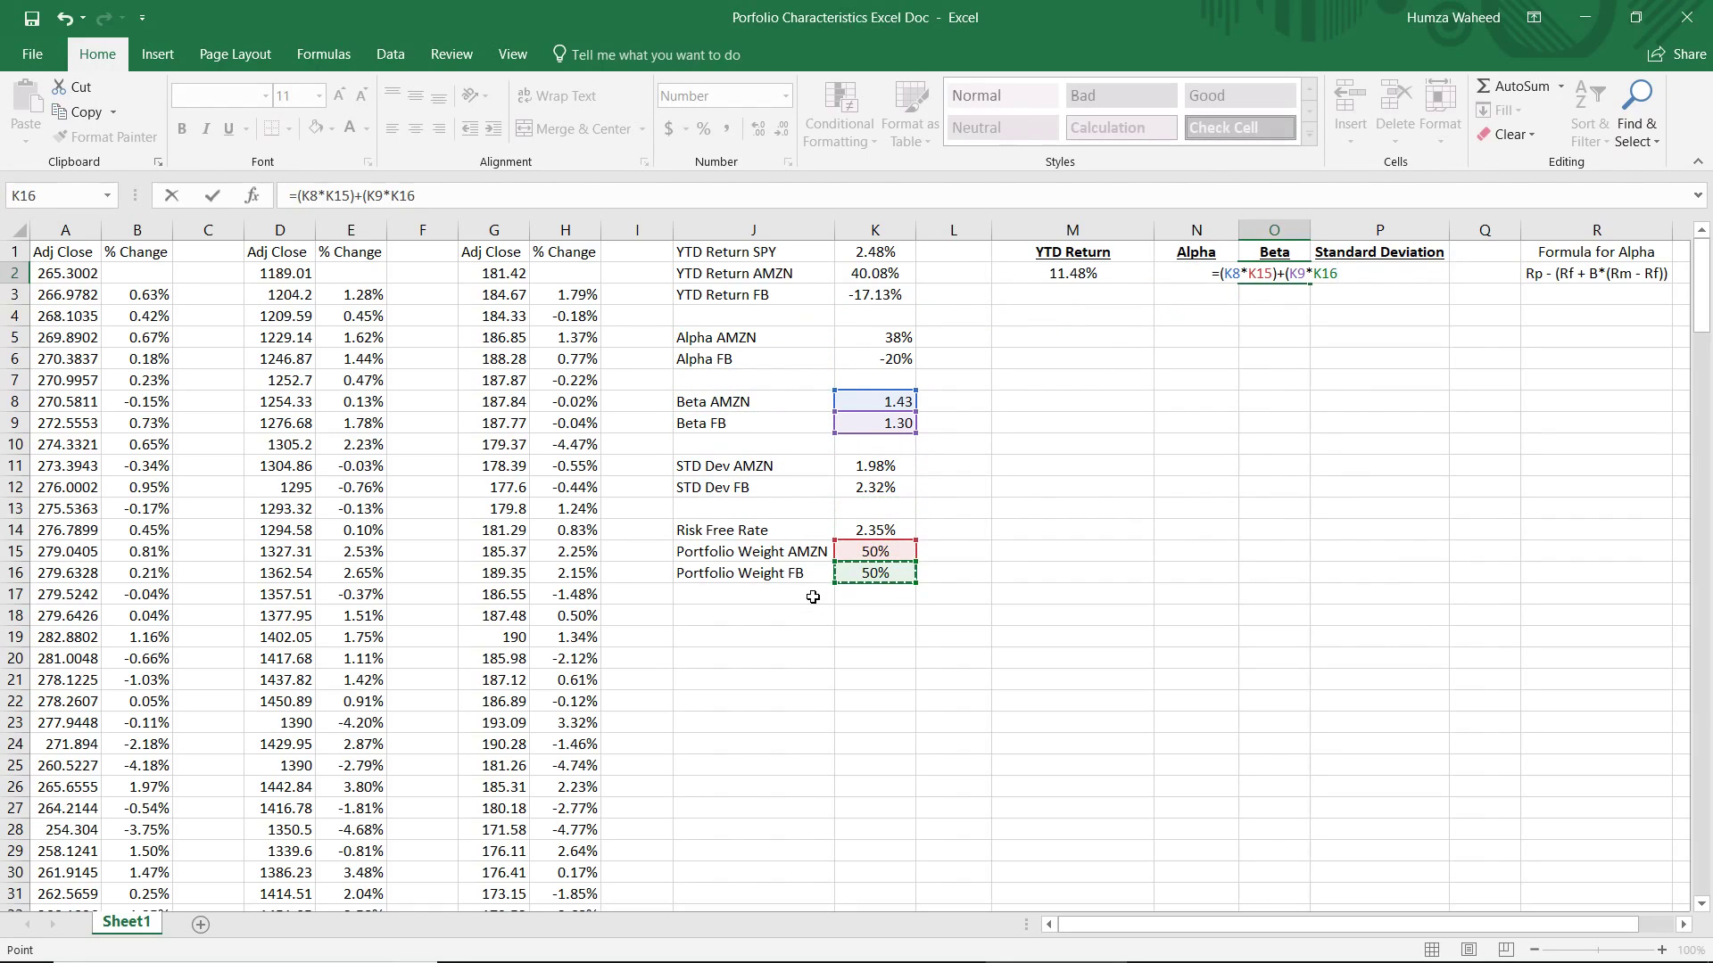
pyautogui.write(')')
pyautogui.press('Tab')
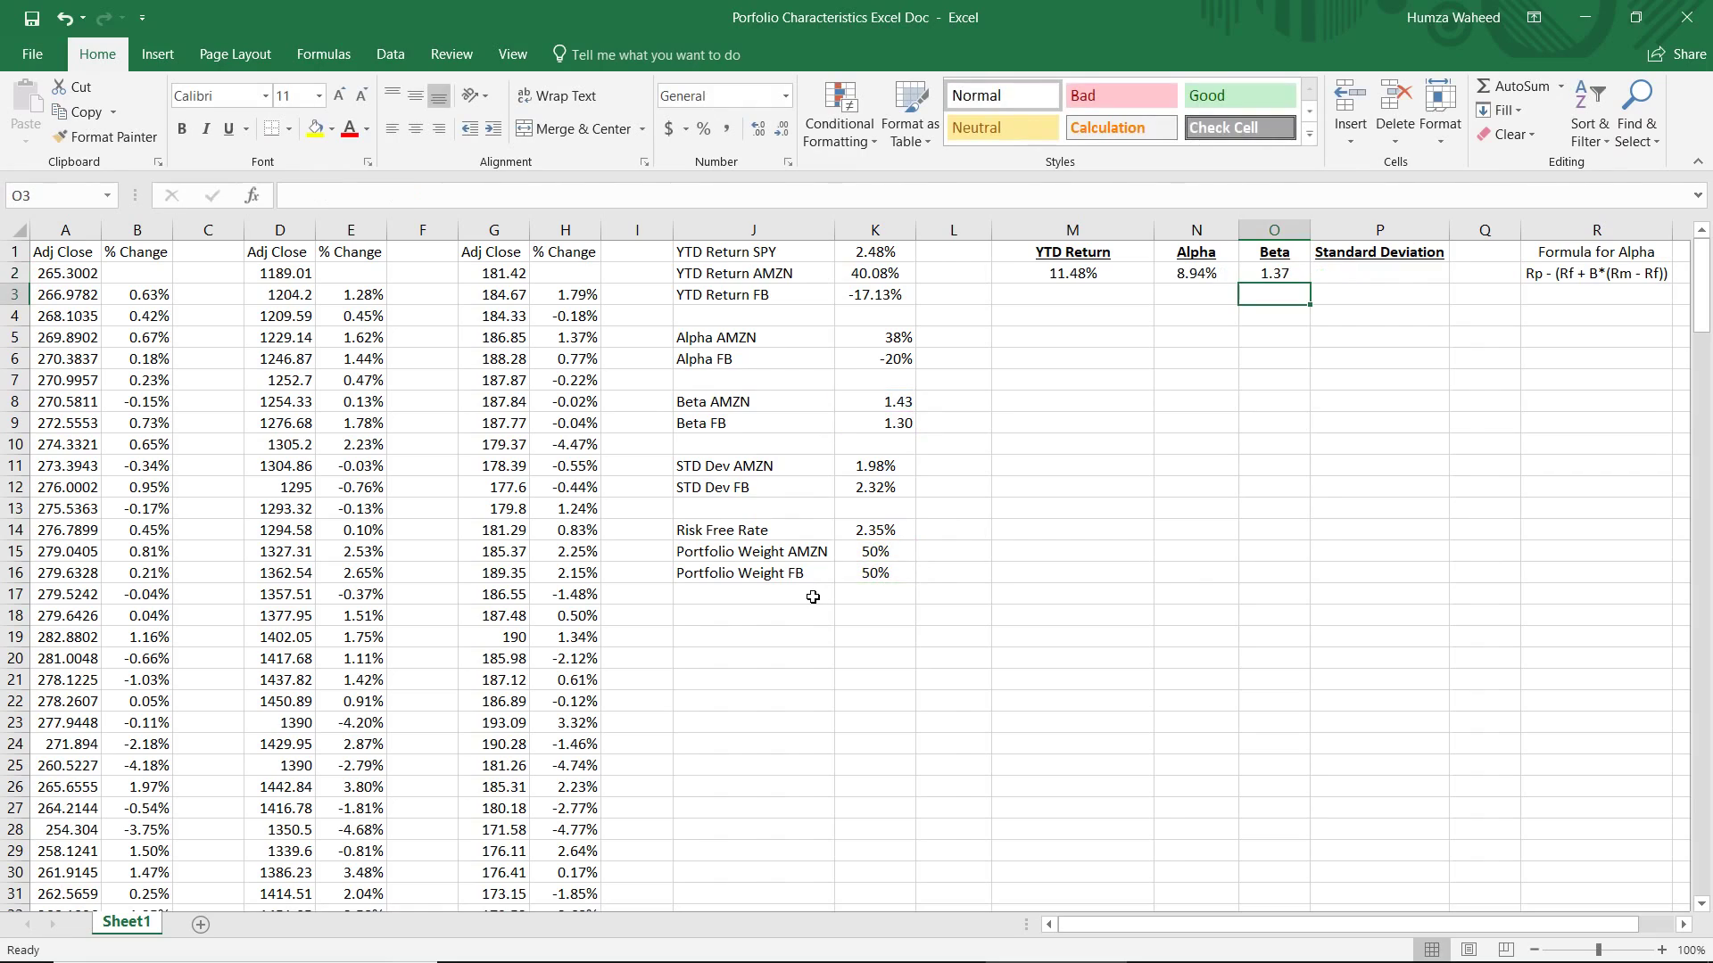
# Begin the P2 formula with the AMZN term, K11 times the K15 weight
pyautogui.write('=')
pyautogui.press('Left')
pyautogui.press('Left')
pyautogui.press('Left')
pyautogui.press('Left')
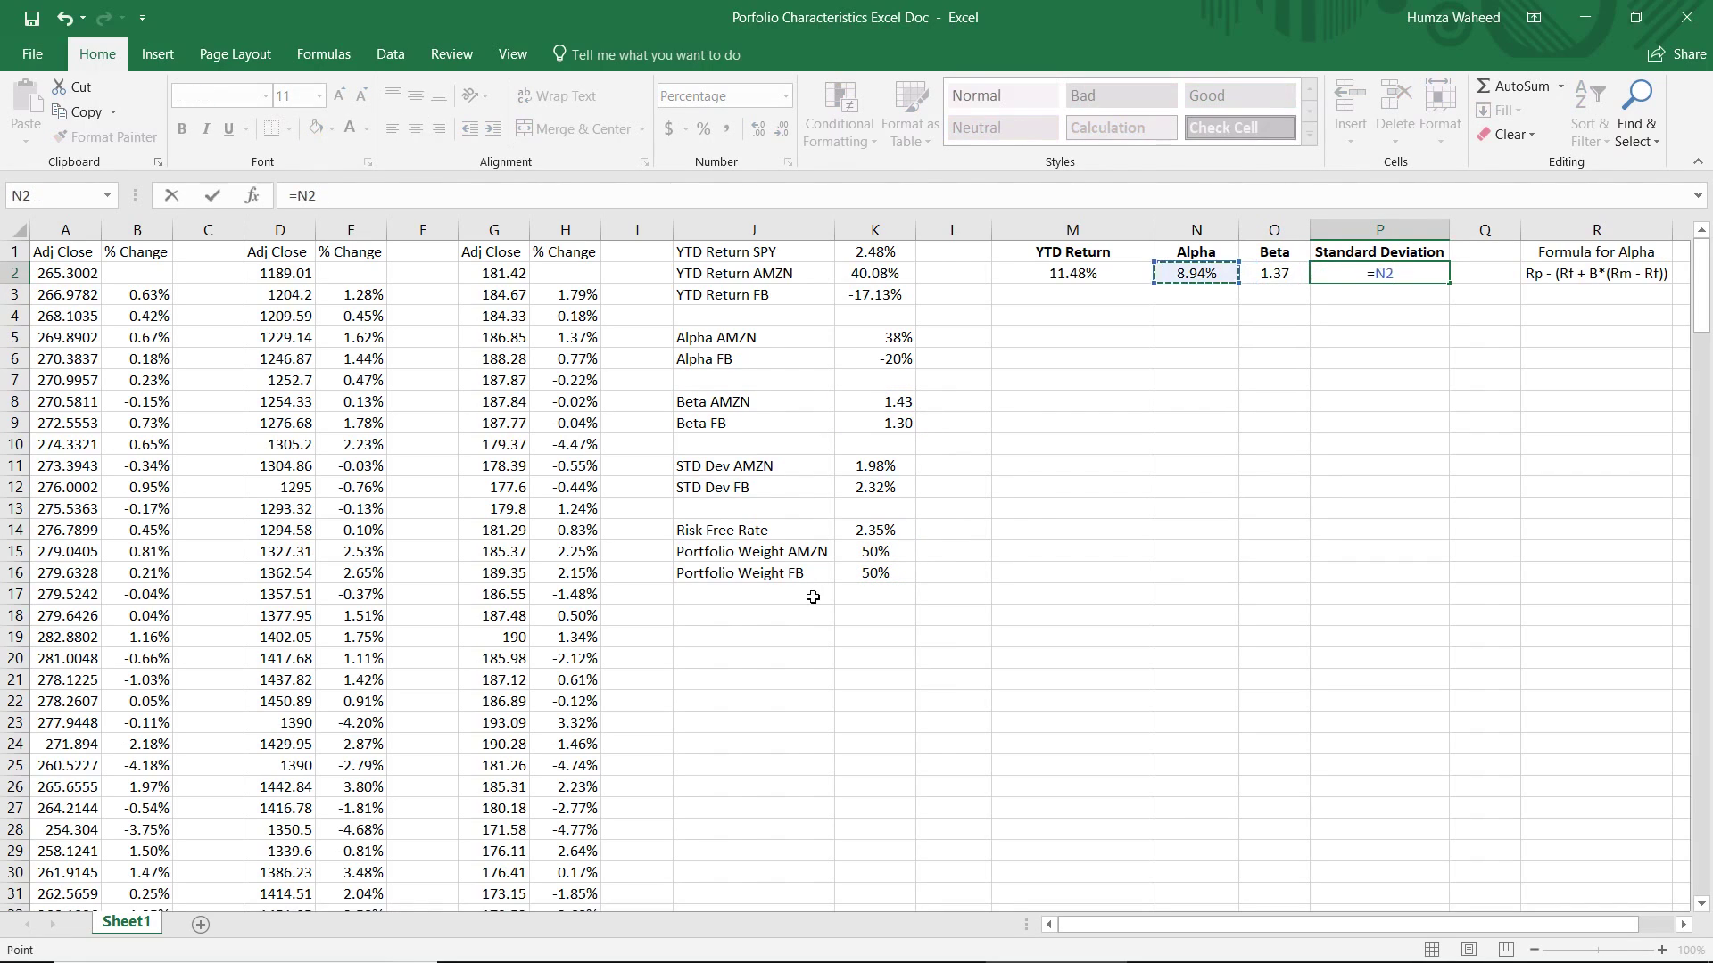
pyautogui.press('Down')
pyautogui.press('Down')
pyautogui.press('Down')
pyautogui.press('Down')
pyautogui.press('Down')
pyautogui.press('Left')
pyautogui.press('Down')
pyautogui.press('Down')
pyautogui.press('Down')
pyautogui.press('Down')
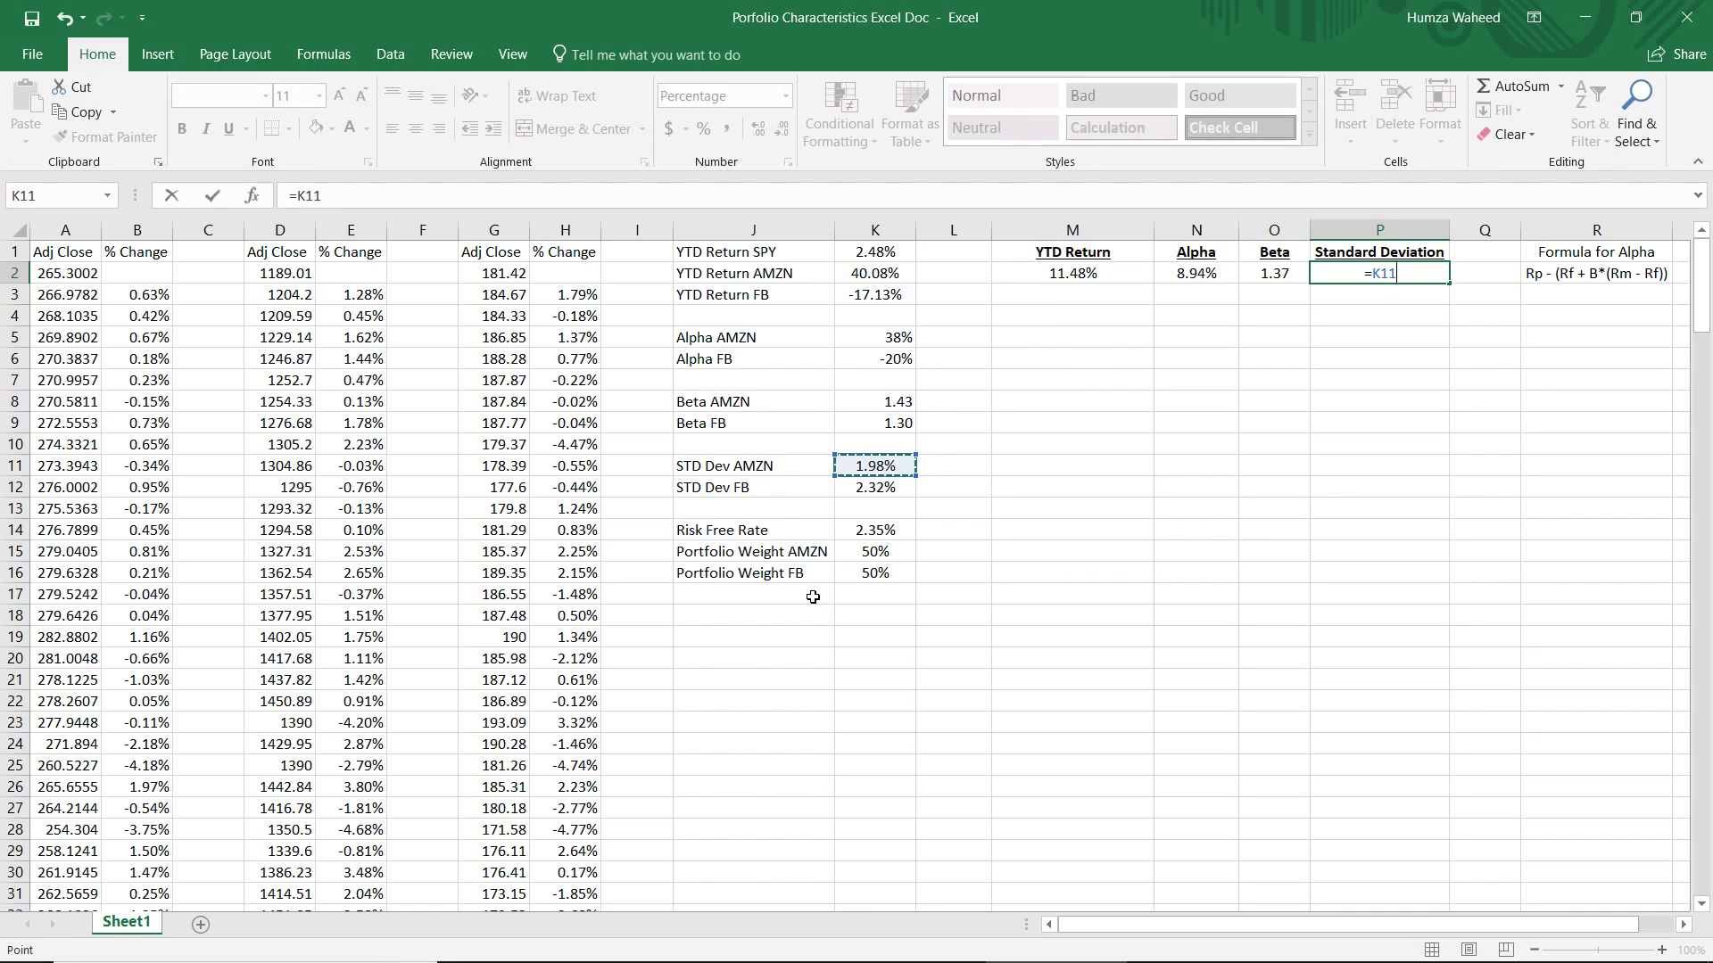
pyautogui.write('*')
pyautogui.press('Left')
pyautogui.press('Left')
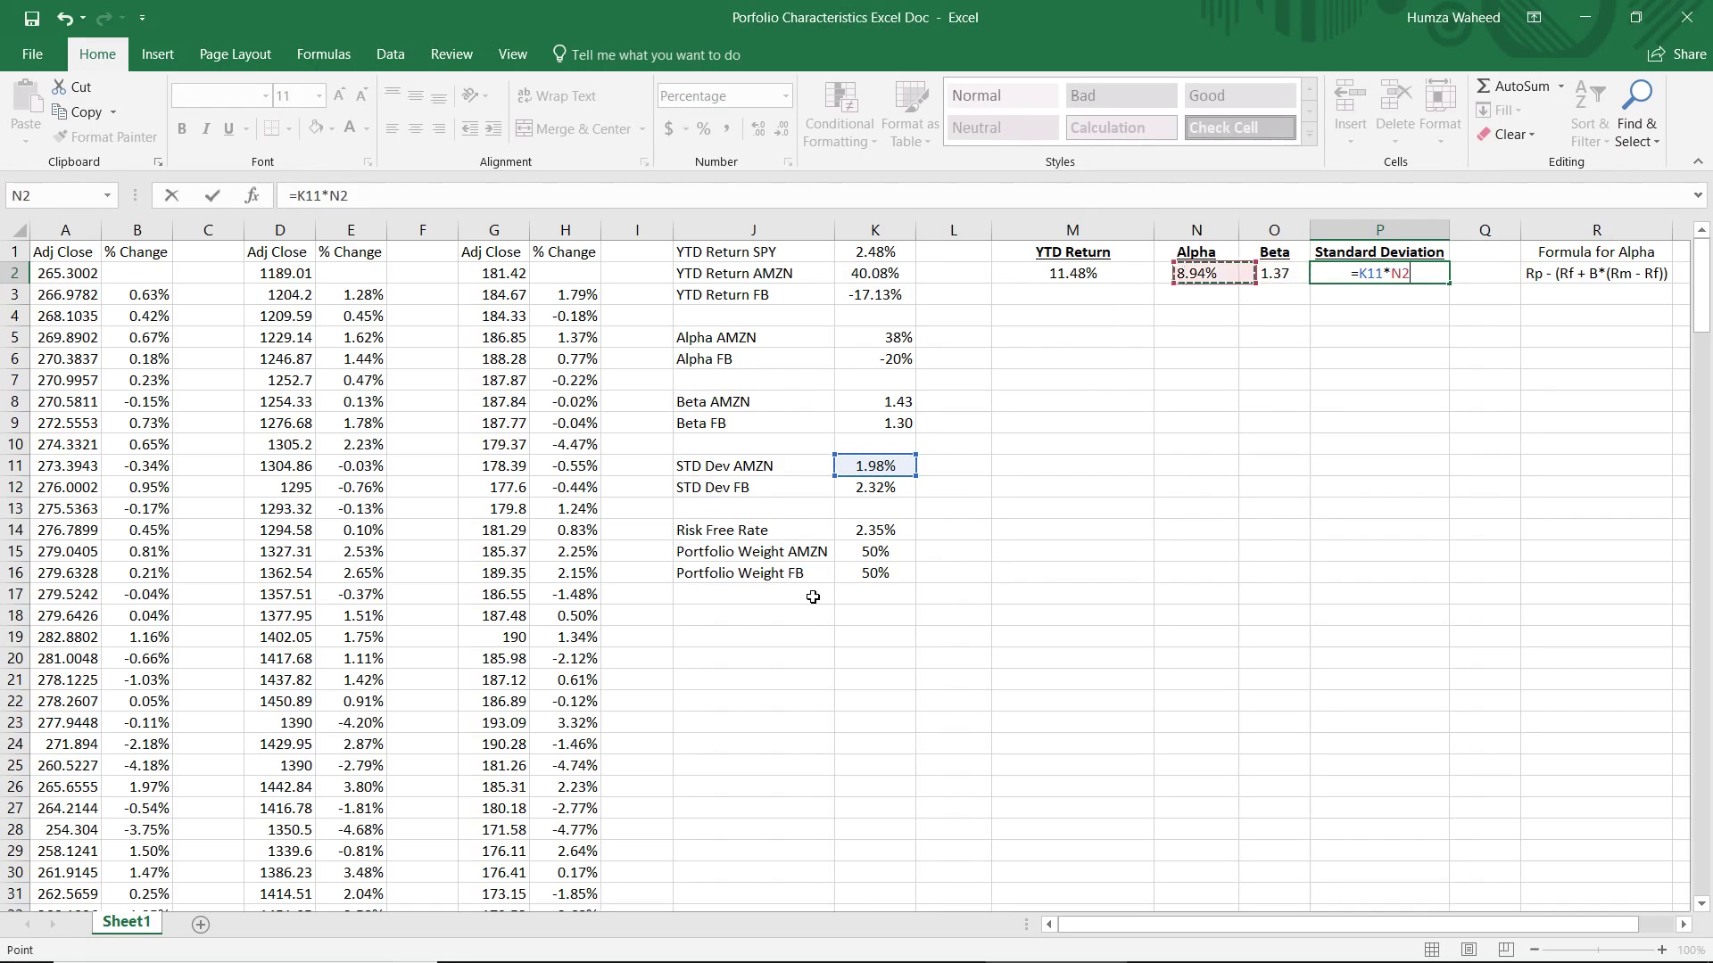
pyautogui.press('Down')
pyautogui.press('Down')
pyautogui.press('Left')
pyautogui.press('Left')
pyautogui.press('Down')
pyautogui.press('Down')
pyautogui.press('Down')
pyautogui.press('Down')
pyautogui.press('Down')
pyautogui.press('Down')
pyautogui.press('Down')
pyautogui.press('Left')
pyautogui.press('Down')
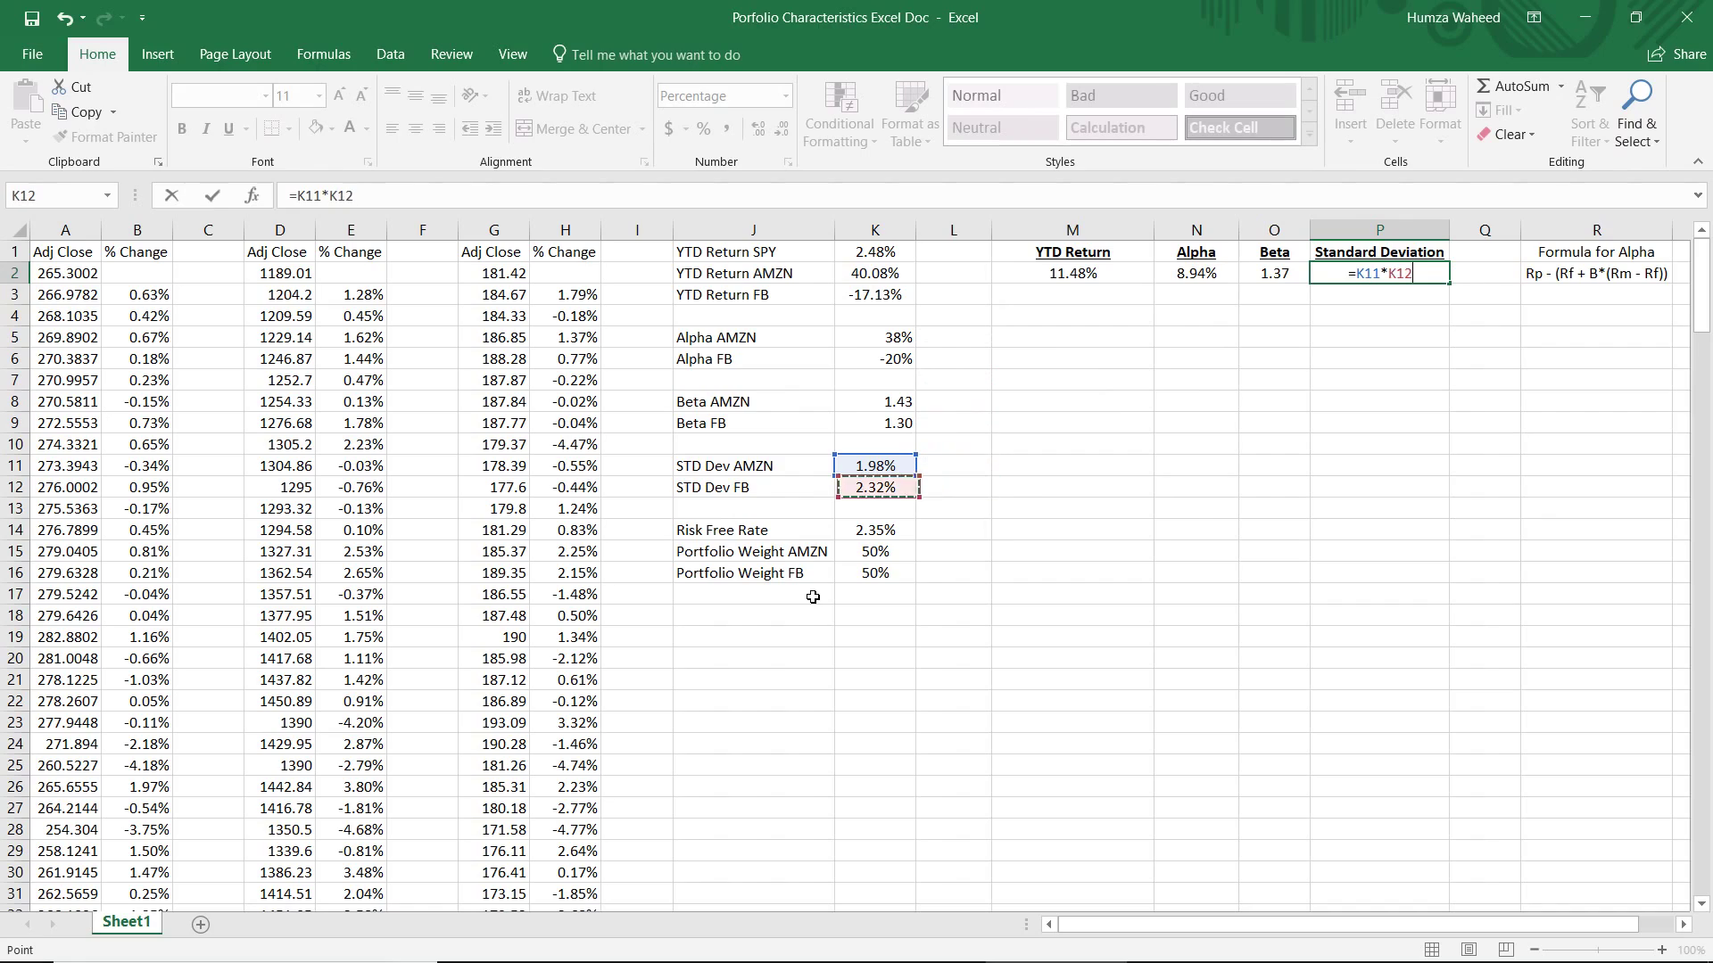
# Add the FB term and fix the brackets to complete =(K11*K15)+(K12*K16)
pyautogui.press('Left')
pyautogui.press('Down')
pyautogui.press('Right')
pyautogui.press('Down')
pyautogui.press('Down')
pyautogui.write('+')
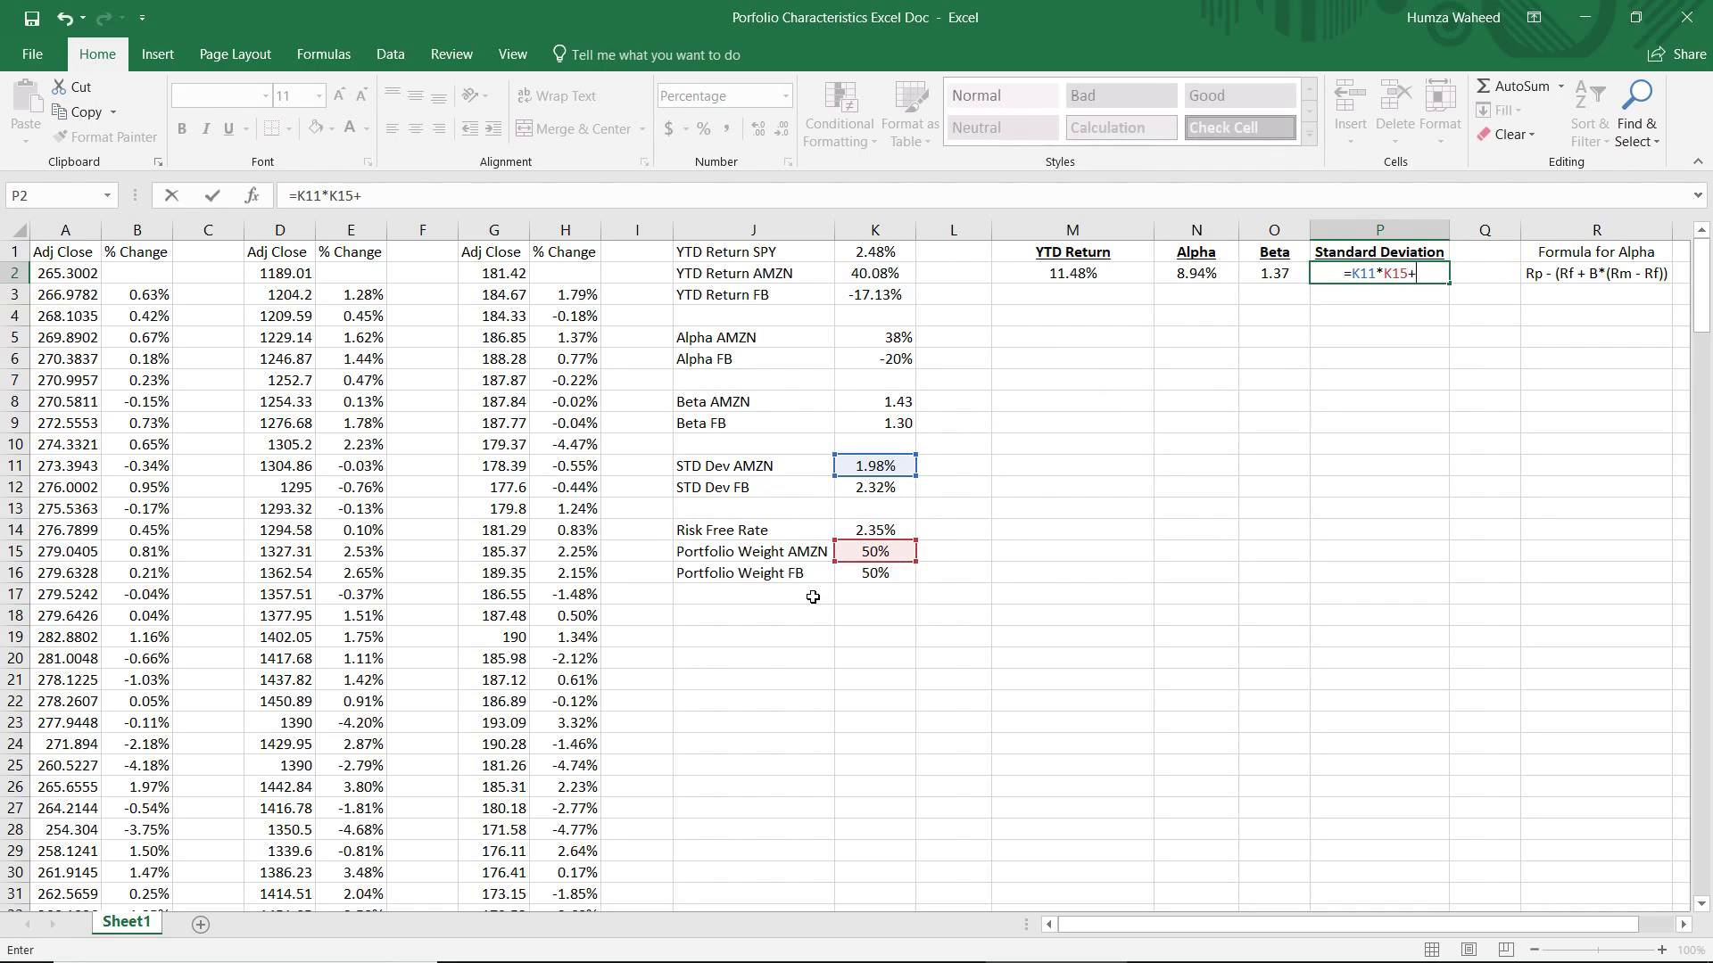
pyautogui.write('(')
pyautogui.press('Left')
pyautogui.press('Left')
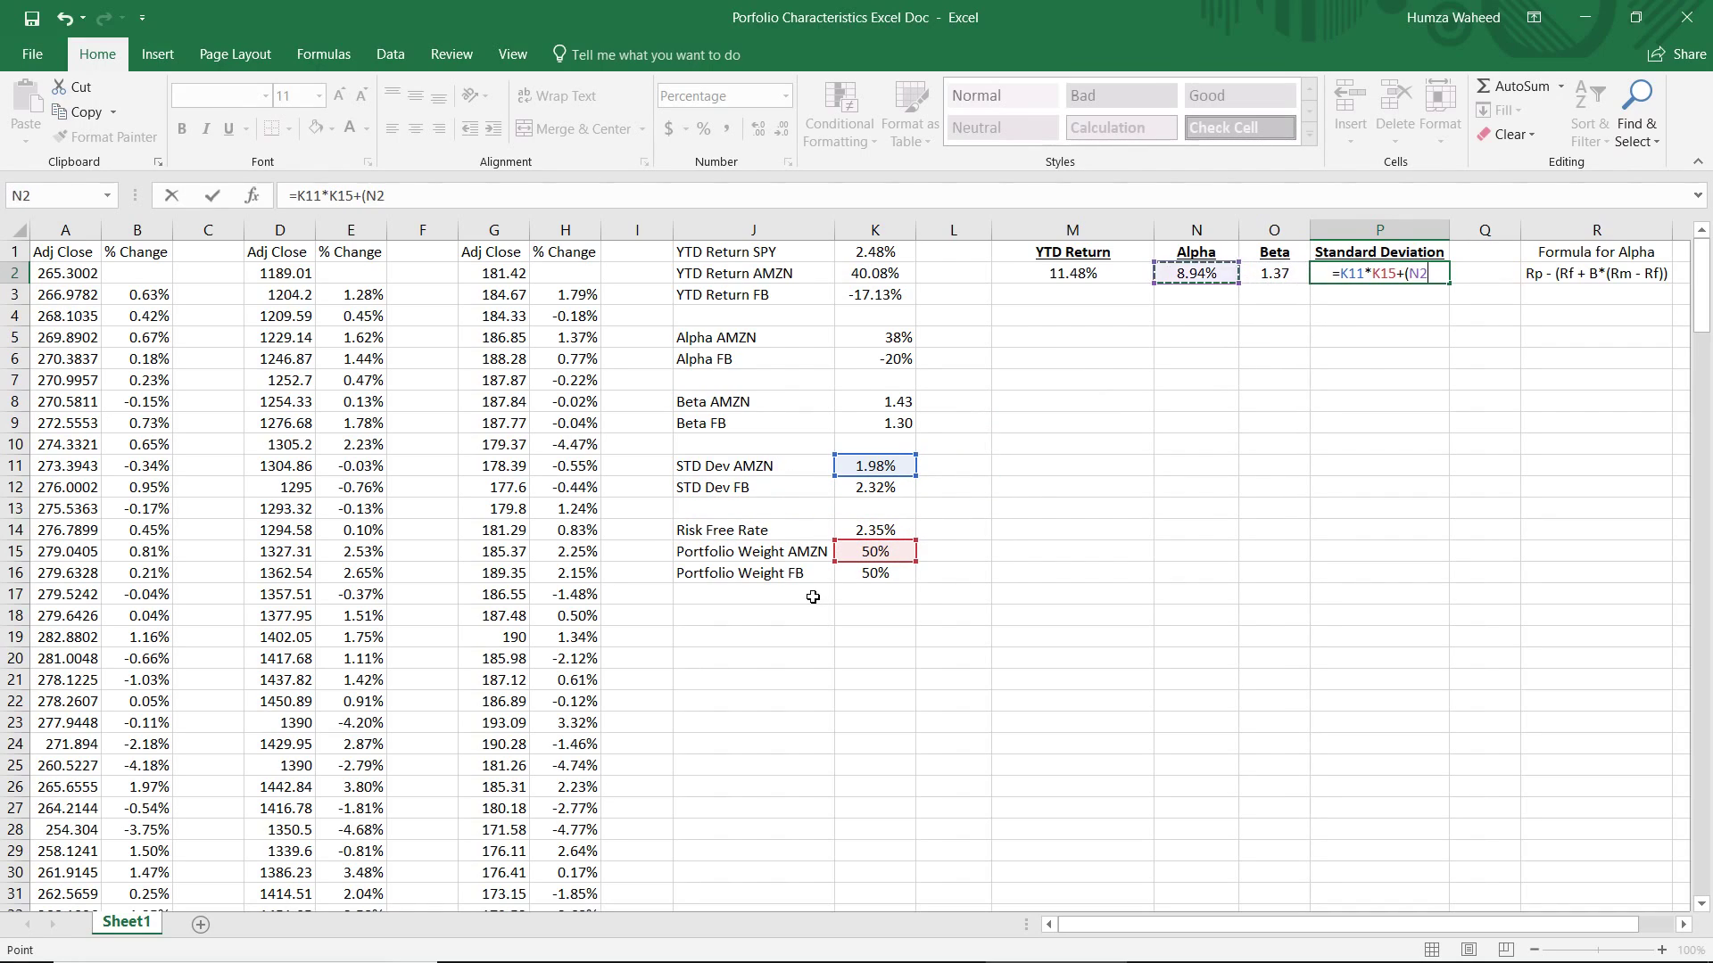
pyautogui.press('Down')
pyautogui.press('Down')
pyautogui.press('Down')
pyautogui.press('Left')
pyautogui.press('Left')
pyautogui.press('Left')
pyautogui.press('Left')
pyautogui.press('Down')
pyautogui.press('Down')
pyautogui.press('Down')
pyautogui.press('Down')
pyautogui.press('Down')
pyautogui.press('Down')
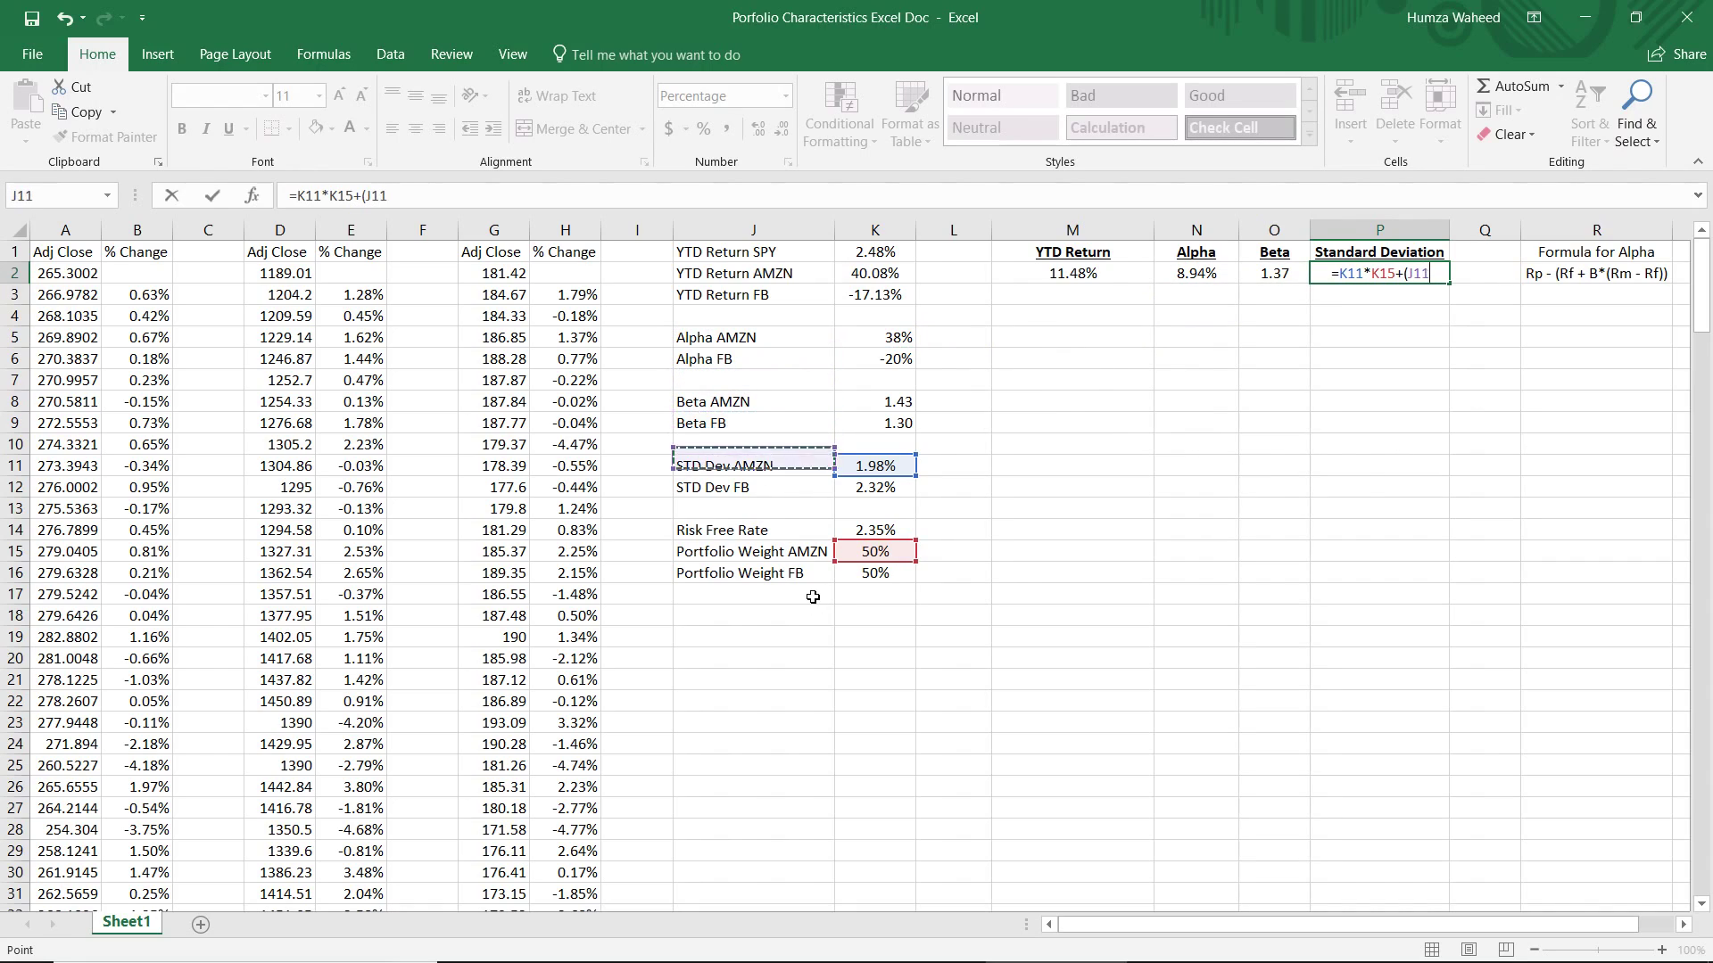
pyautogui.press('Down')
pyautogui.press('Right')
pyautogui.write('*')
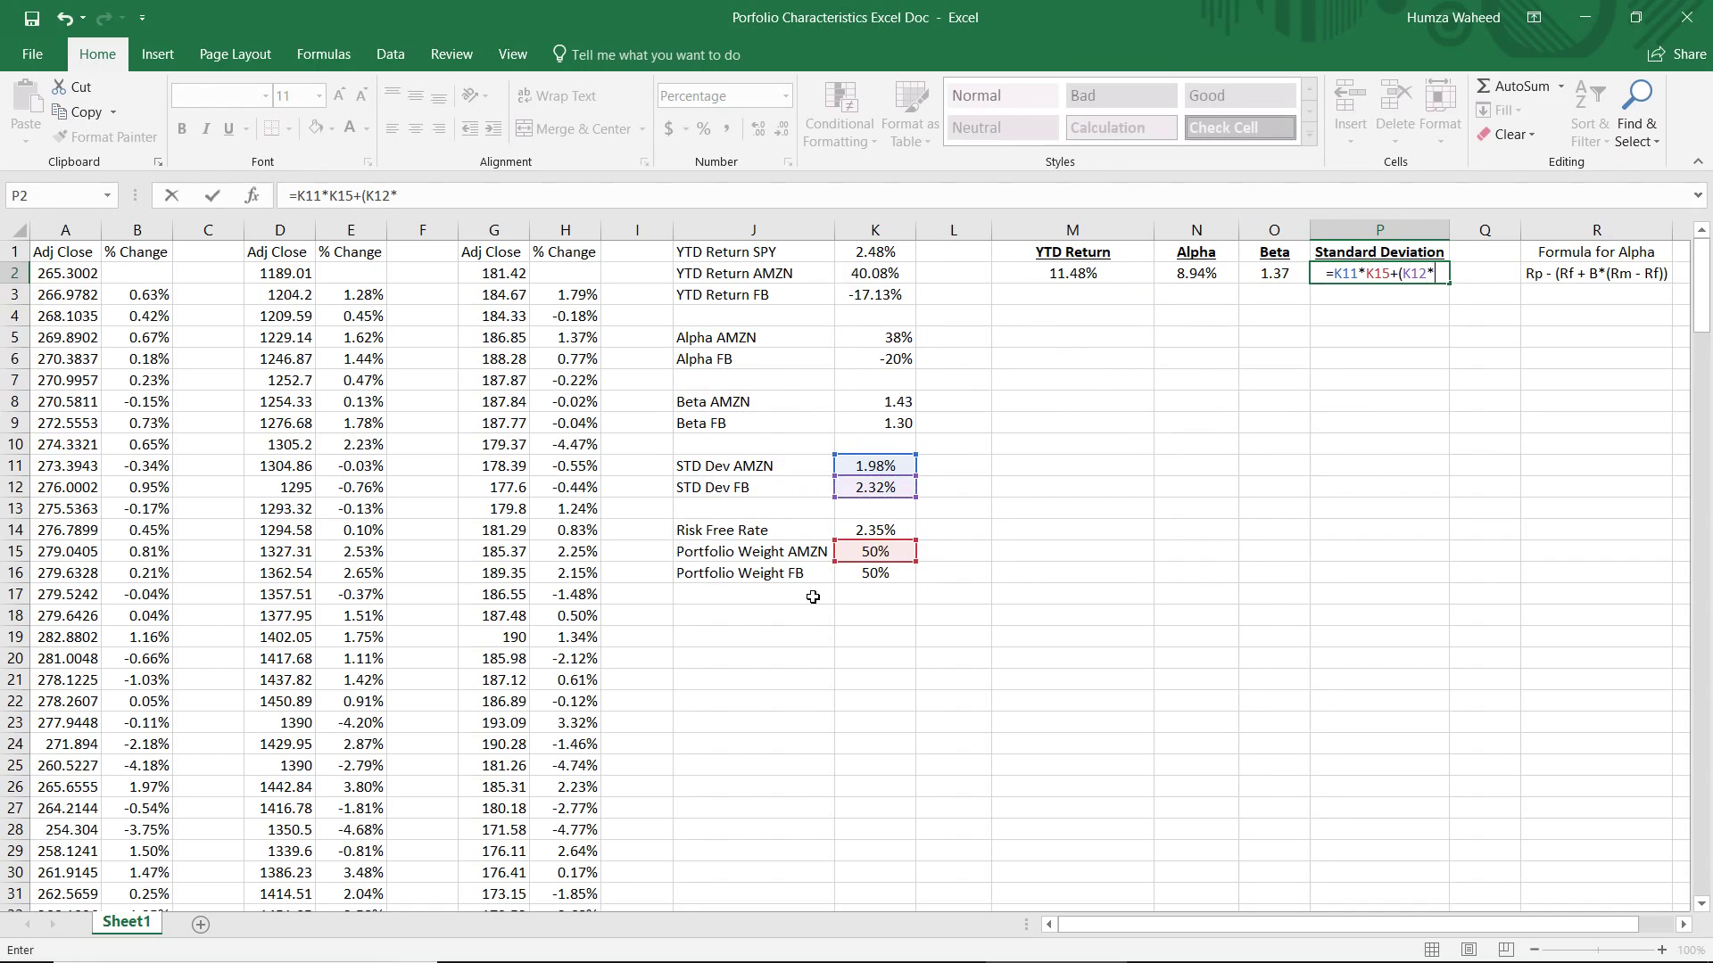
pyautogui.press('Left')
pyautogui.press('Down')
pyautogui.press('Down')
pyautogui.press('Down')
pyautogui.press('Down')
pyautogui.press('Left')
pyautogui.press('Left')
pyautogui.press('Left')
pyautogui.press('Left')
pyautogui.press('Down')
pyautogui.press('Down')
pyautogui.press('Down')
pyautogui.press('Down')
pyautogui.press('Down')
pyautogui.press('Down')
pyautogui.press('Down')
pyautogui.press('Down')
pyautogui.press('Down')
pyautogui.press('Down')
pyautogui.press('Down')
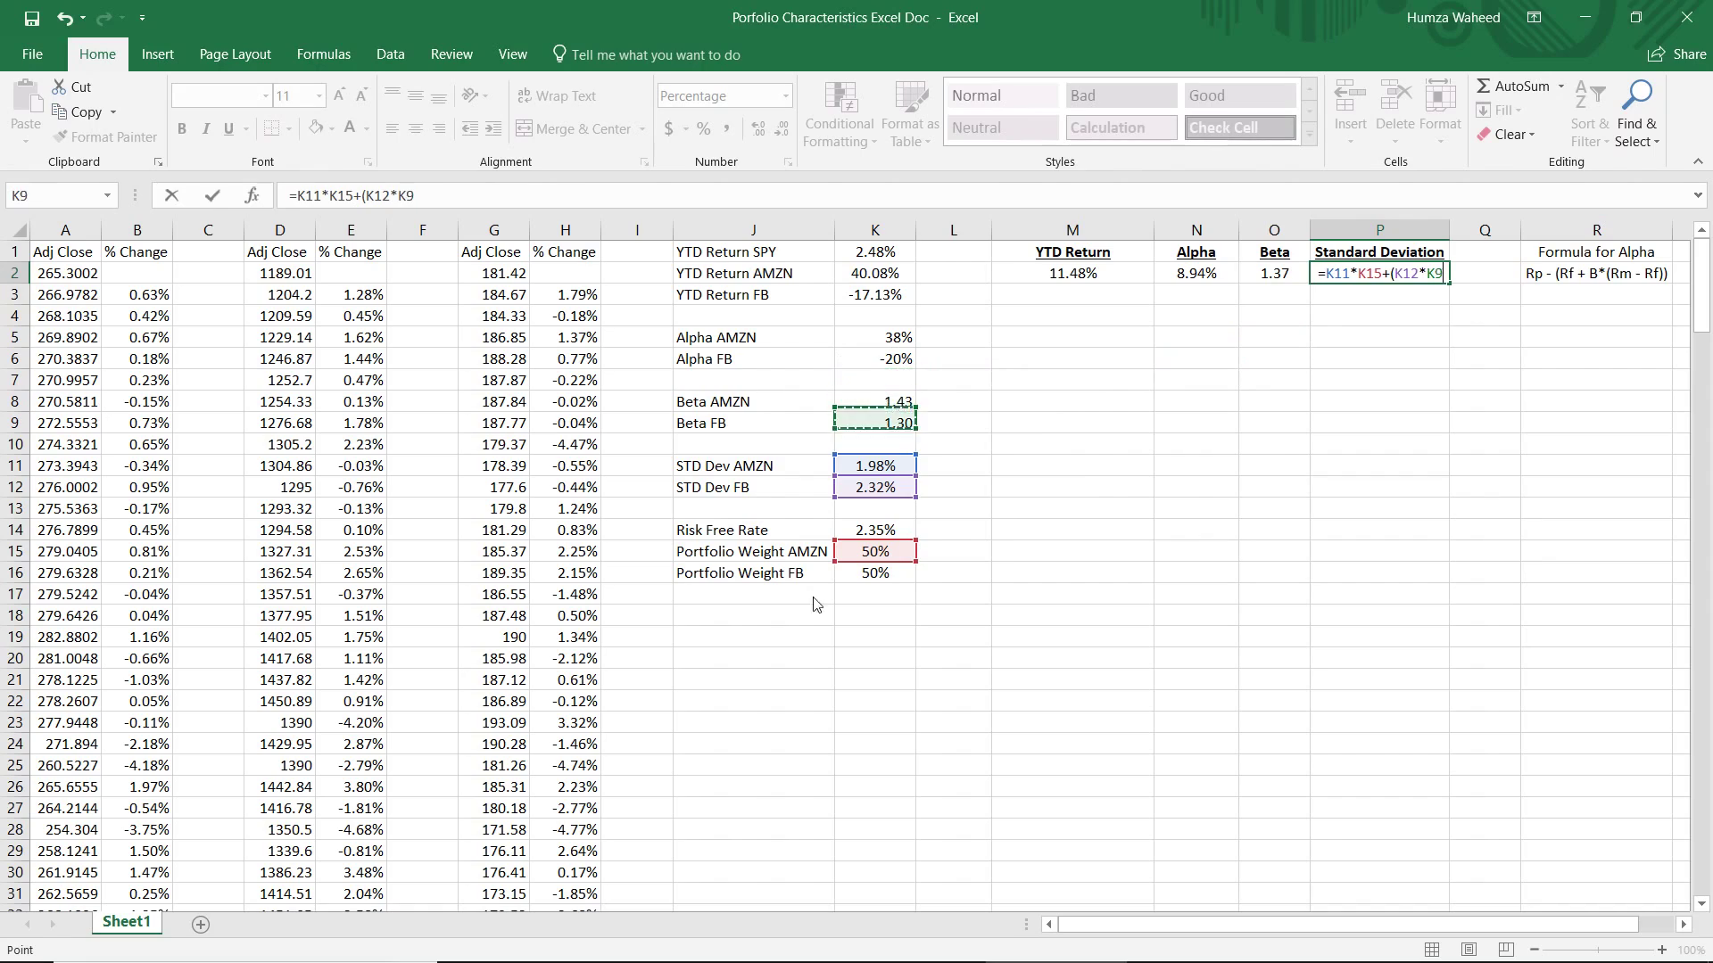
pyautogui.press('Up')
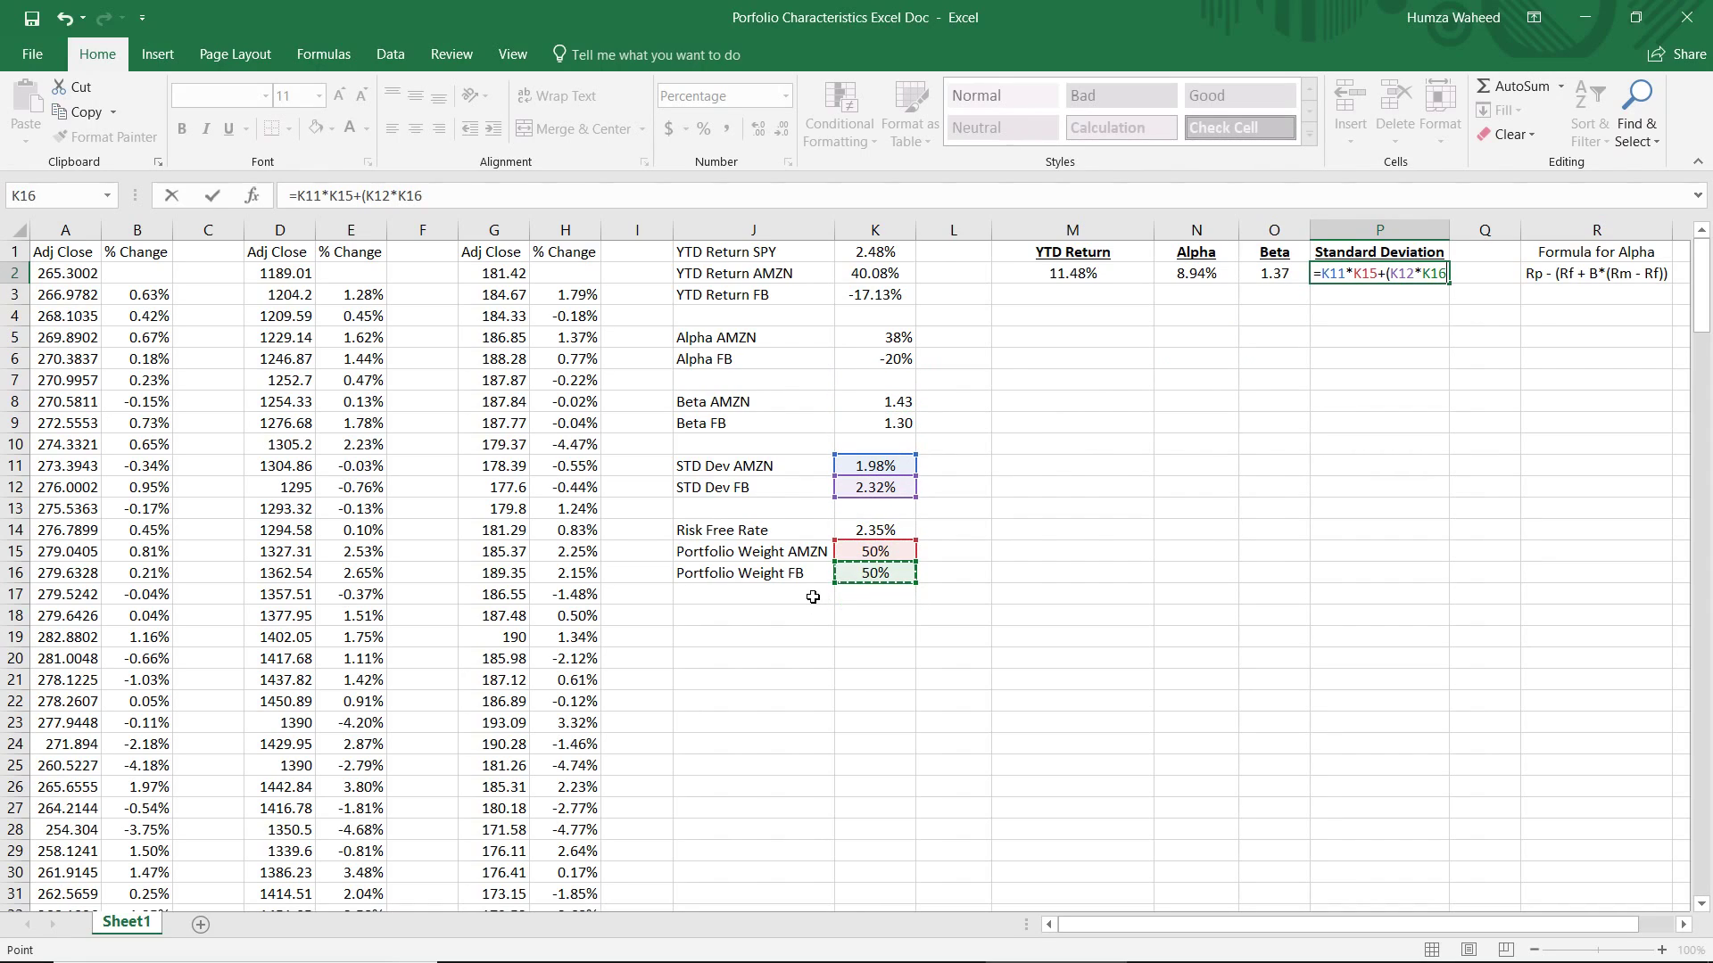
pyautogui.write(')')
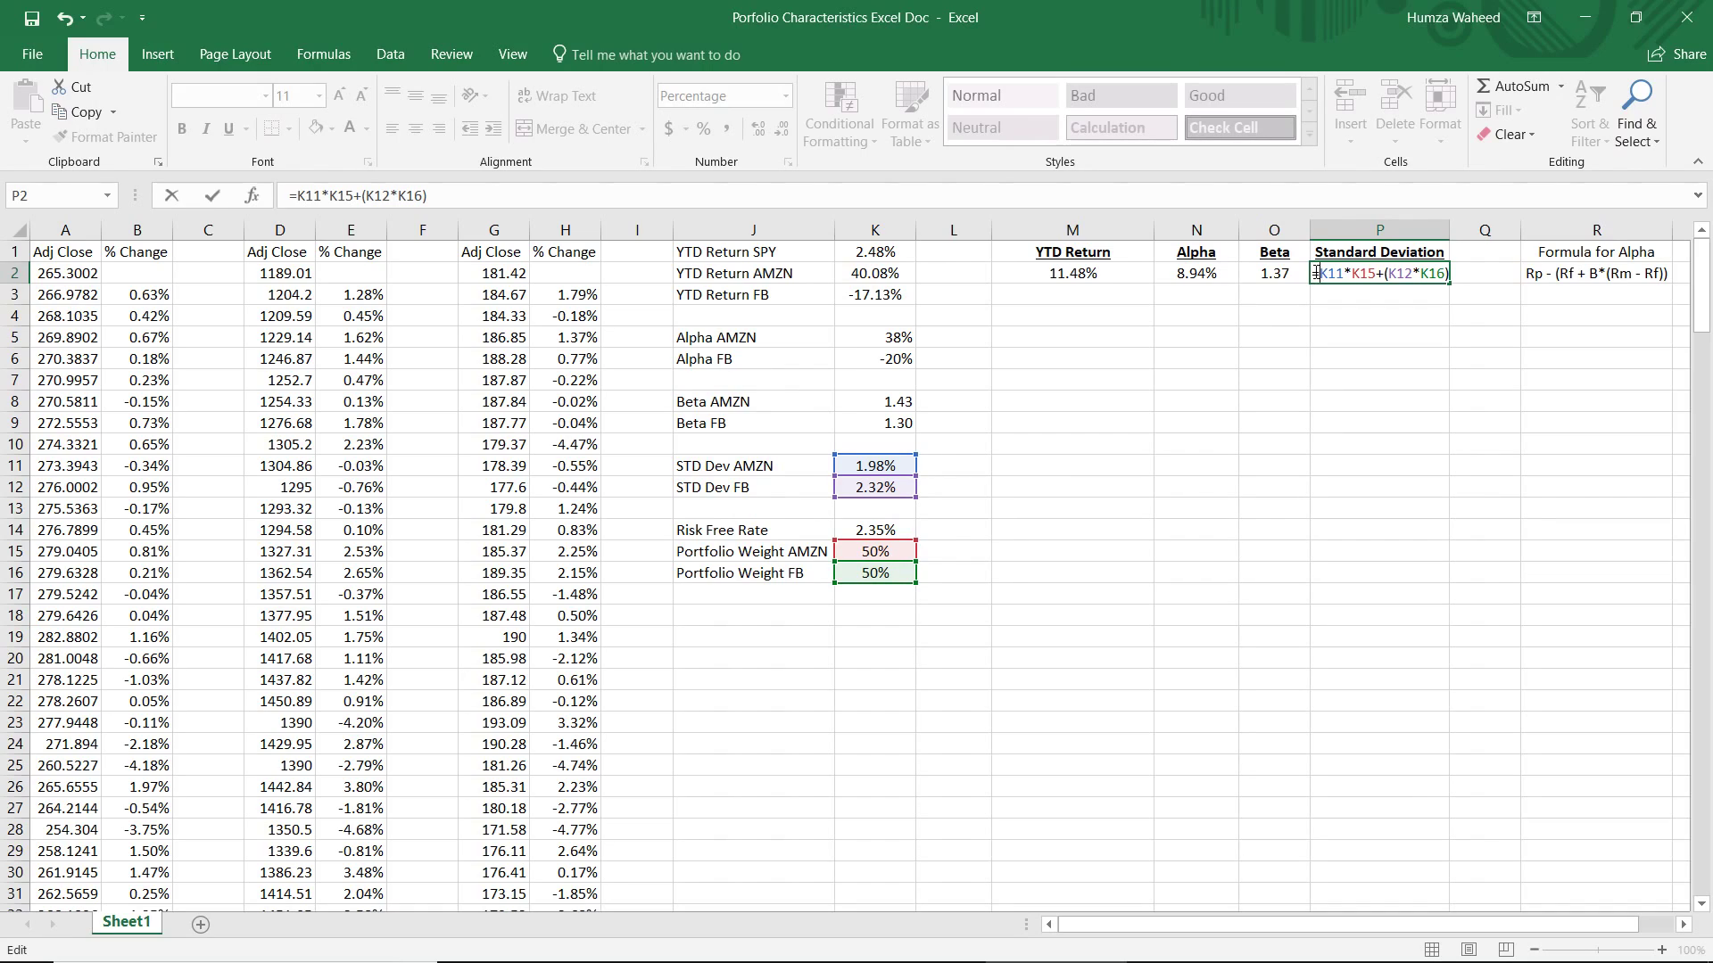
pyautogui.write('(')
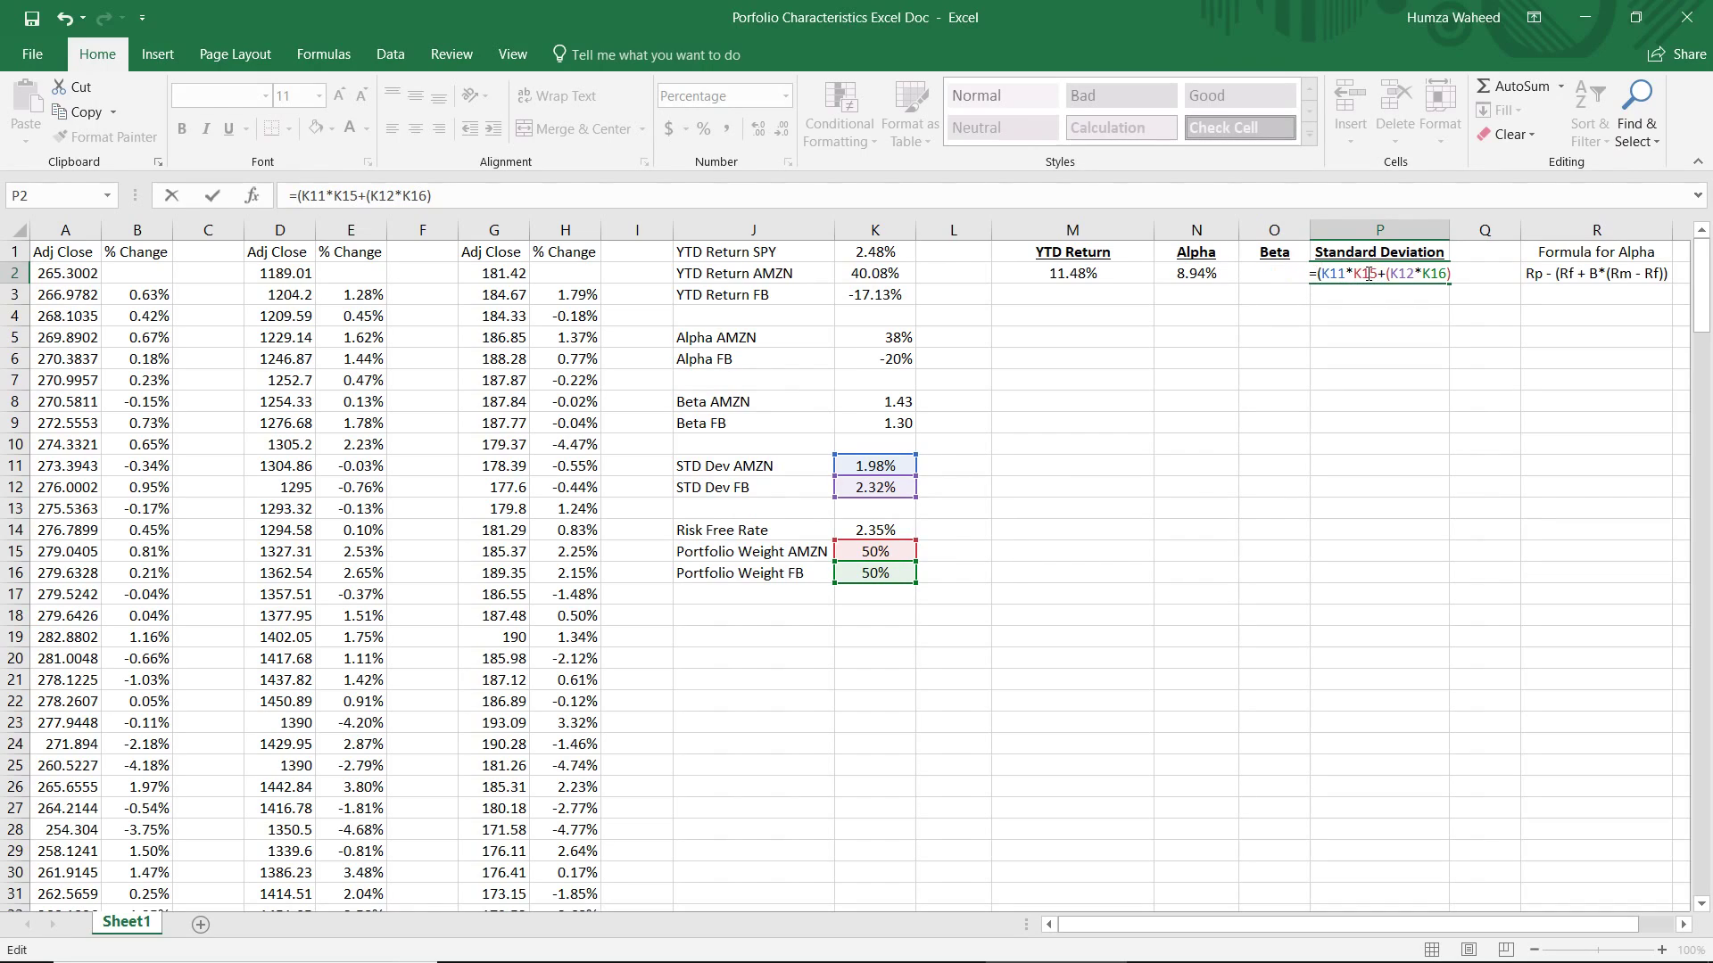
pyautogui.doubleClick(1369, 274)
pyautogui.click(1380, 273)
pyautogui.write(')')
pyautogui.press('Return')
pyautogui.press('Return')
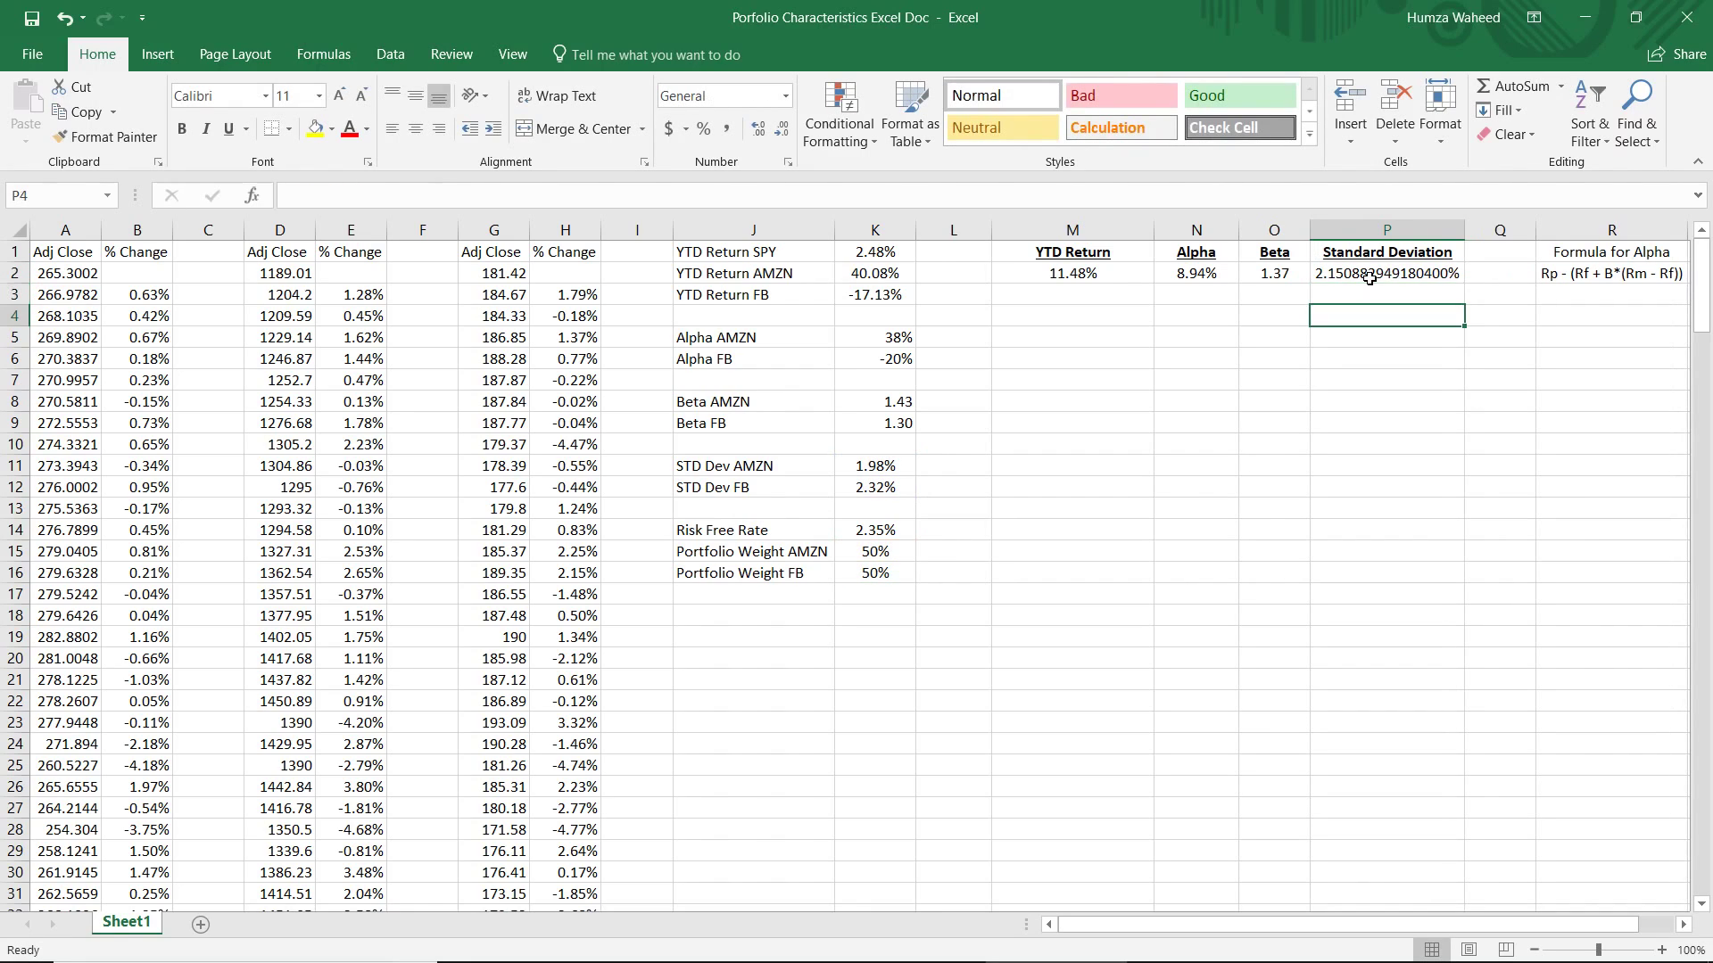
# Format P2 as a percentage with two decimals so it shows 2.15%
pyautogui.press('Up')
pyautogui.press('Up')
pyautogui.hotkey('ctrl', 'shift', '5')
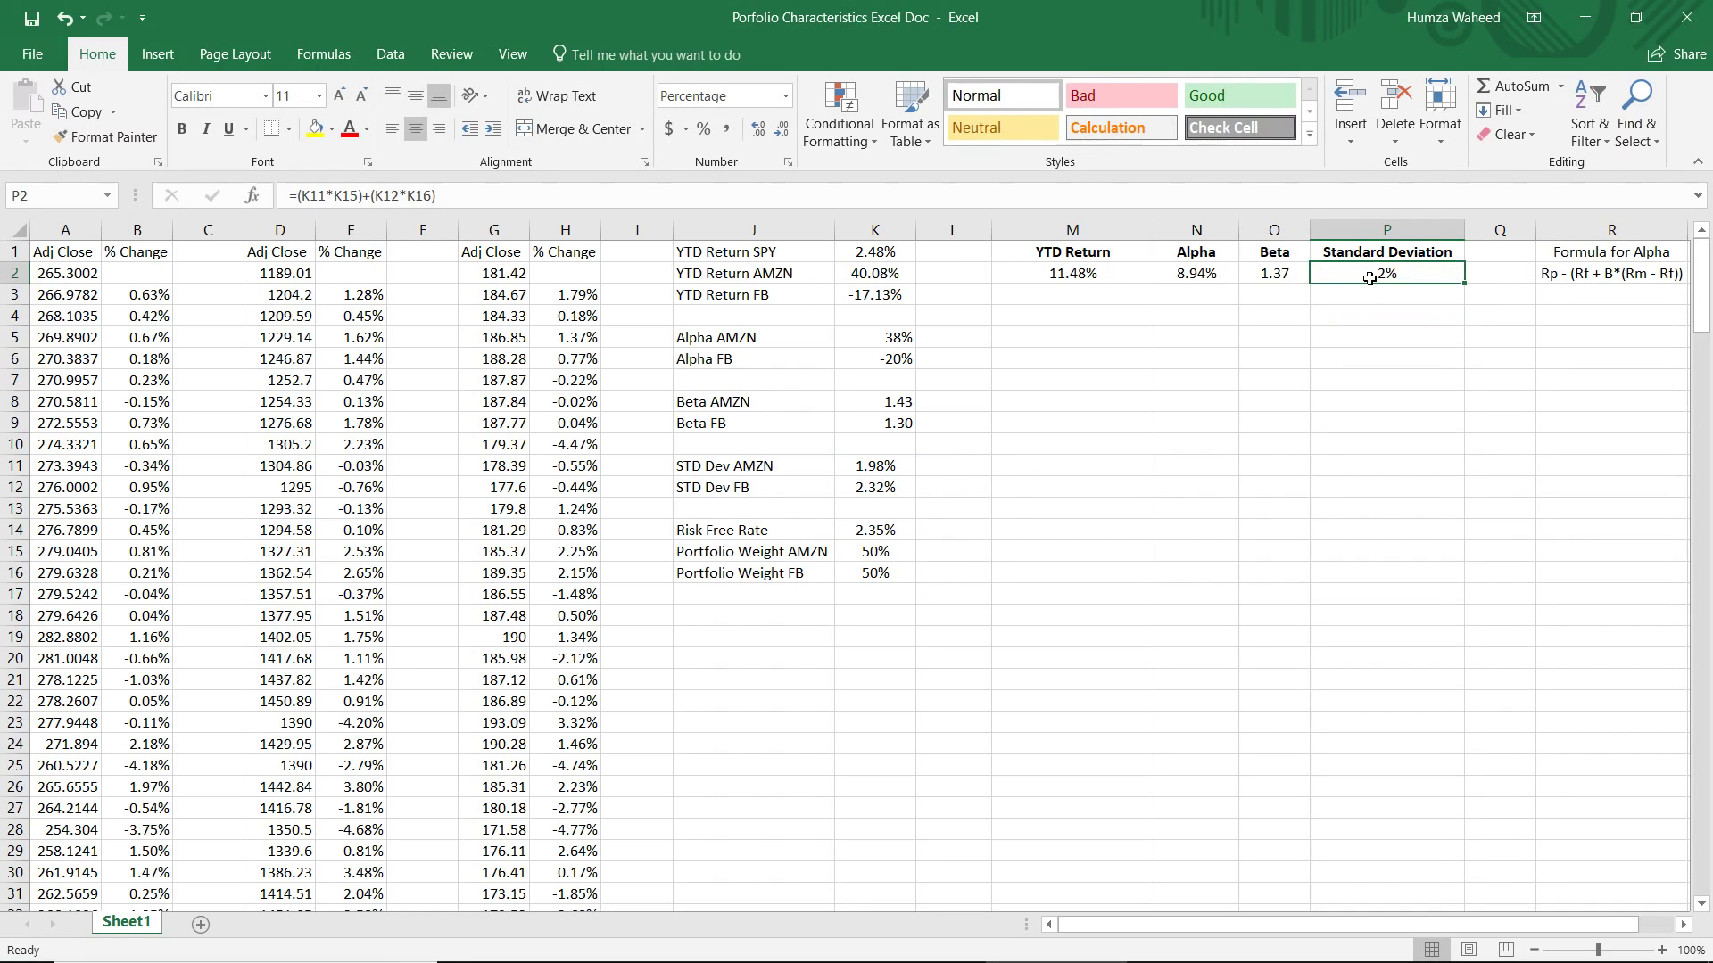
pyautogui.hotkey('alt', 'h')
pyautogui.press('0')
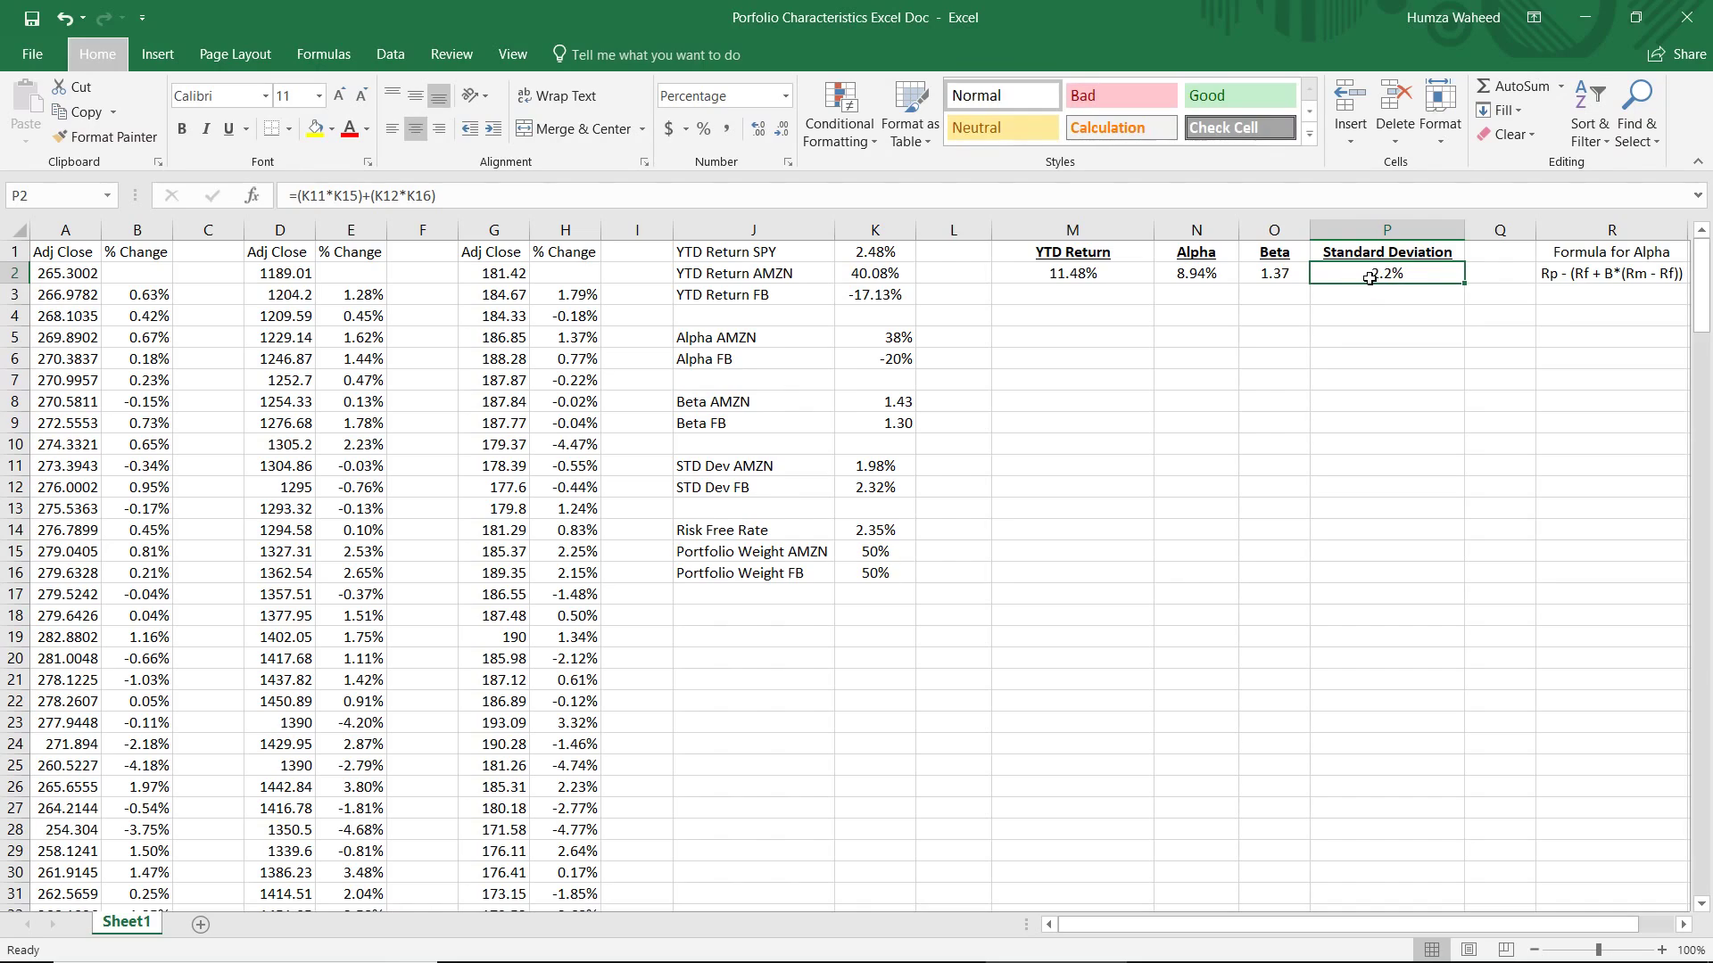
pyautogui.hotkey('alt', 'h')
pyautogui.press('0')
pyautogui.press('Left')
pyautogui.press('Left')
pyautogui.press('Left')
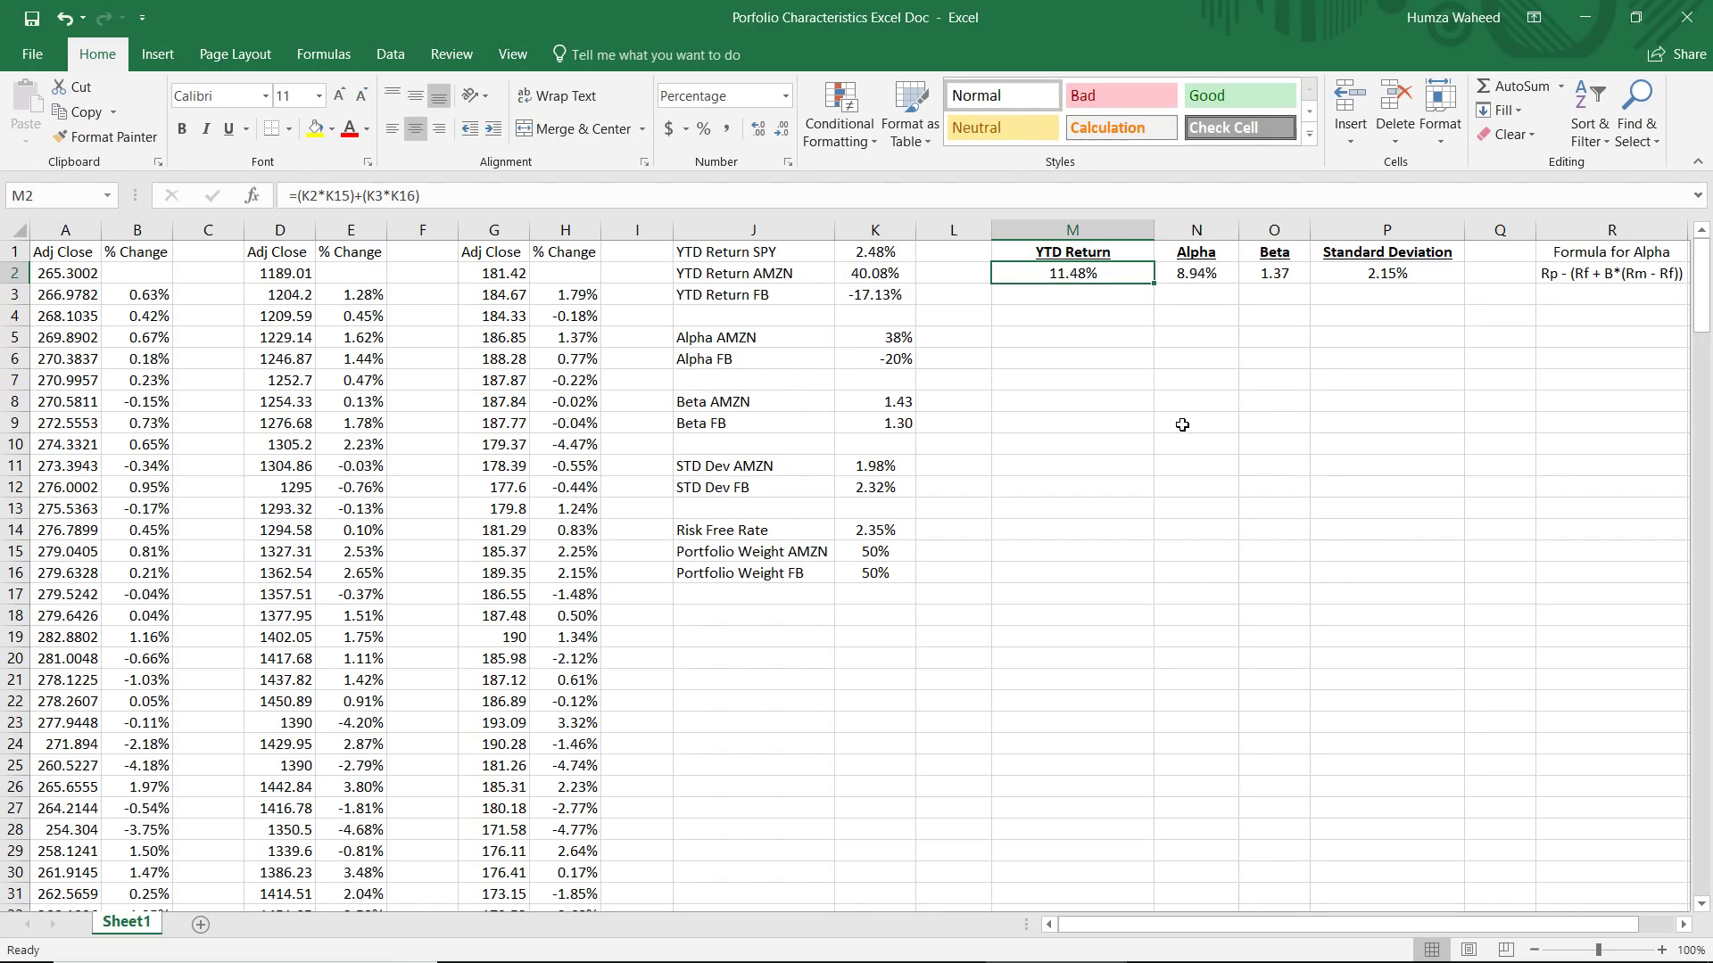
pyautogui.press('Up')
pyautogui.press('Right')
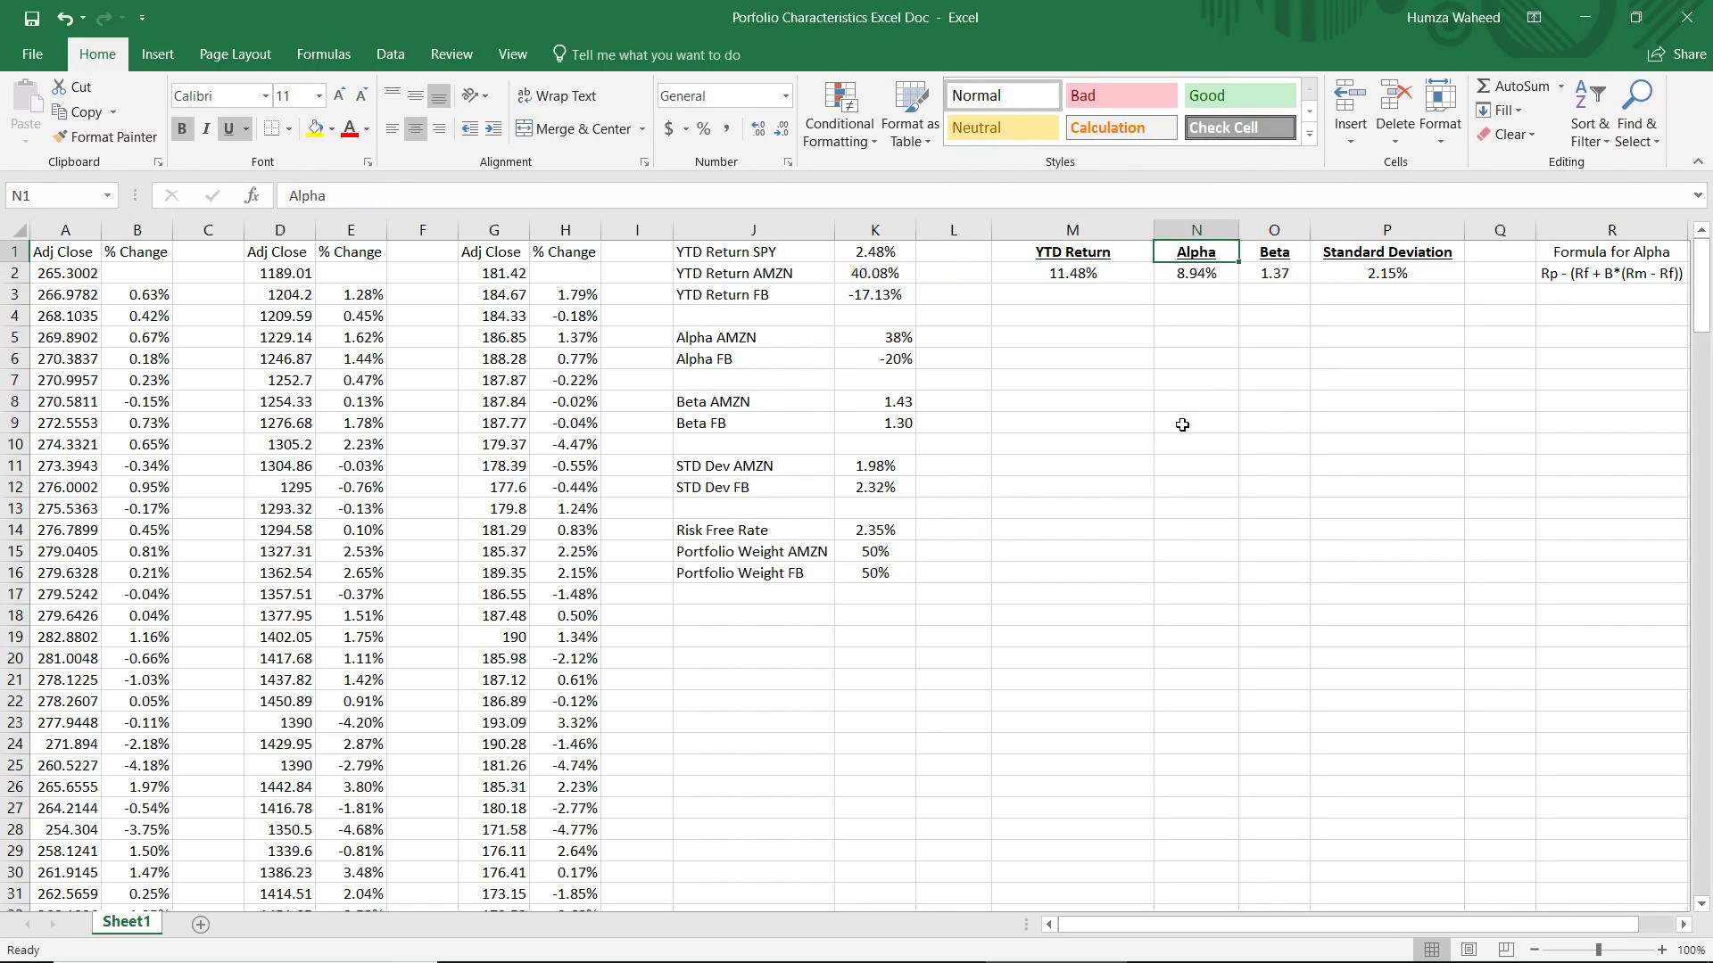
pyautogui.press('Down')
pyautogui.press('Down')
pyautogui.press('Down')
pyautogui.press('Left')
pyautogui.press('Down')
pyautogui.press('Down')
pyautogui.press('Down')
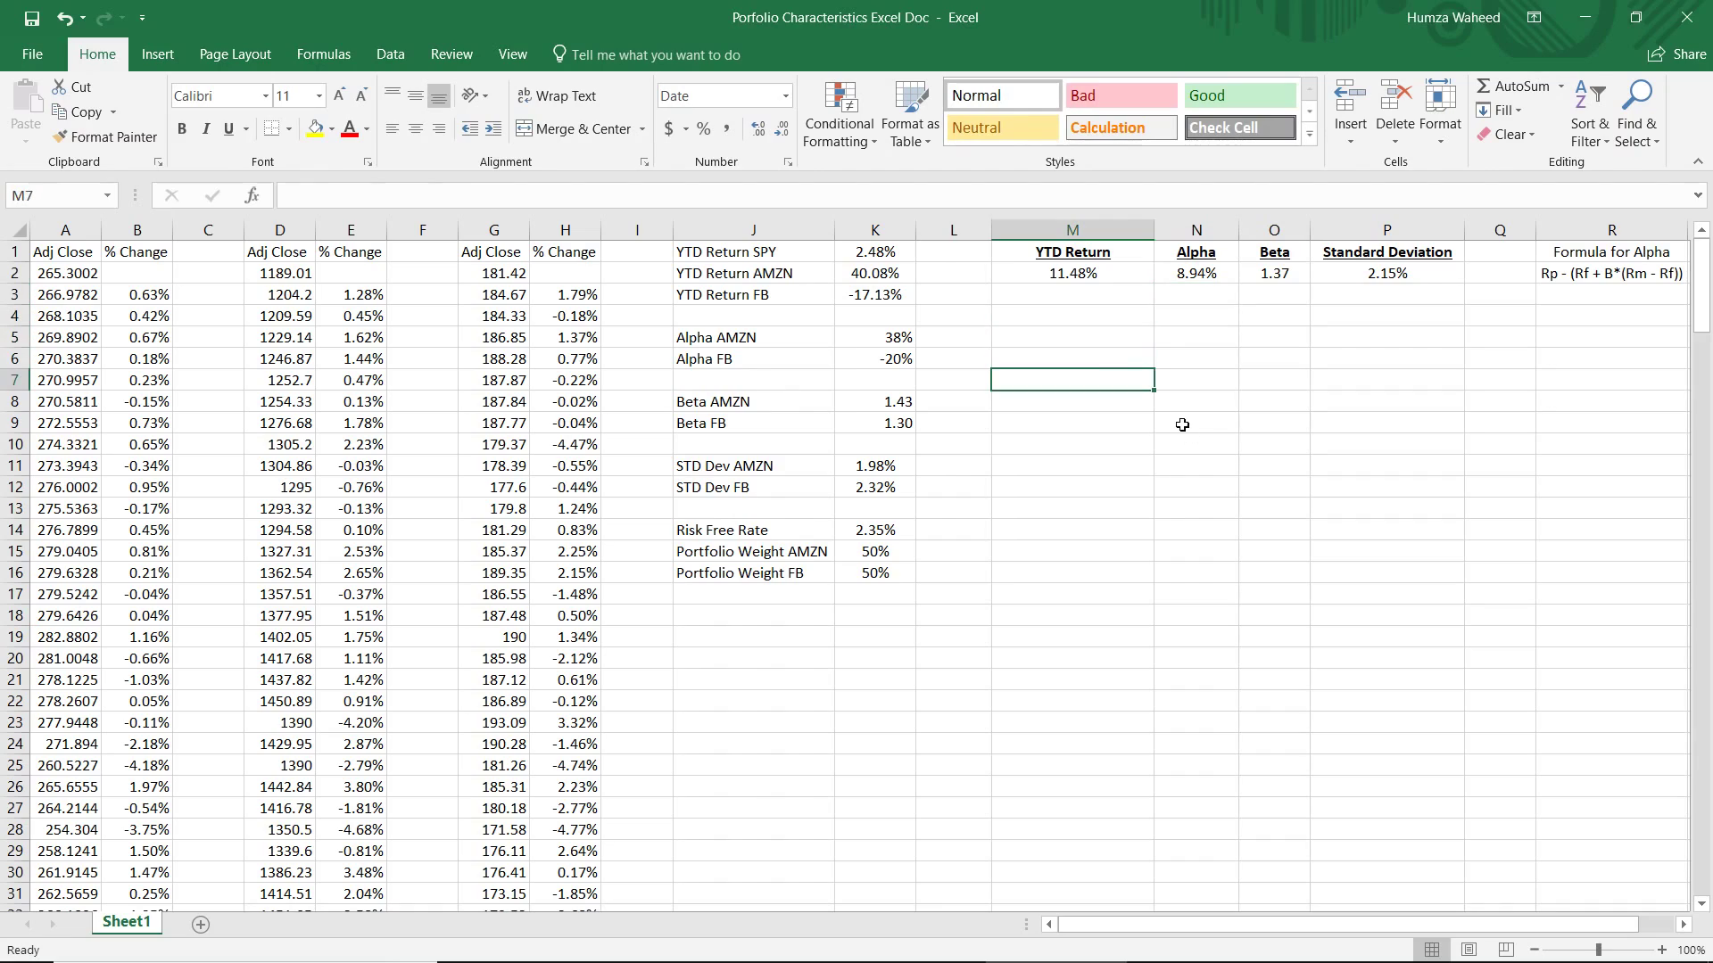
pyautogui.press('Down')
pyautogui.press('Left')
pyautogui.press('Down')
pyautogui.press('Down')
pyautogui.press('Down')
pyautogui.press('Down')
pyautogui.press('Down')
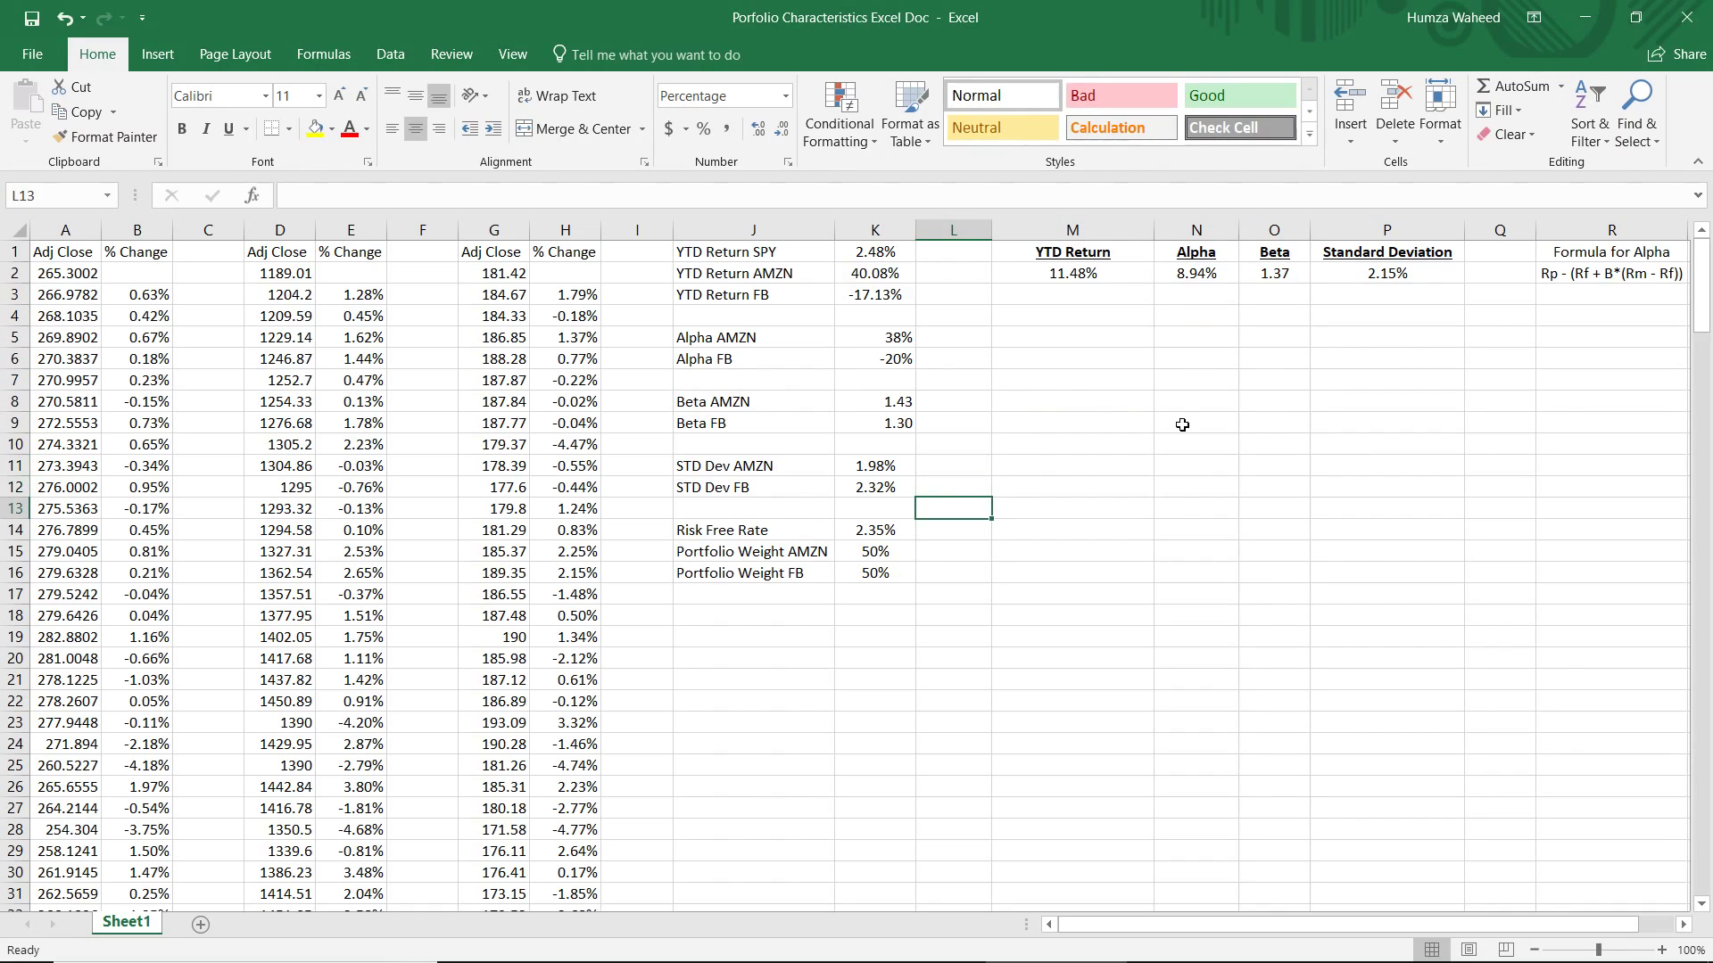
pyautogui.press('Down')
pyautogui.press('Down')
pyautogui.press('Left')
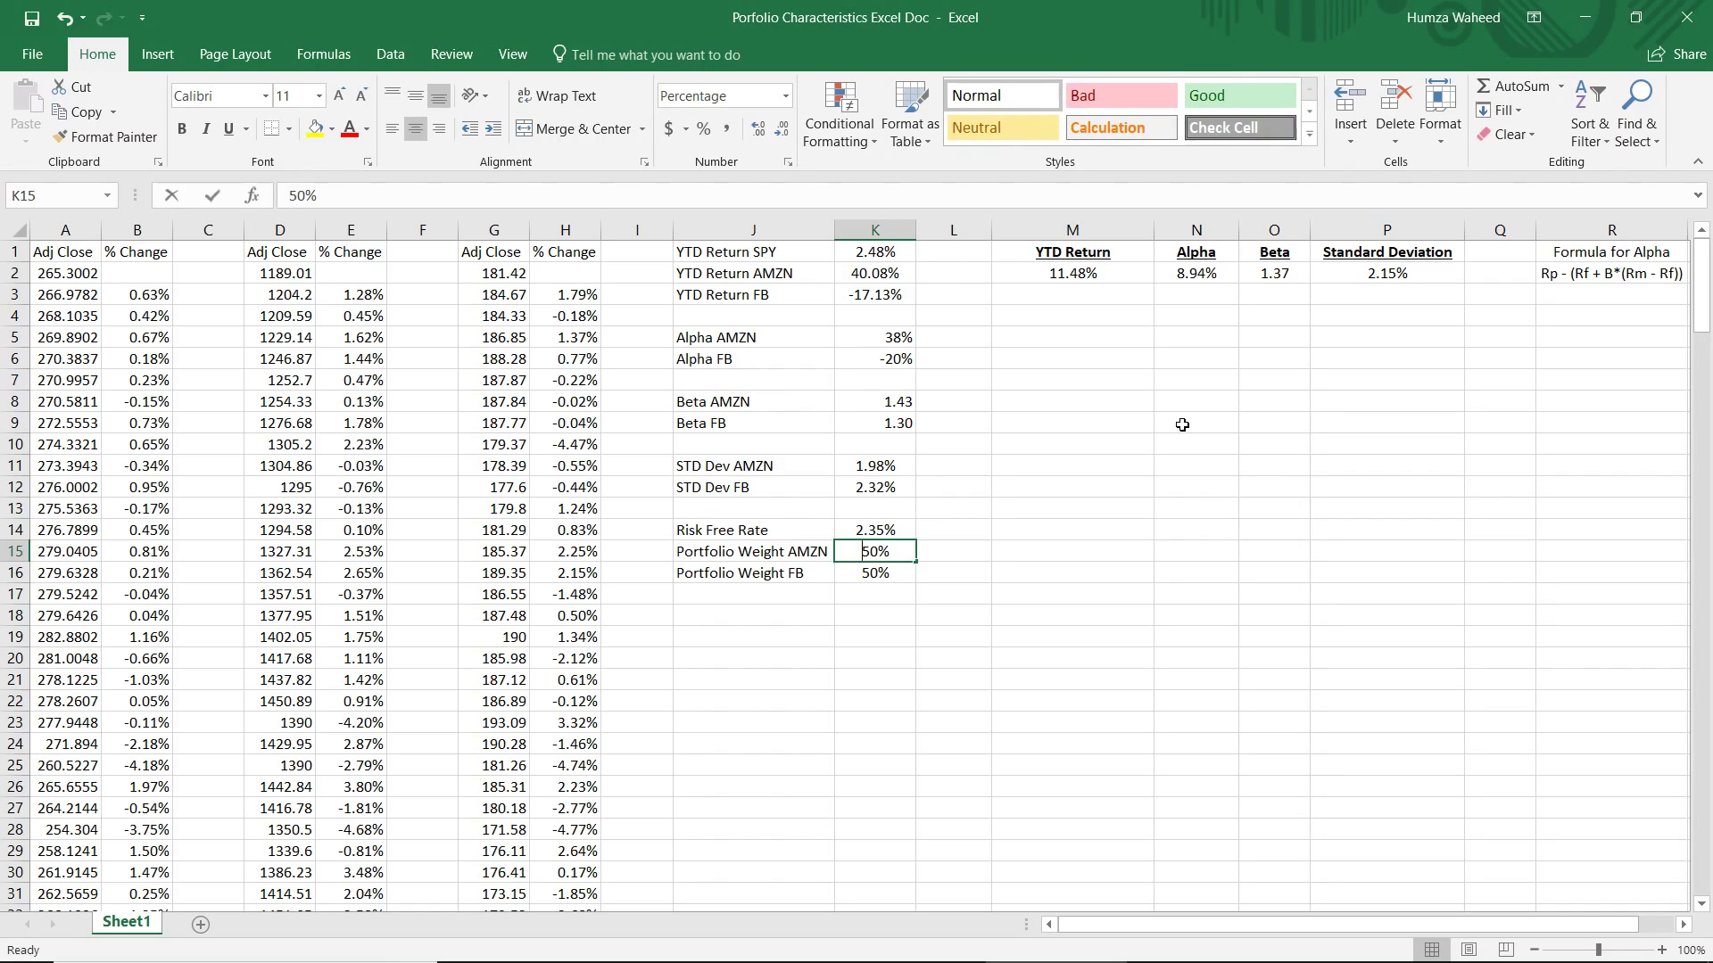
# Try weights of 30% AMZN and 70% FB in K15:K16 and check the results
pyautogui.press('Delete')
pyautogui.write('3')
pyautogui.press('Return')
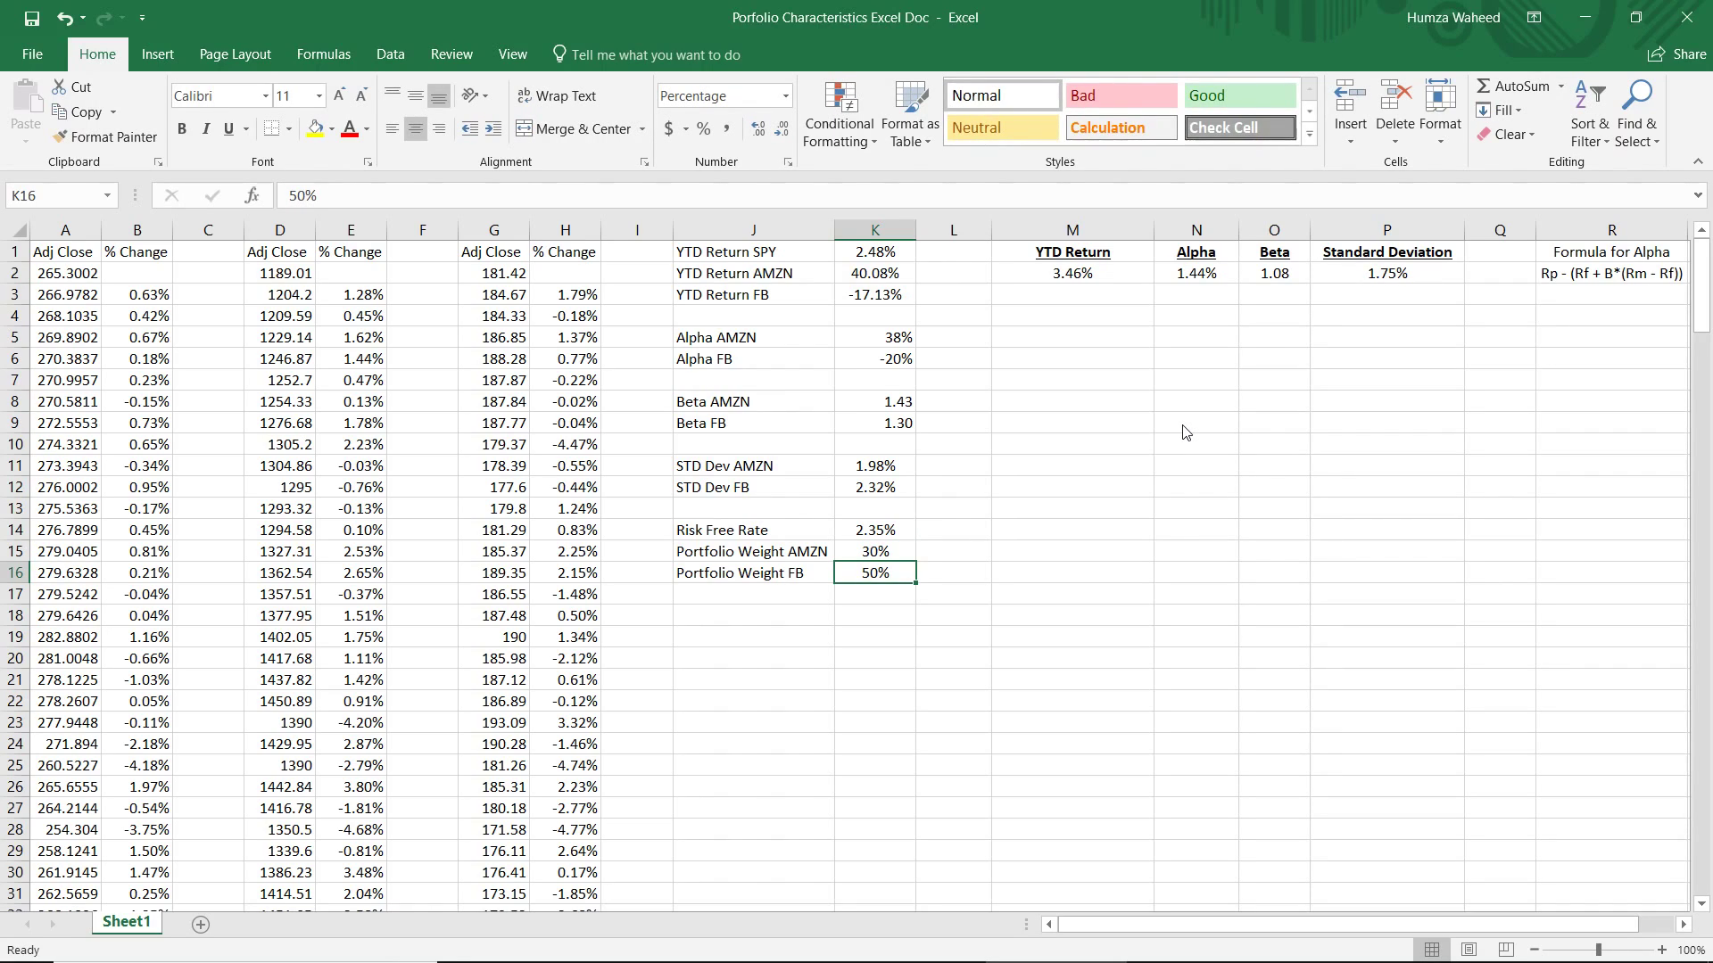
pyautogui.write('70')
pyautogui.press('Return')
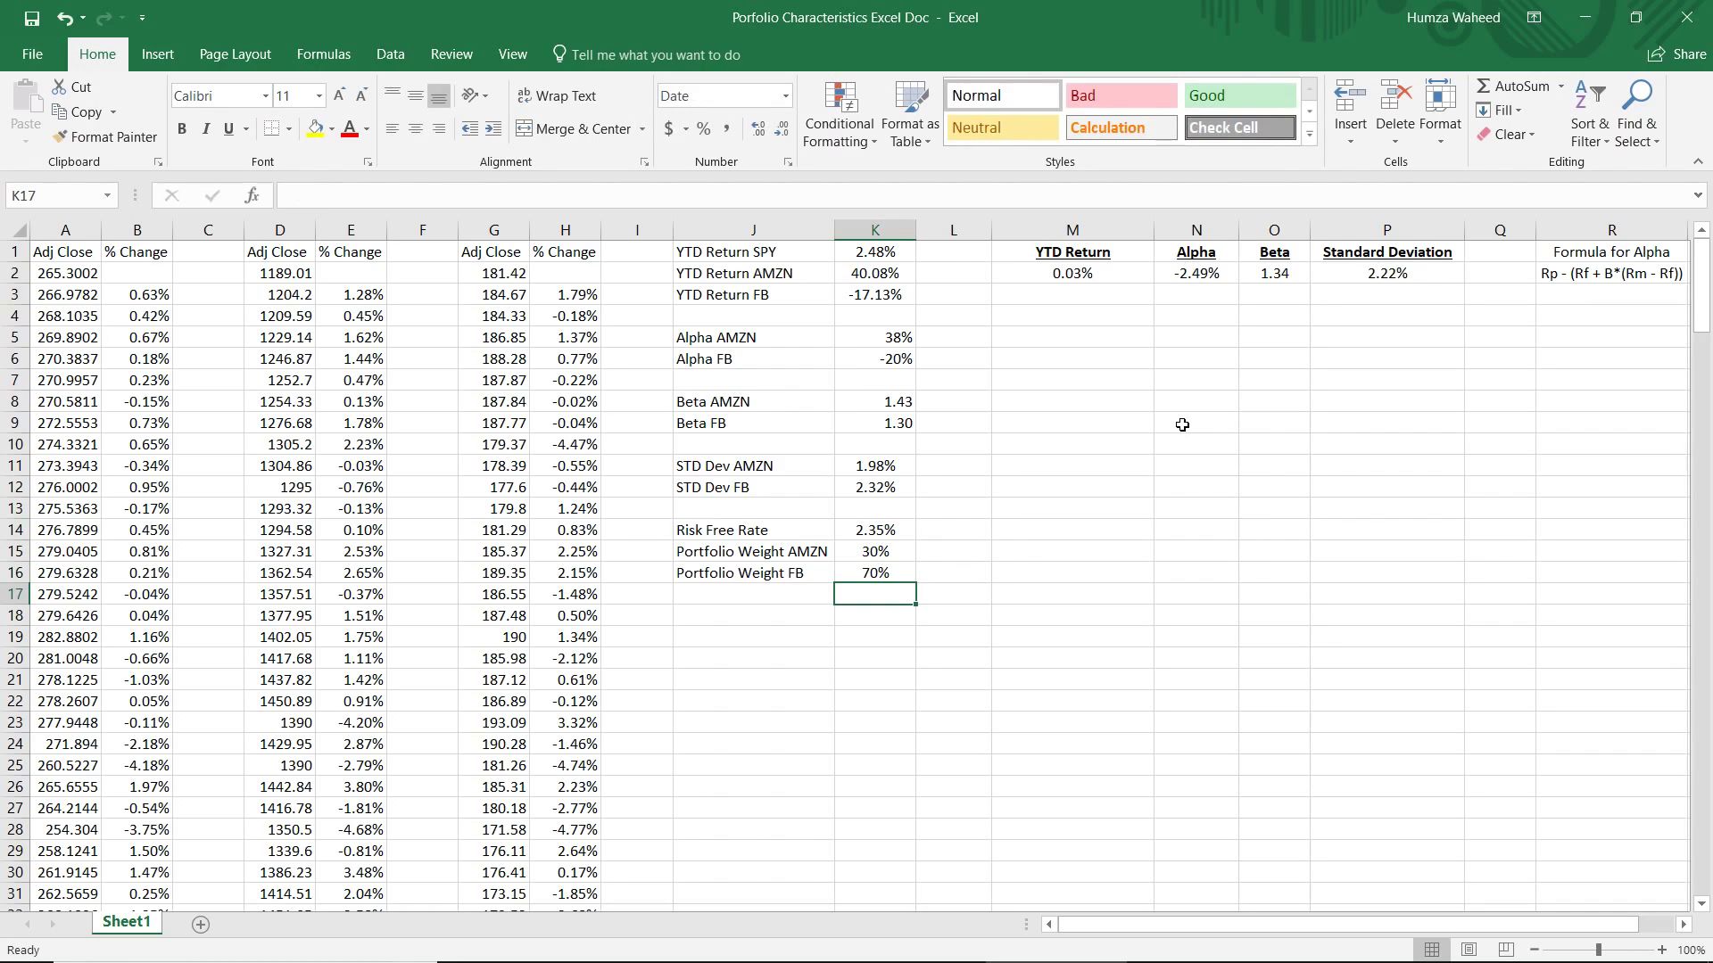
pyautogui.press('Up')
pyautogui.press('Up')
pyautogui.press('Right')
pyautogui.press('Up')
pyautogui.press('Up')
pyautogui.press('Up')
pyautogui.press('Up')
pyautogui.press('Up')
pyautogui.press('Up')
pyautogui.press('Up')
pyautogui.press('Up')
pyautogui.press('Up')
pyautogui.press('Up')
pyautogui.press('Up')
pyautogui.press('Up')
pyautogui.press('Up')
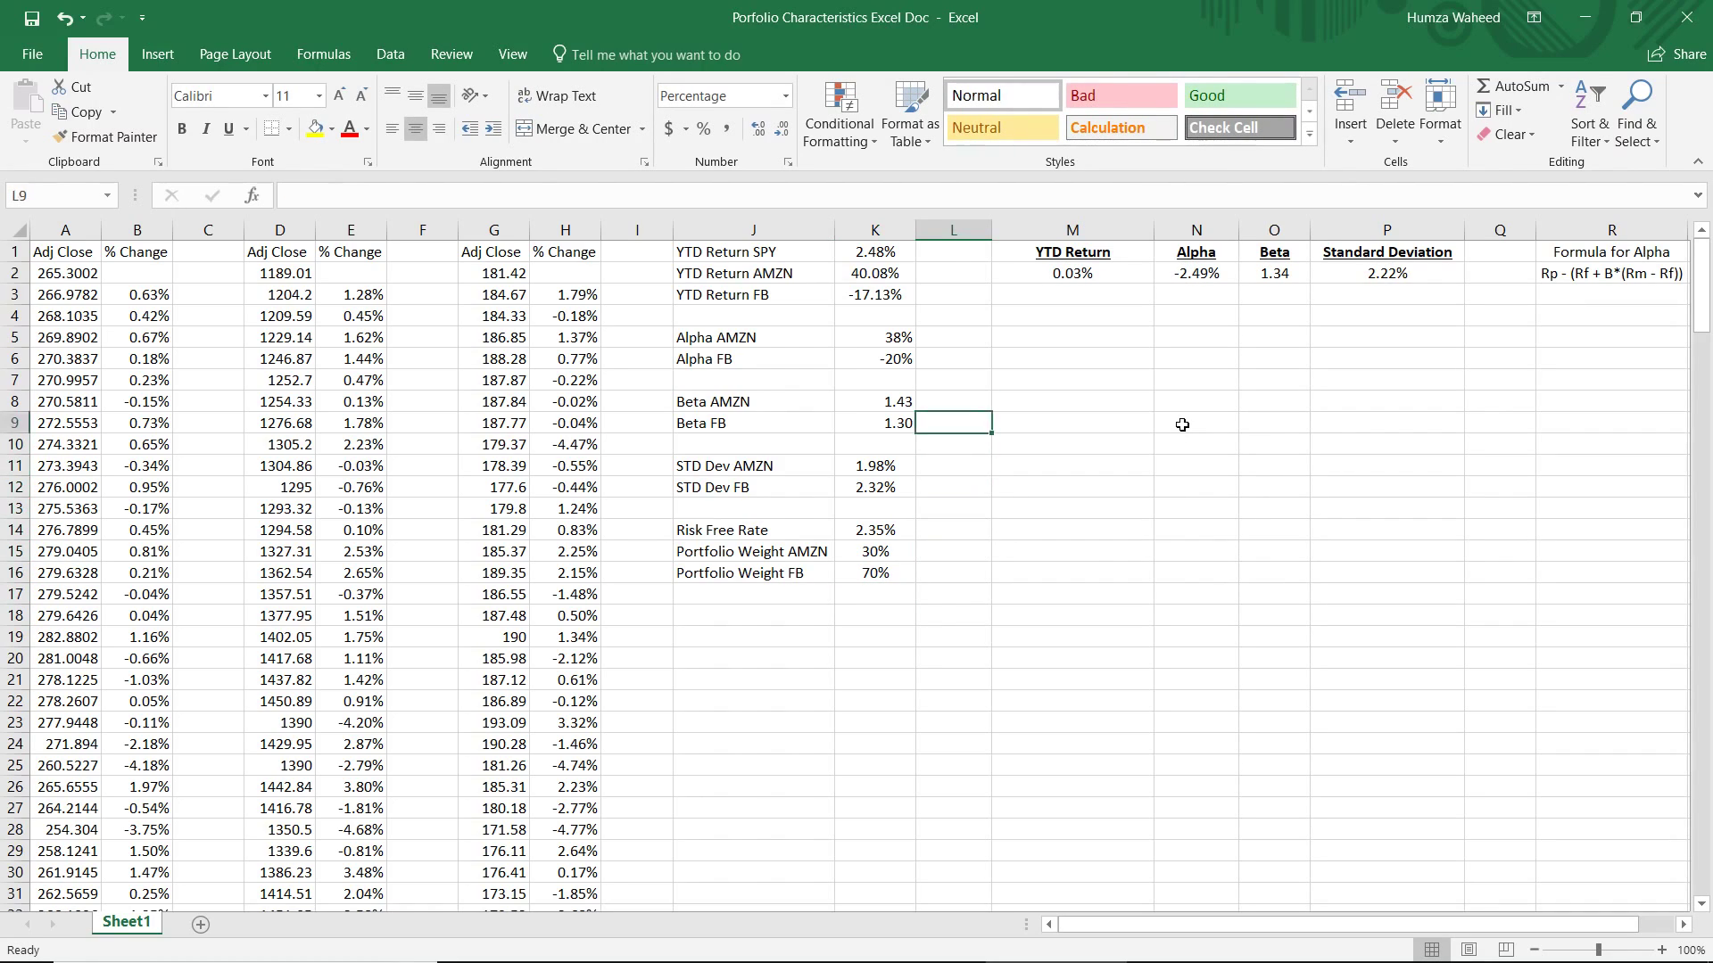
pyautogui.press('Right')
pyautogui.press('Left')
pyautogui.press('Left')
pyautogui.press('Down')
pyautogui.press('Down')
pyautogui.press('Down')
pyautogui.press('Down')
pyautogui.press('Down')
pyautogui.press('Down')
pyautogui.press('Down')
pyautogui.press('Down')
pyautogui.press('Down')
pyautogui.press('Down')
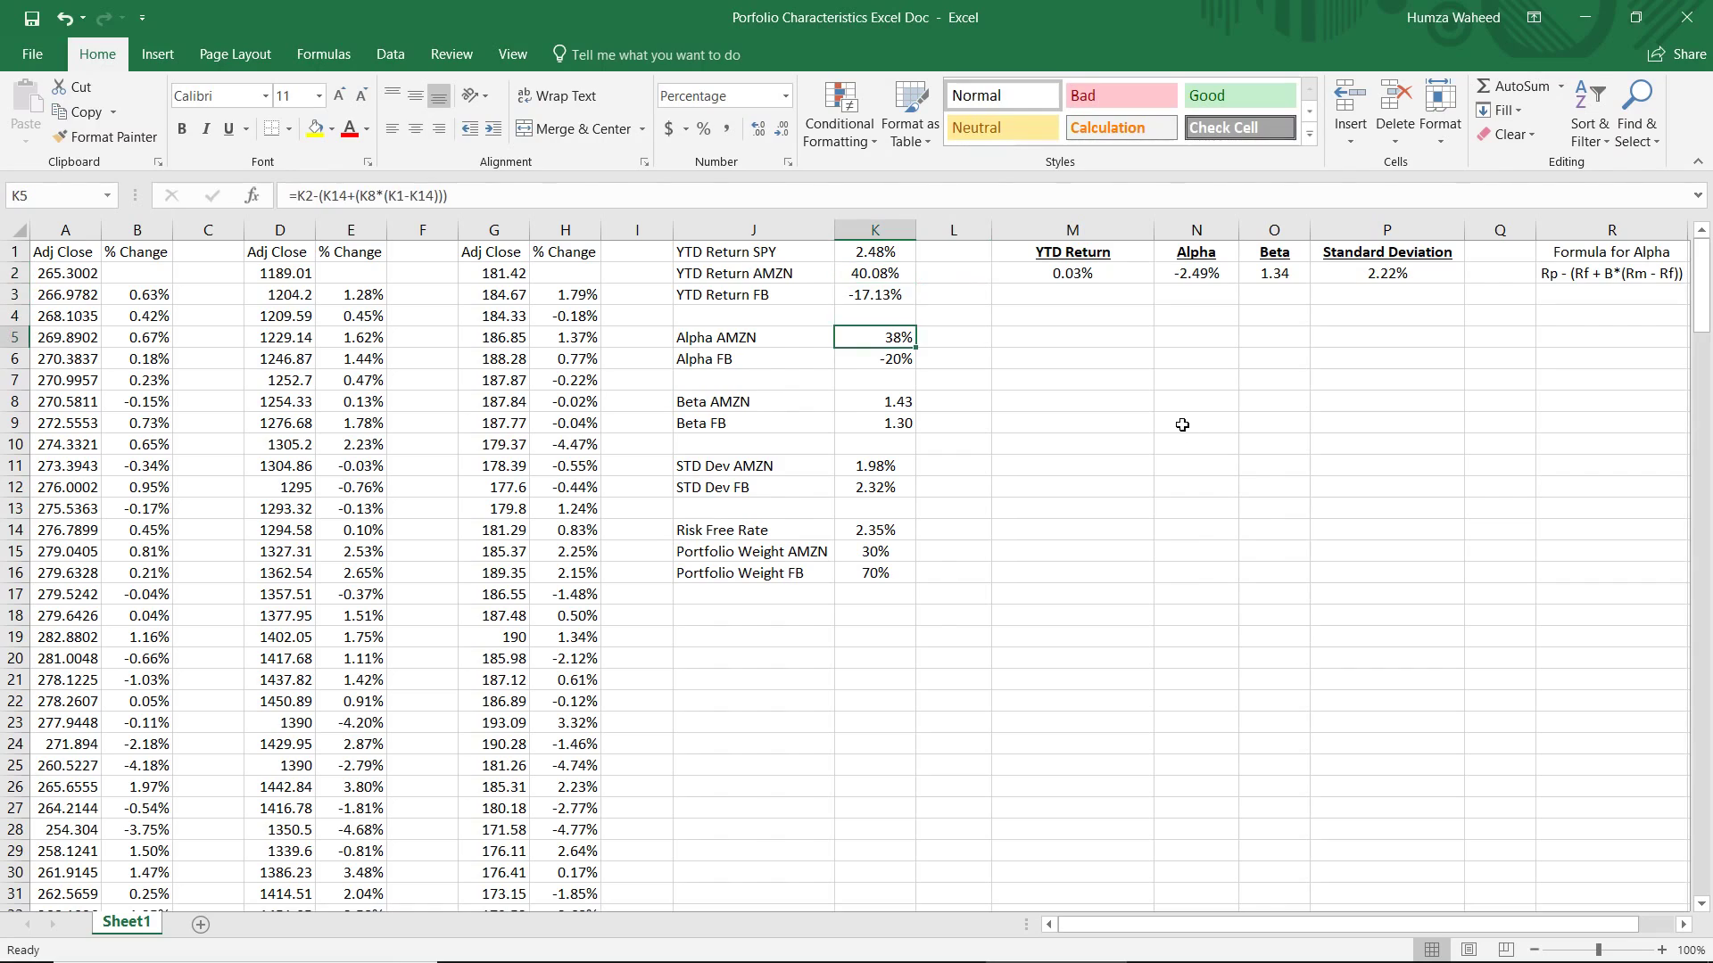
pyautogui.press('Down')
pyautogui.press('Down')
pyautogui.press('Down')
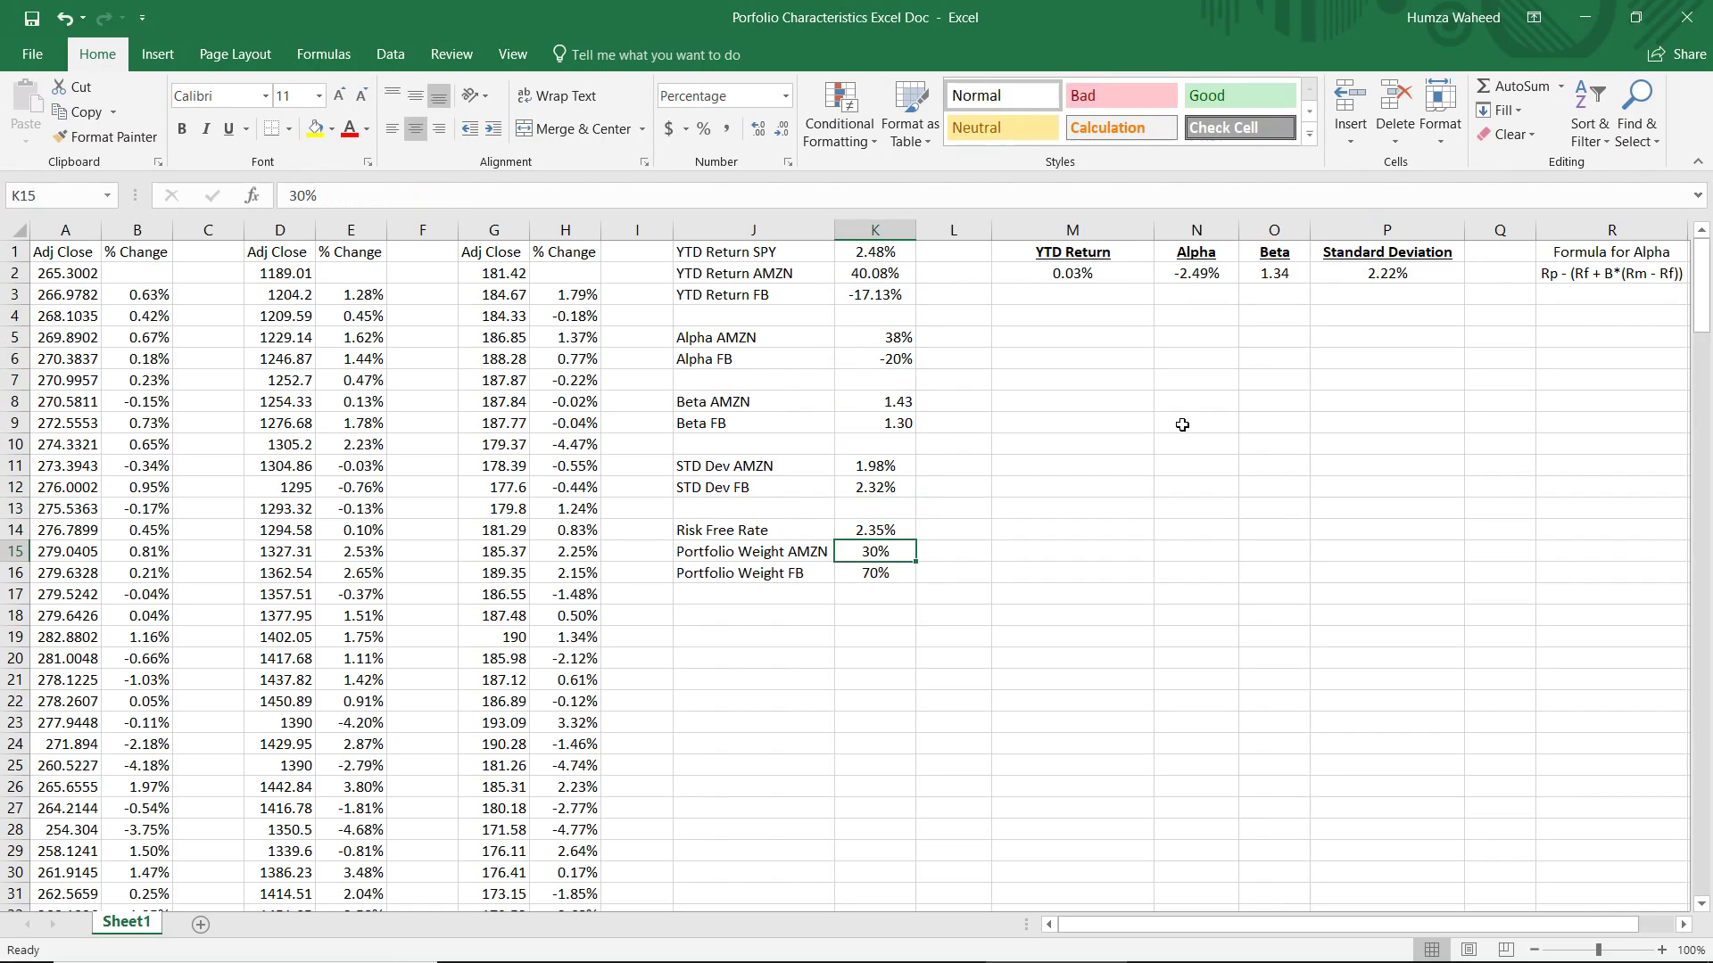
# Change the weights to 70% AMZN in K15 and 30% FB in K16, then review results
pyautogui.write('70')
pyautogui.press('Return')
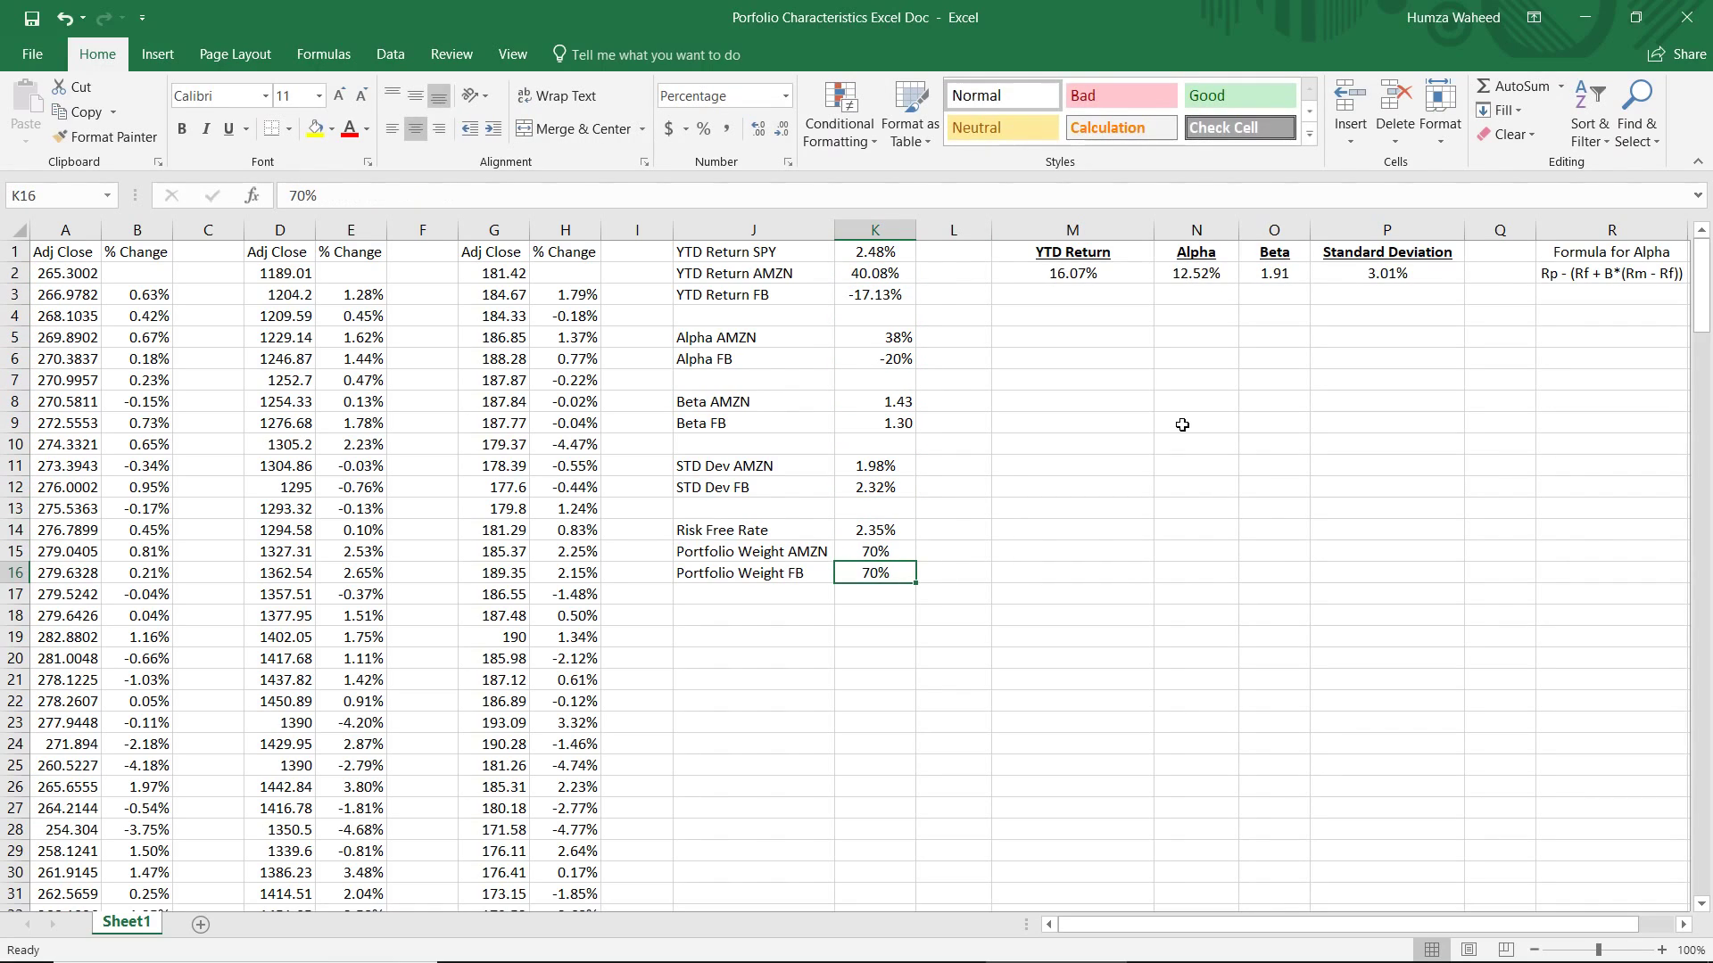
pyautogui.write('30')
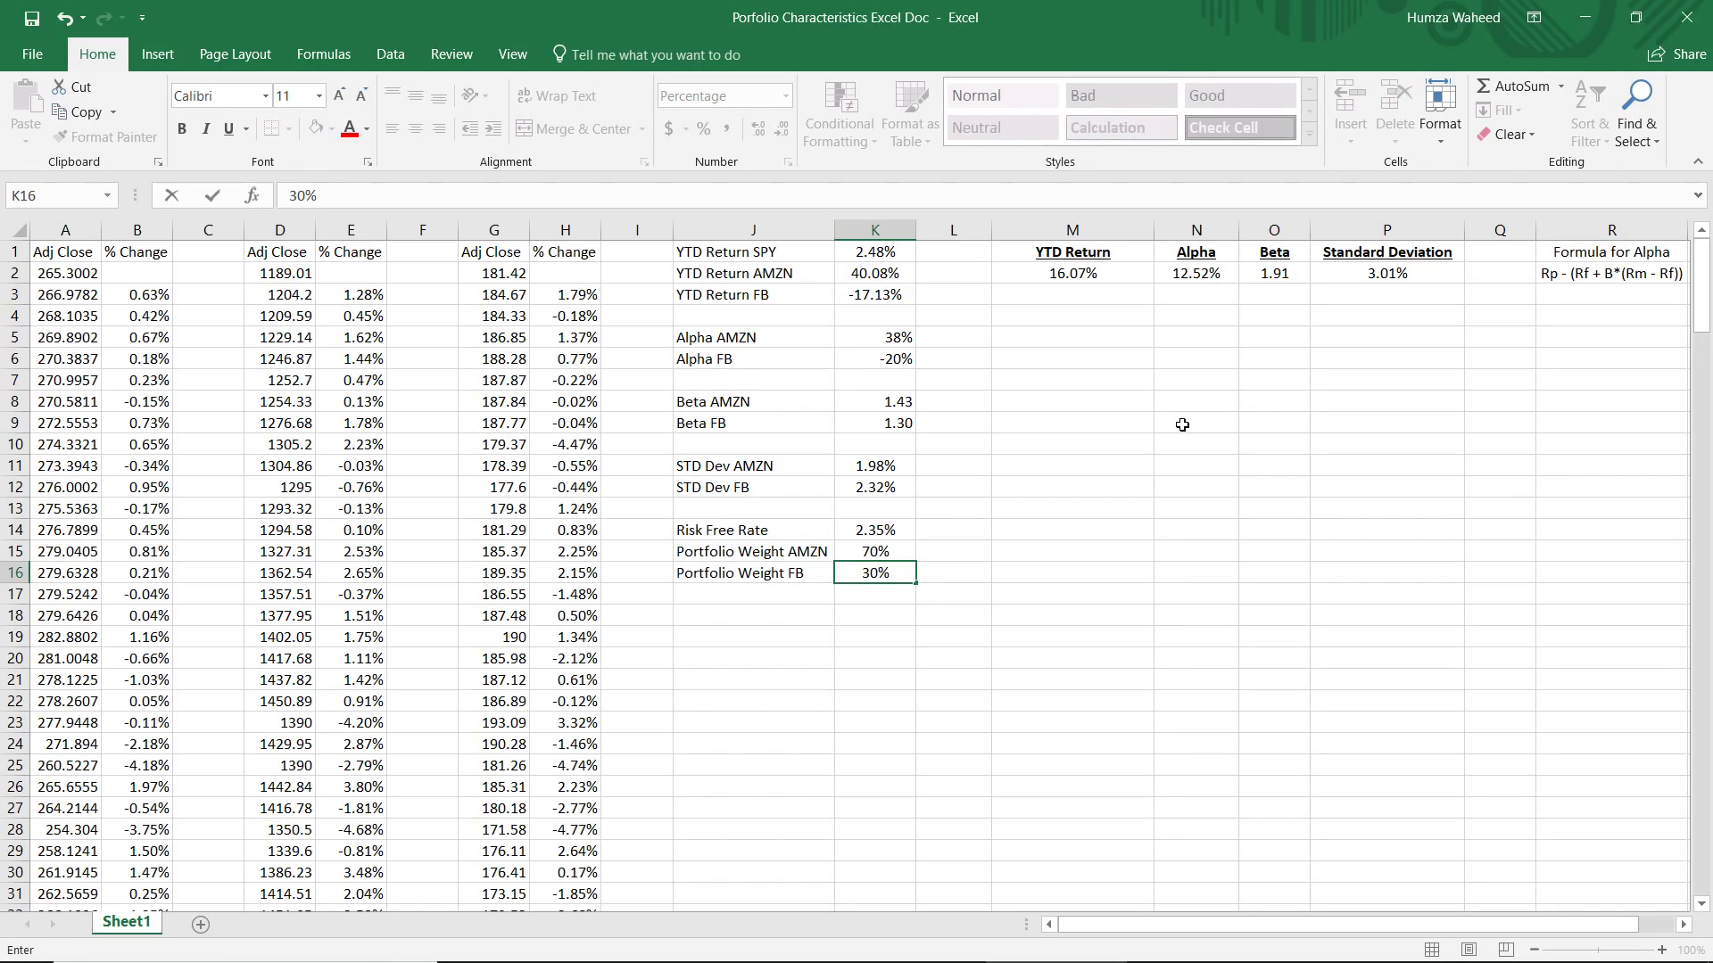
pyautogui.press('Return')
pyautogui.press('Up')
pyautogui.press('Right')
pyautogui.press('Up')
pyautogui.press('Up')
pyautogui.press('Up')
pyautogui.press('Up')
pyautogui.press('Up')
pyautogui.press('Up')
pyautogui.press('Up')
pyautogui.press('Up')
pyautogui.press('Up')
pyautogui.press('Up')
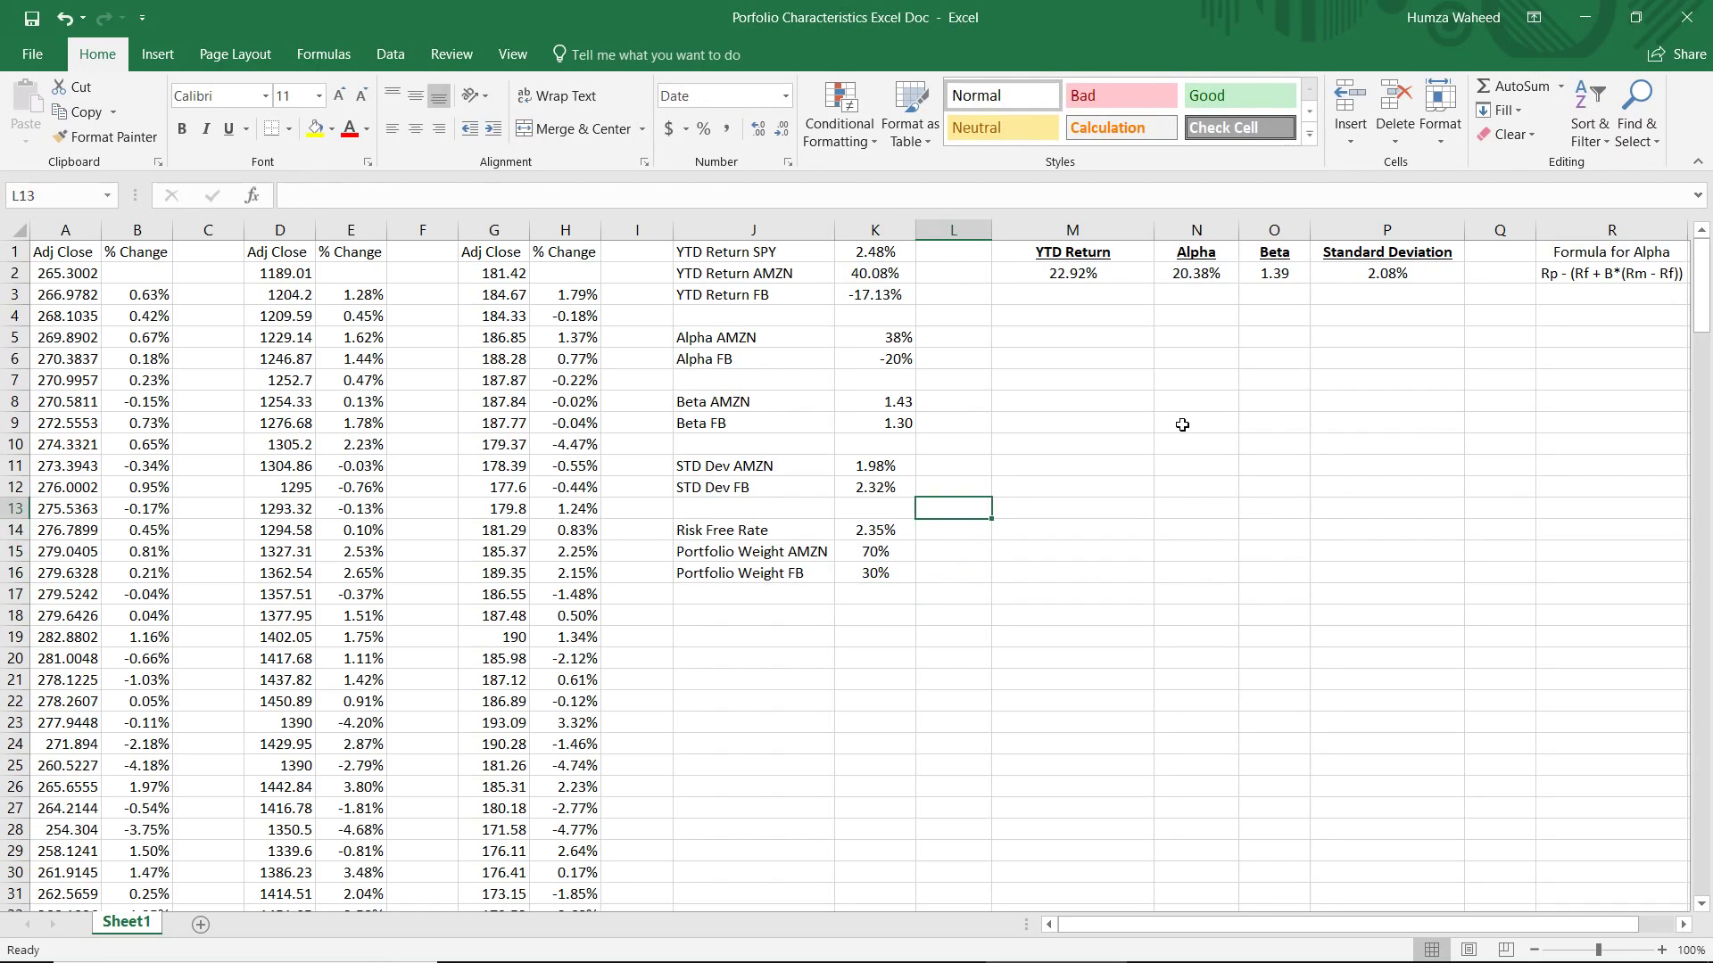
pyautogui.press('Up')
pyautogui.press('Up')
pyautogui.press('Up')
pyautogui.press('Up')
pyautogui.press('Right')
pyautogui.press('Right')
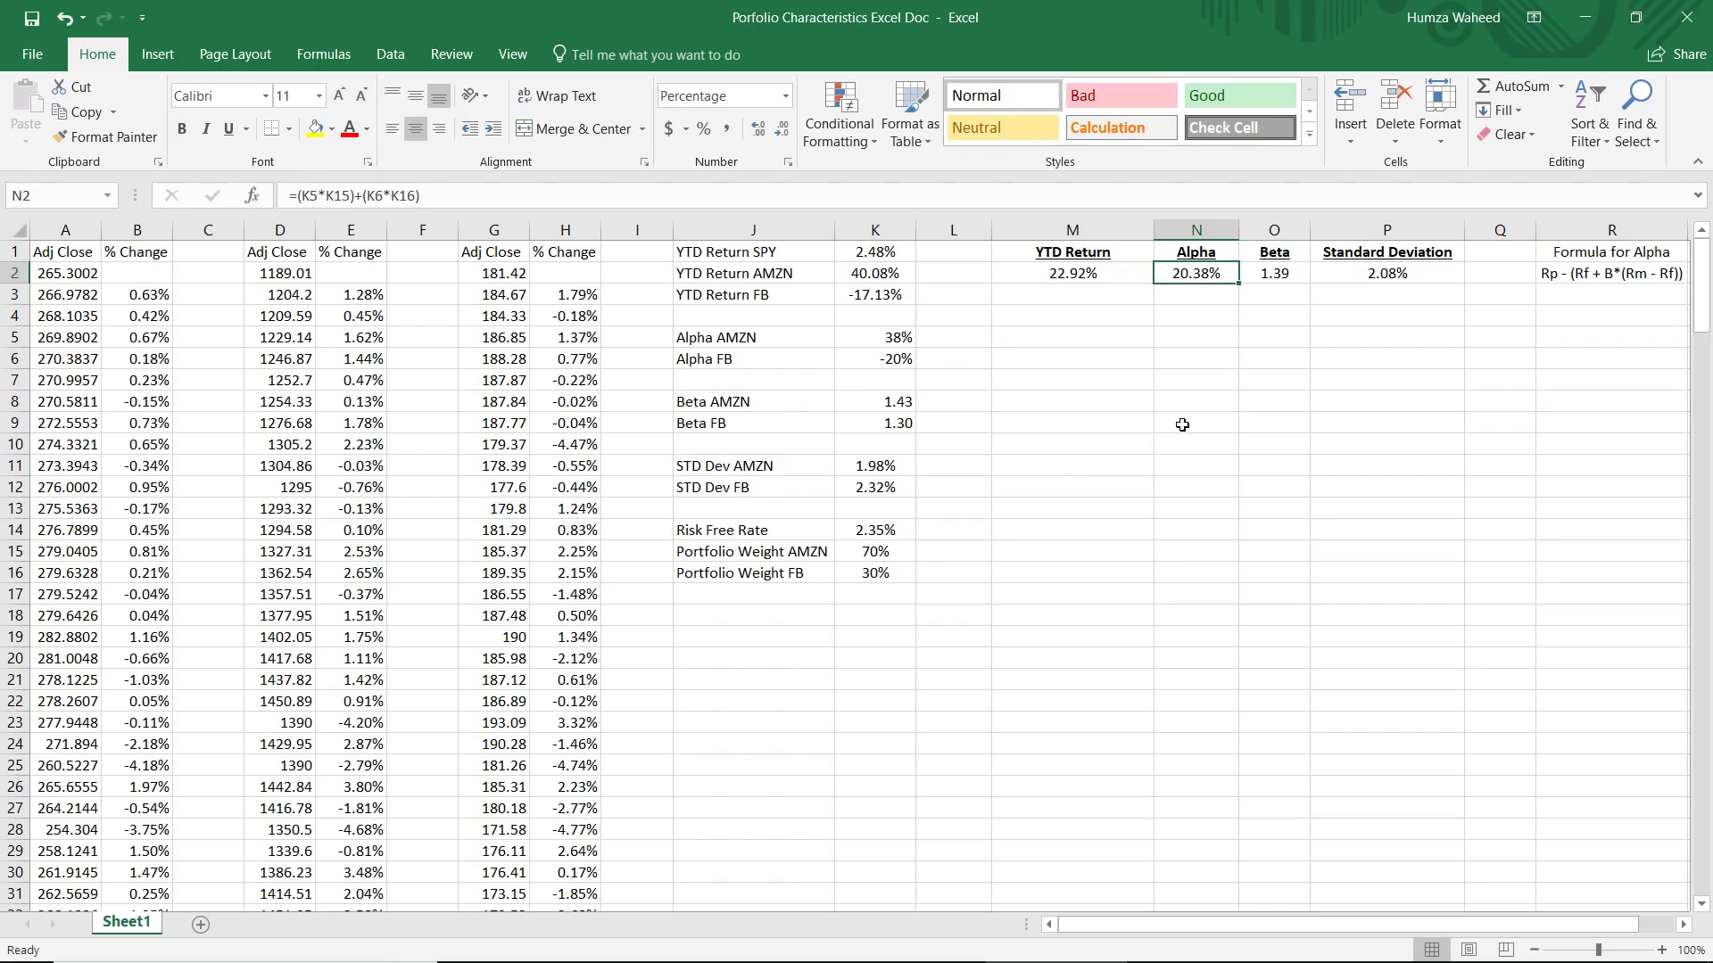
pyautogui.press('Right')
pyautogui.press('Left')
pyautogui.press('Left')
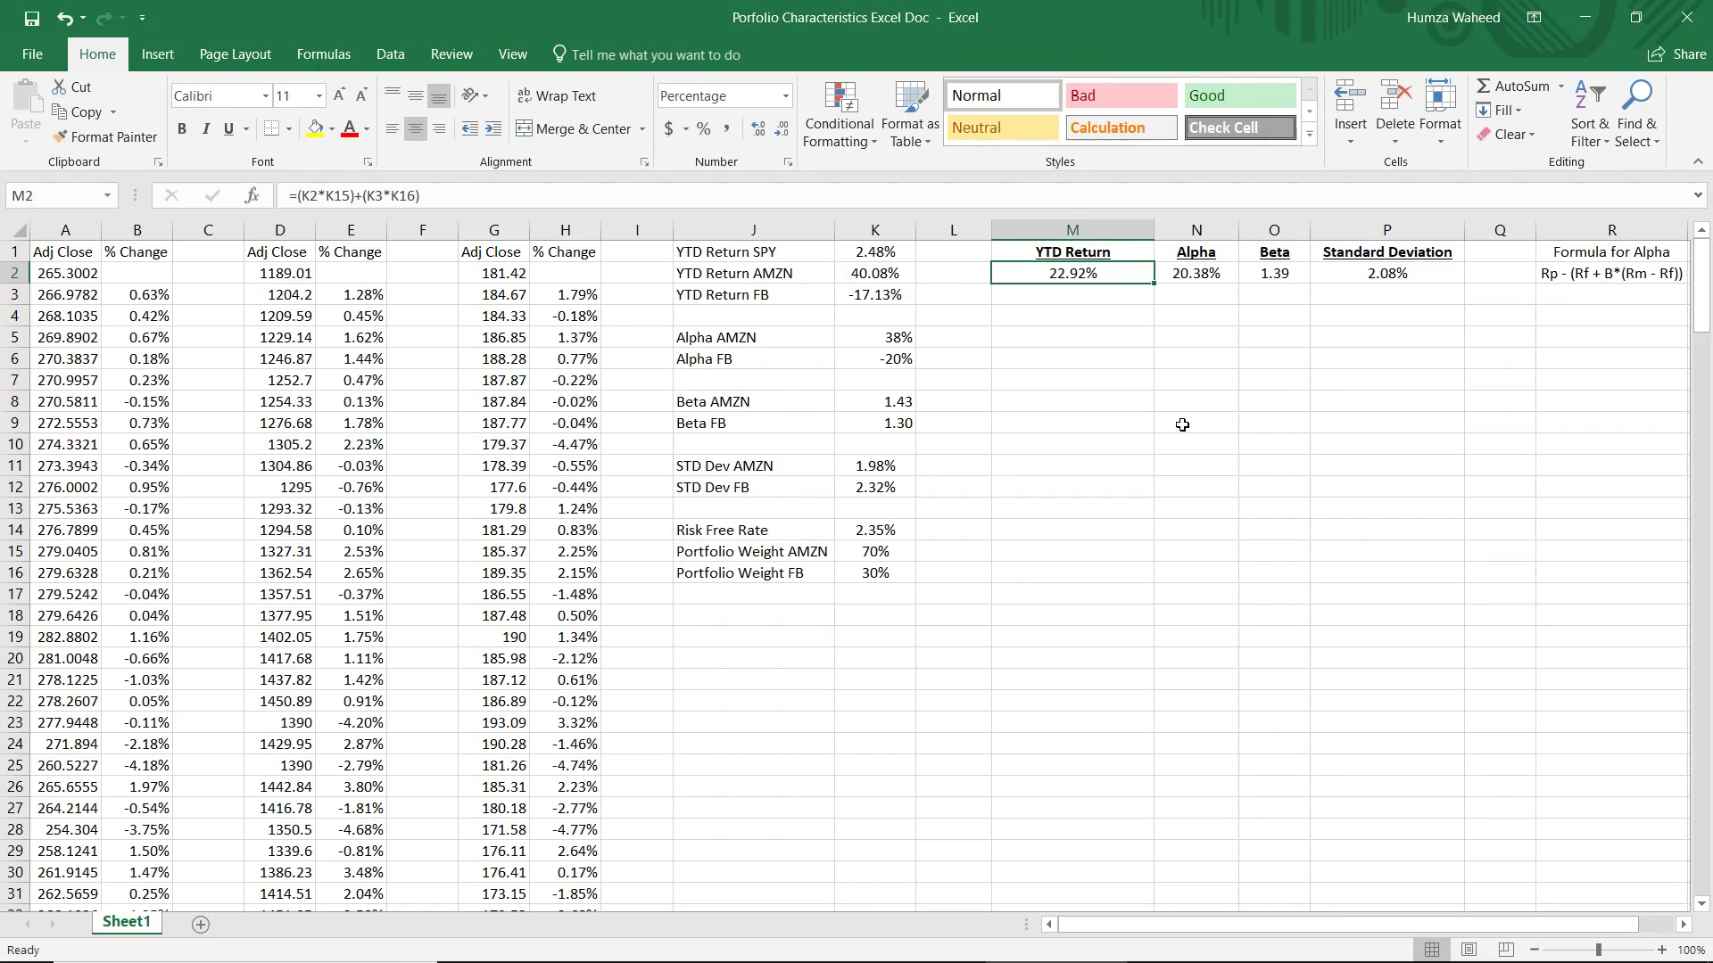
pyautogui.press('Return')
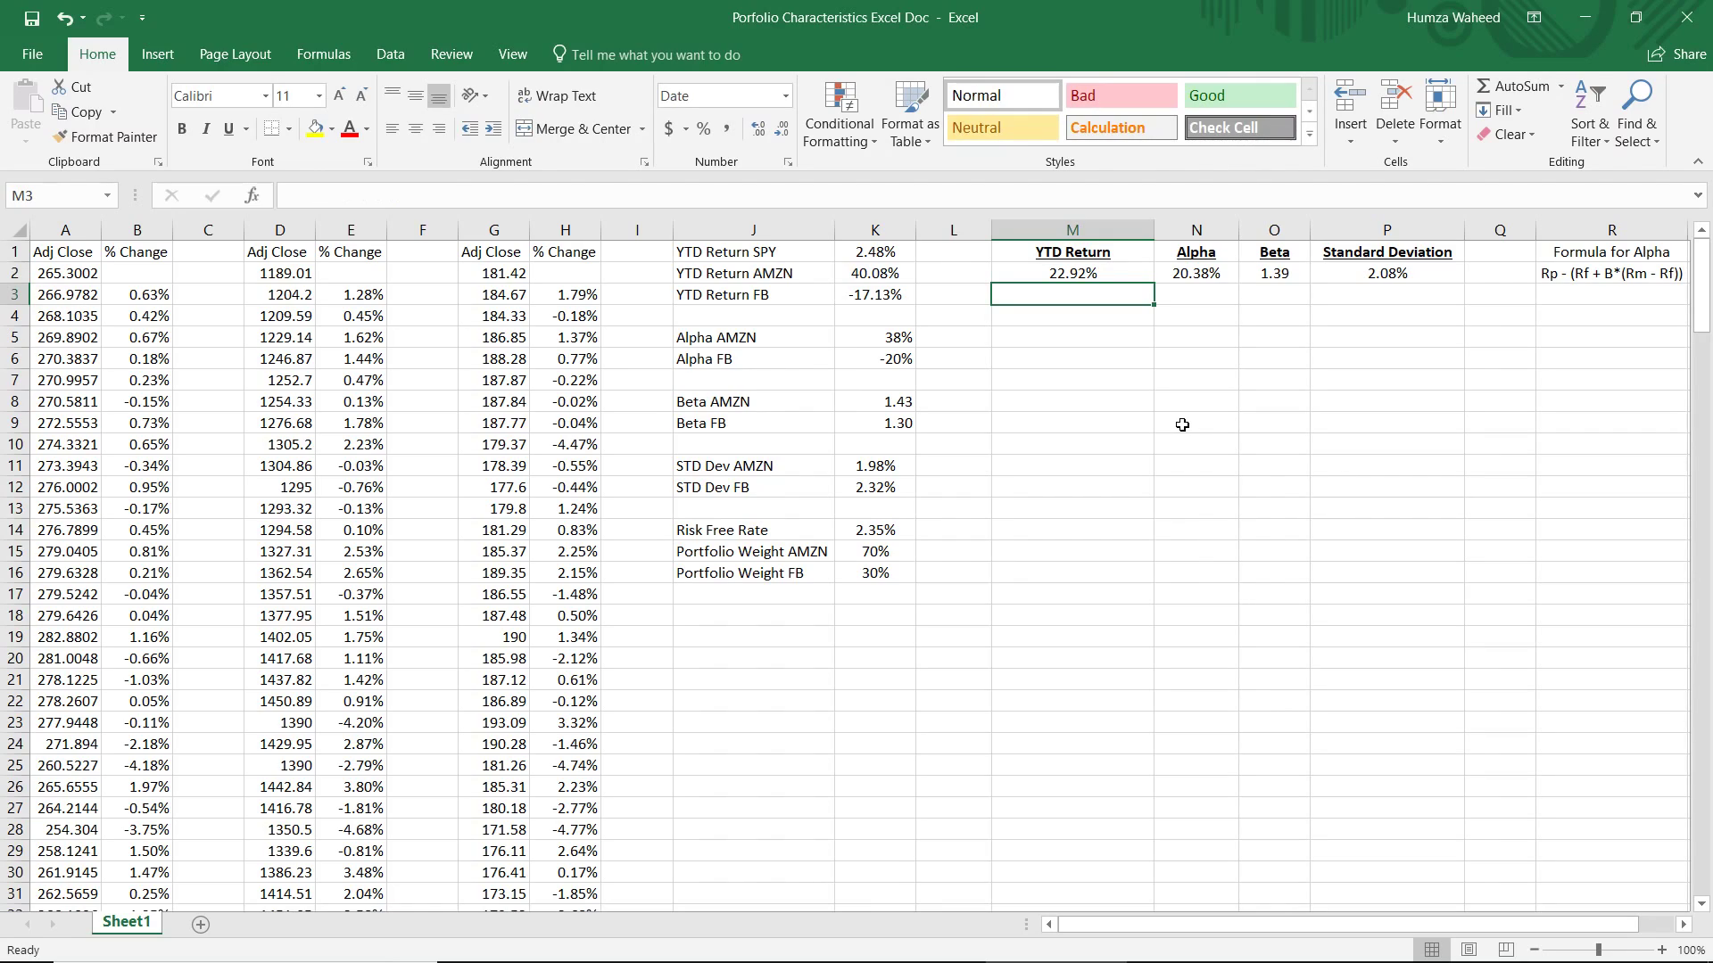